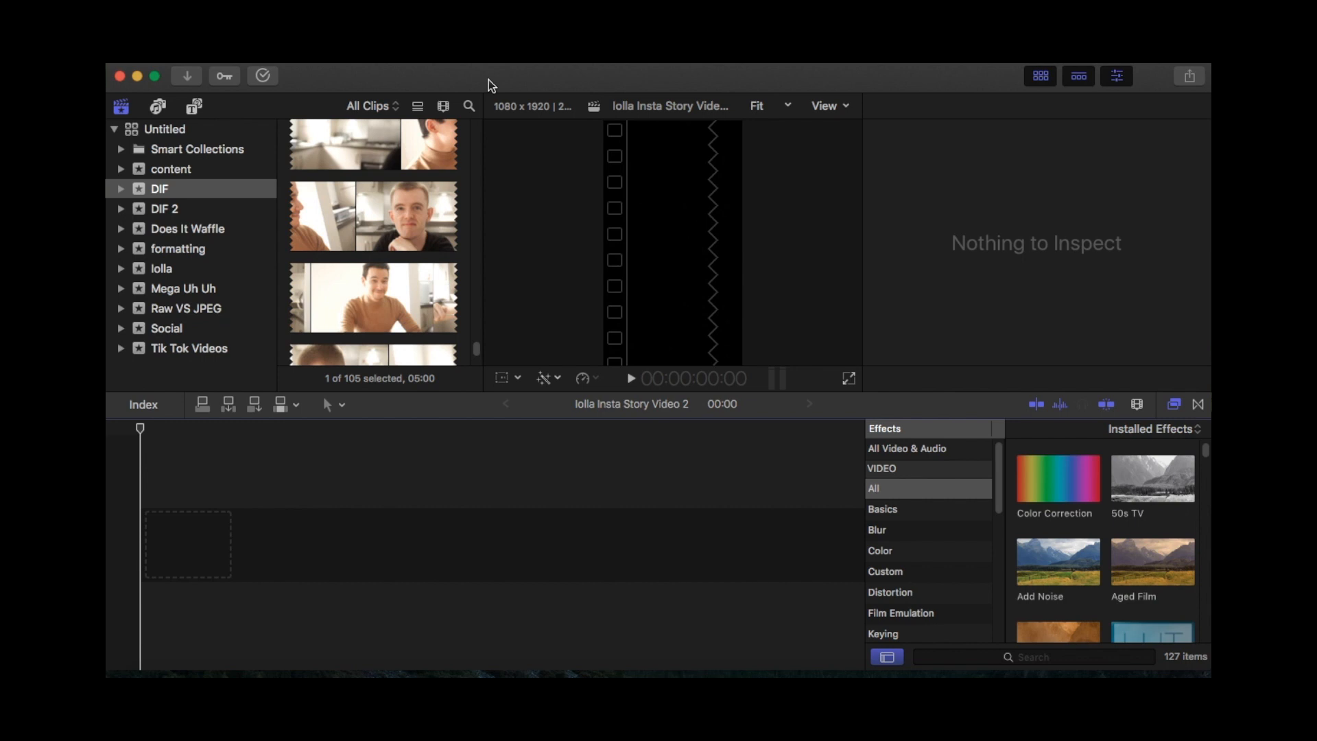
Step: Hide the effects browser and create a new event named "Day At The Park" in the Untitled library
left_click(1175, 407)
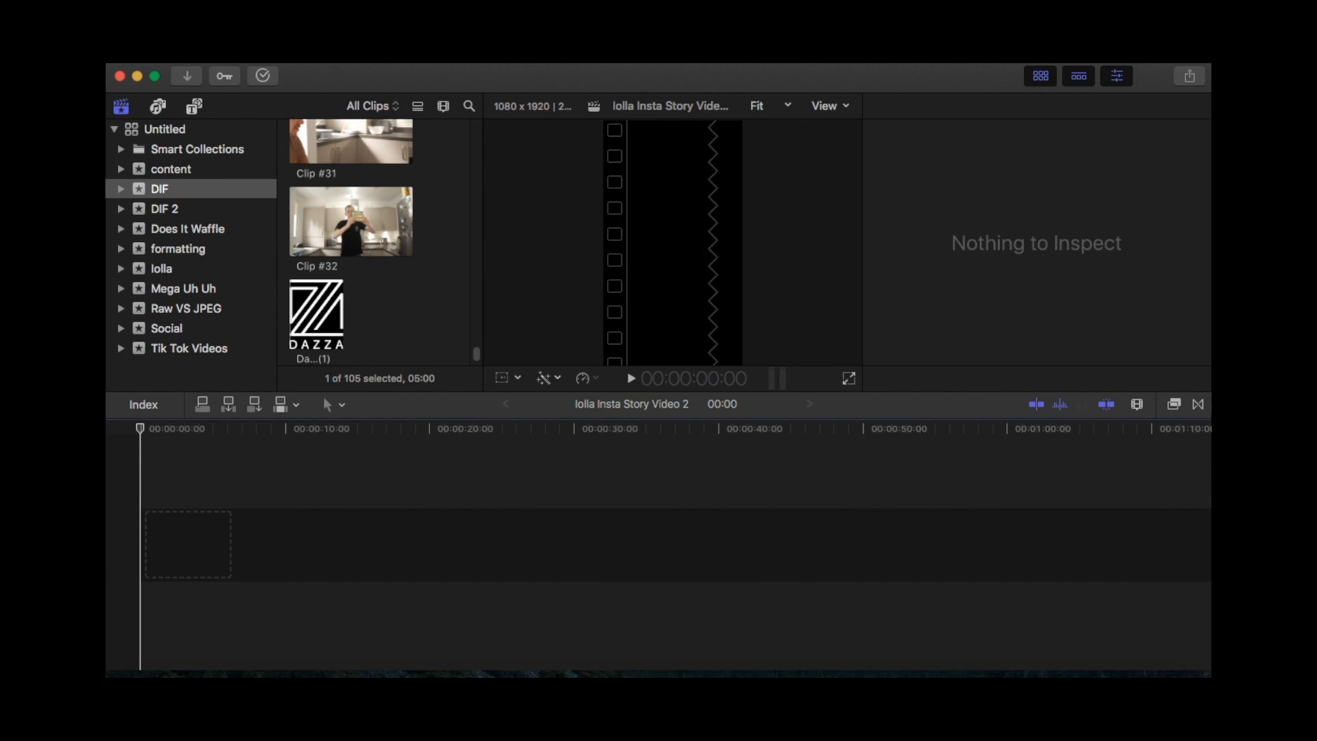
left_click(251, 52)
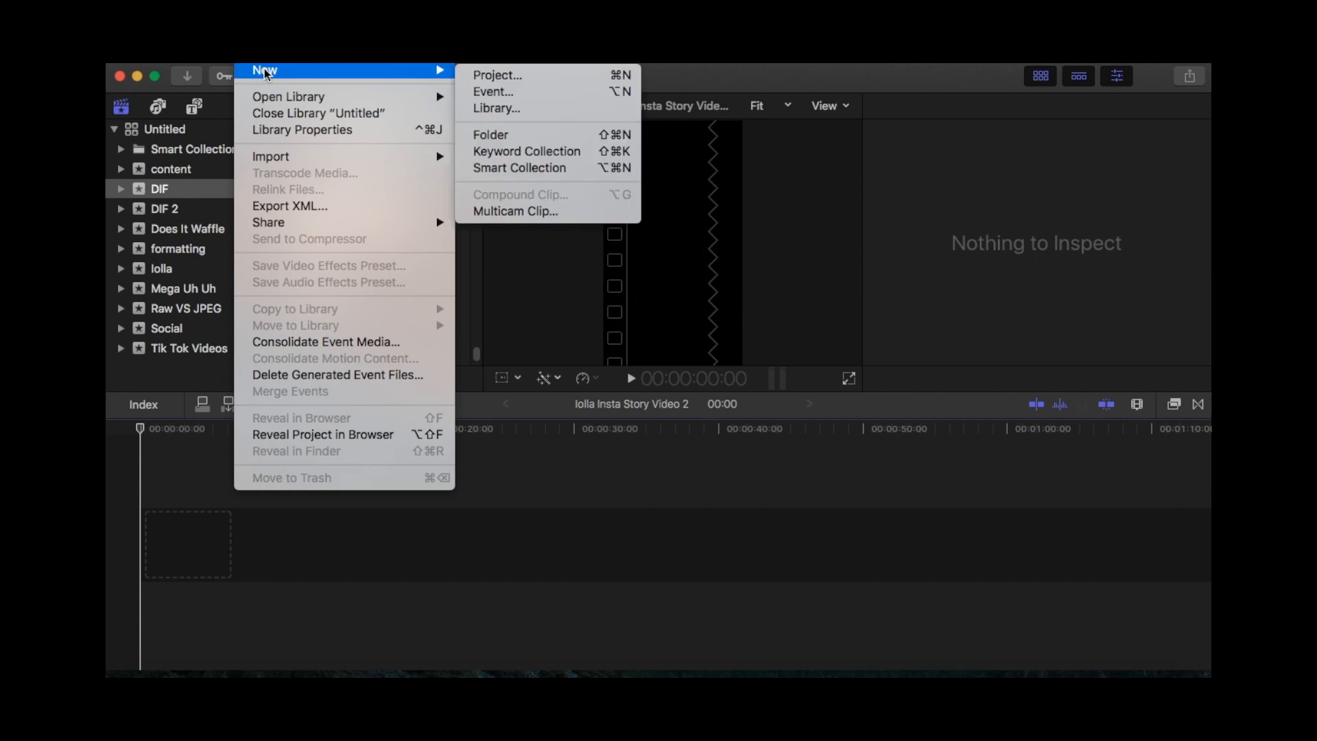
mouse_move(457, 74)
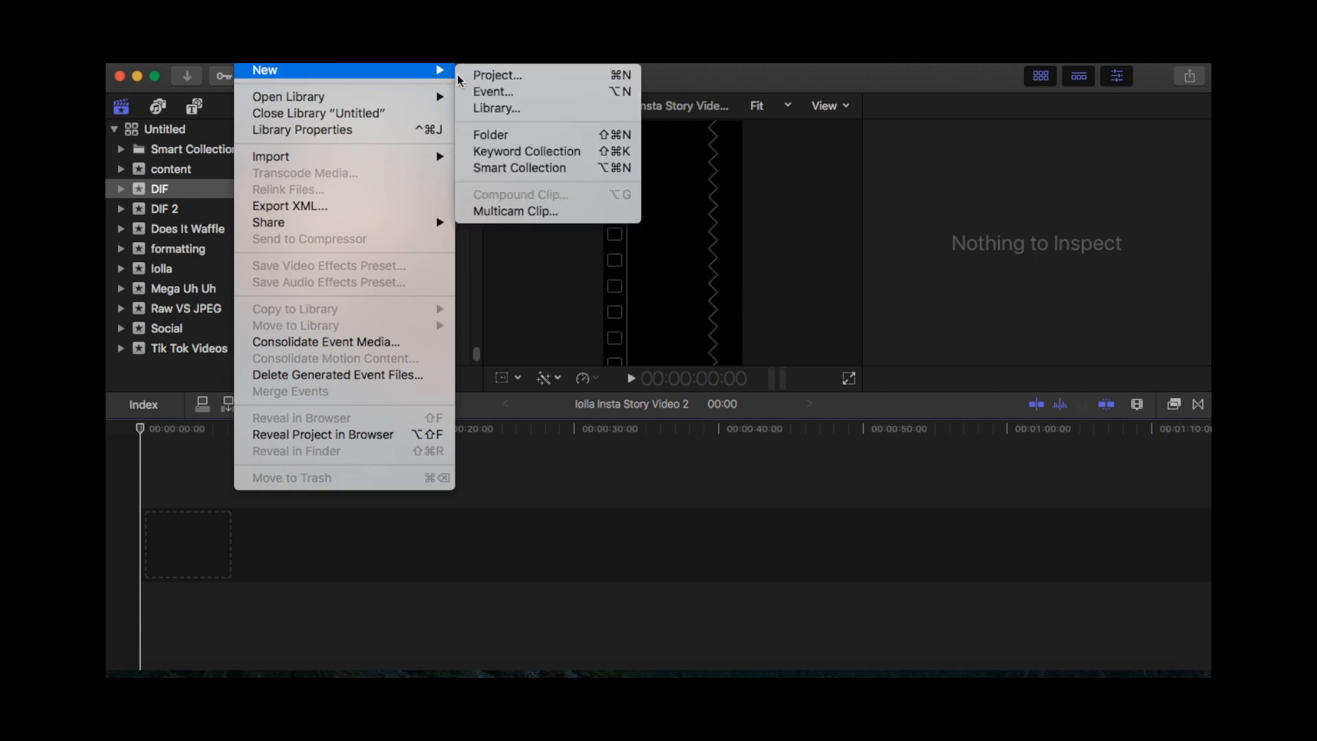
left_click(488, 92)
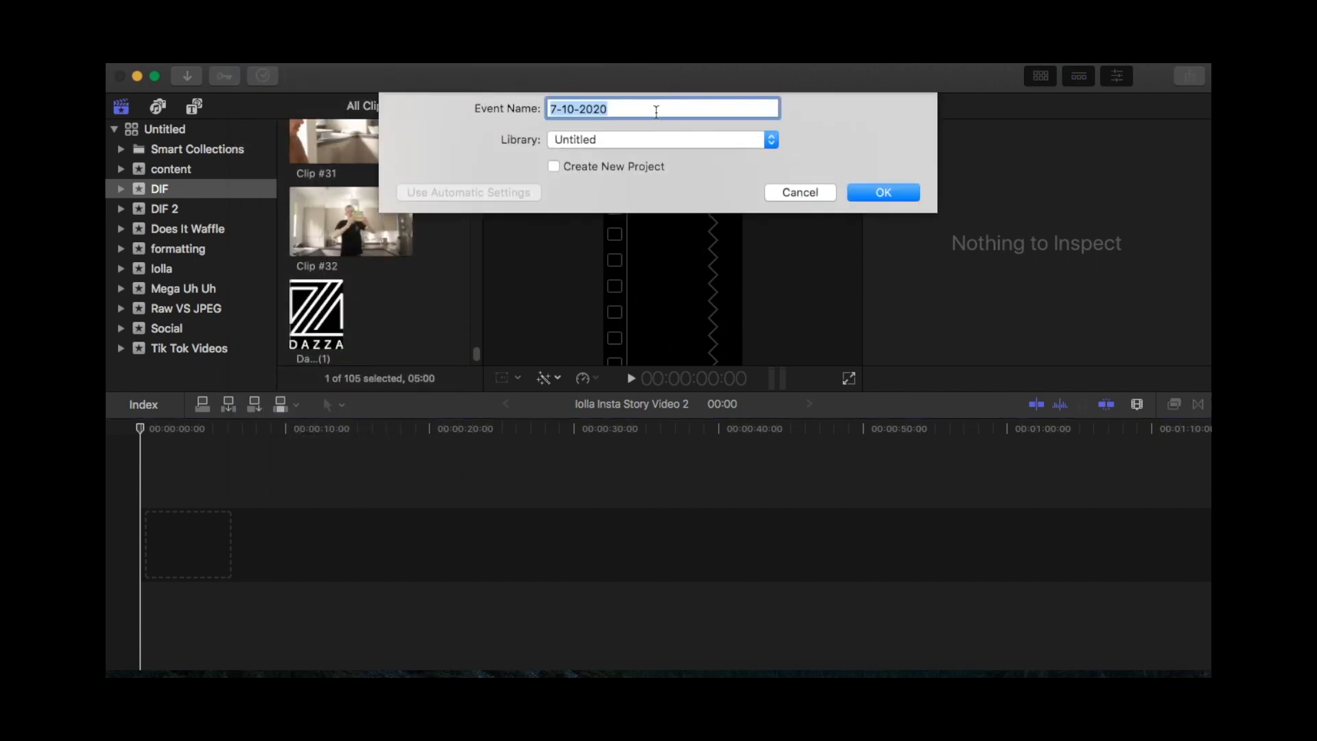
type("Day At The Park")
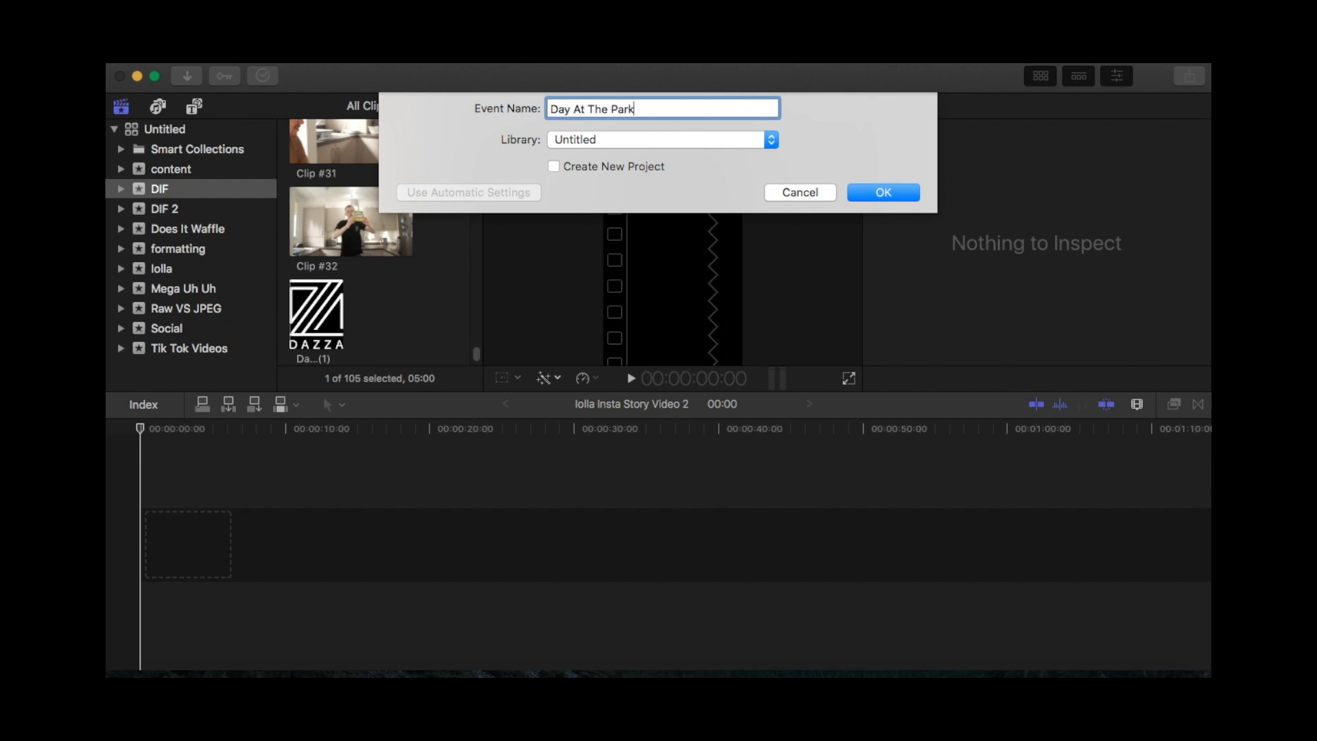
key("Return")
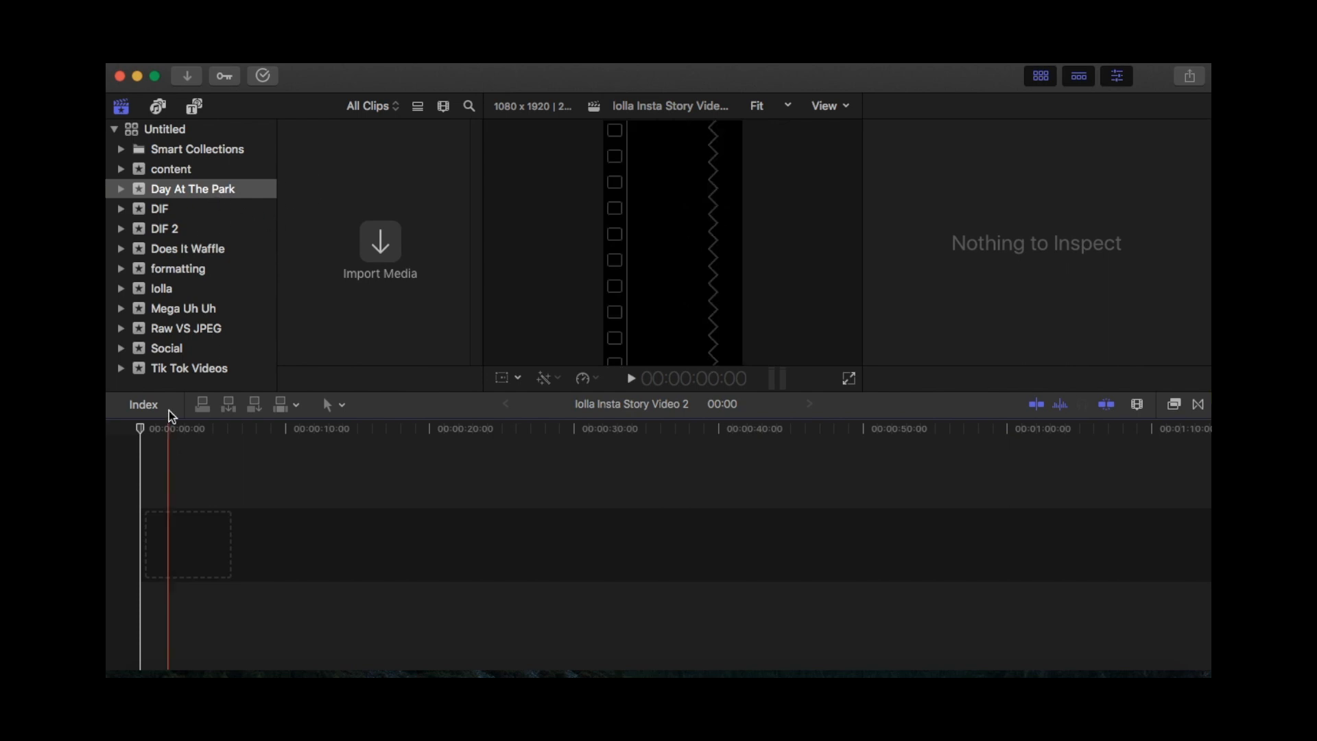
Step: Examine the projects and clips stored in the lolla event
left_click(172, 293)
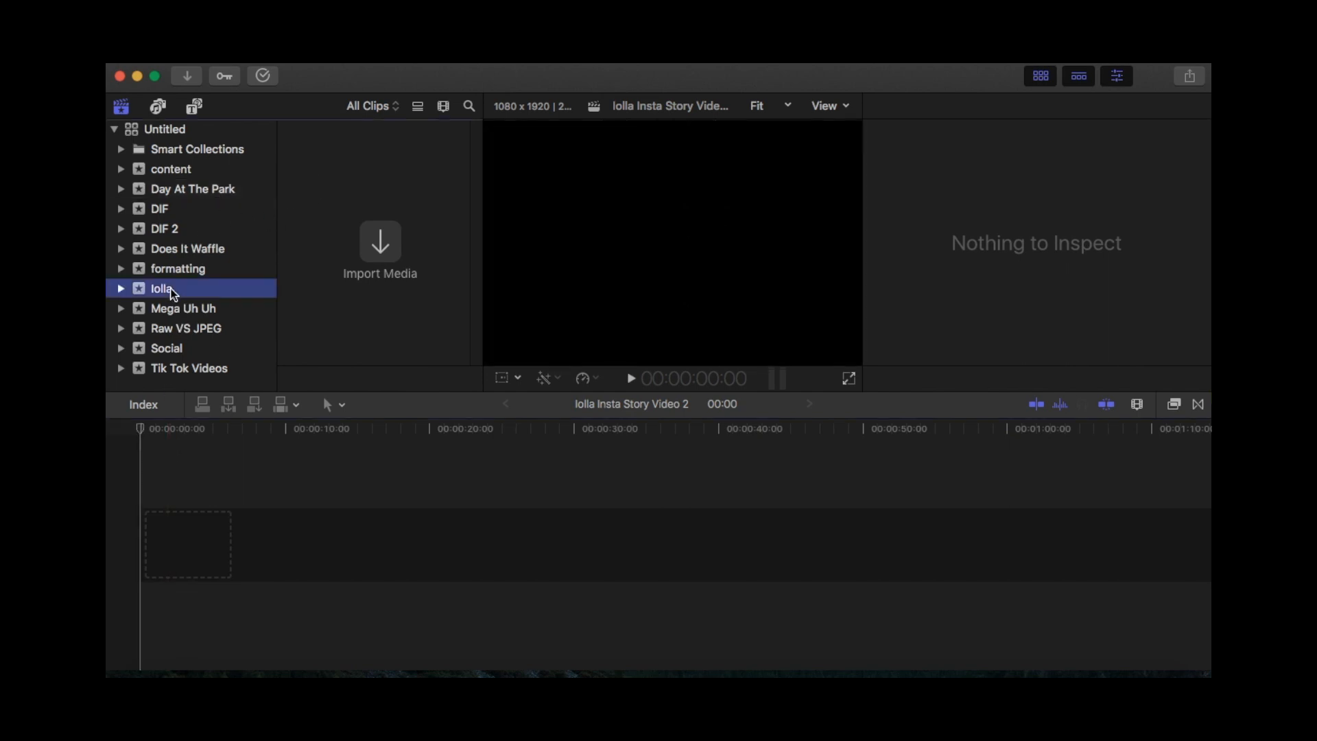
scroll(396, 207, "up", 5)
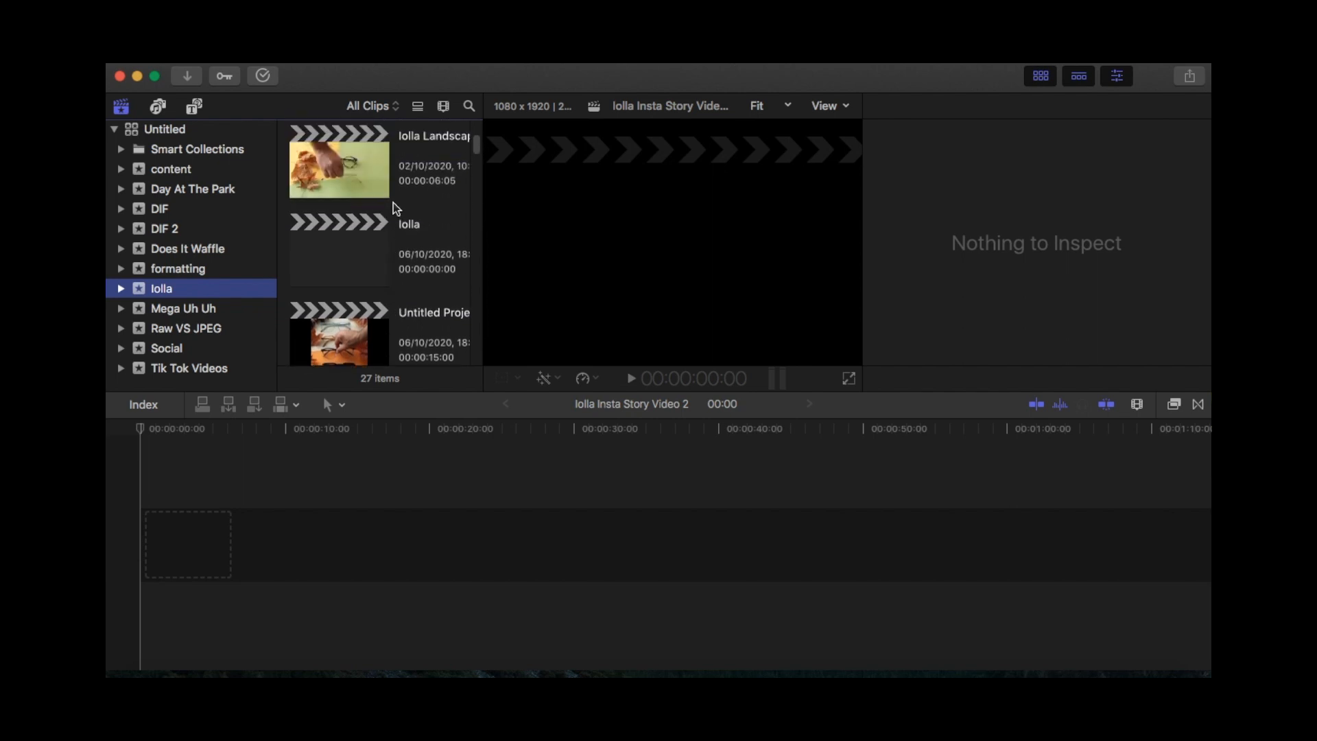
scroll(395, 208, "down", 10)
scroll(395, 207, "up", 9)
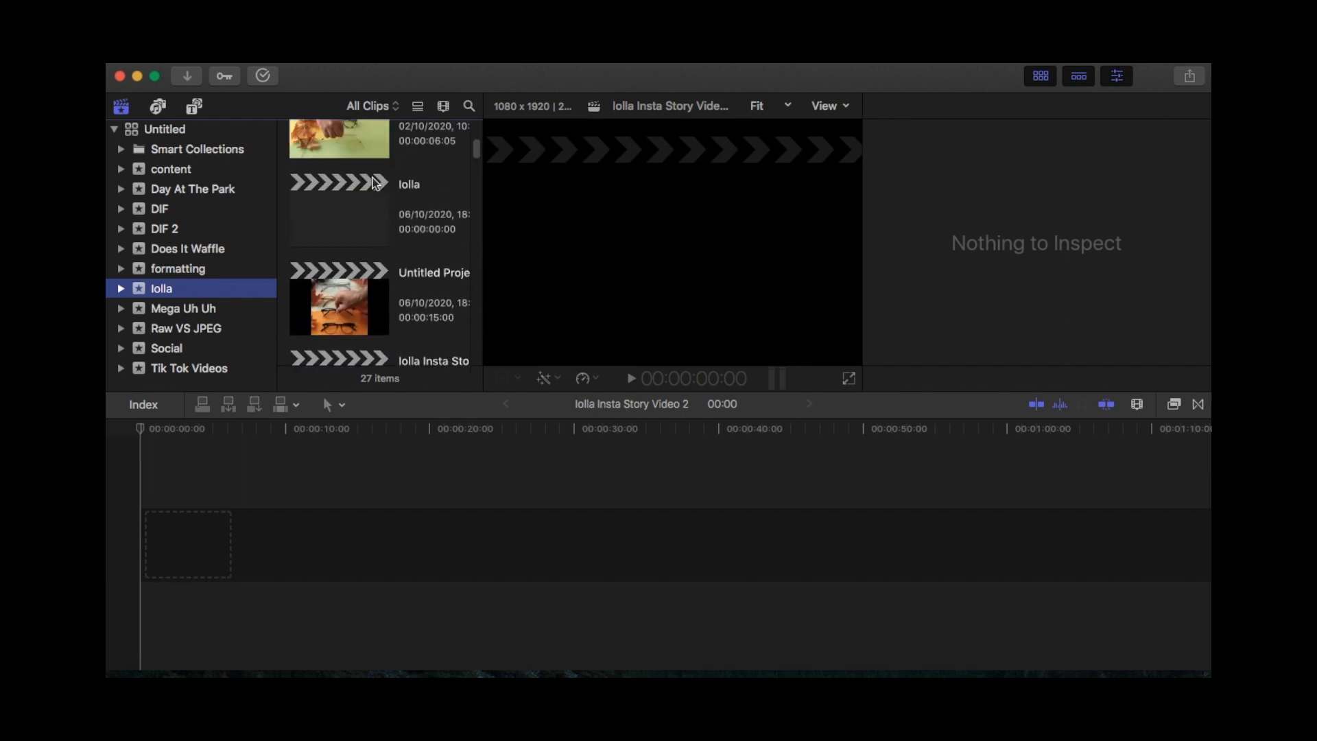
scroll(392, 294, "up", 4)
scroll(393, 311, "down", 8)
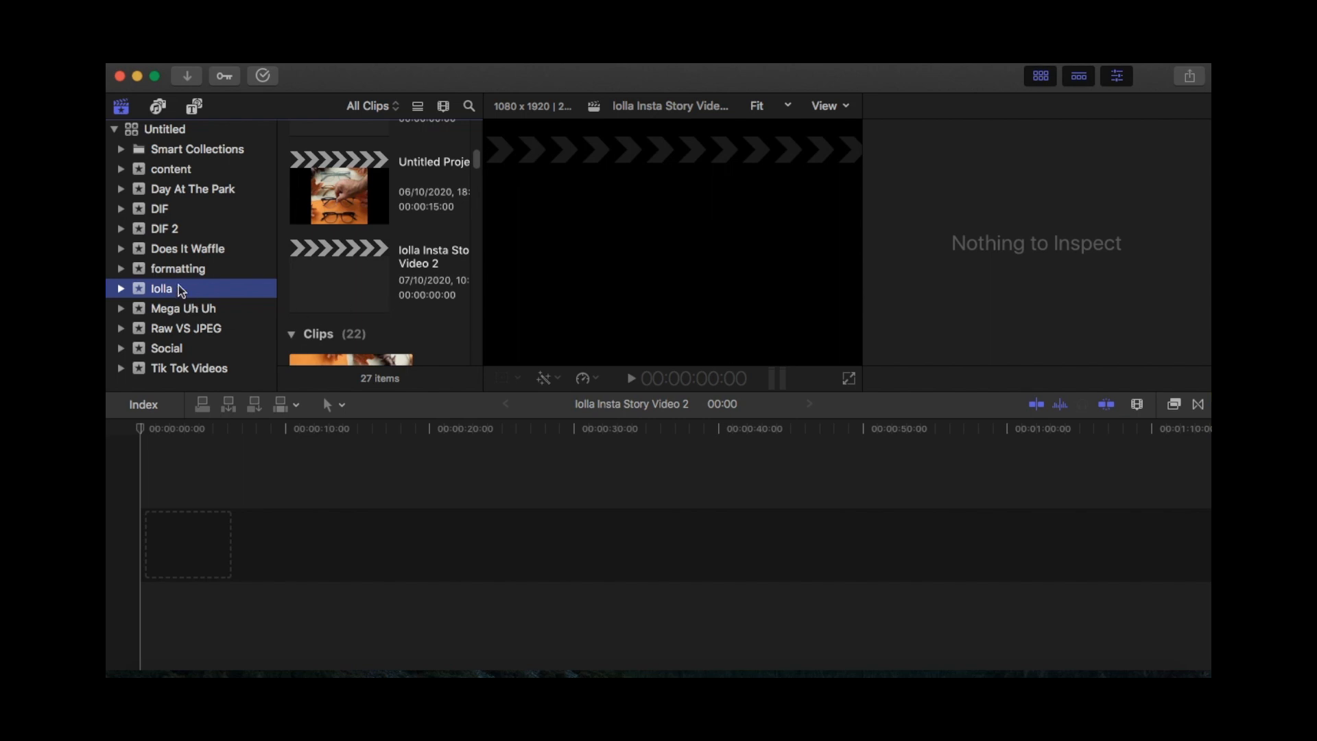
scroll(389, 261, "down", 5)
scroll(388, 262, "up", 8)
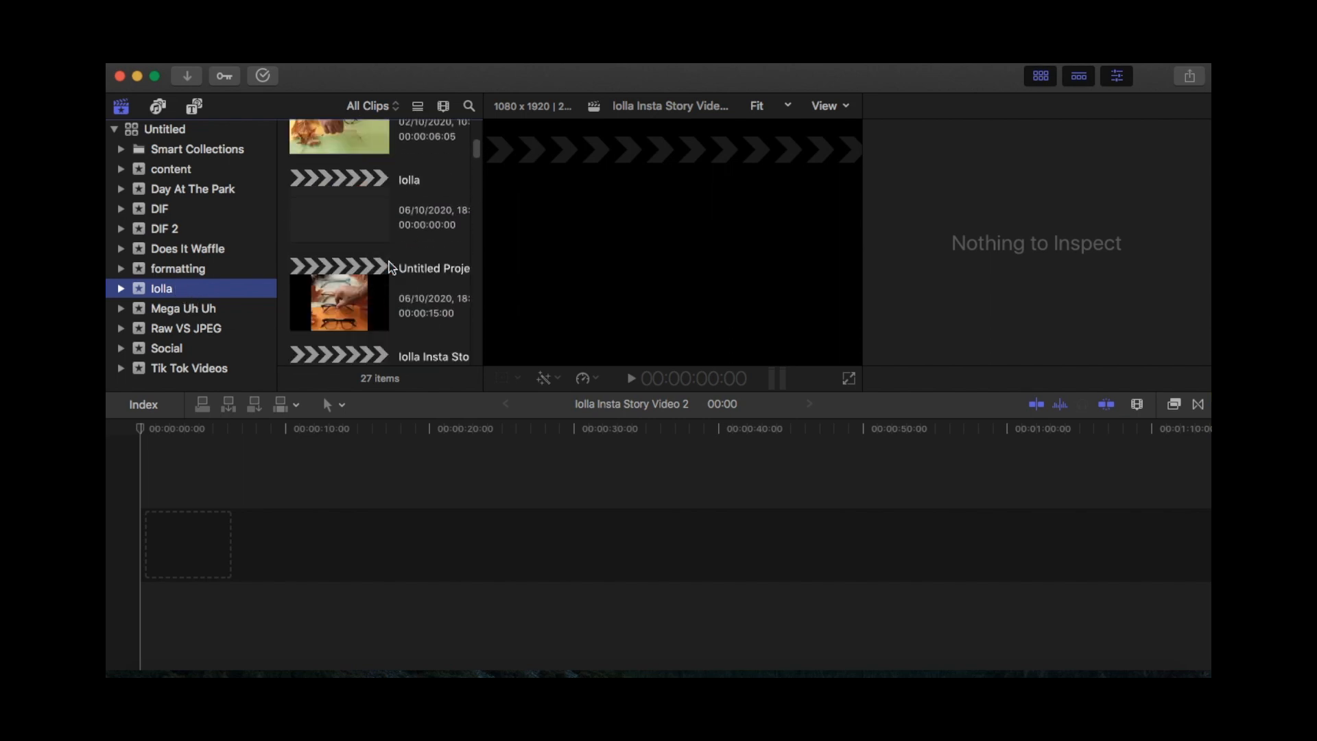
Step: Select the Day At The Park event in the library
left_click(177, 192)
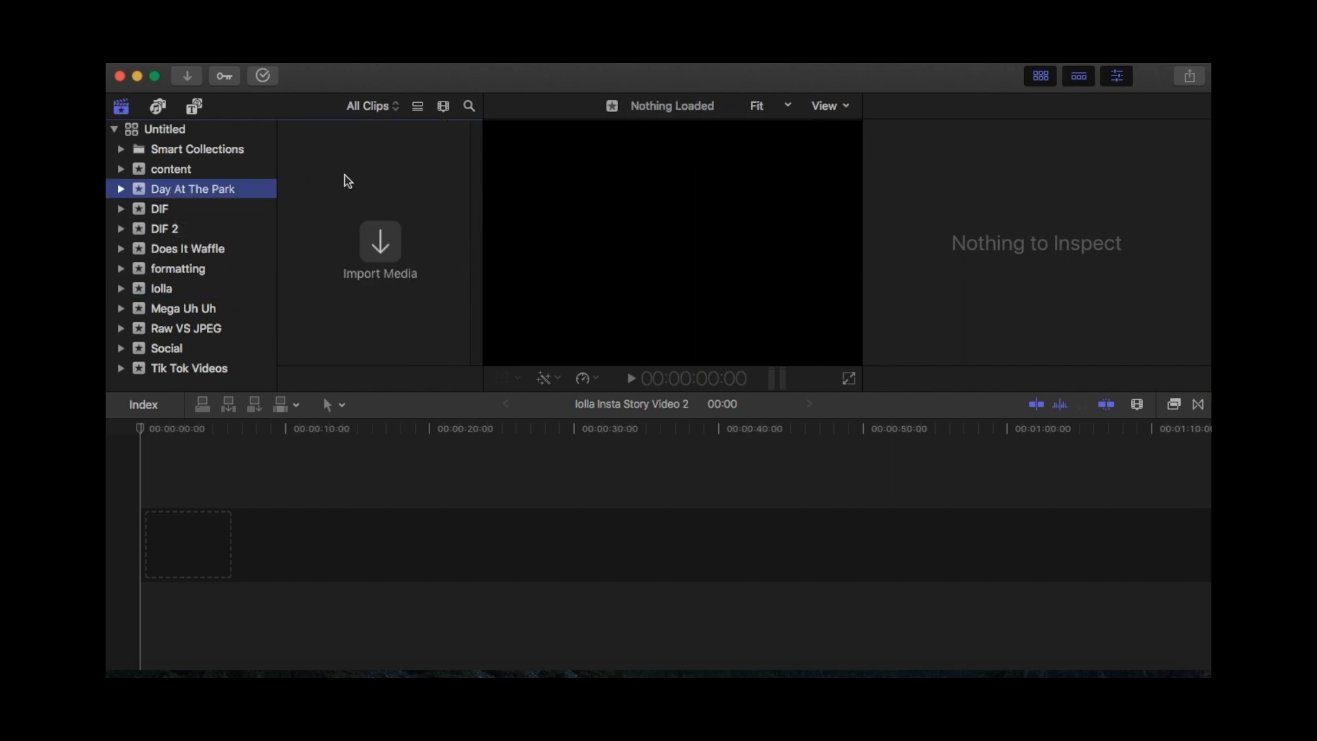
left_click(251, 54)
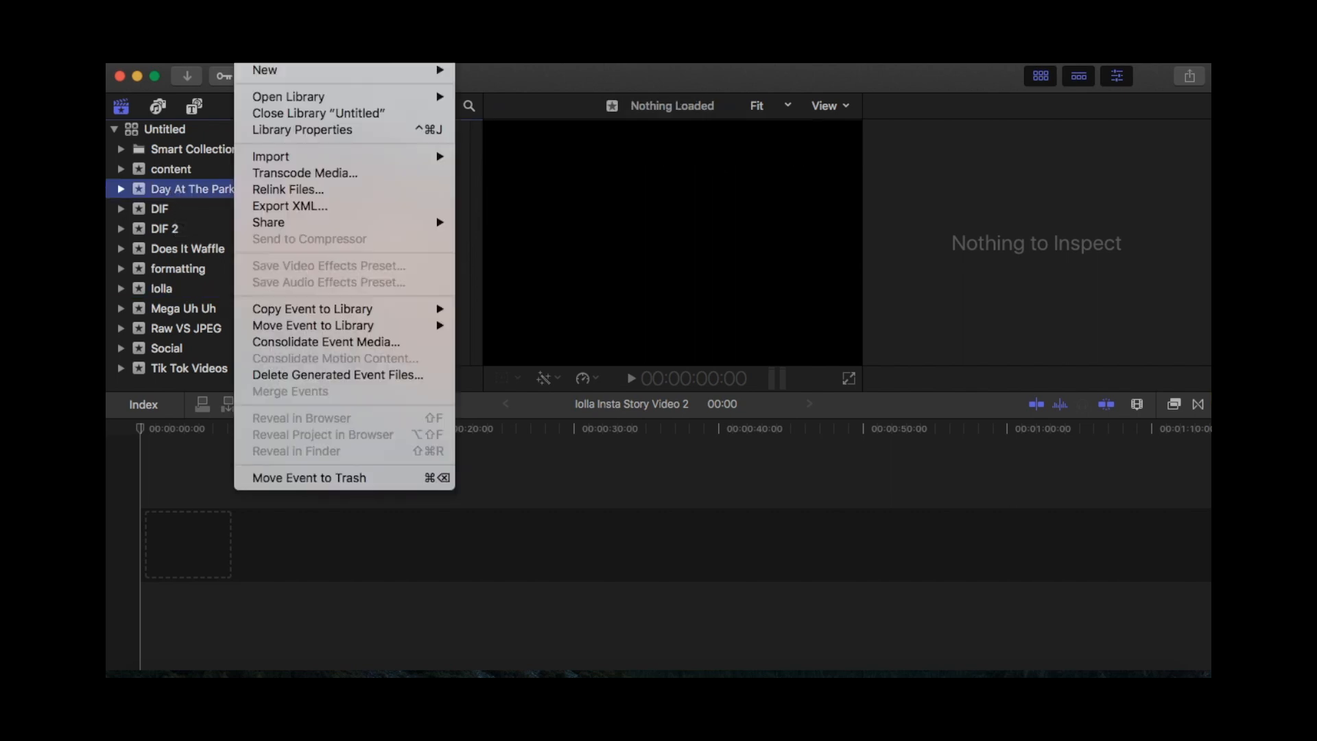
left_click(251, 54)
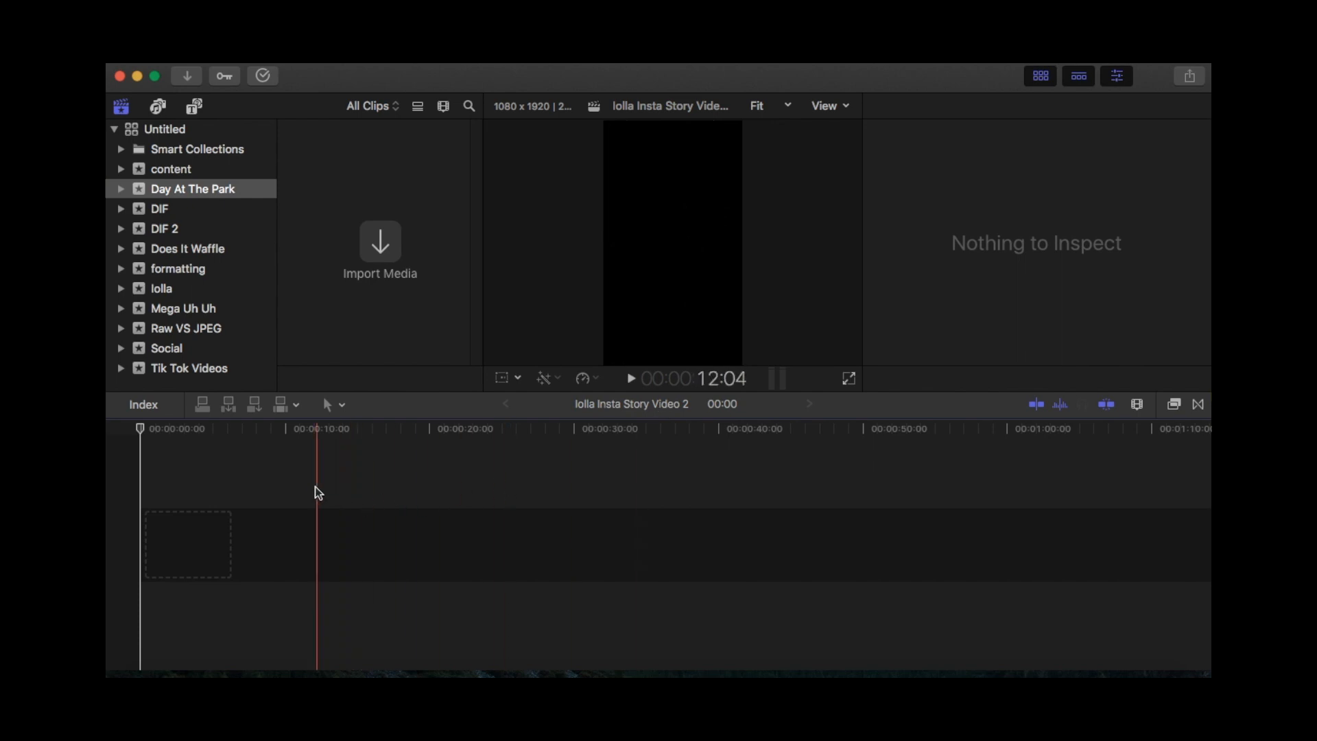
left_click(245, 55)
left_click(244, 55)
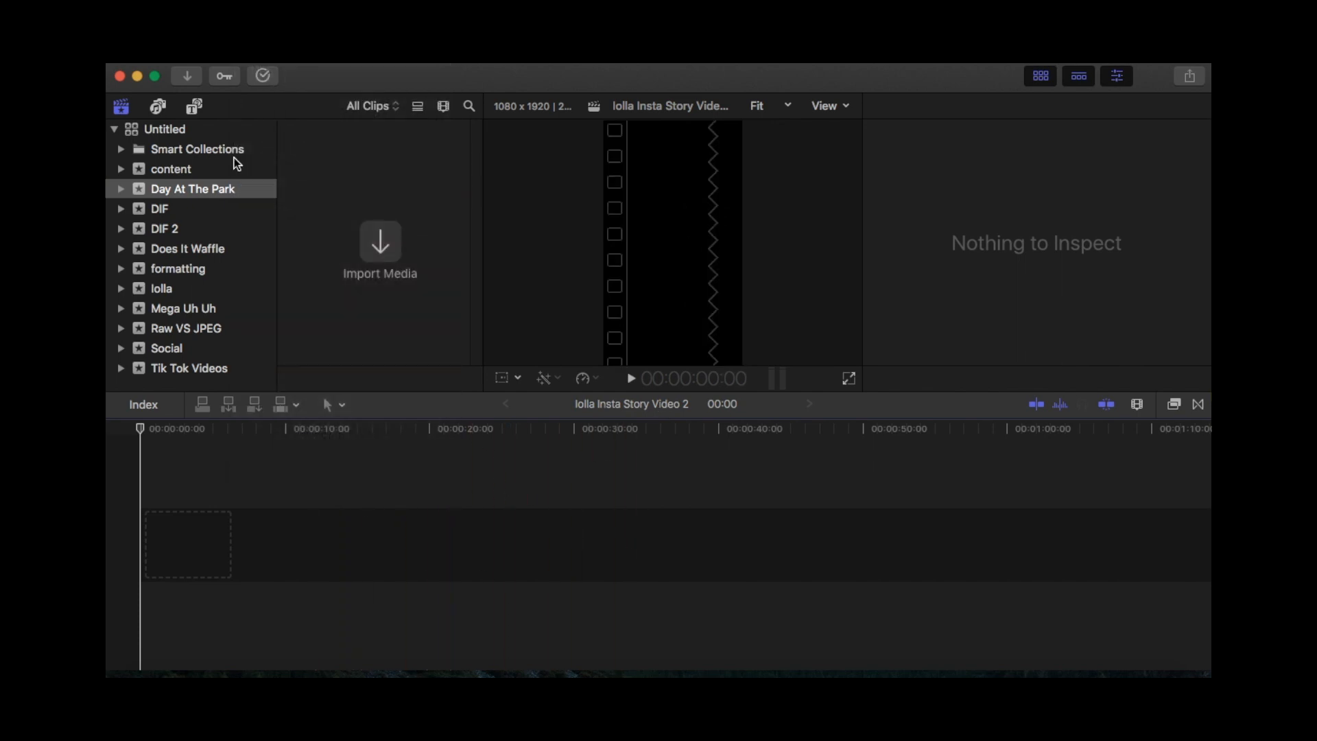
left_click(177, 172)
left_click(181, 194)
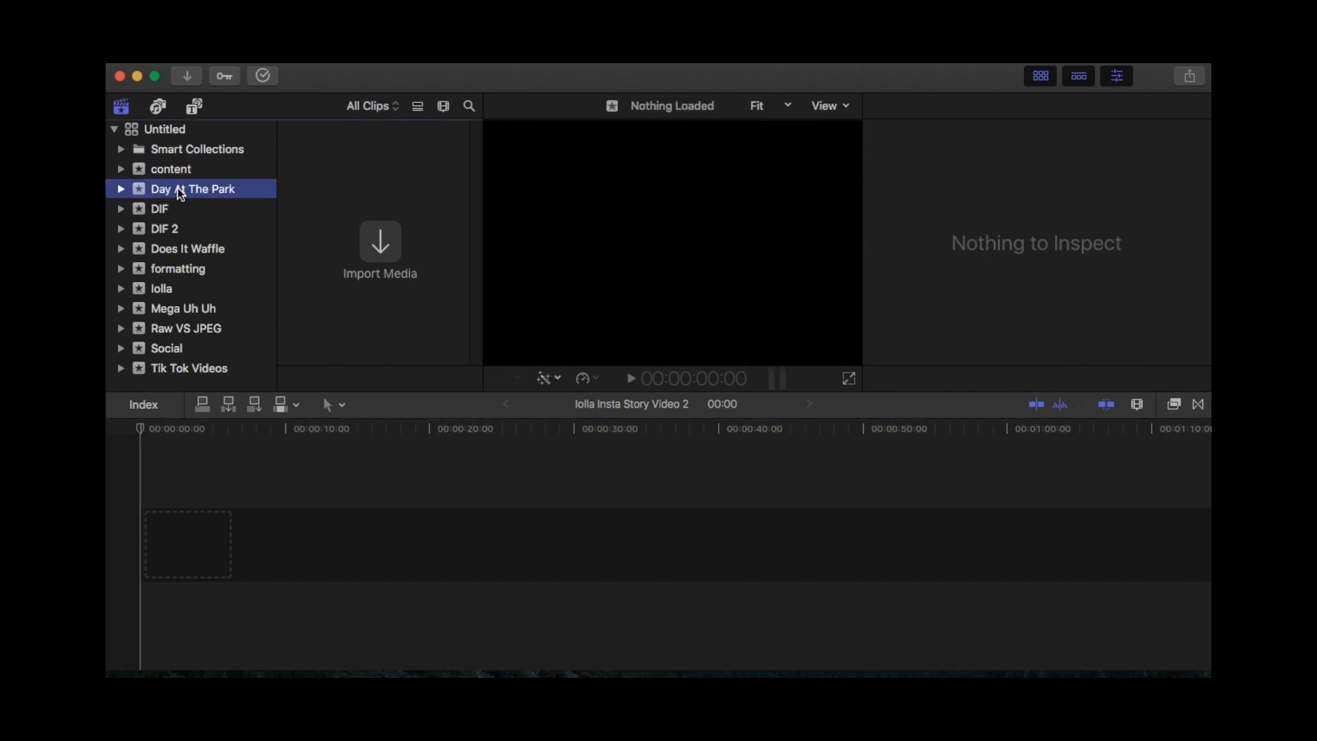
Step: Start a new project named "Day At The Park" and assign it to the Day At The Park event
left_click(237, 60)
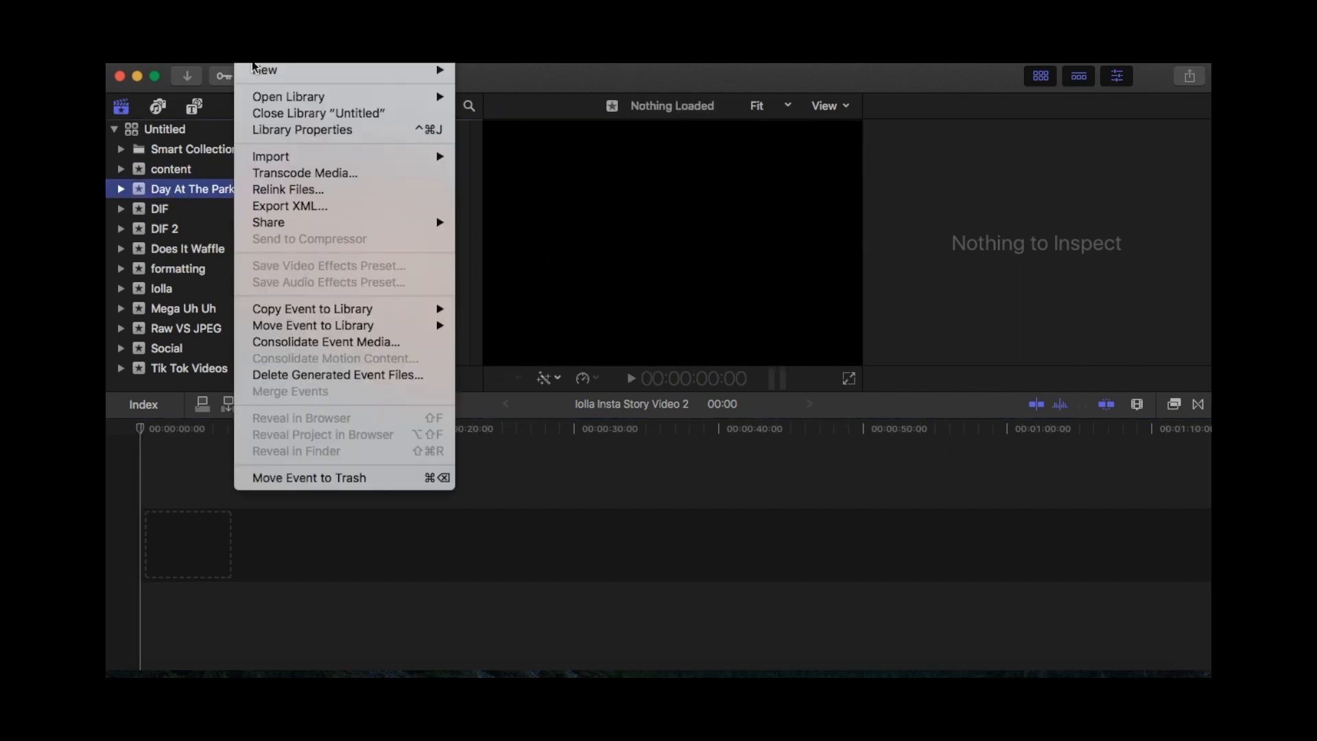
mouse_move(257, 74)
left_click(478, 78)
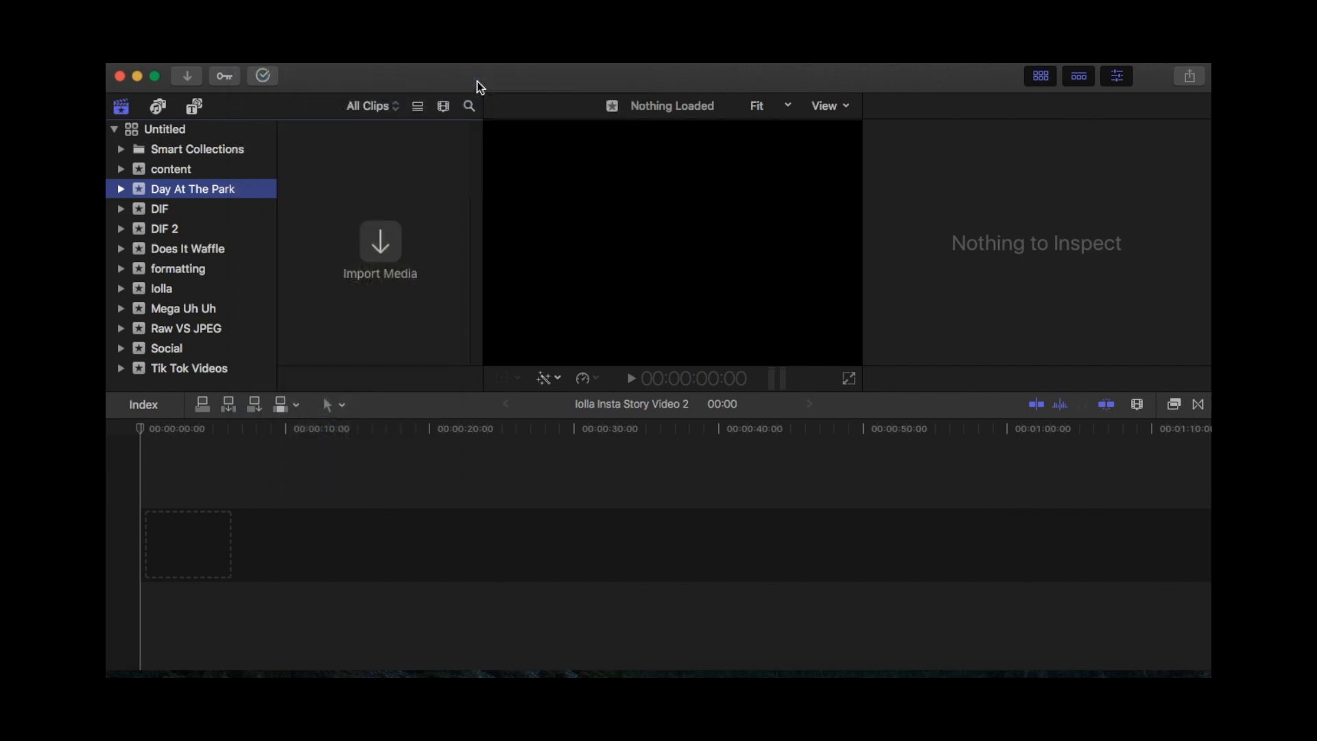
type("D")
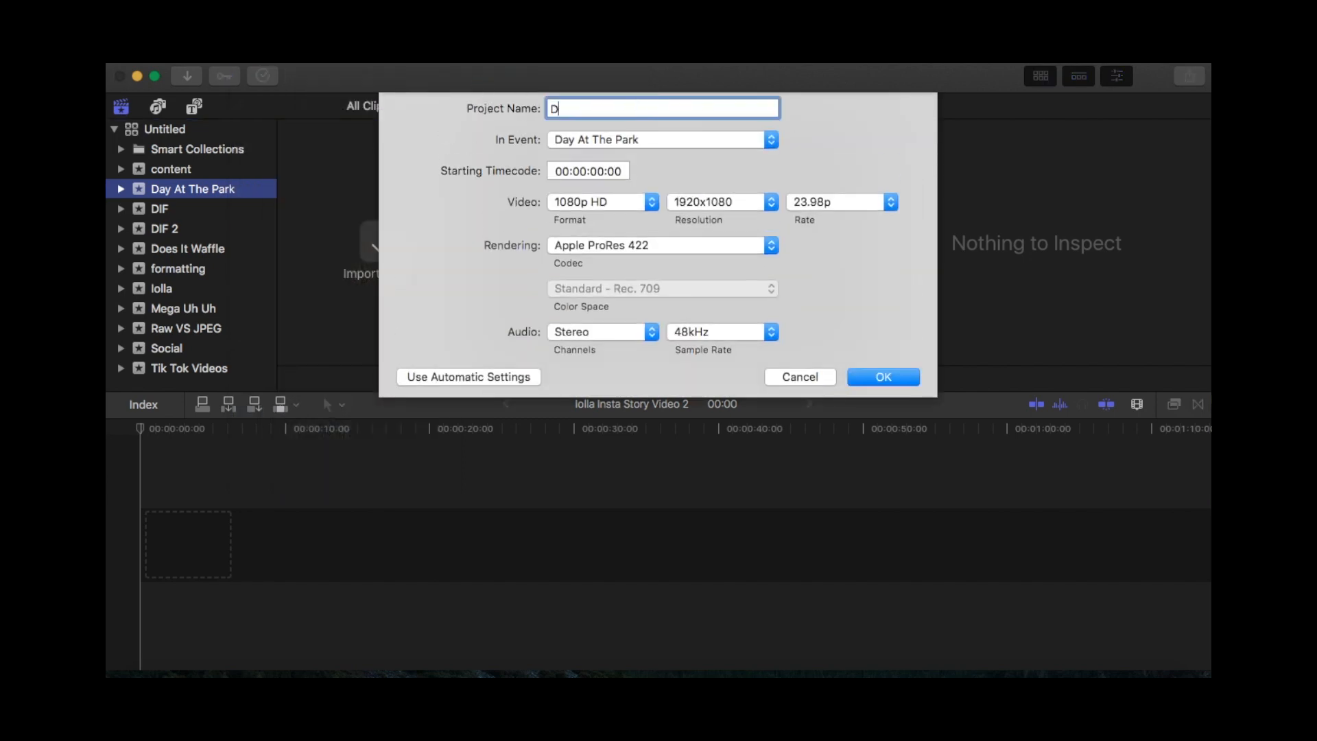
type("ay At The Park")
left_click(580, 141)
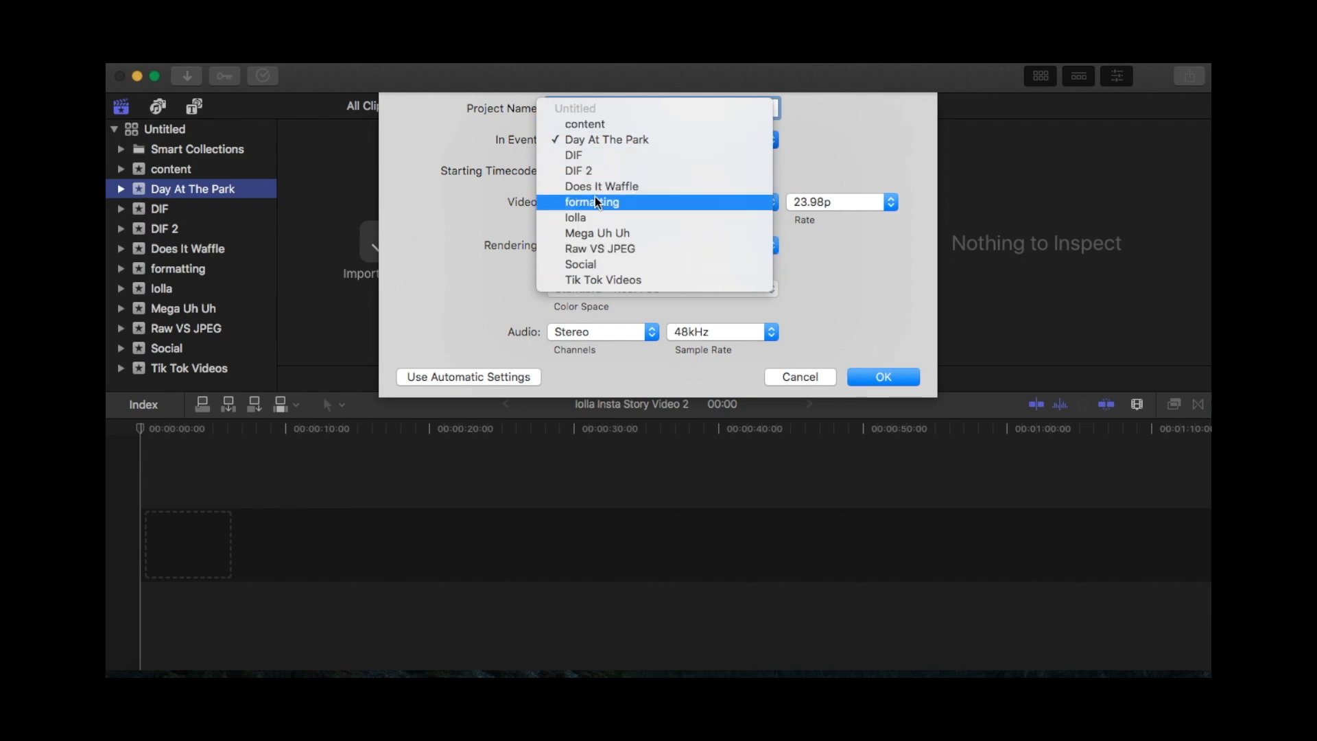
left_click(609, 140)
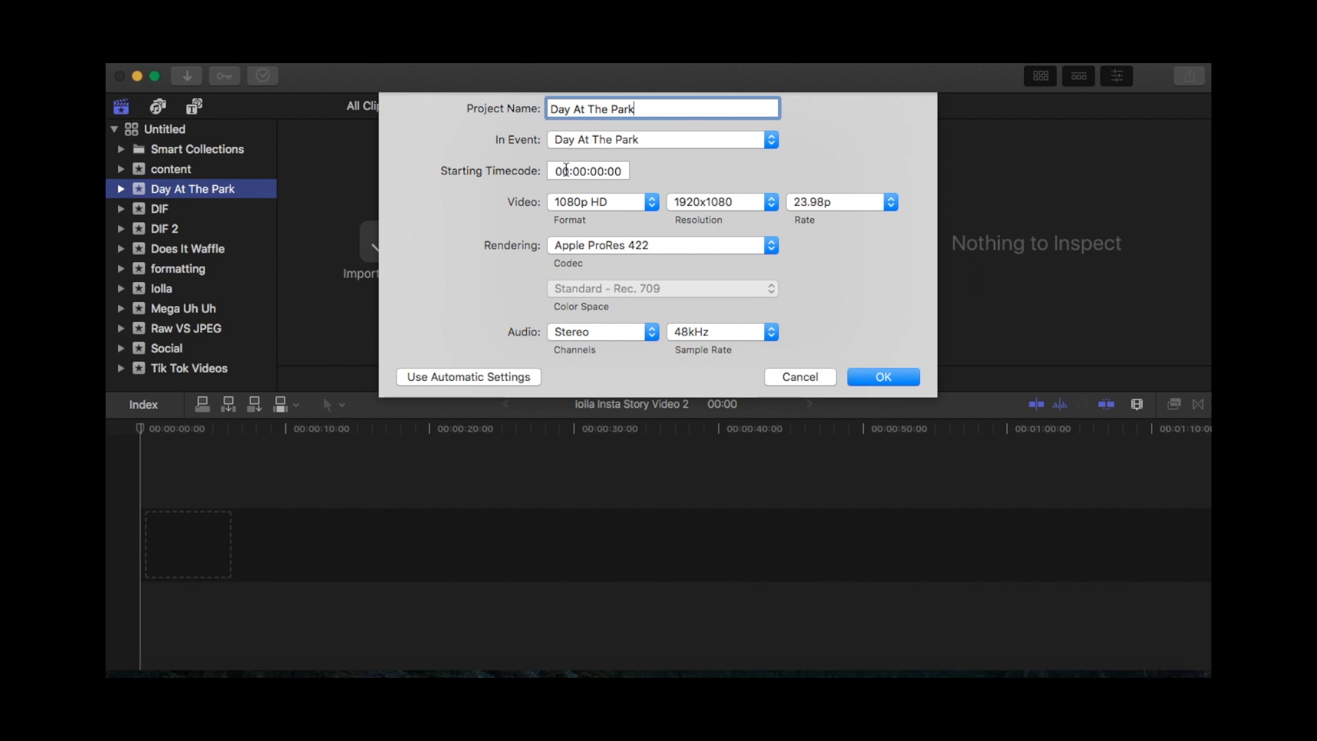
Step: Review the video formats, try the Custom format with 1080 and 1920 as resolution values, and cancel the new project
left_click(568, 203)
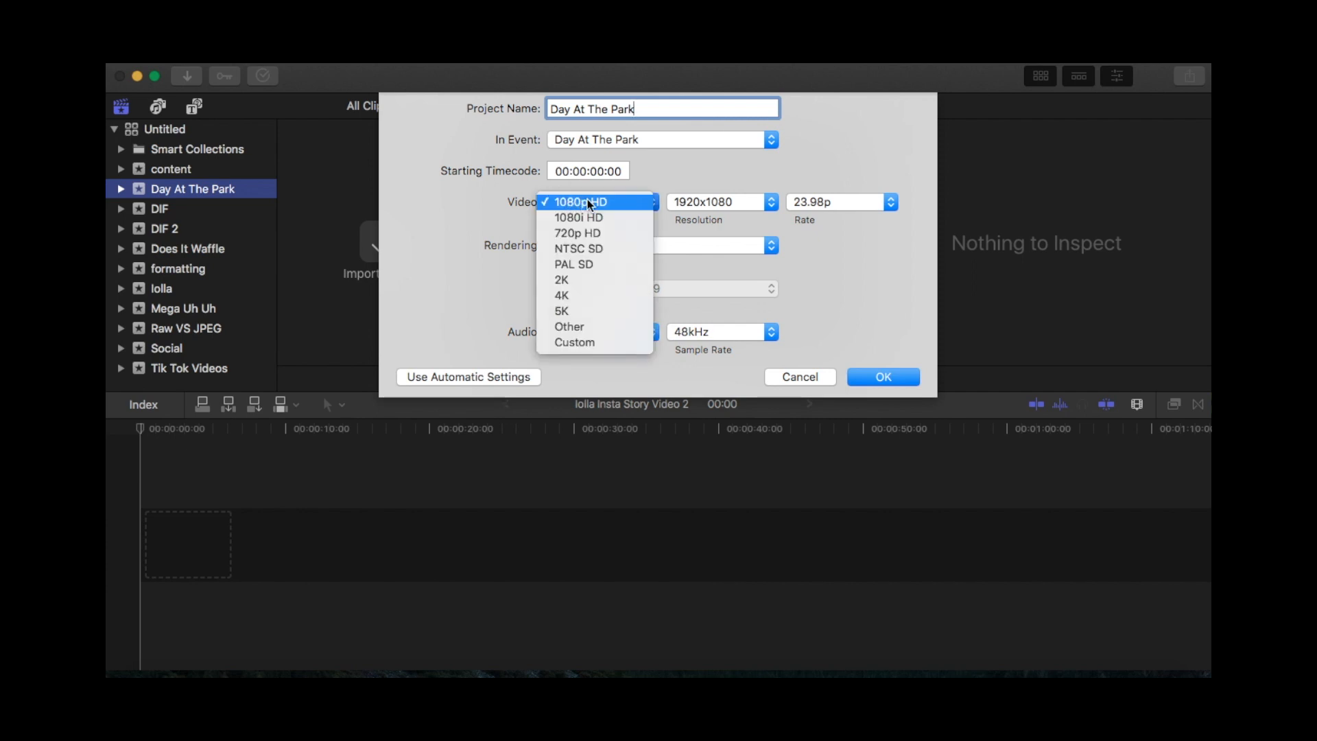
left_click(587, 200)
left_click(589, 200)
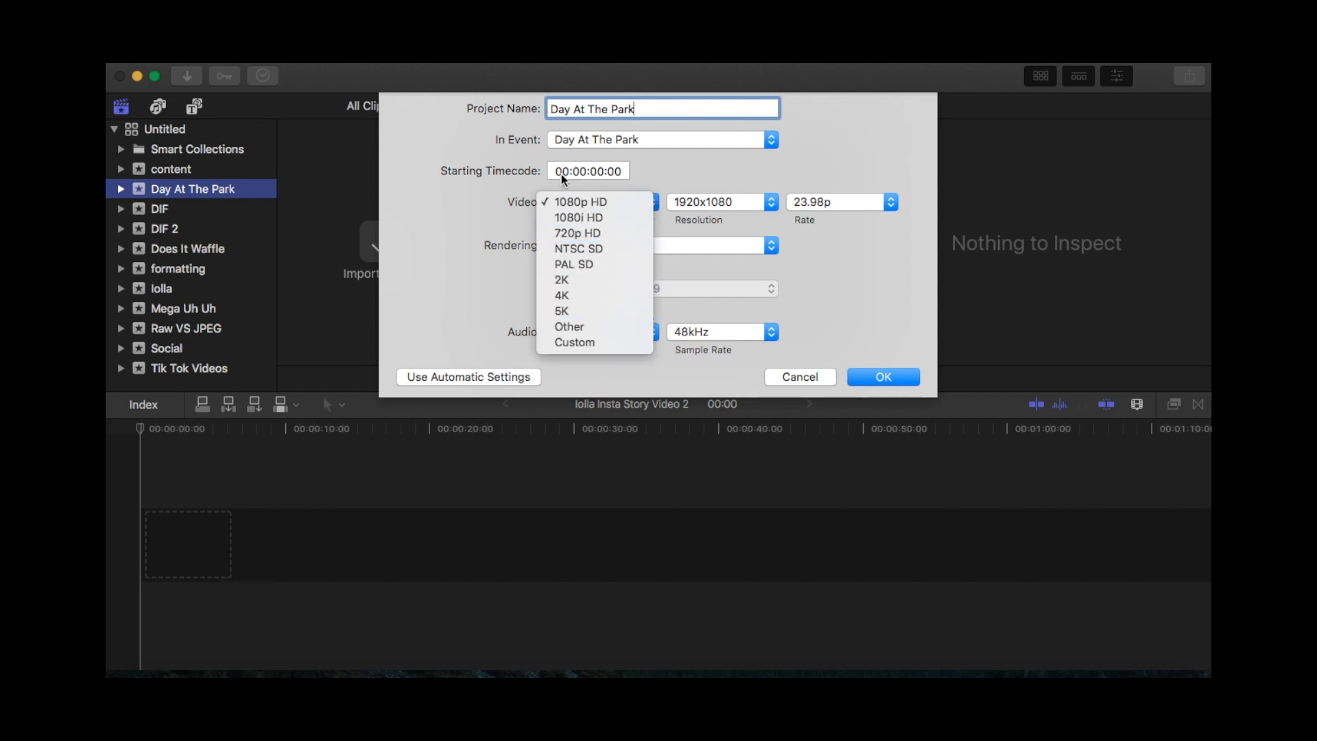
left_click(437, 237)
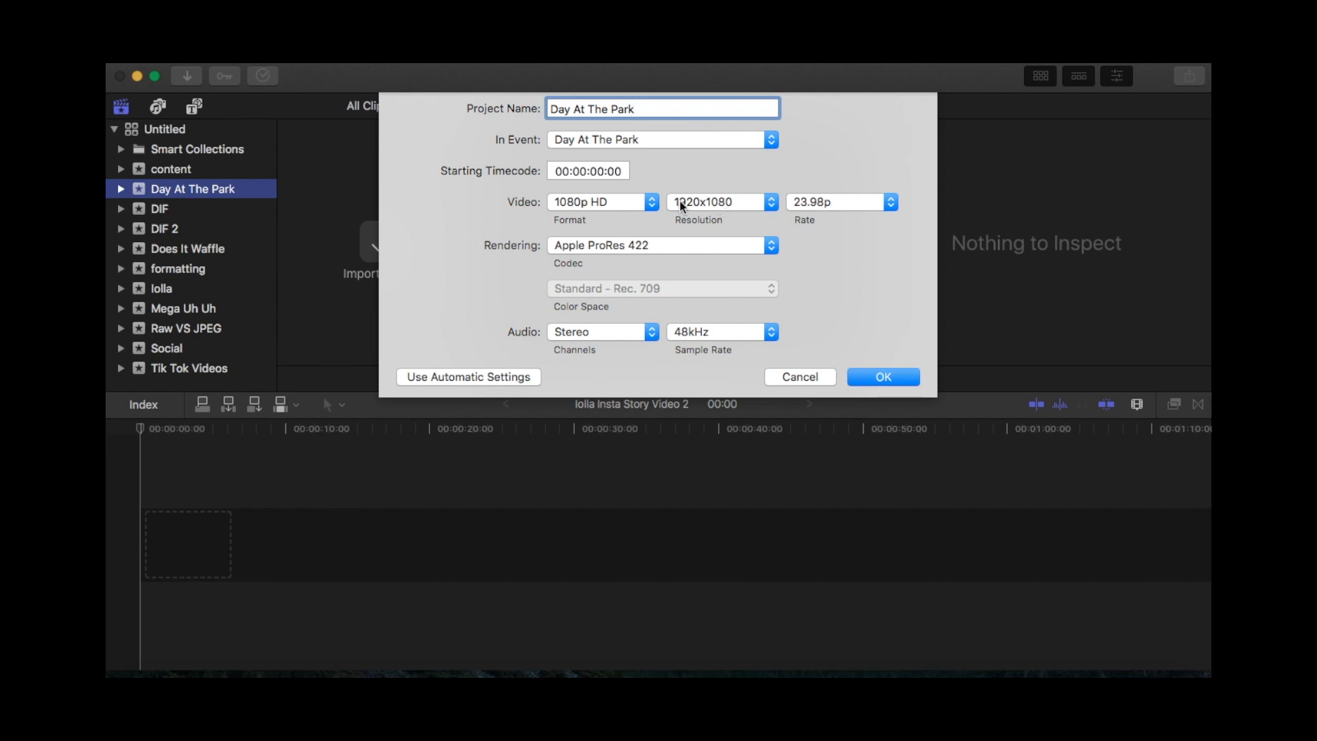
left_click(652, 202)
left_click(626, 341)
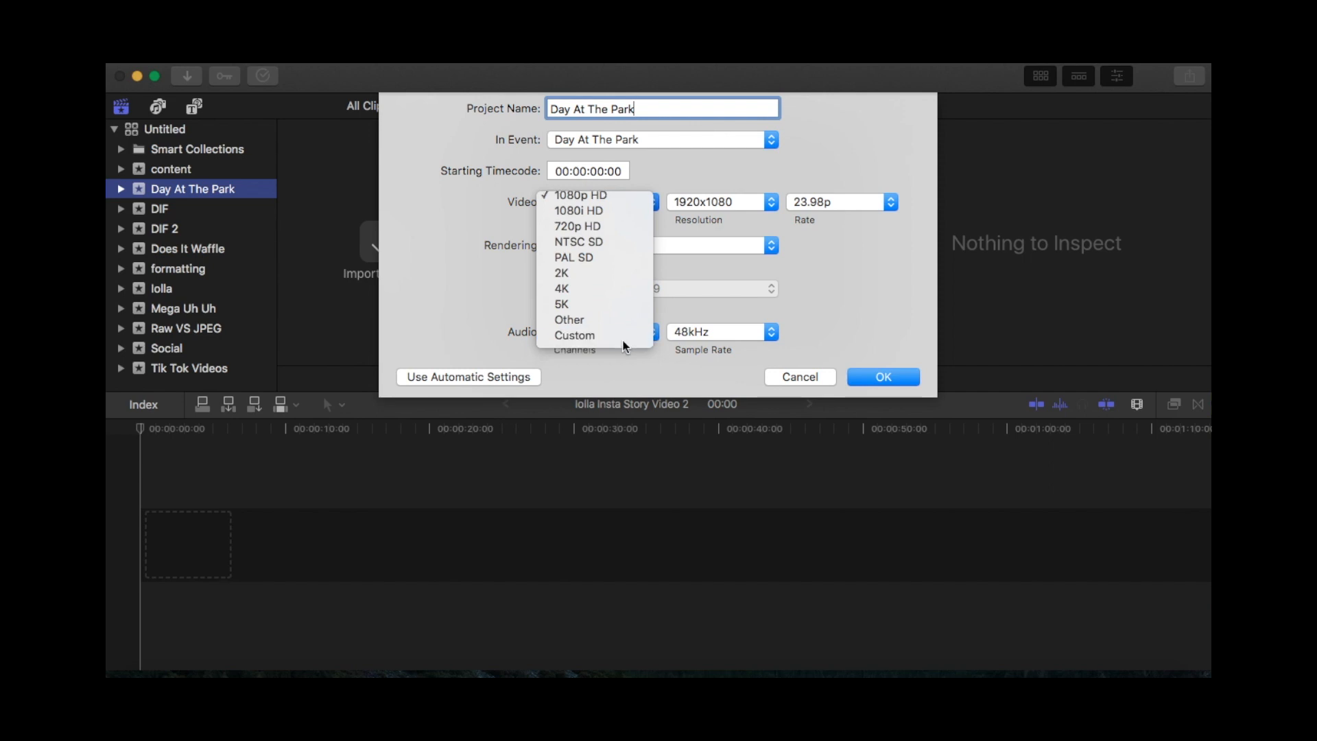
left_click(704, 202)
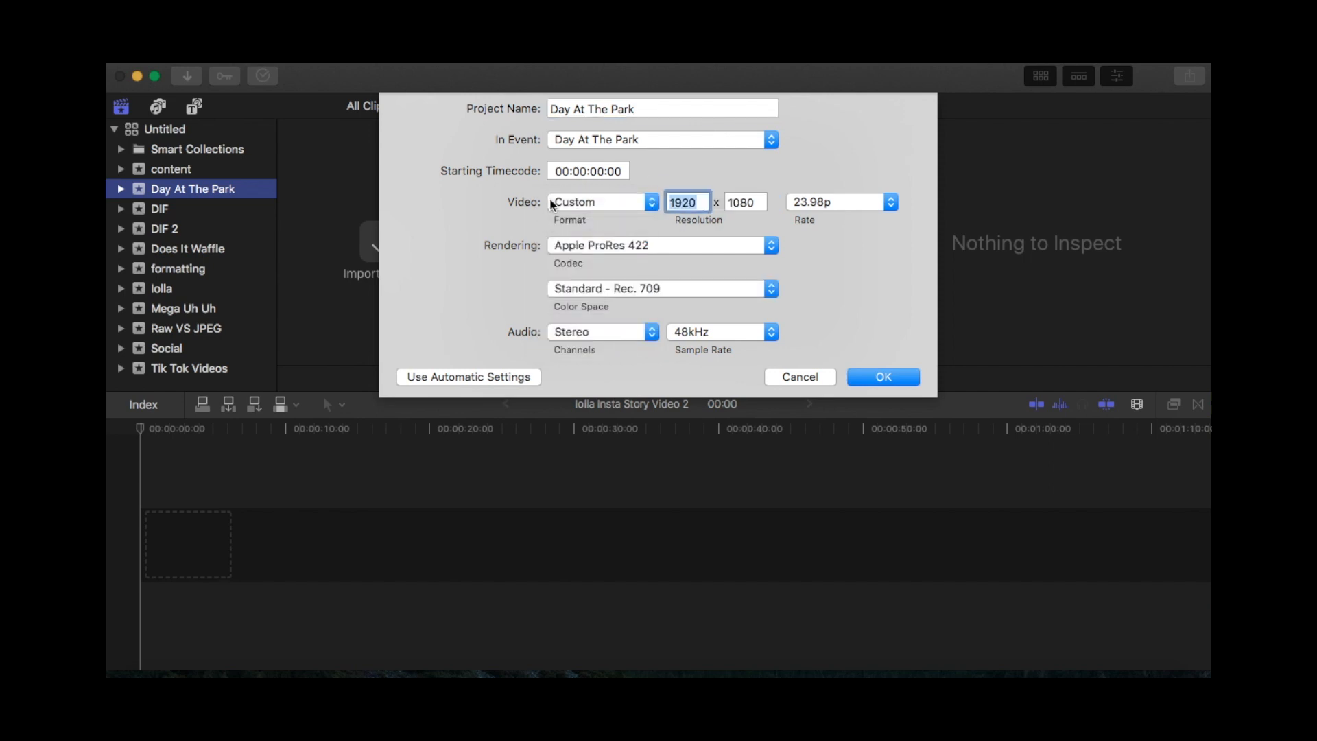
type("1080")
double_click(699, 201)
key("BackSpace")
type("18")
key("BackSpace")
type("920")
left_click(816, 380)
Step: Start a new project in the Day At The Park event with the Custom video format
left_click(249, 52)
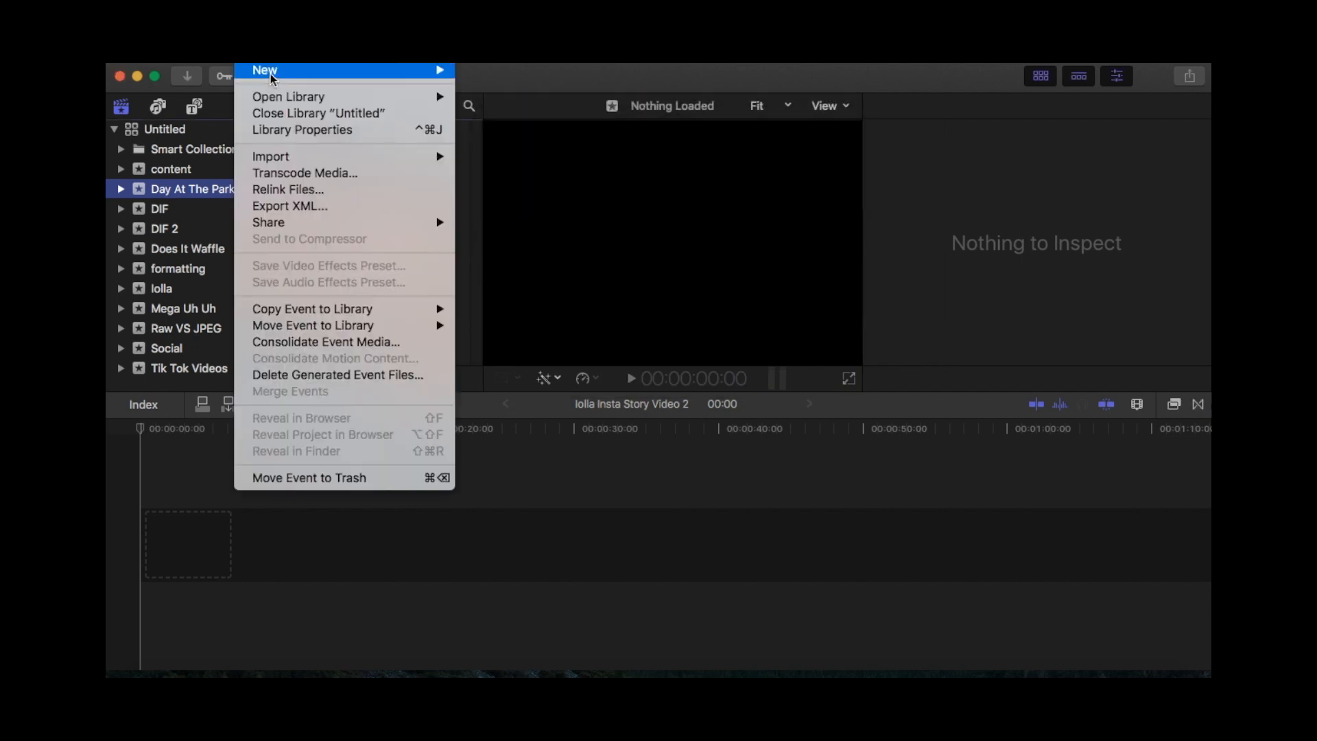
mouse_move(270, 73)
left_click(483, 79)
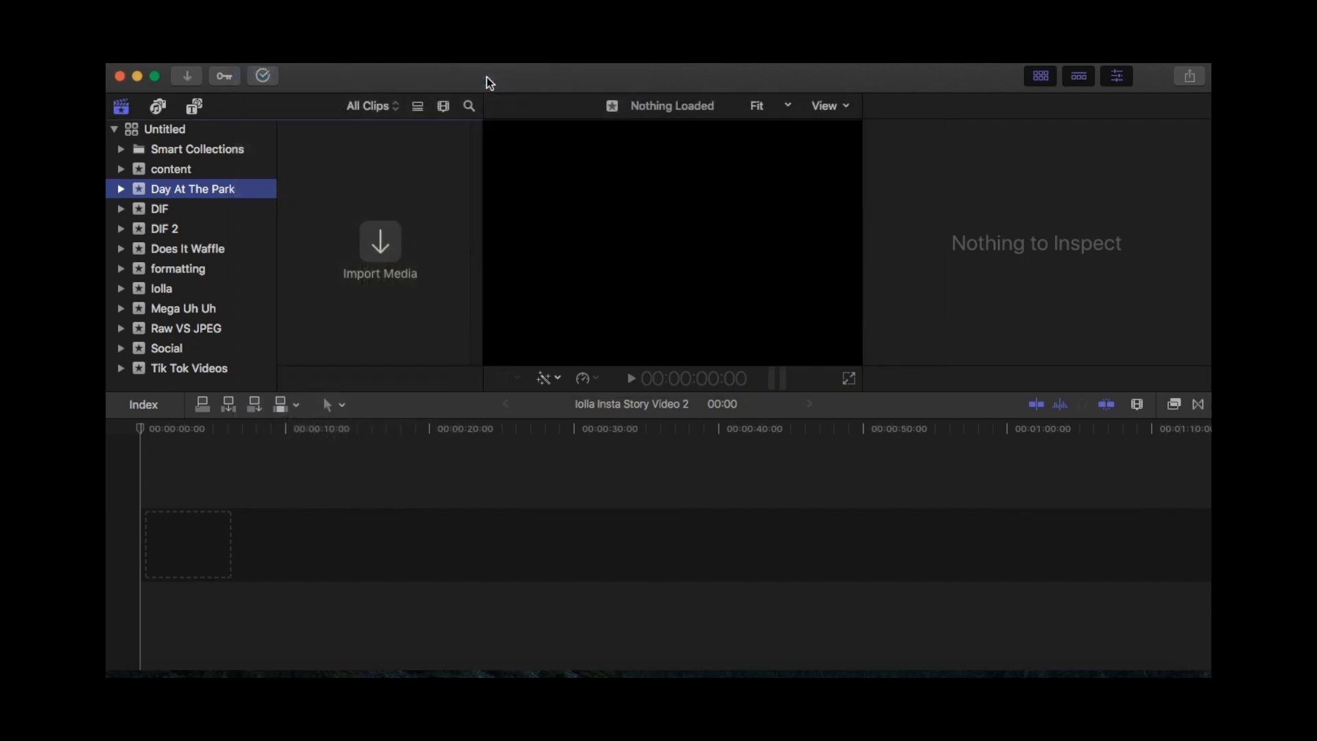
left_click(624, 200)
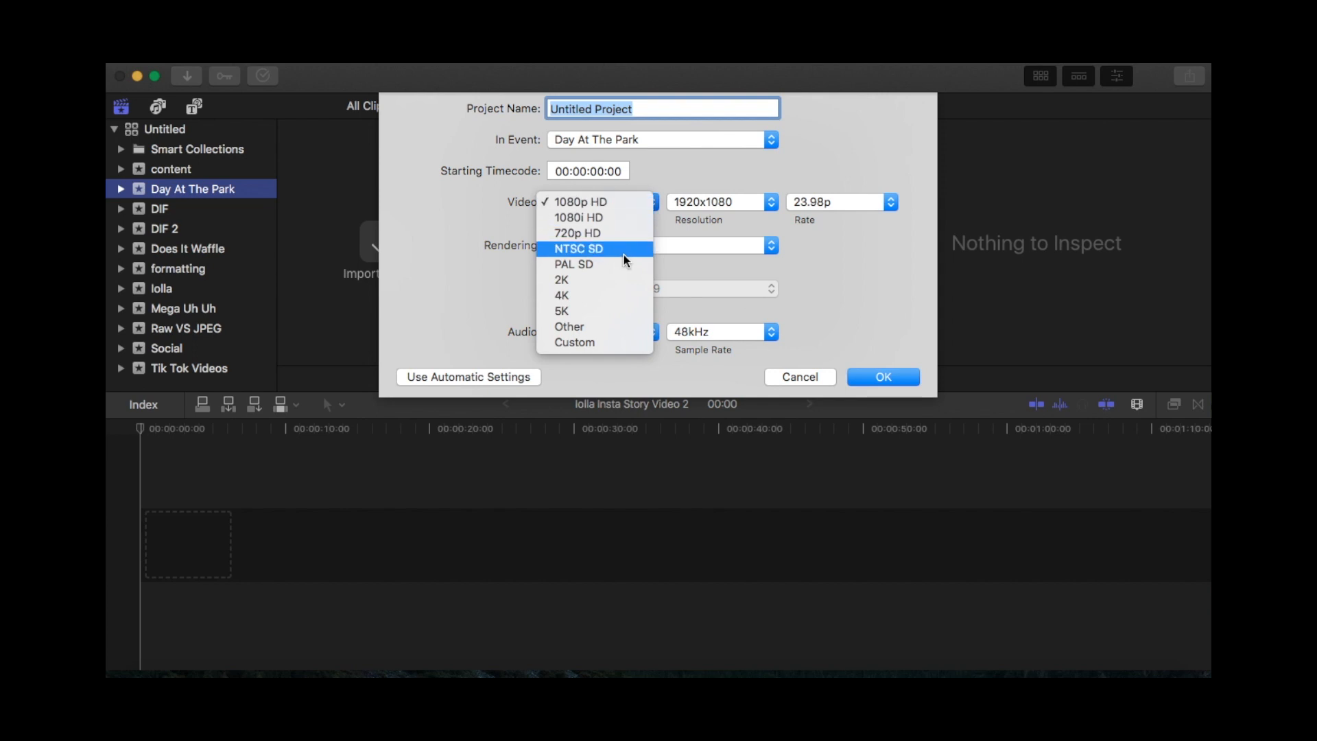
left_click(617, 343)
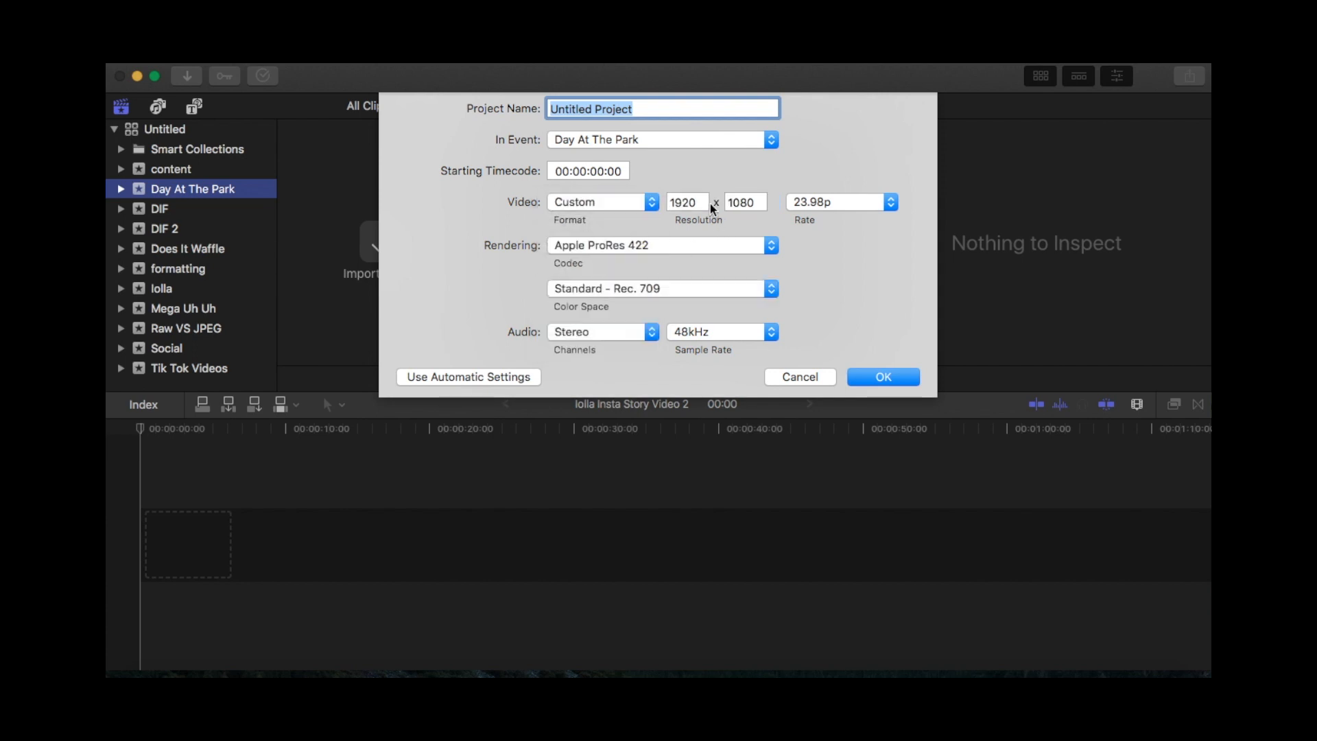
Step: Set the project's custom resolution to a vertical 1080 x 1920
double_click(686, 201)
type("1080")
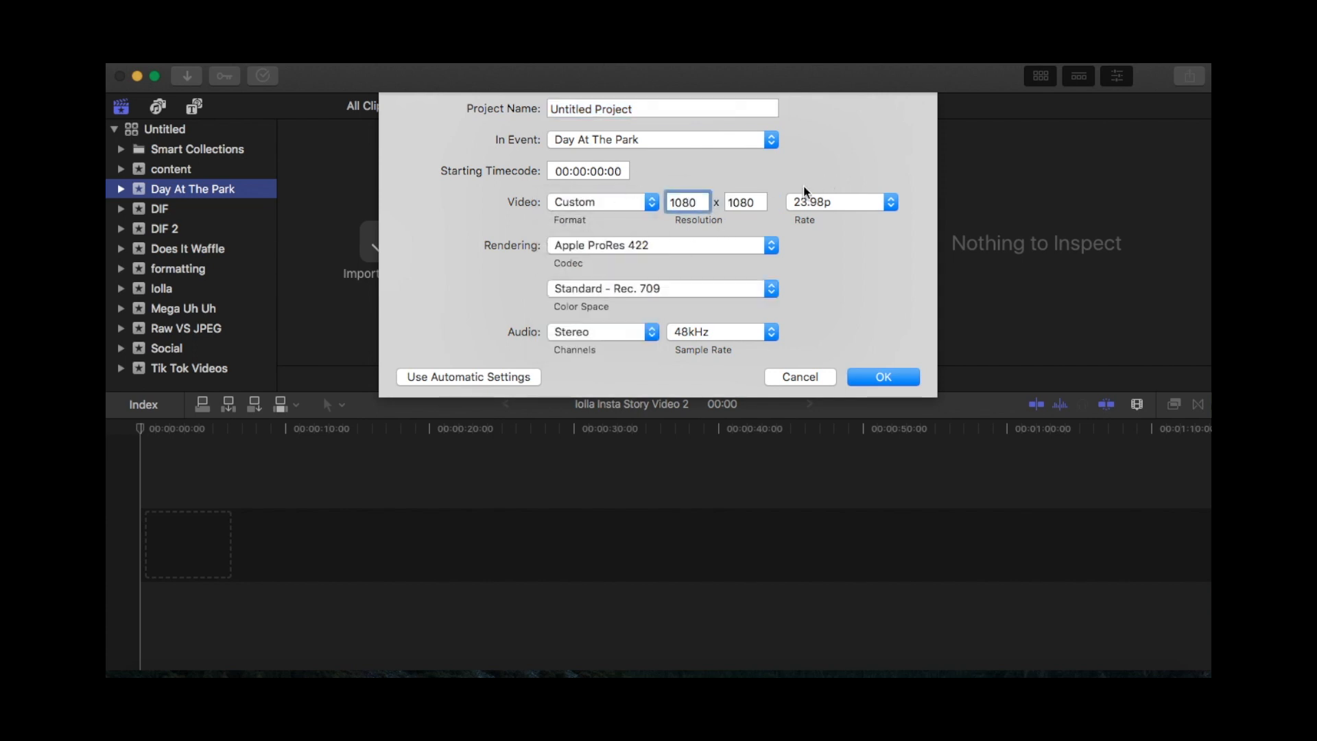
double_click(762, 202)
type("1920")
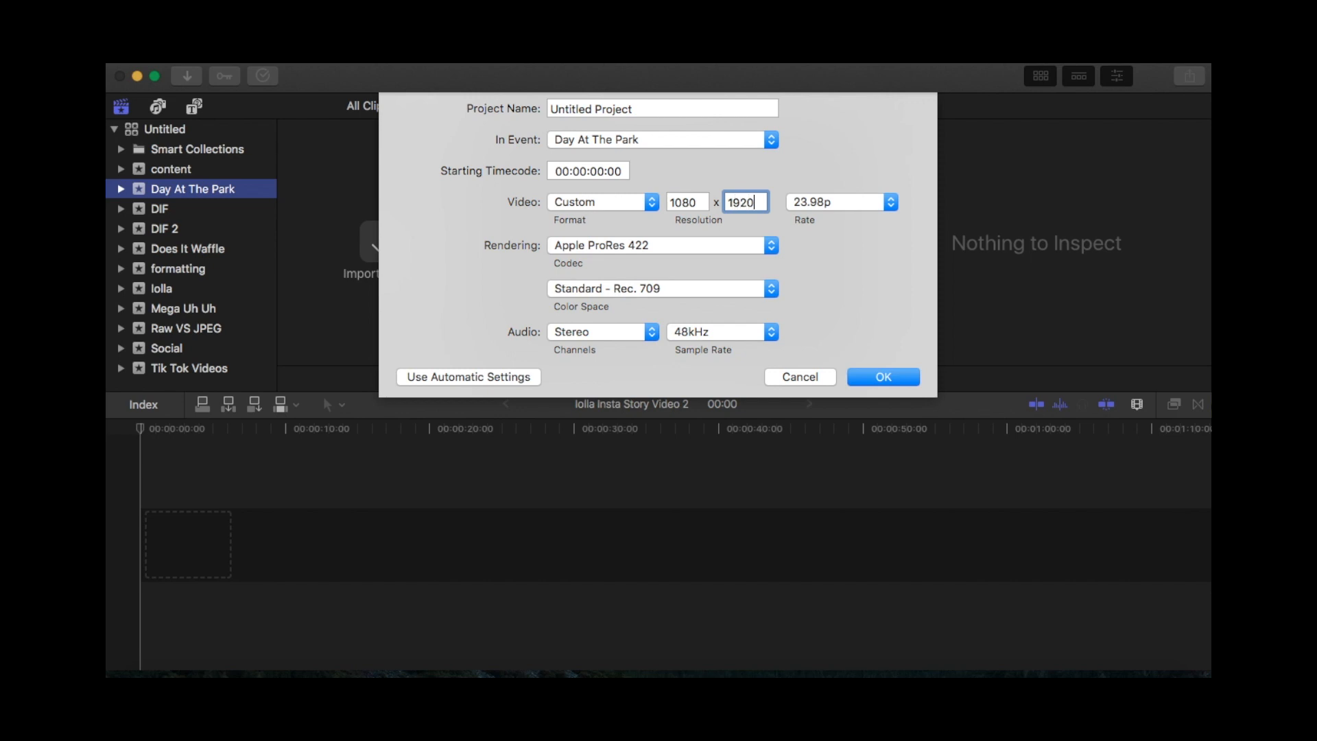
double_click(698, 200)
type("1080")
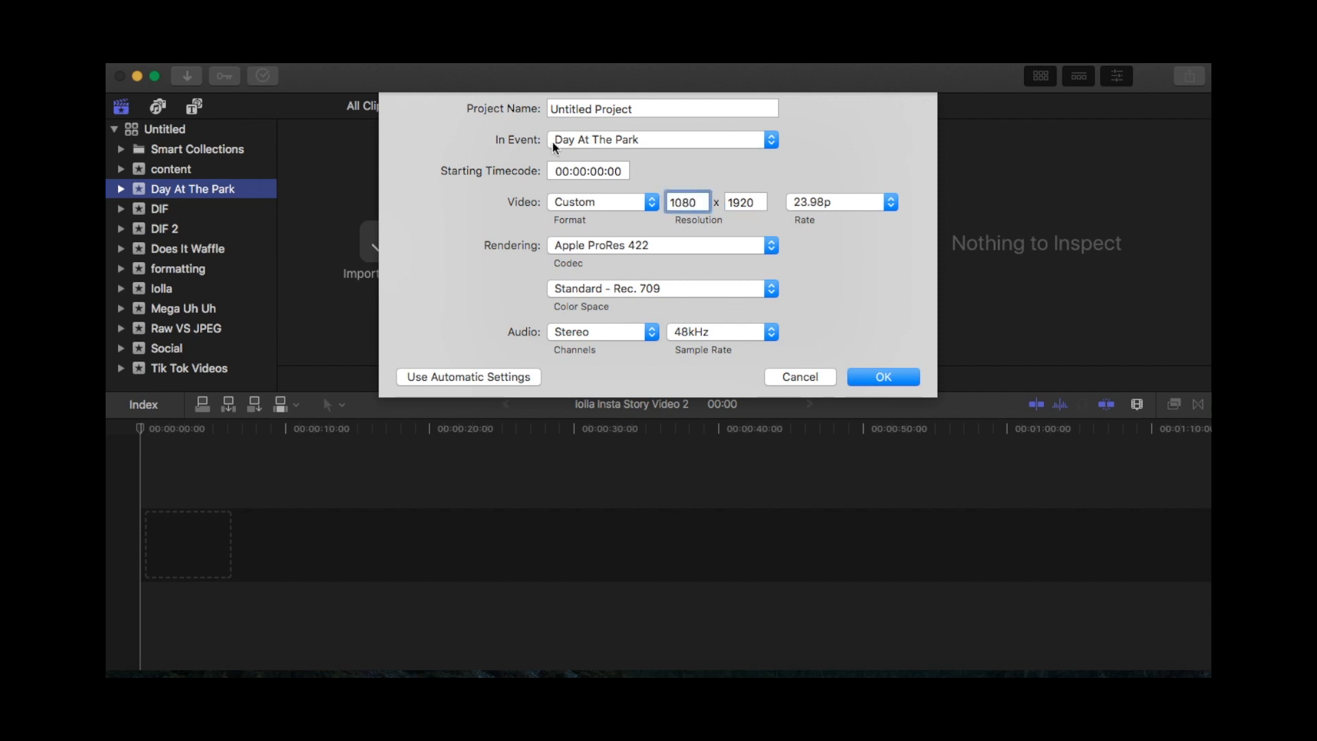
Step: Try a square 1080 x 1080 resolution for the project, and set the resolution to 1920 x 1080
double_click(759, 200)
type("1080")
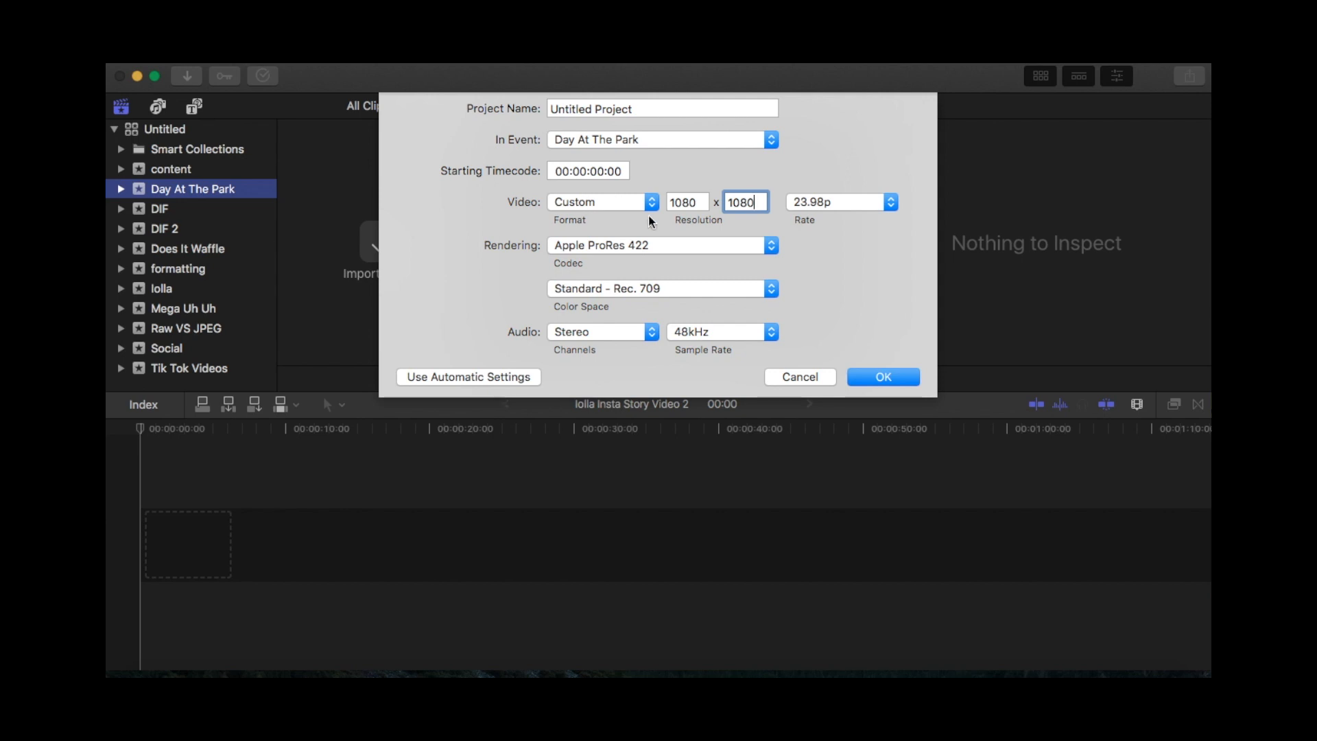
key("shift+Tab")
type("1920")
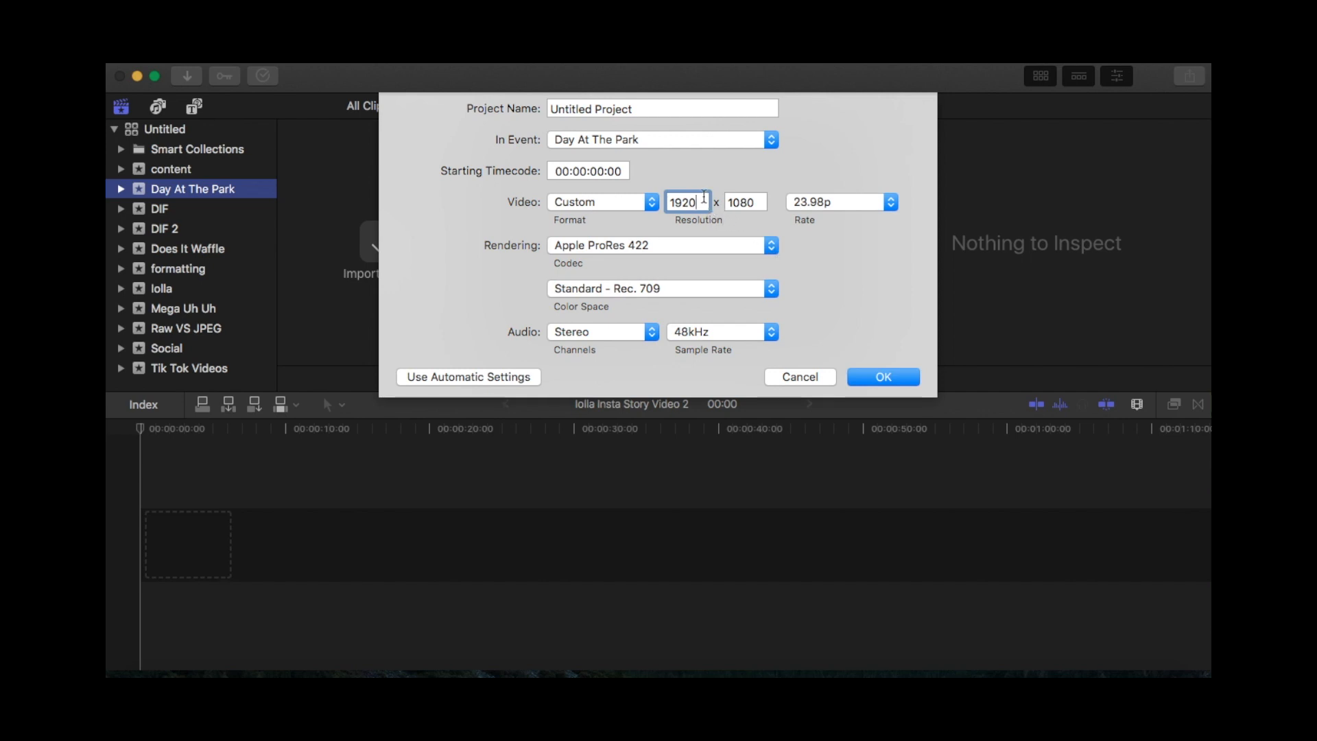
Step: Name the new project Day At The Park and create it with the chosen settings
triple_click(638, 103)
type("Day At T")
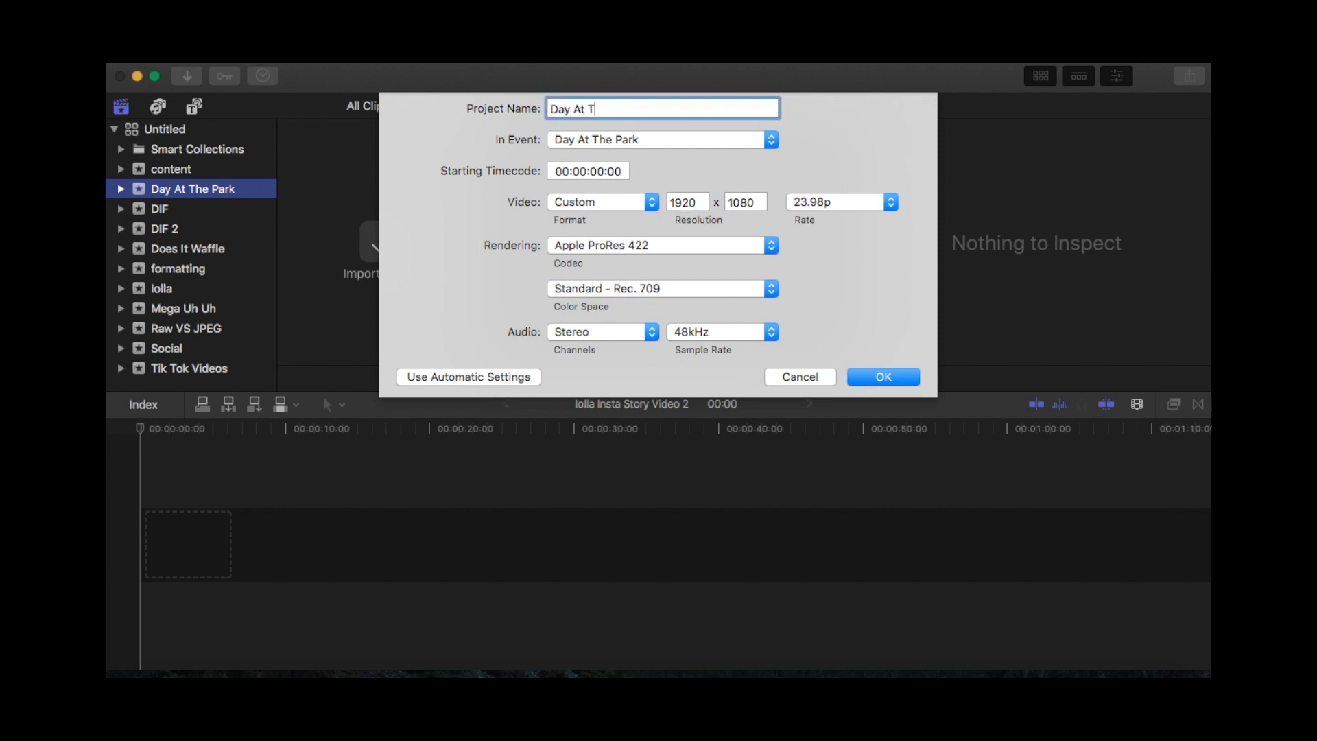
type("he Park")
left_click(897, 376)
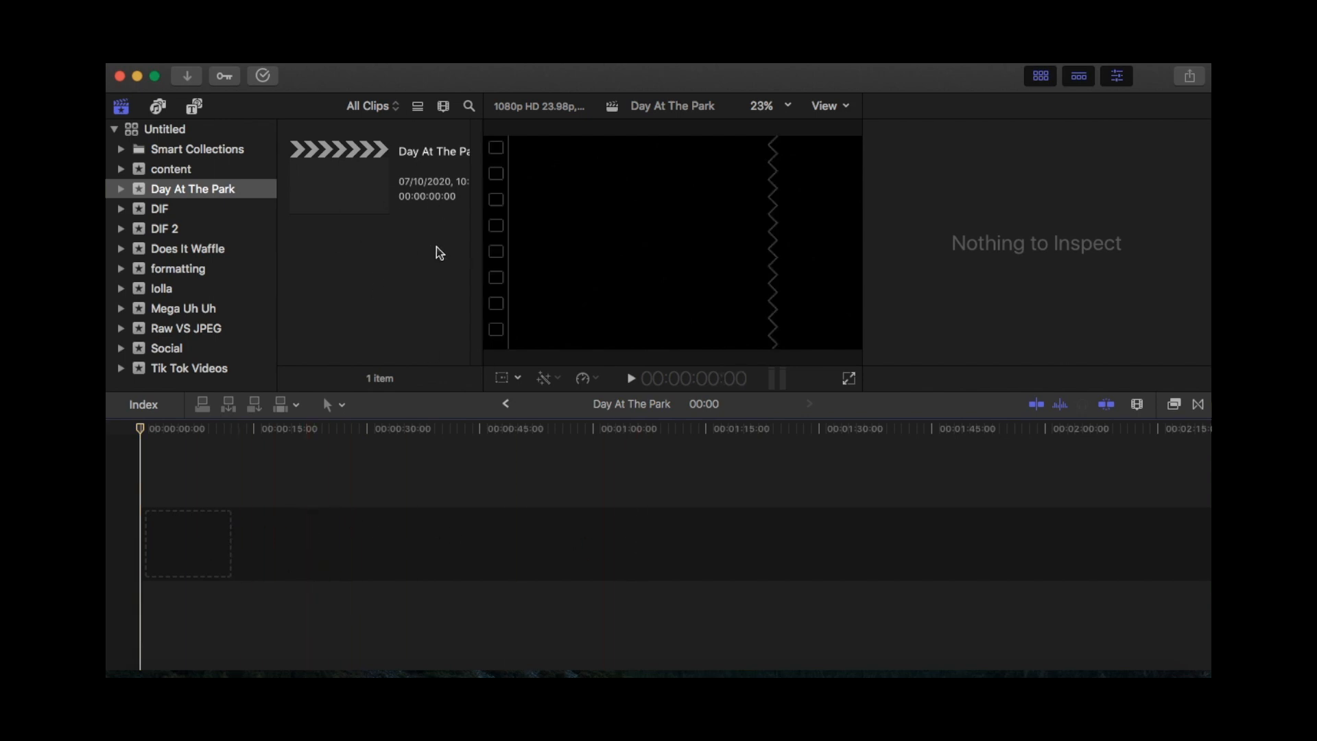
Step: Import the HOW MUCH MONEY CAN YOU MAKE FROM 100,000 VIEWS ON YOUTUBE video from the Desktop into the Day At The Park event
left_click(249, 54)
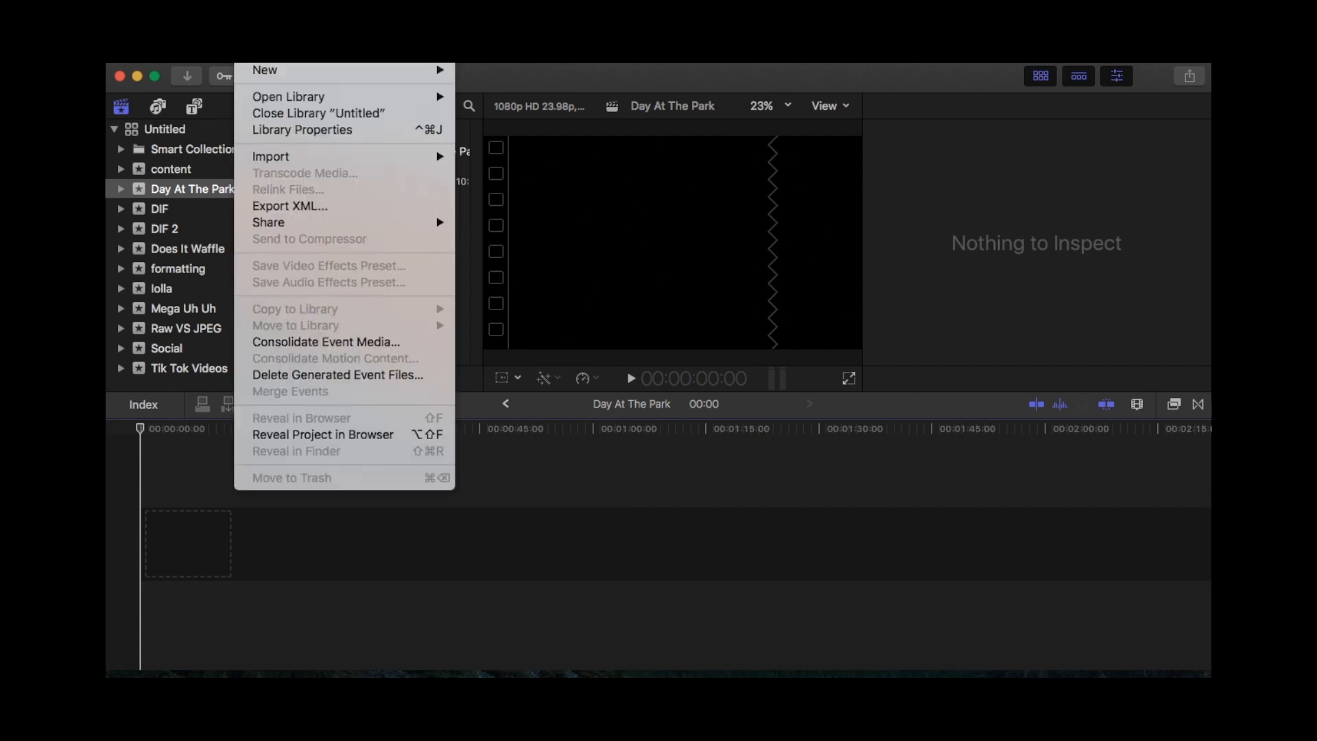
mouse_move(291, 158)
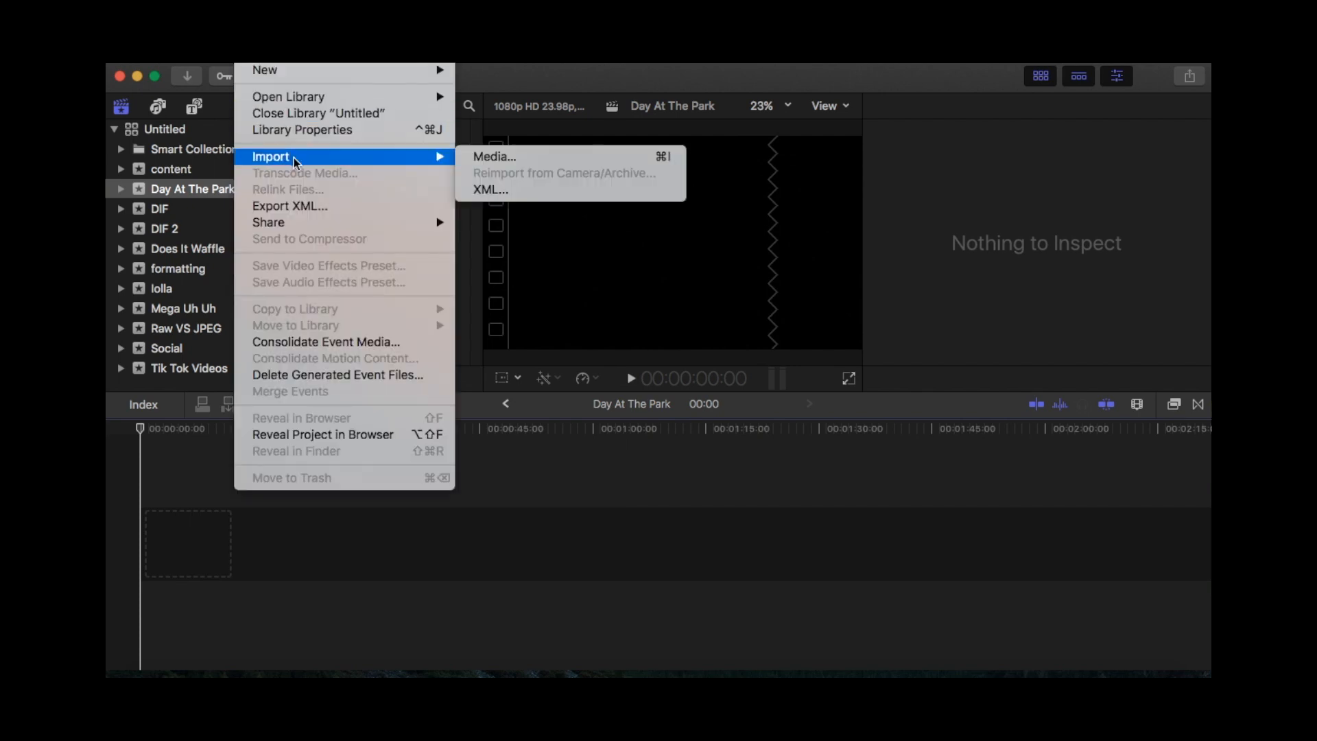
left_click(477, 159)
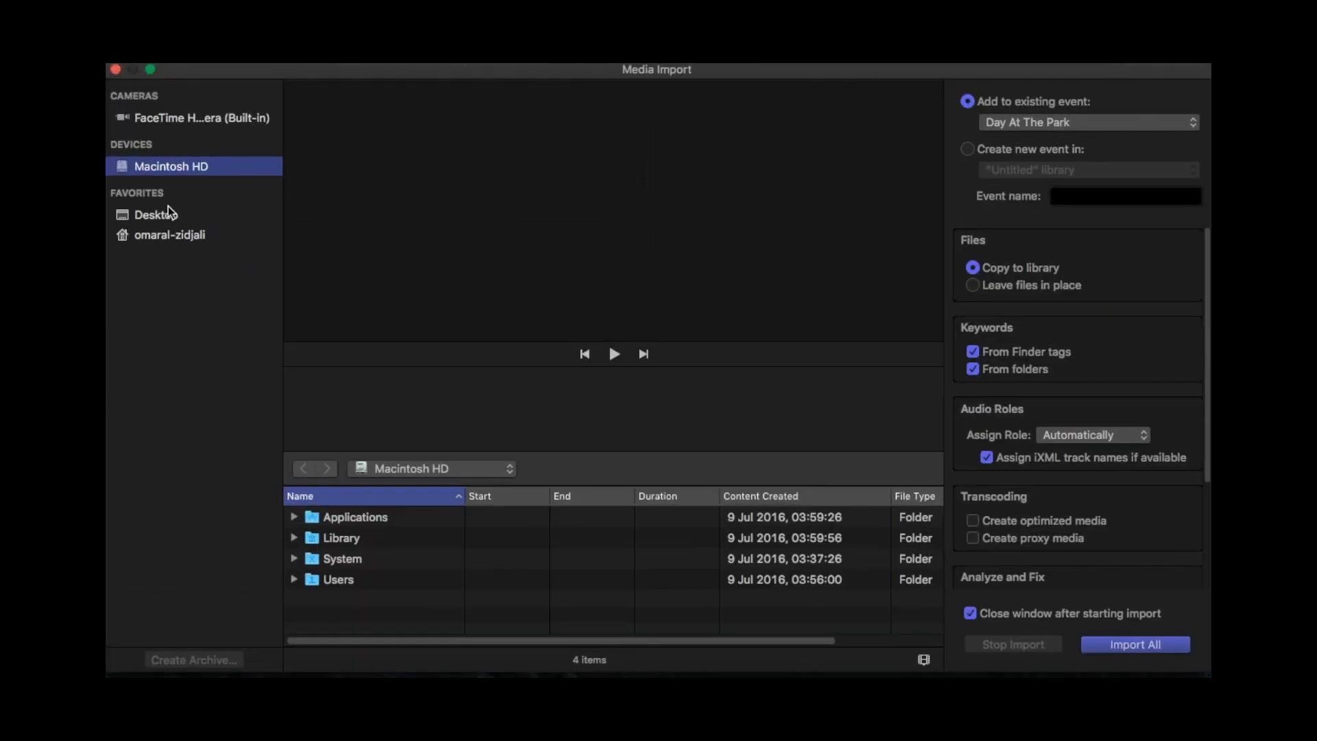
left_click(166, 215)
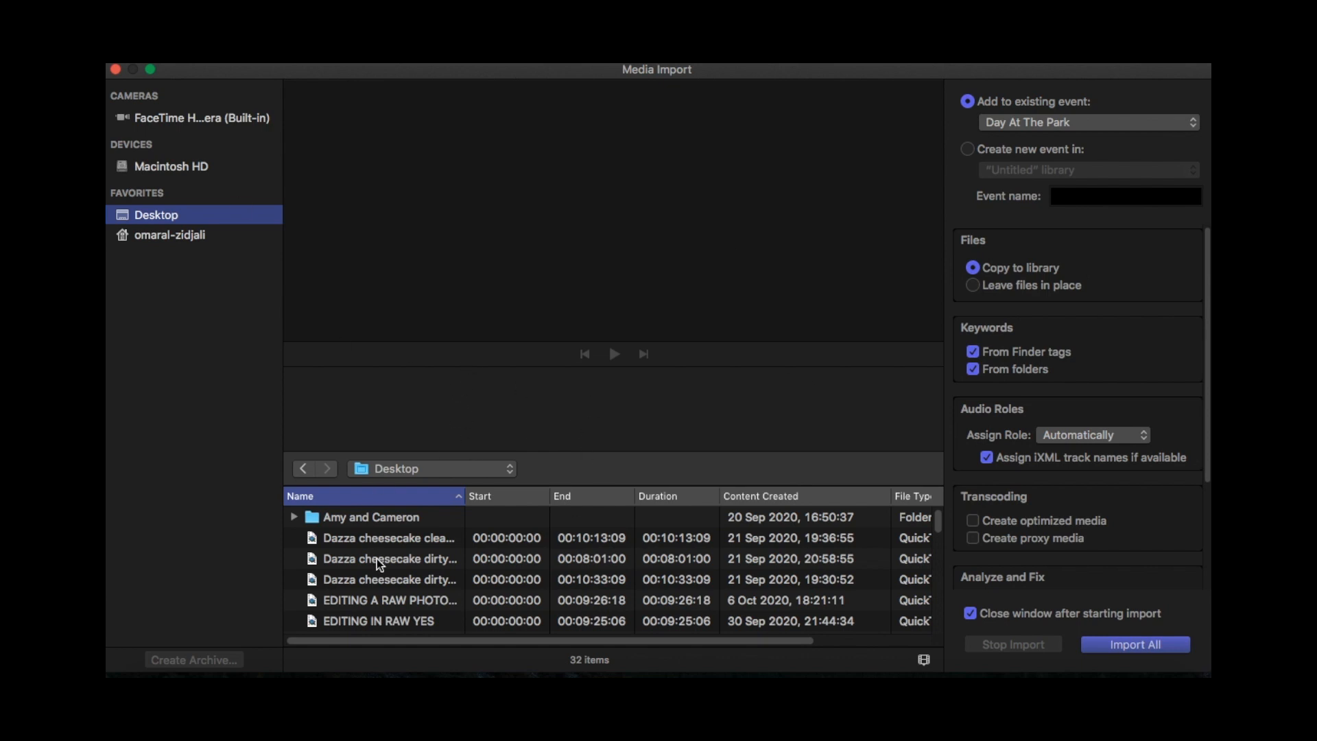
scroll(376, 558, "down", 5)
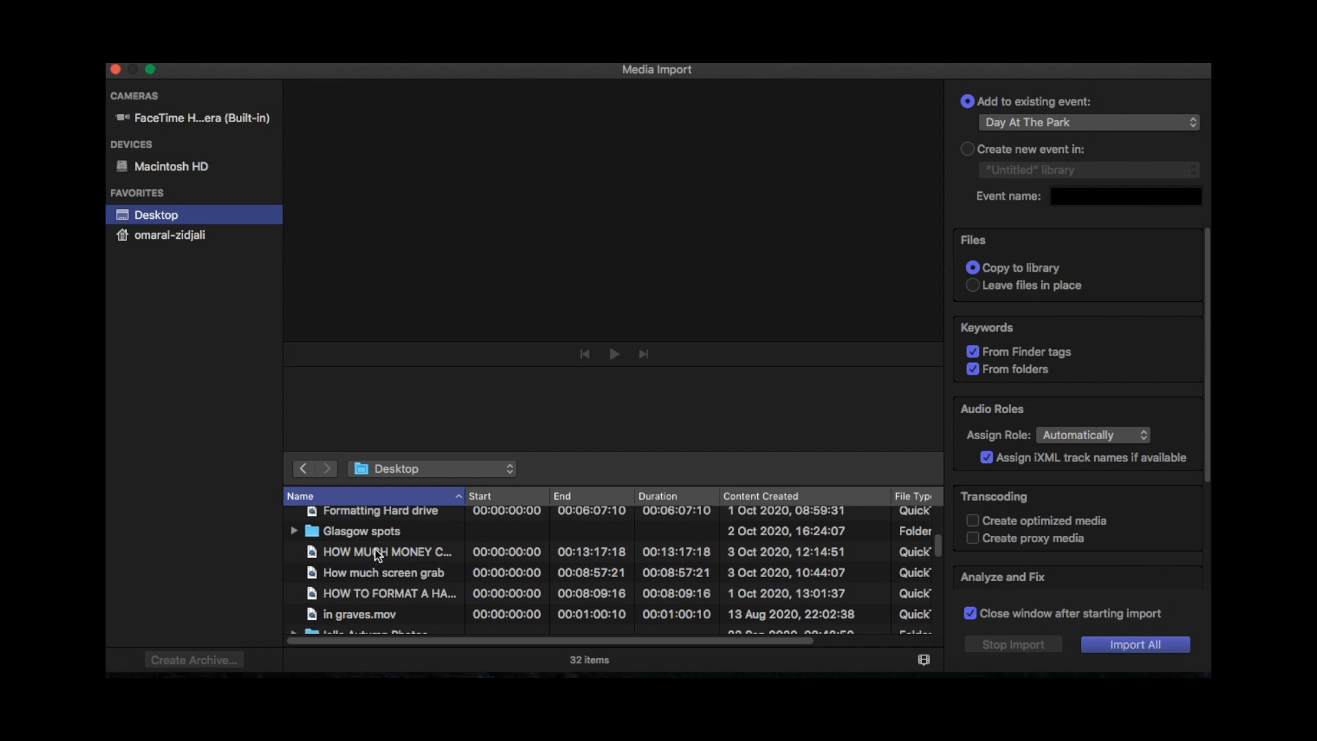
left_click(376, 552)
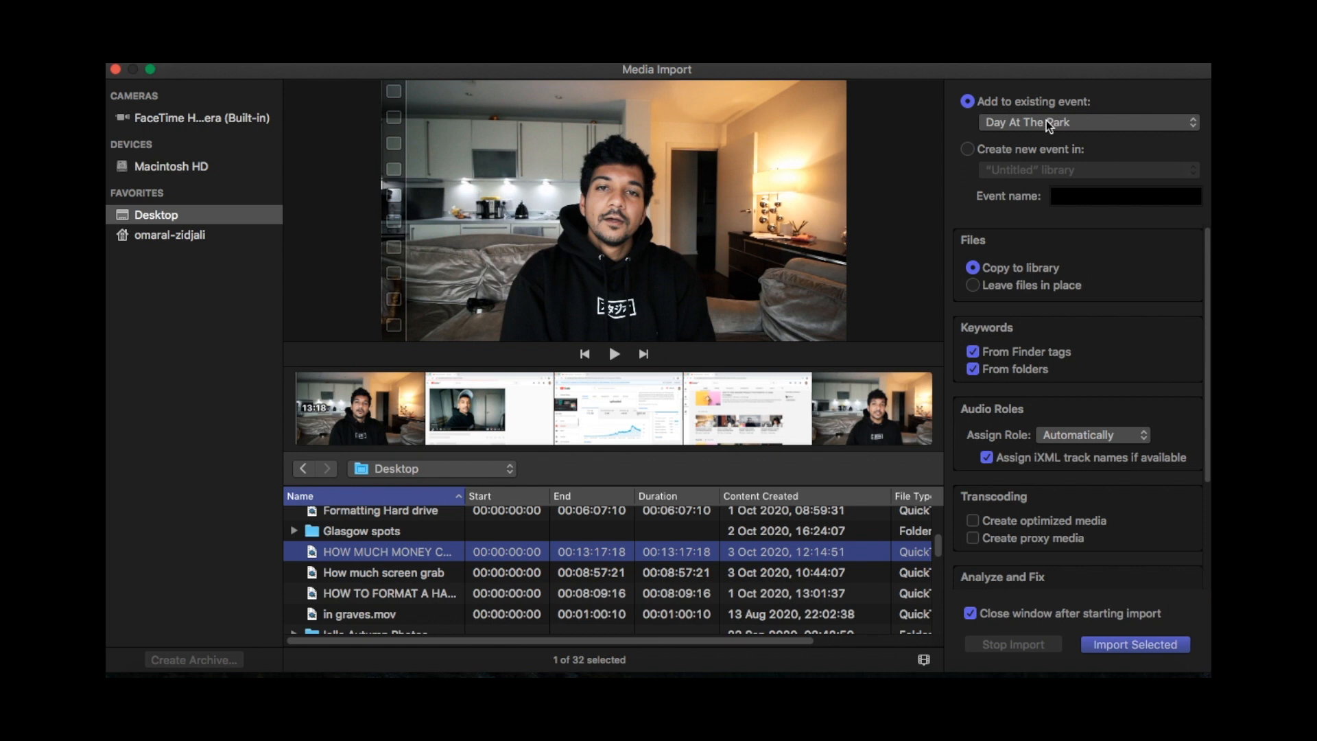
left_click(1136, 639)
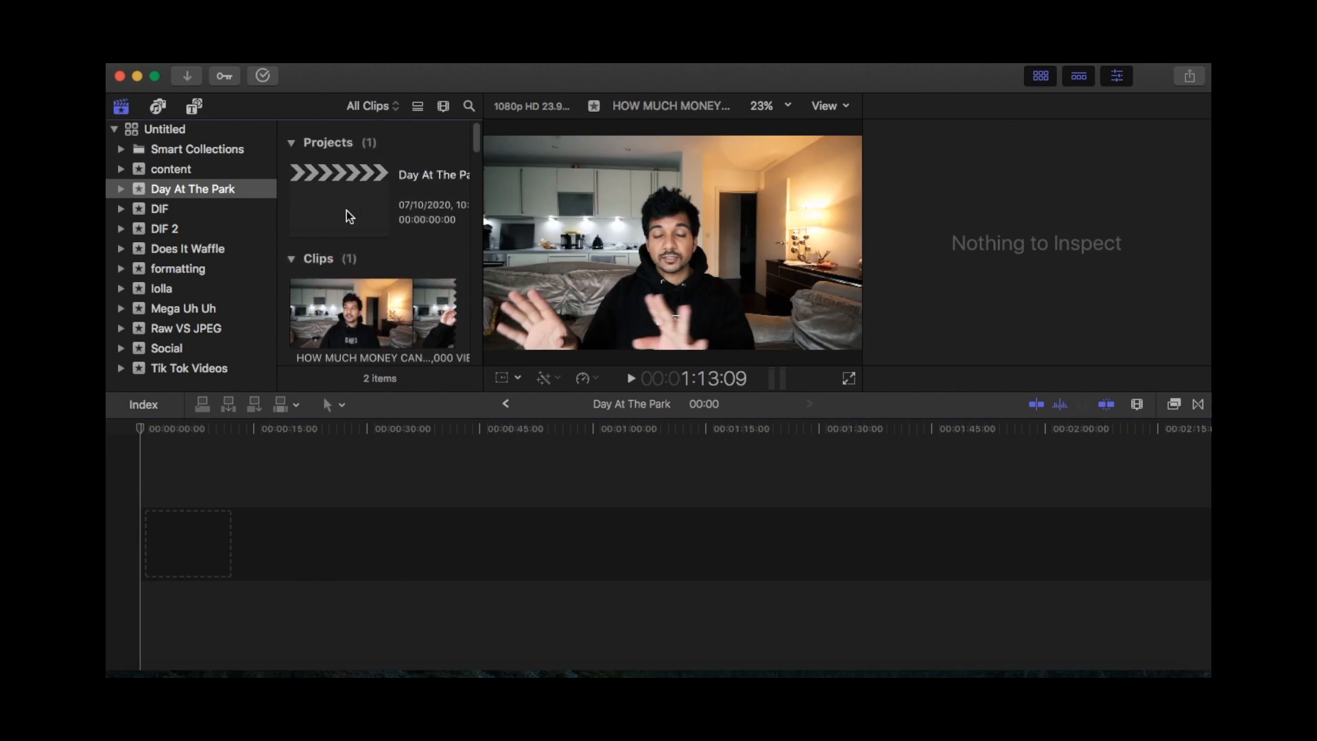
Step: Place the imported HOW MUCH MONEY clip at the start of the empty project timeline
scroll(401, 171, "down", 2)
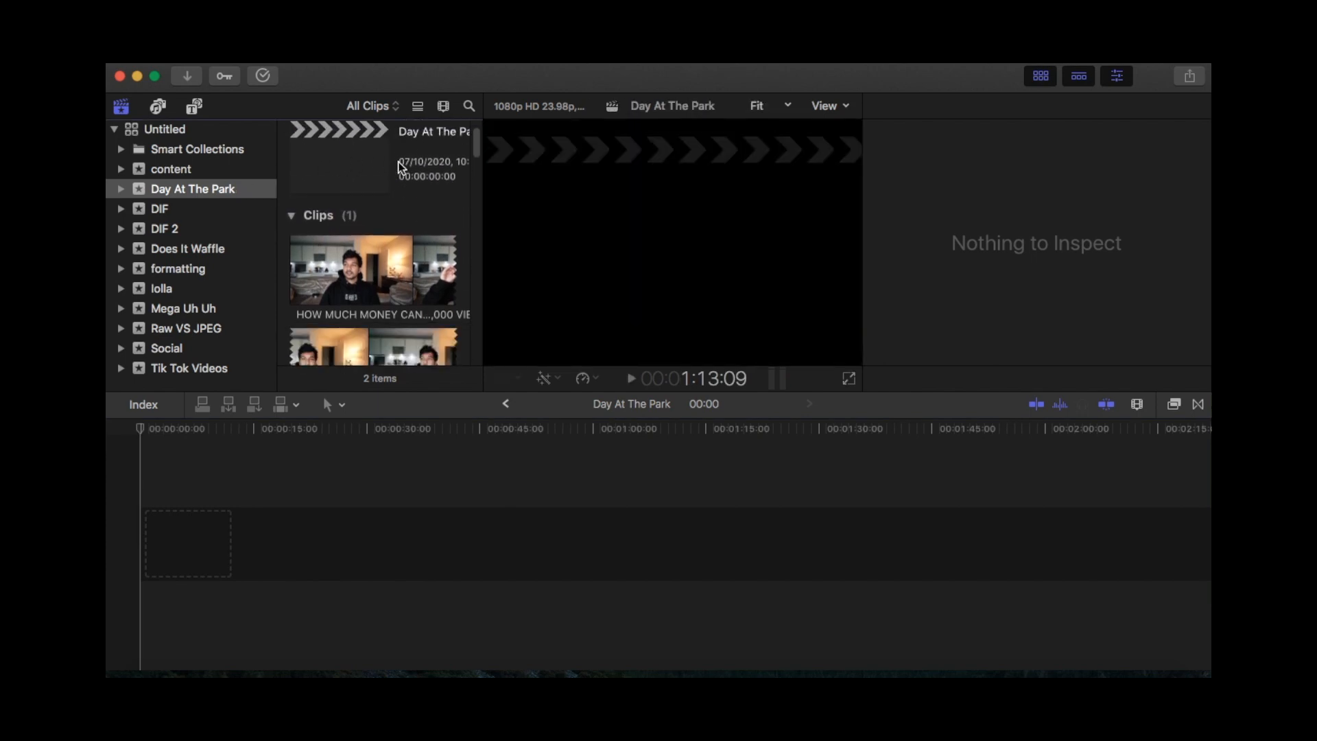
left_click(348, 255)
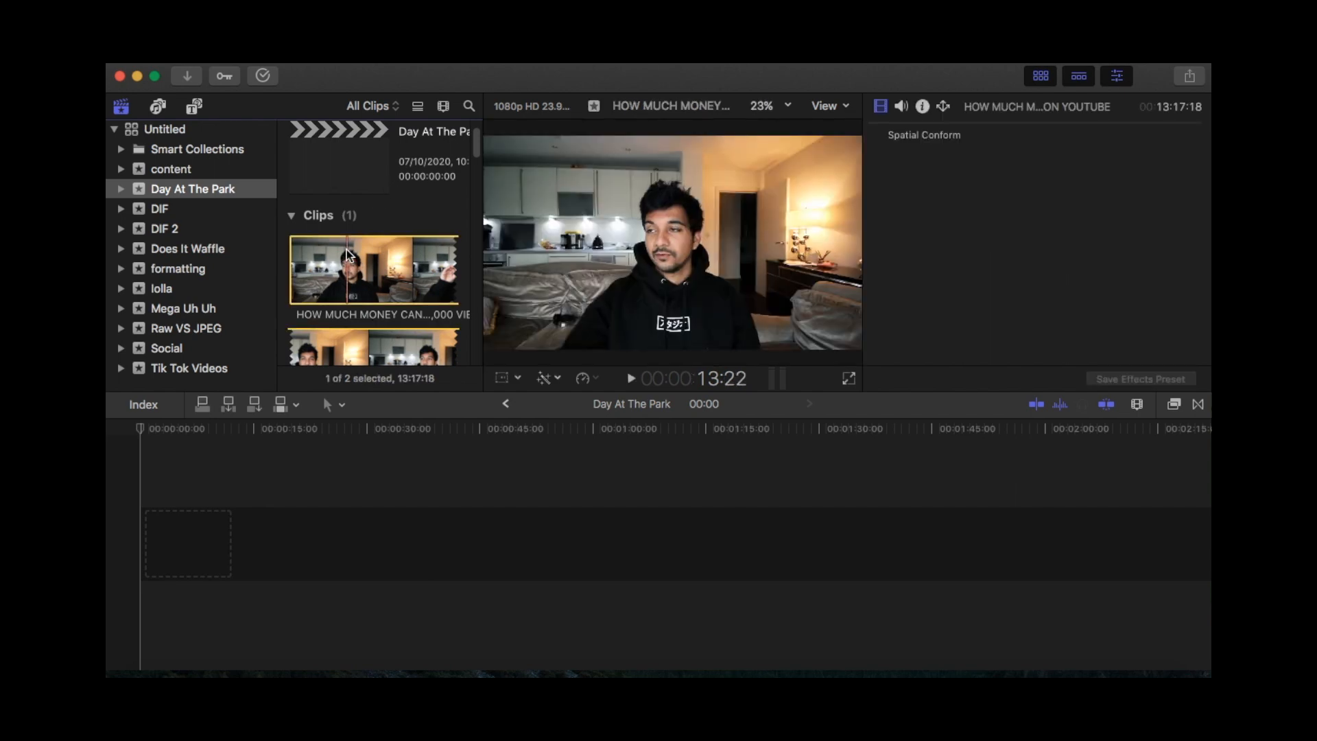
left_click_drag(343, 254, 150, 562)
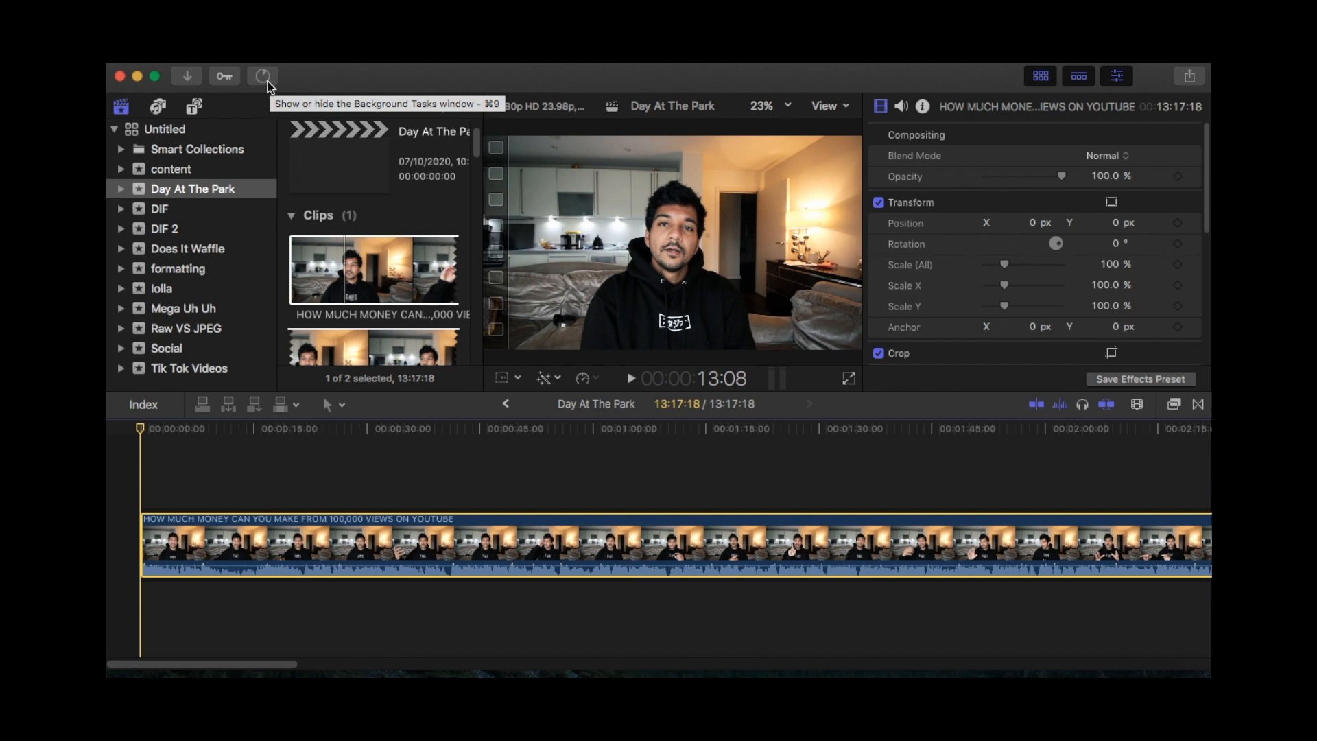
Step: Check the media import's progress among the background tasks and close the overview
left_click(263, 77)
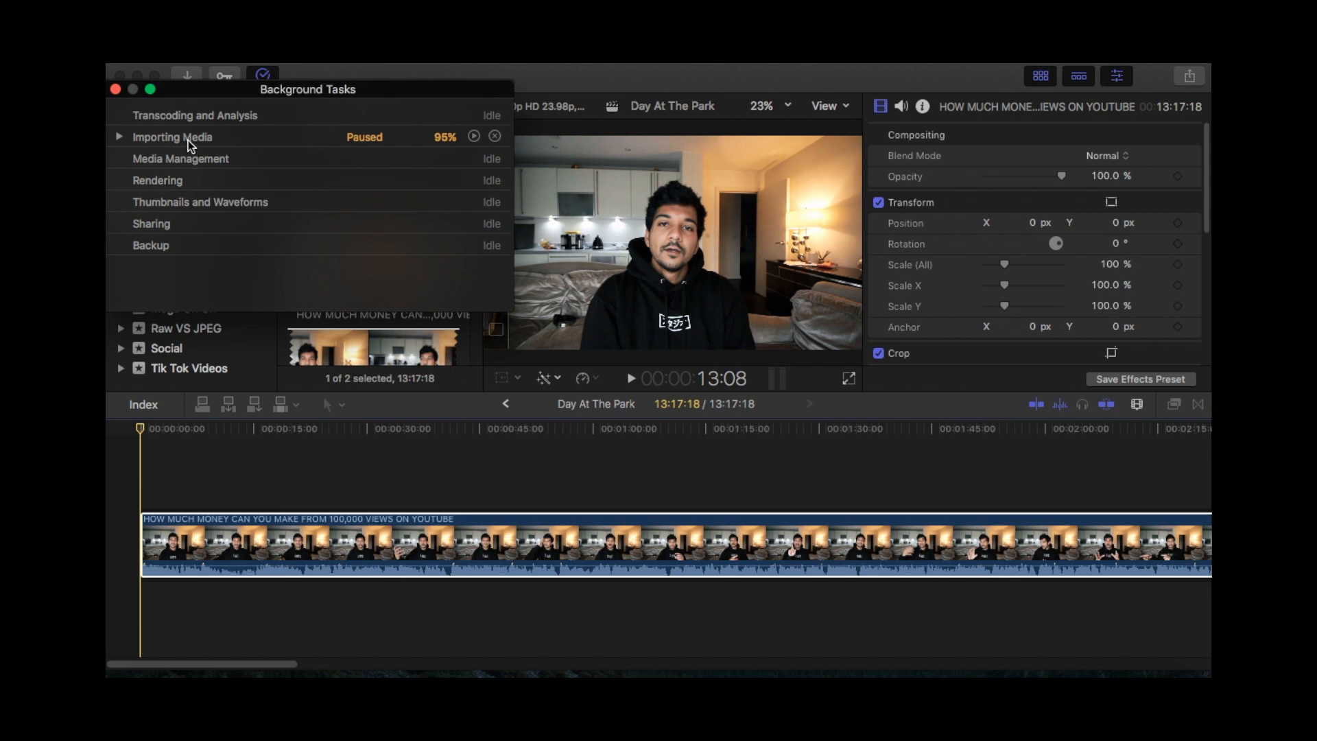
left_click(115, 89)
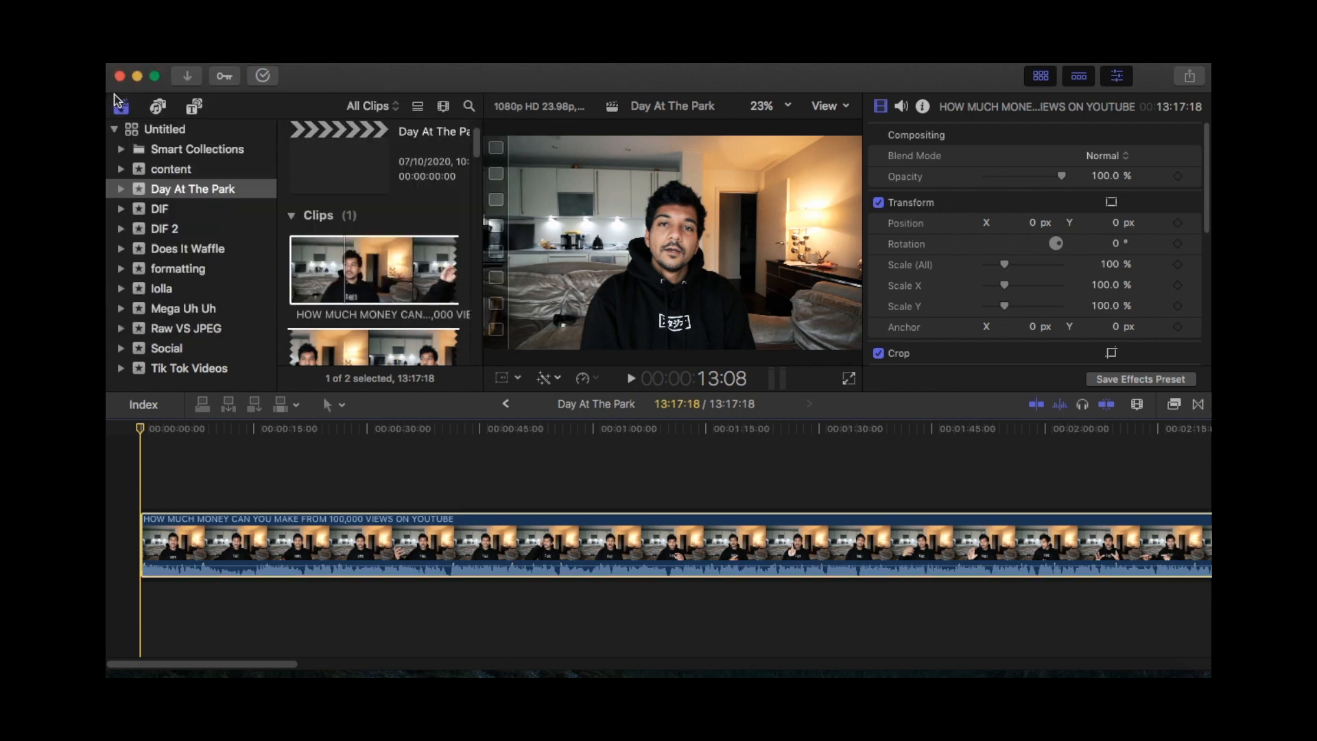
Step: Lower the audio level of the timeline clip all the way down
left_click(347, 271)
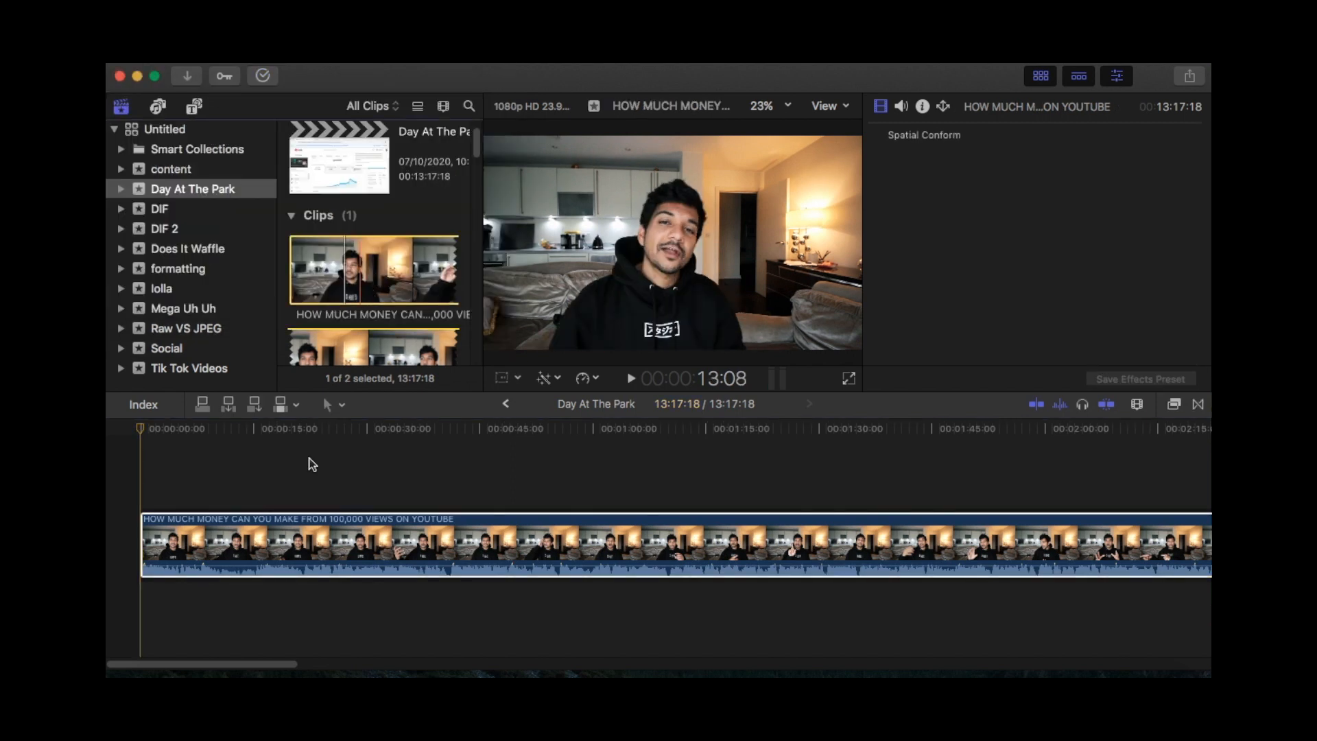
left_click(188, 567)
left_click_drag(188, 569, 191, 591)
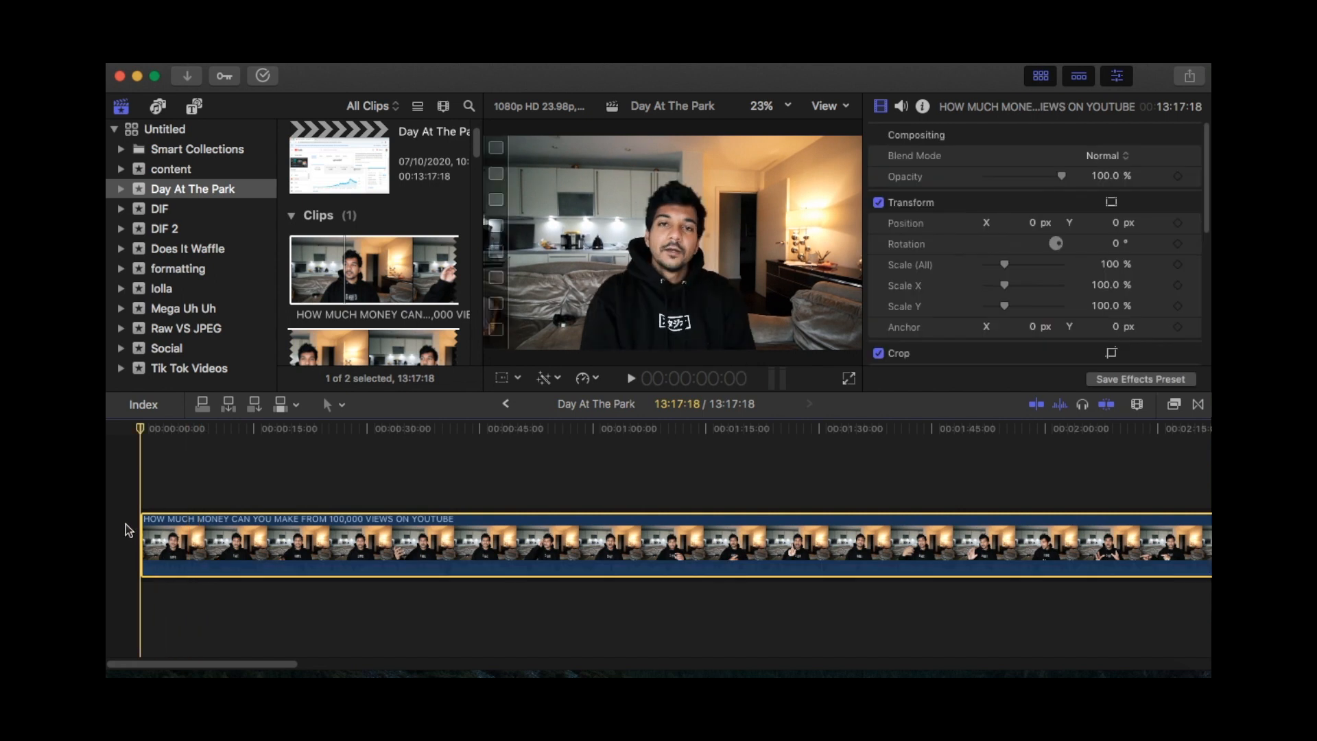
Step: Split the timeline clip at three points, at about 0:32, 1:18 and 3:20
key("super+minus")
key("super+minus")
key("super+minus")
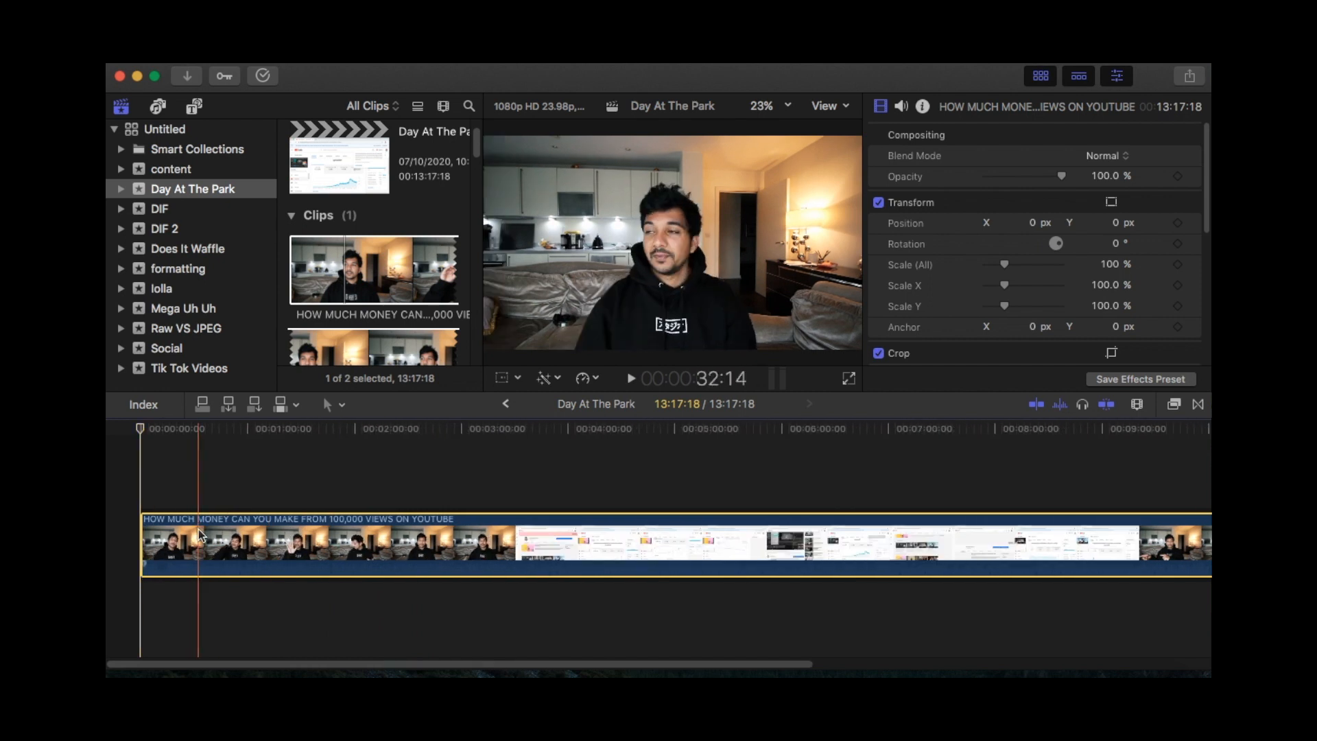
key("super+b")
key("super+b")
key("super+b")
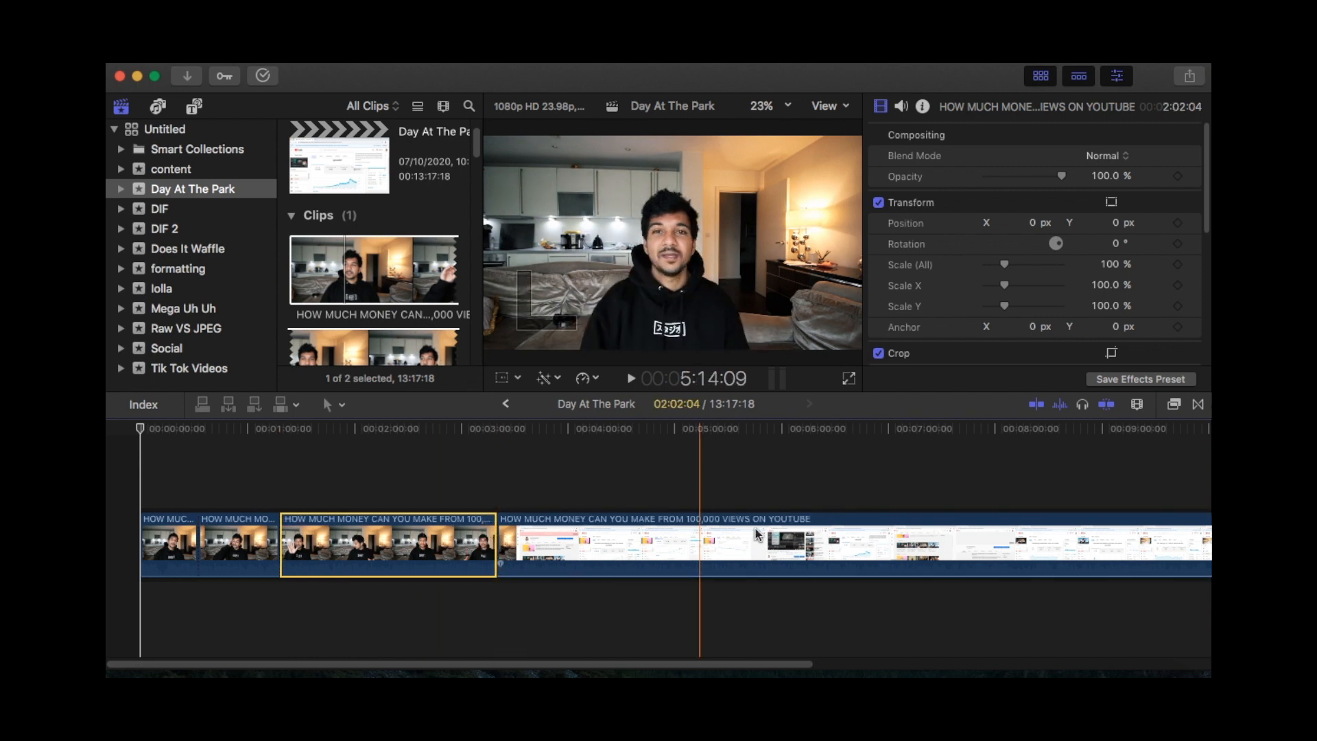
Step: Split the last clip at about 6:07 and delete everything after the cut
left_click(795, 545)
key("super+b")
left_click_drag(875, 458, 872, 593)
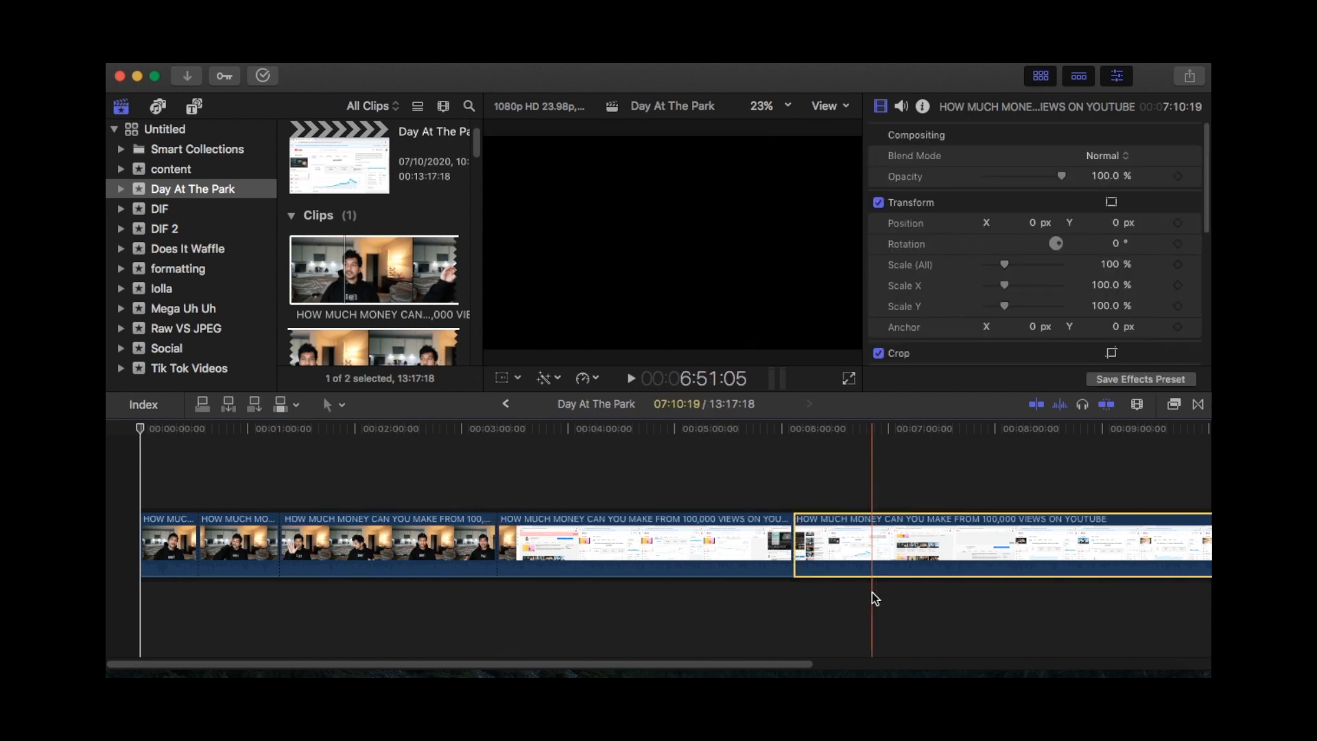
key("Delete")
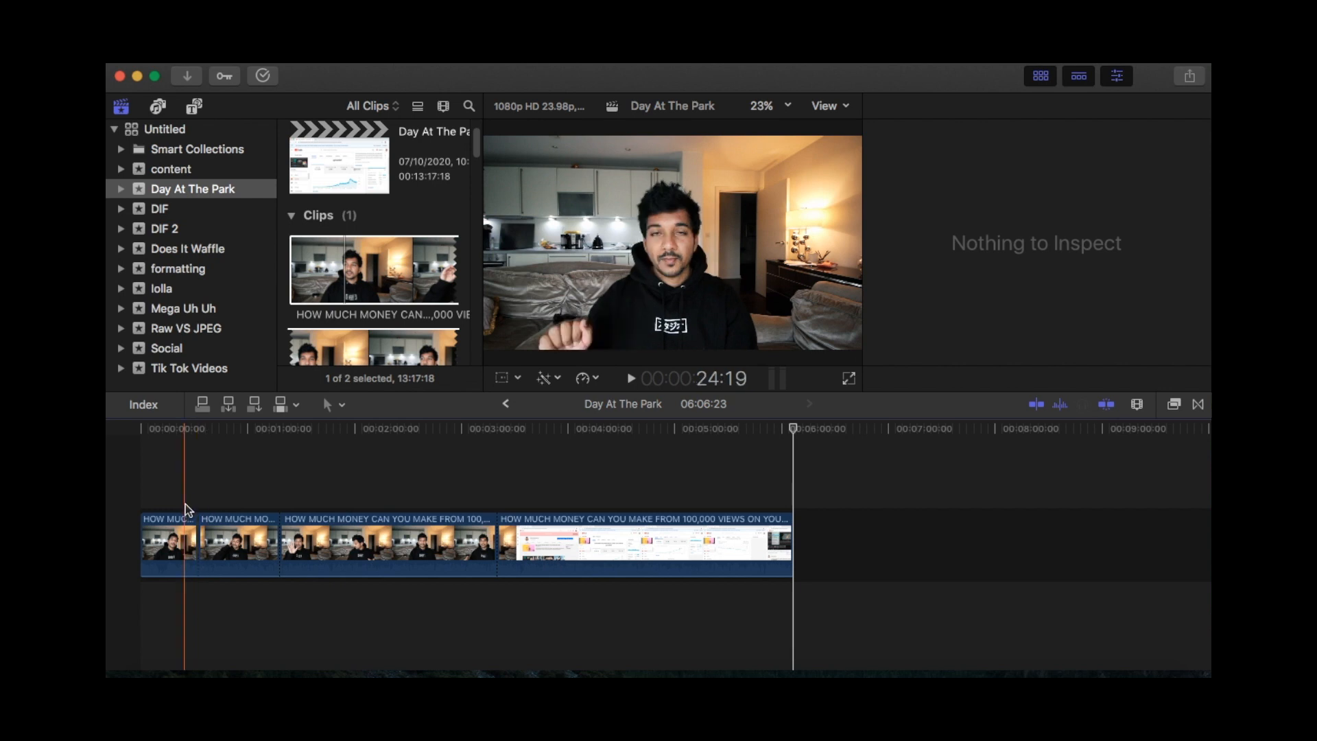
Step: Move the playhead to the start of the timeline, and switch skimming and snapping off and back on
left_click(142, 500)
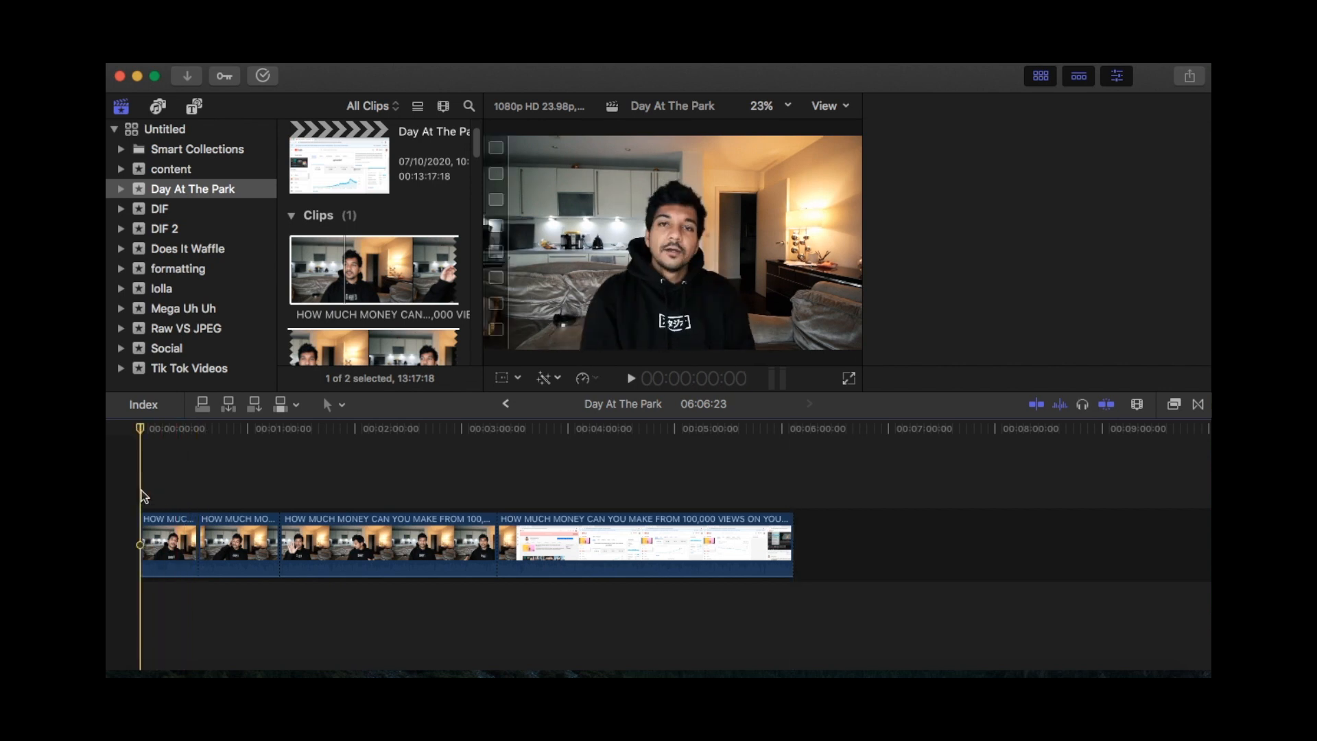
left_click(1036, 404)
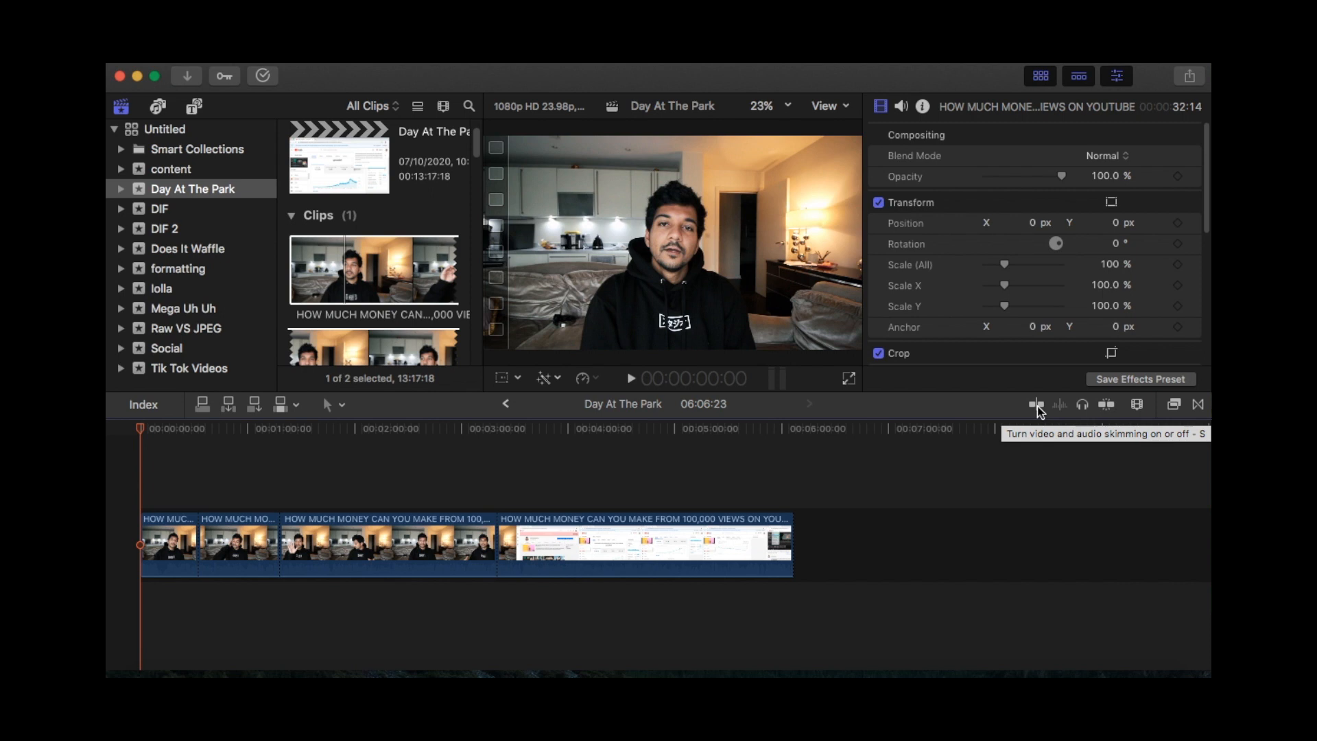
left_click(1037, 406)
left_click(1037, 406)
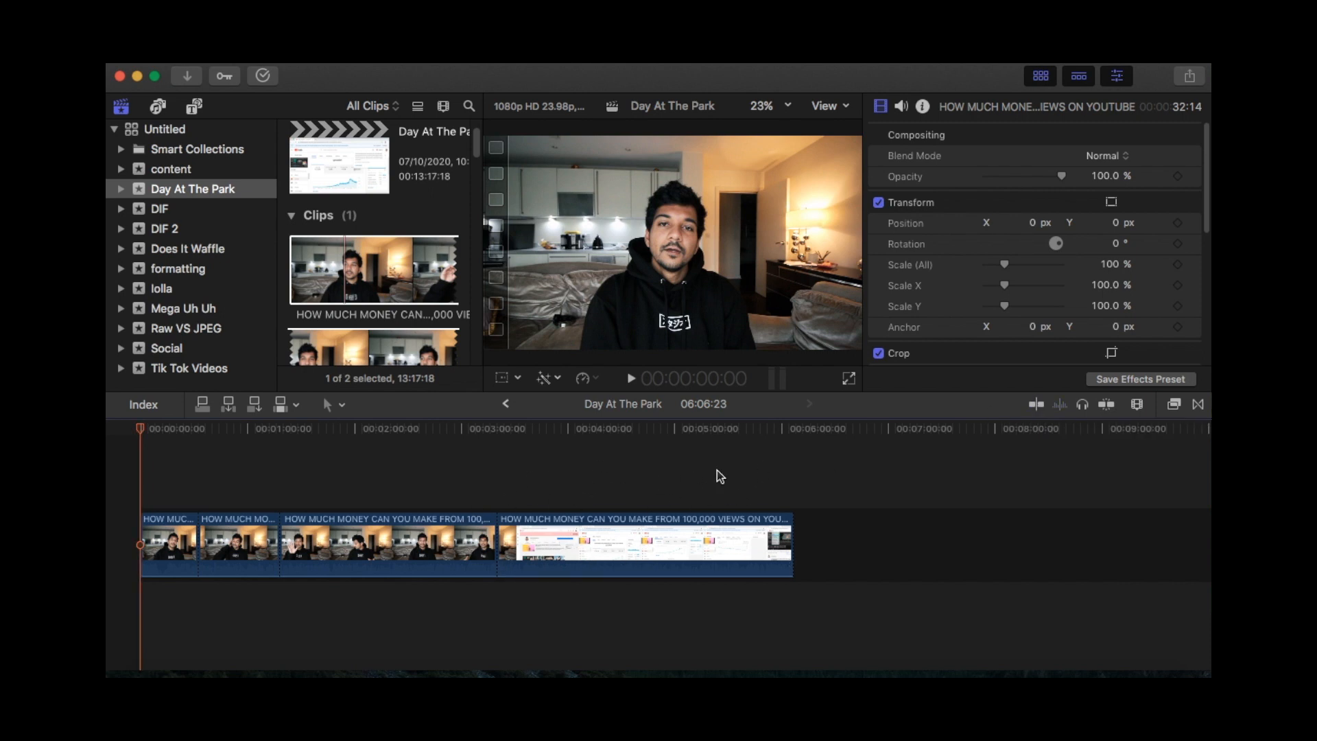
left_click(1037, 406)
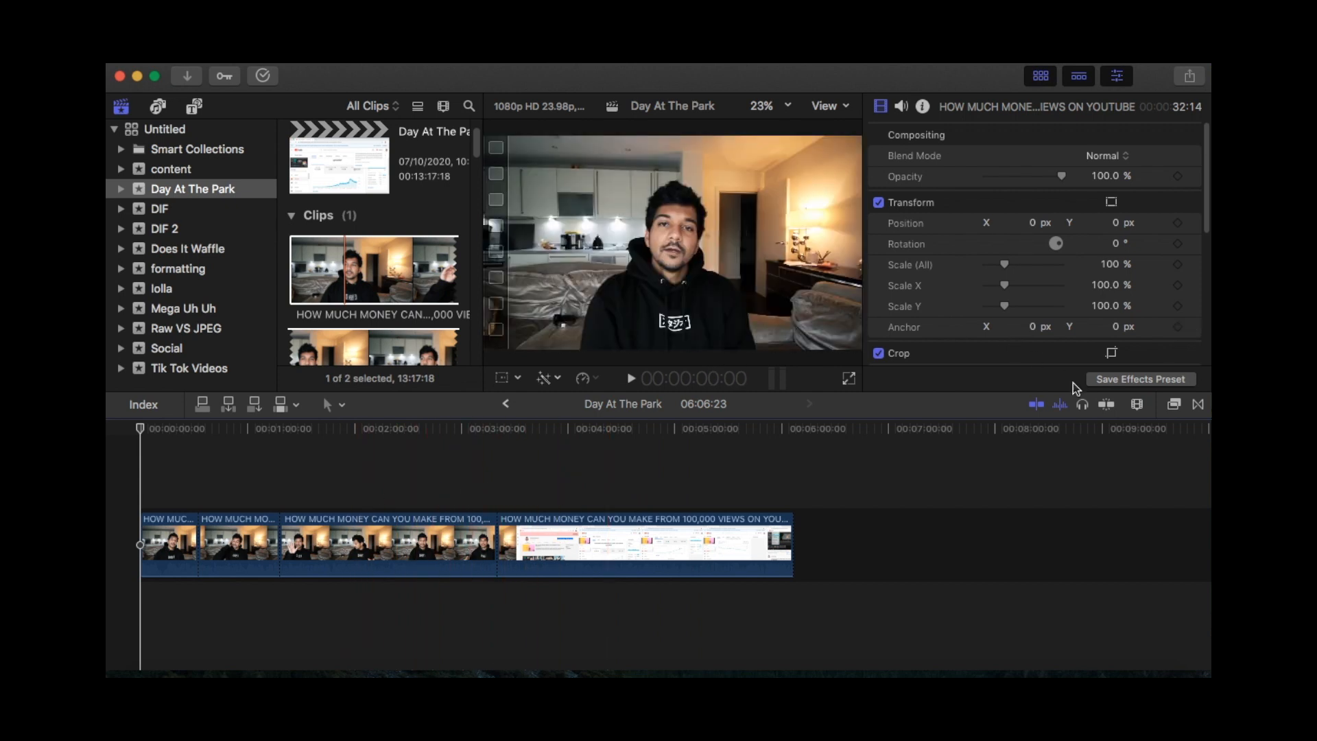
left_click(1105, 406)
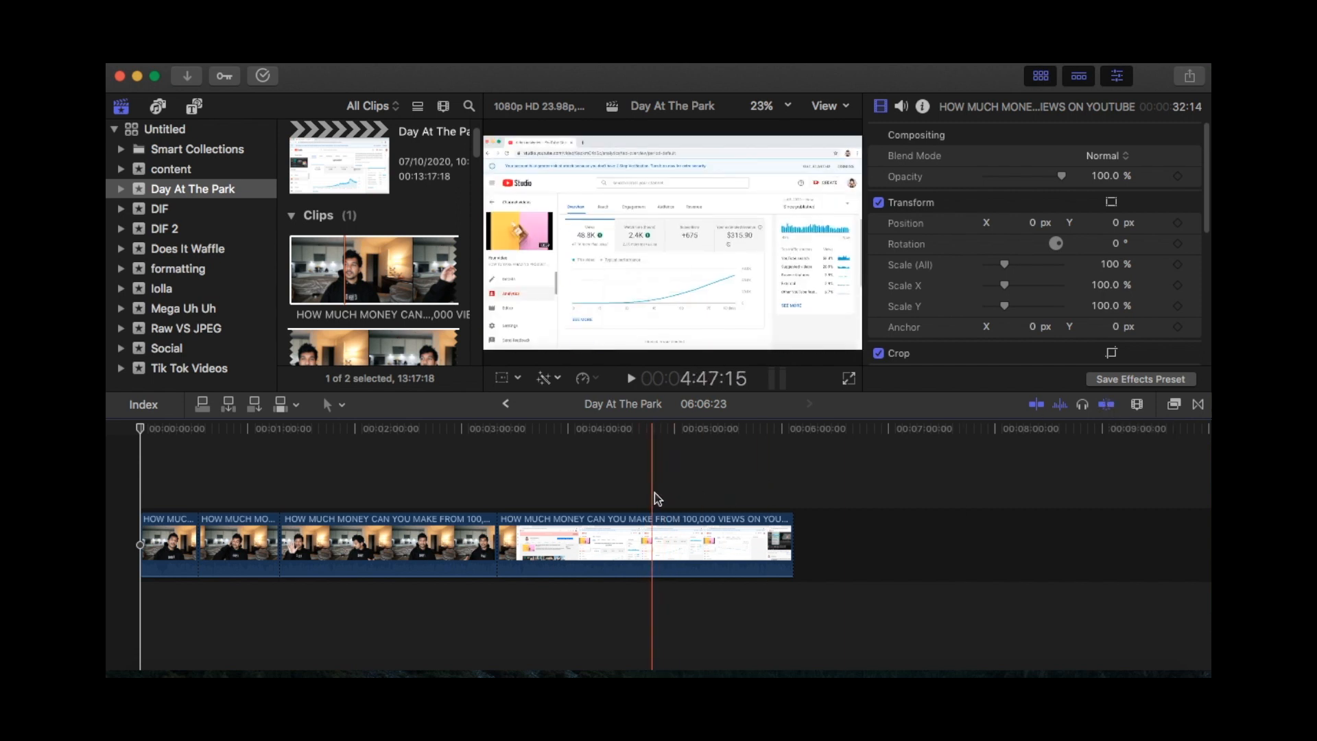
Step: Split the last clip on both sides of the frame at 4:47:04 to isolate a single-frame piece
key("super+equal")
key("super+equal")
key("super+equal")
key("super+equal")
key("super+equal")
key("super+equal")
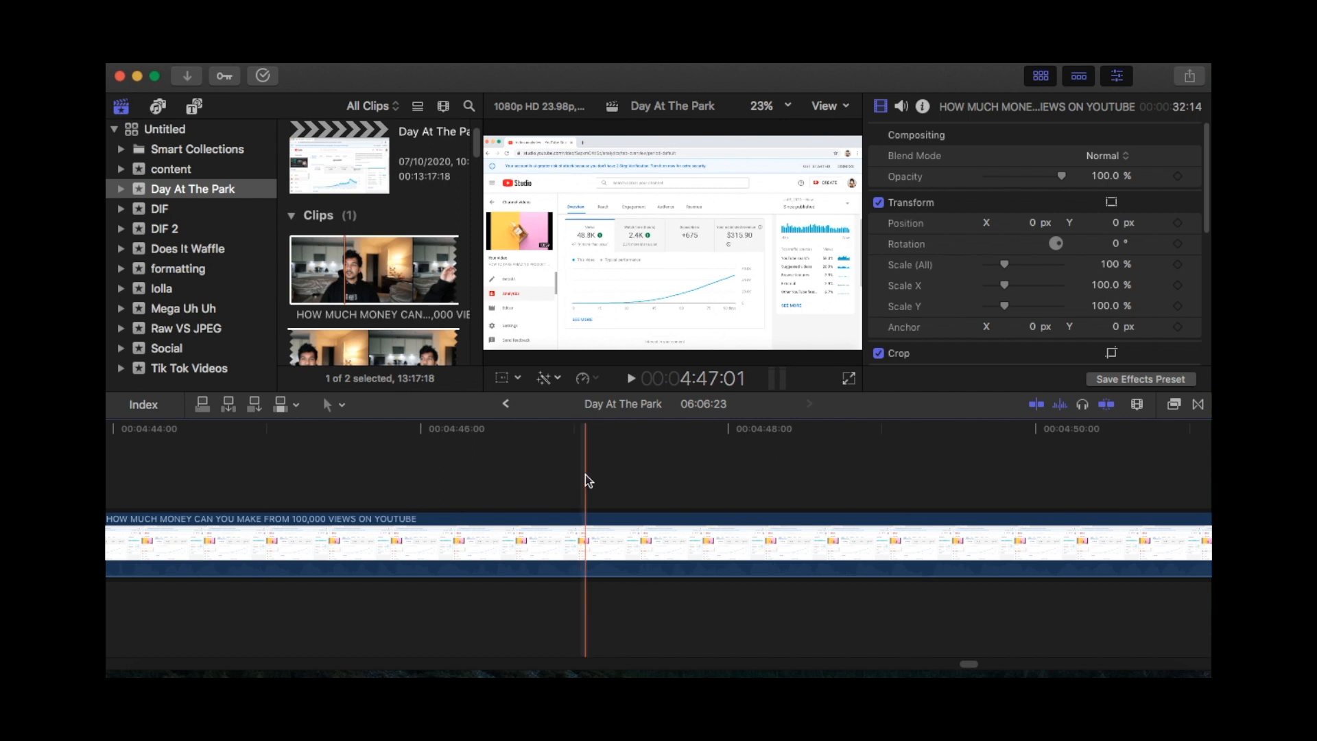
key("super+equal")
key("super+equal")
key("super+equal")
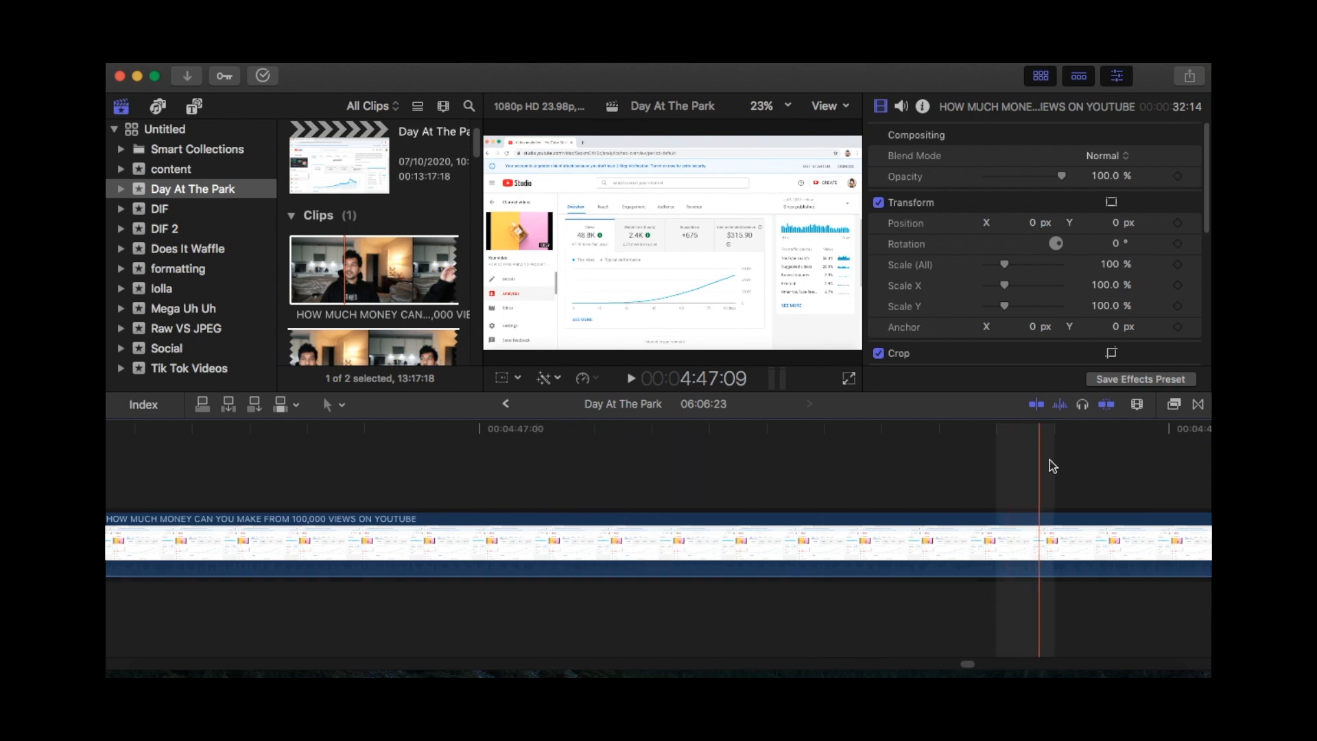
left_click(728, 545)
key("cmd+b")
left_click(783, 537)
key("super+b")
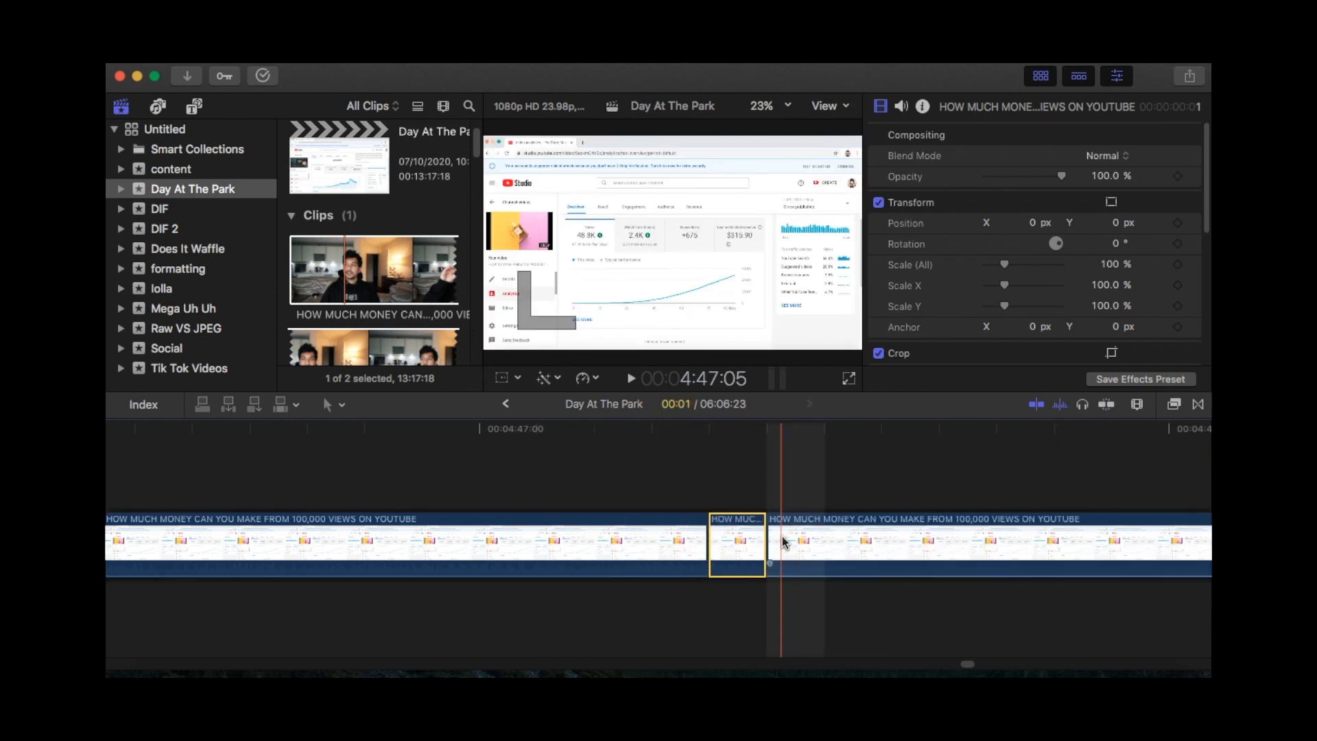
Step: Try deleting the single-frame piece from the timeline and undo the deletion
key("Delete")
key("super+z")
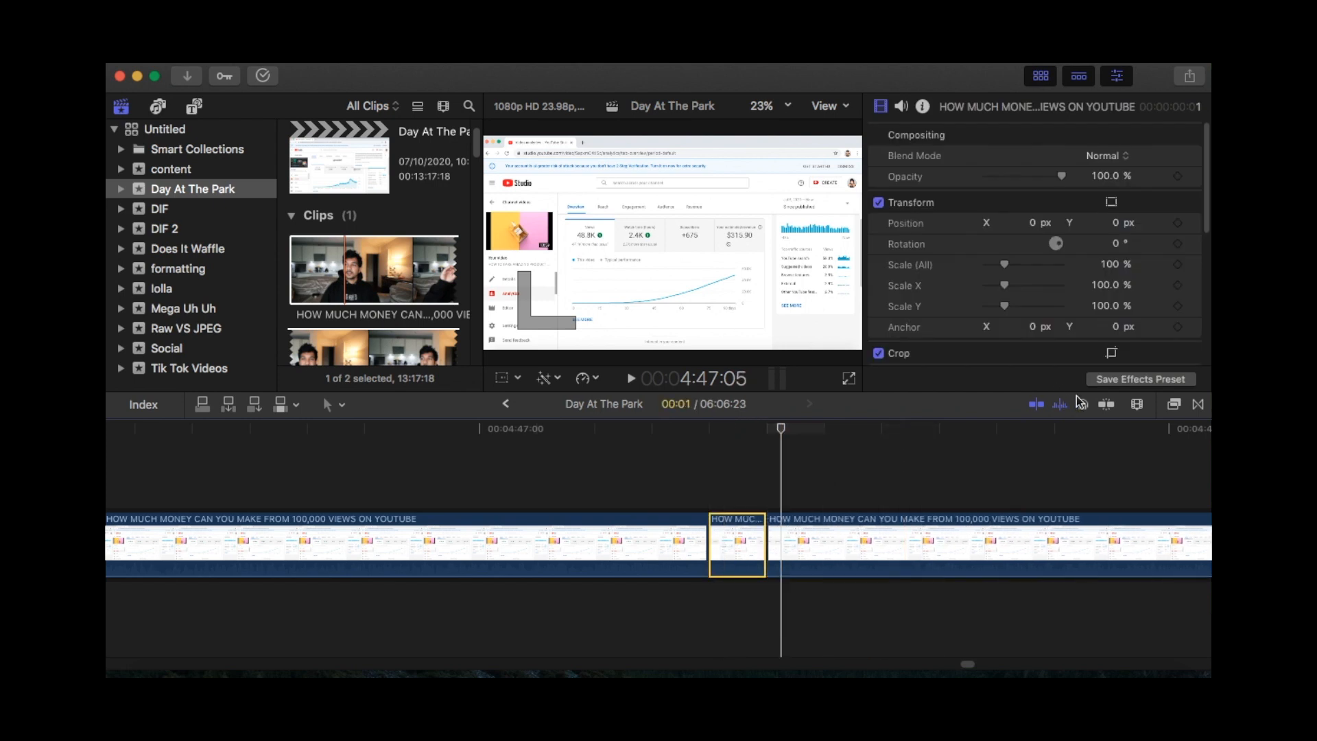
key("Delete")
left_click(724, 539)
key("super+z")
Step: Look over the timeline from the single-frame piece back to the start of the first clip
key("super+minus")
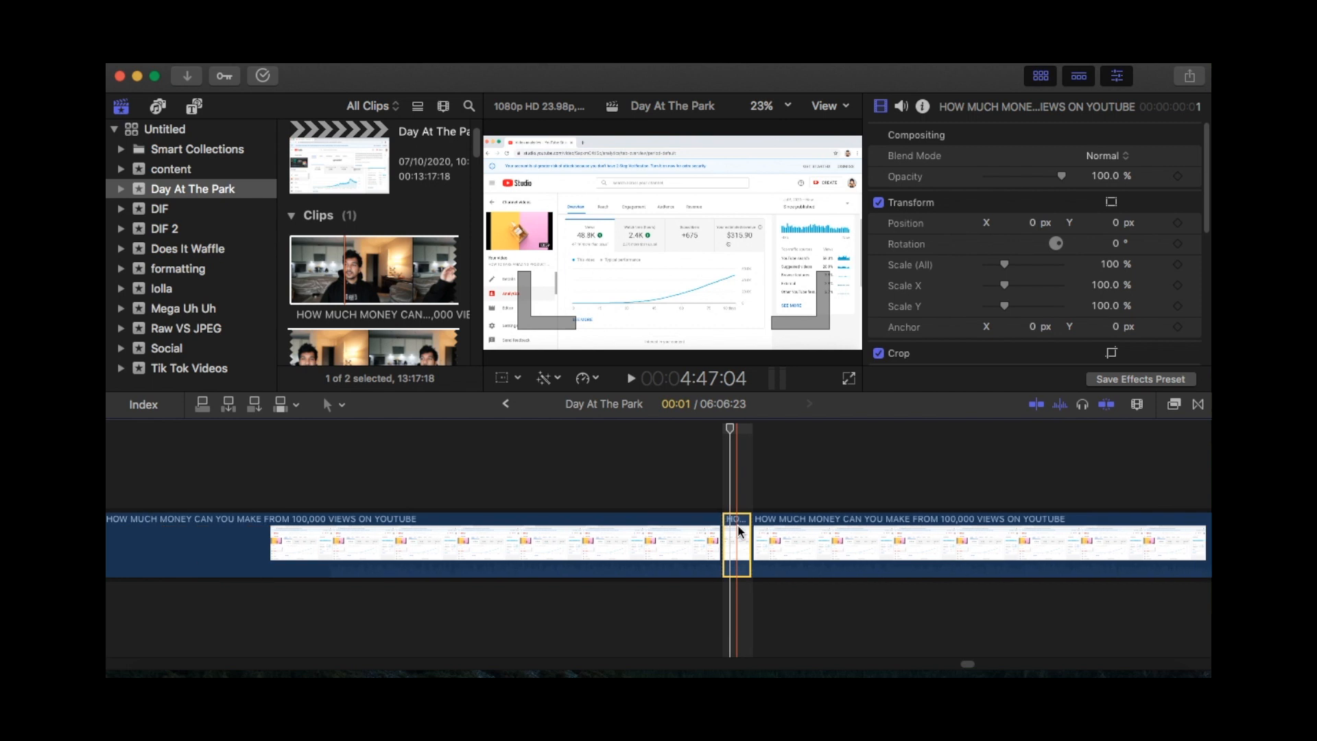
key("super+minus")
key("super+minus")
scroll(739, 532, "left", 1)
key("super+minus")
key("super+minus")
scroll(734, 527, "left", 20)
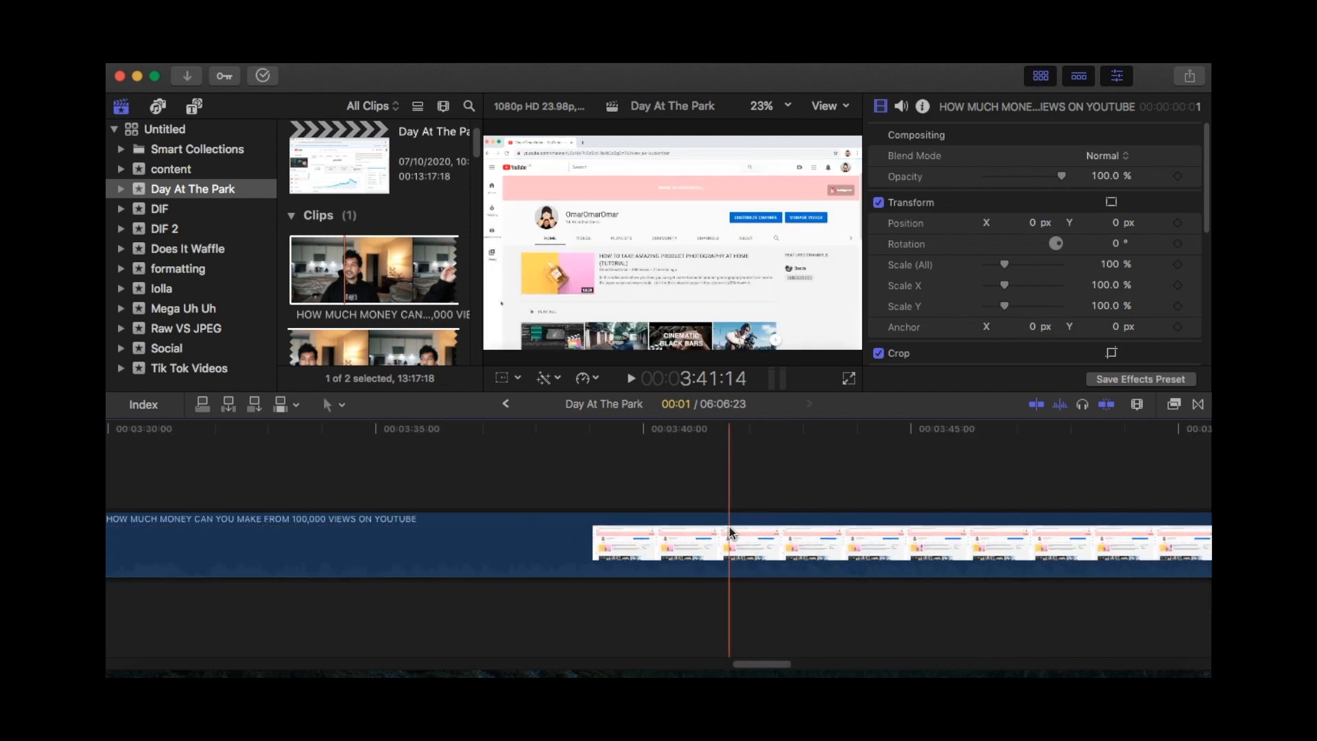
key("super+minus")
key("super+minus")
key("super+minus")
key("super+minus")
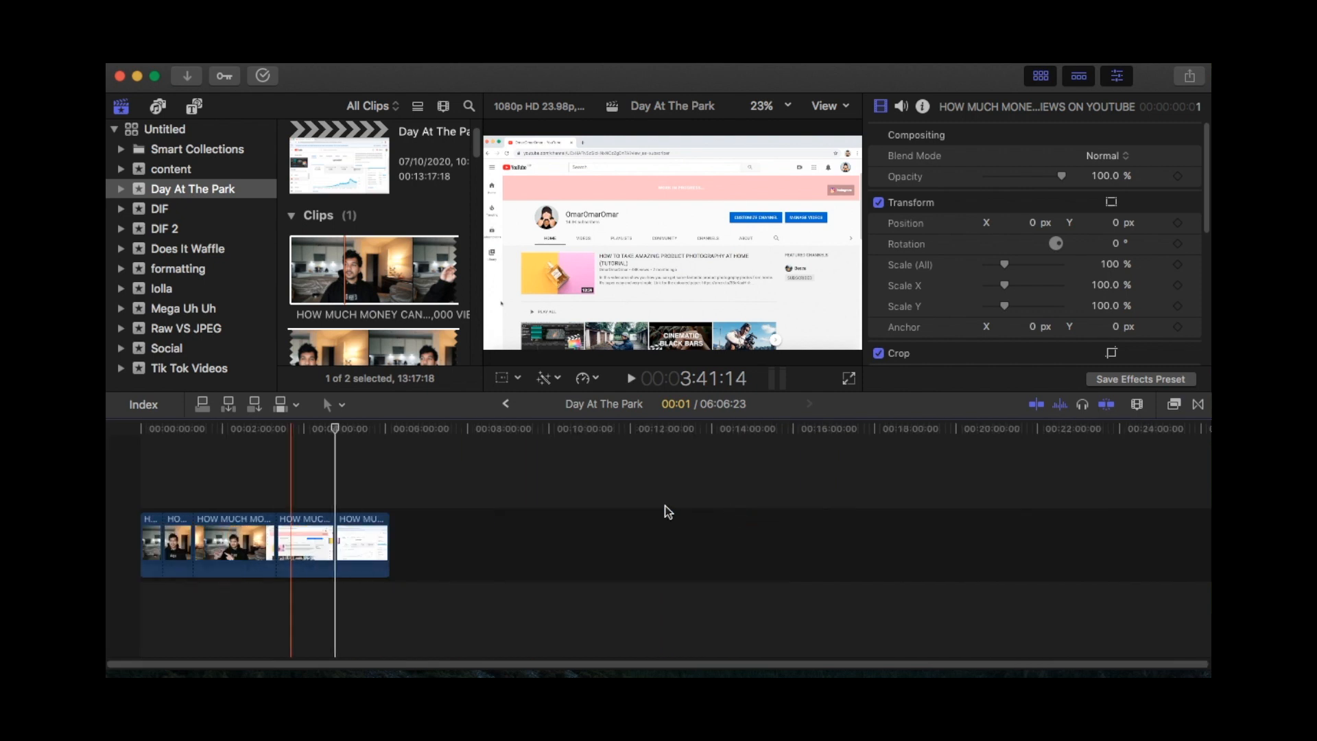
key("super+equal")
key("super+equal")
key("super+equal")
key("super+equal")
scroll(156, 540, "left", 3)
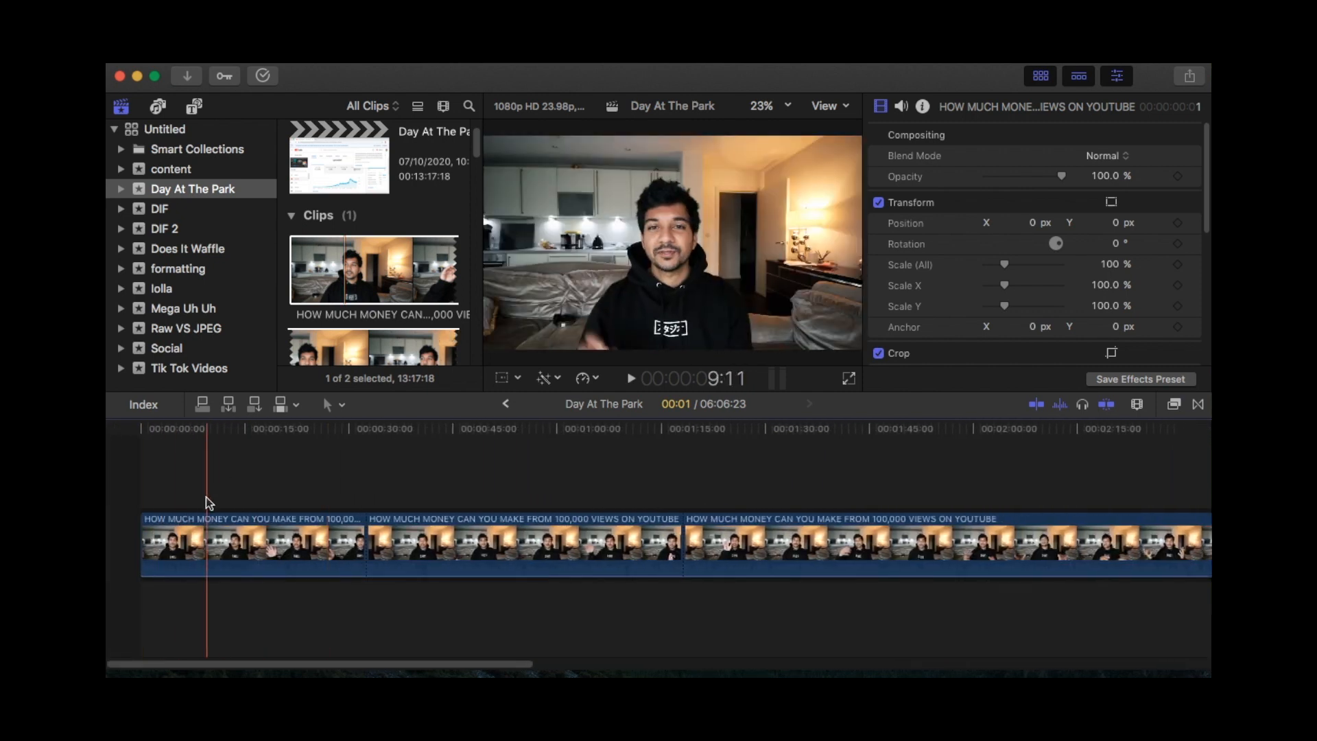
Step: Select the first clip and switch between the Blade and Select tools, finishing with the Select tool
left_click(362, 545)
left_click(342, 405)
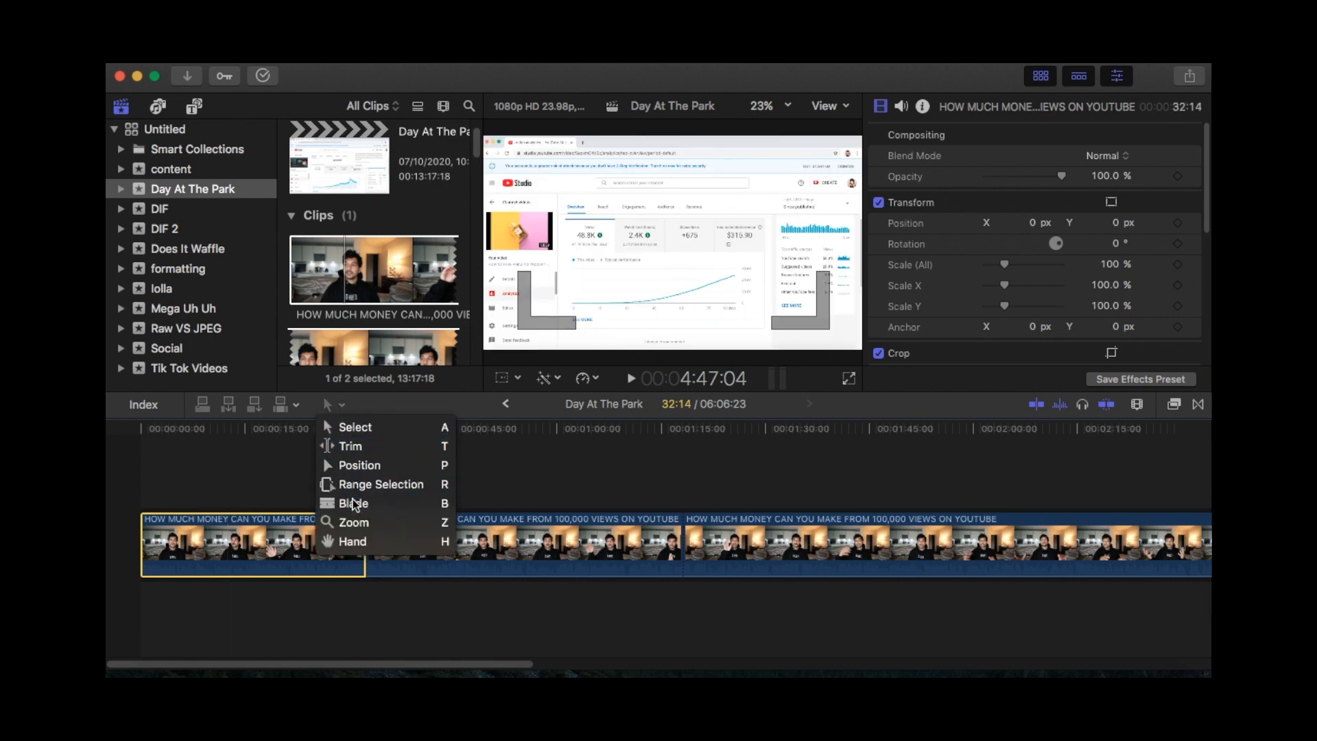
left_click(354, 505)
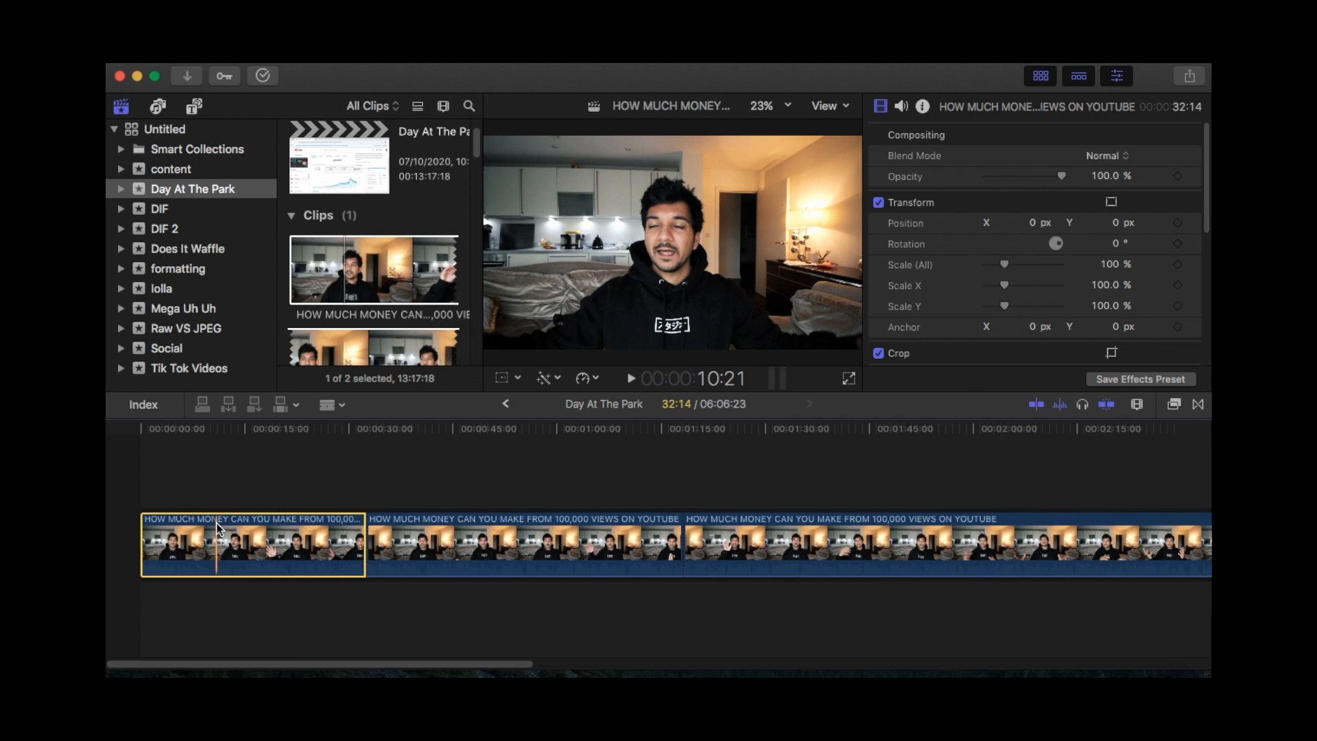
key("super+equal")
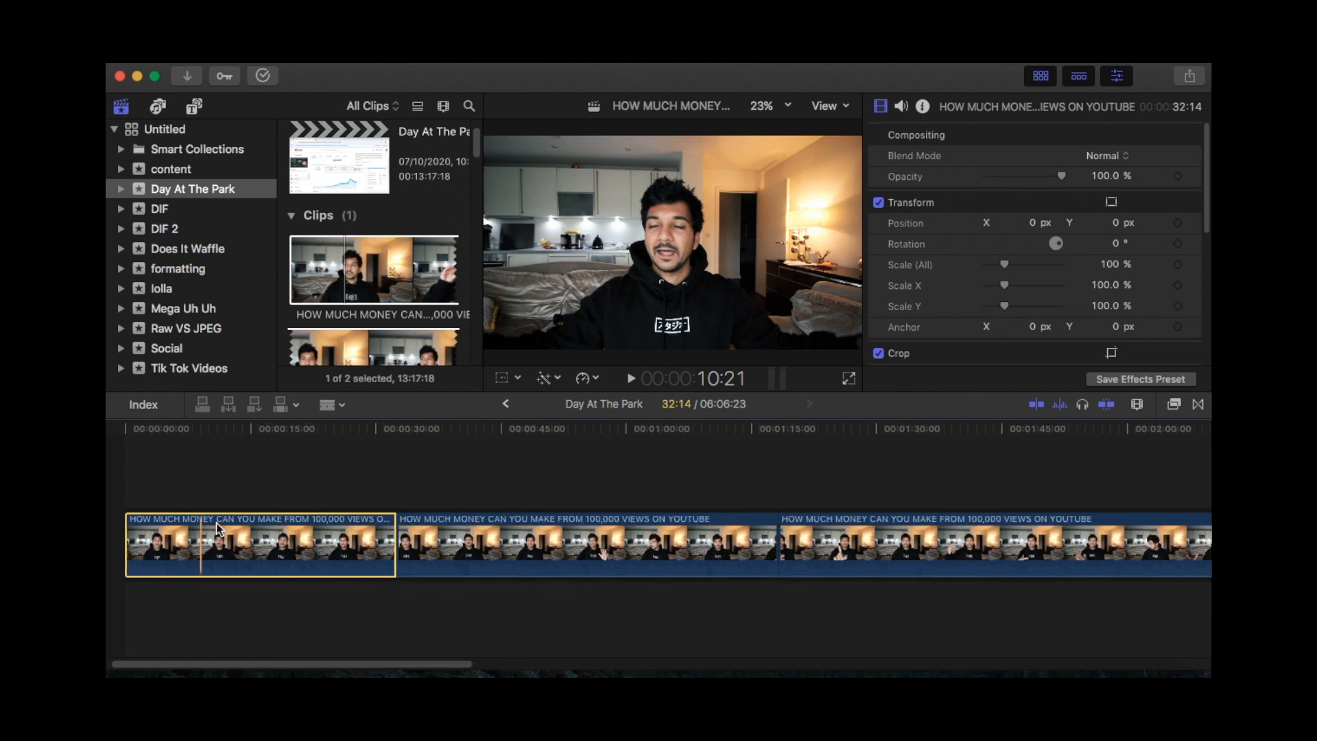
left_click(337, 404)
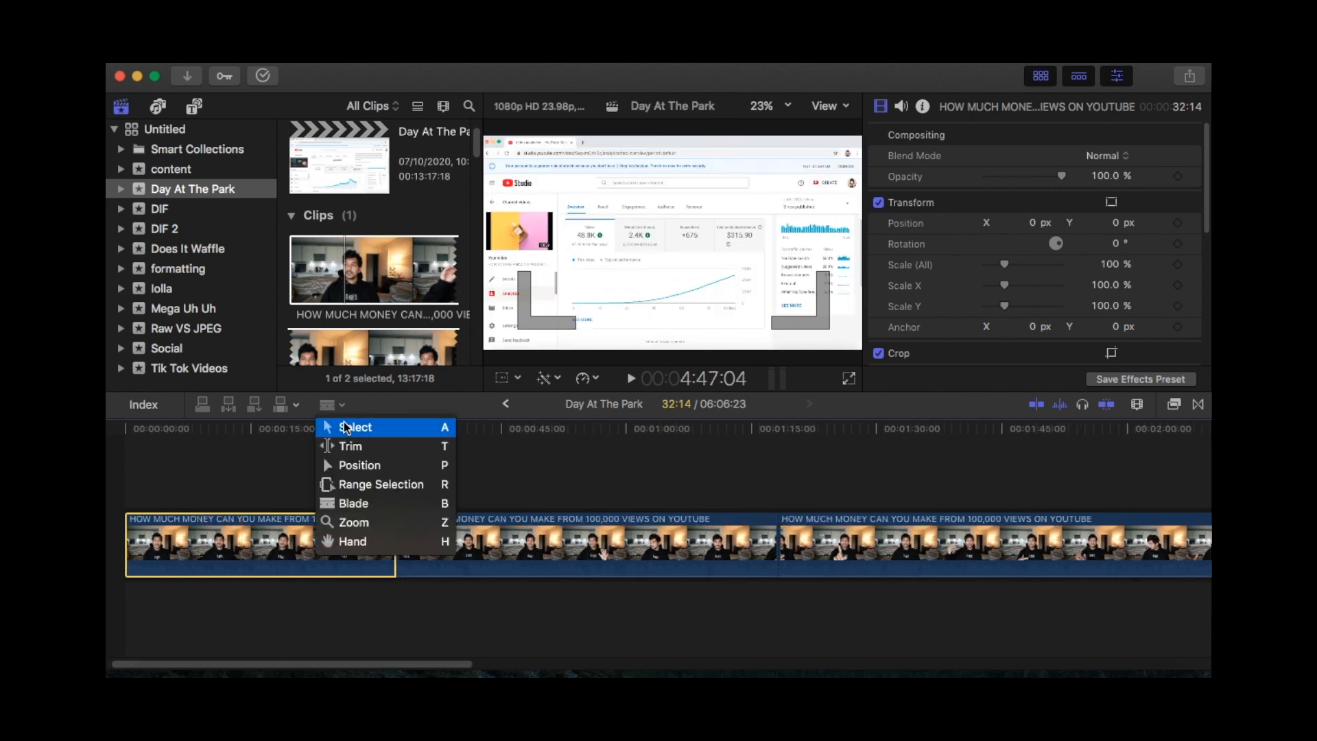
left_click(348, 430)
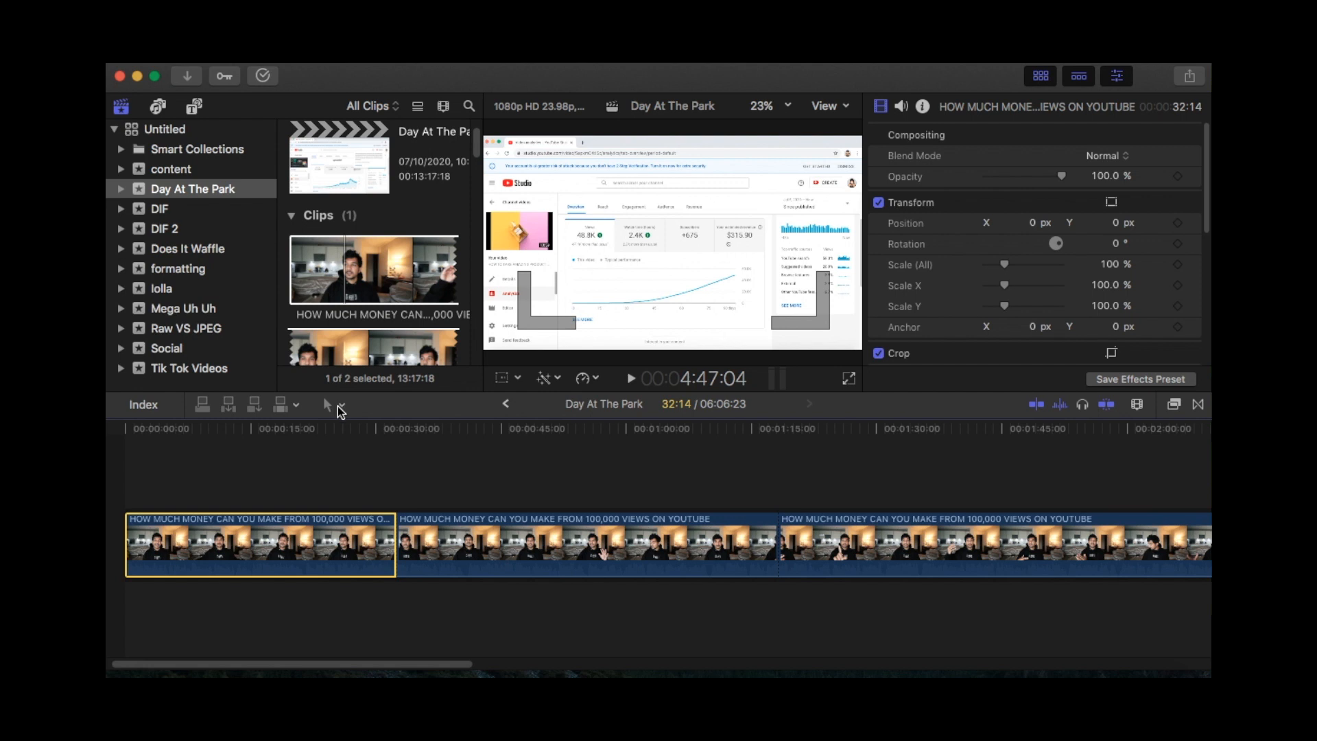
left_click(338, 406)
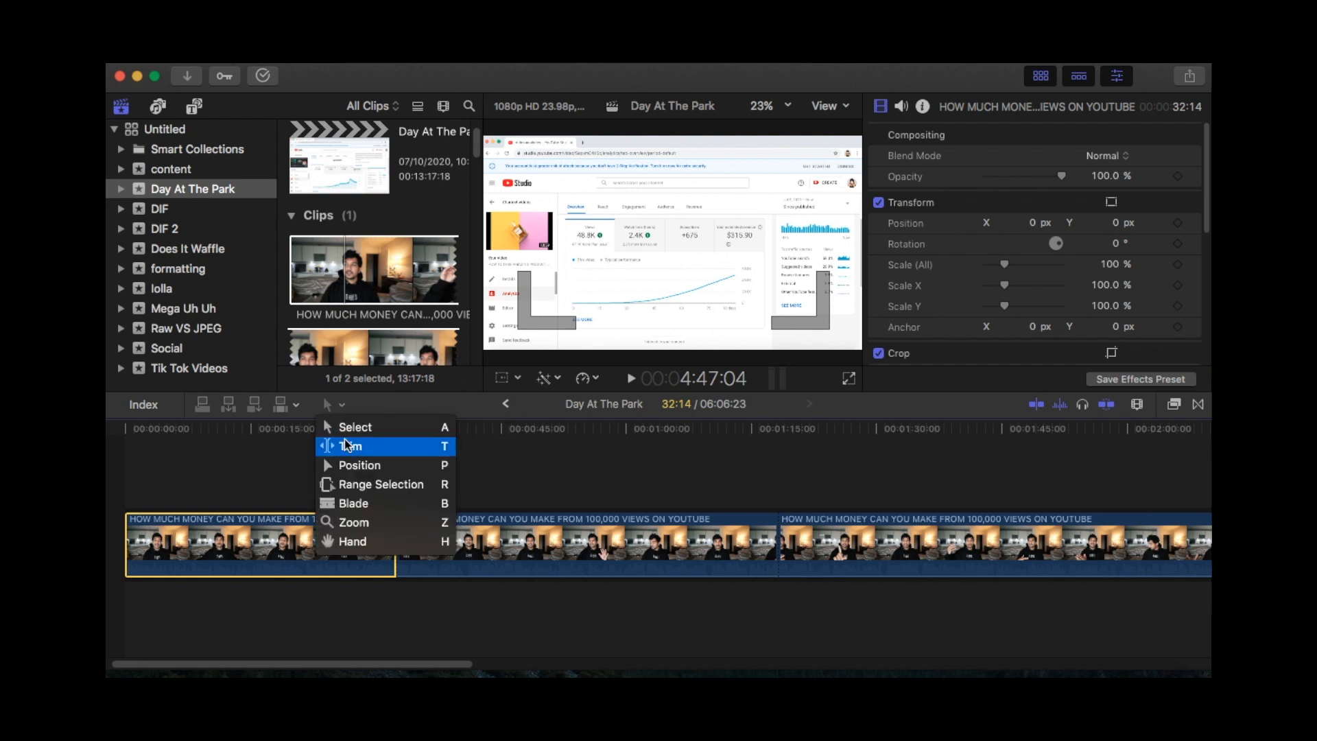
left_click(360, 504)
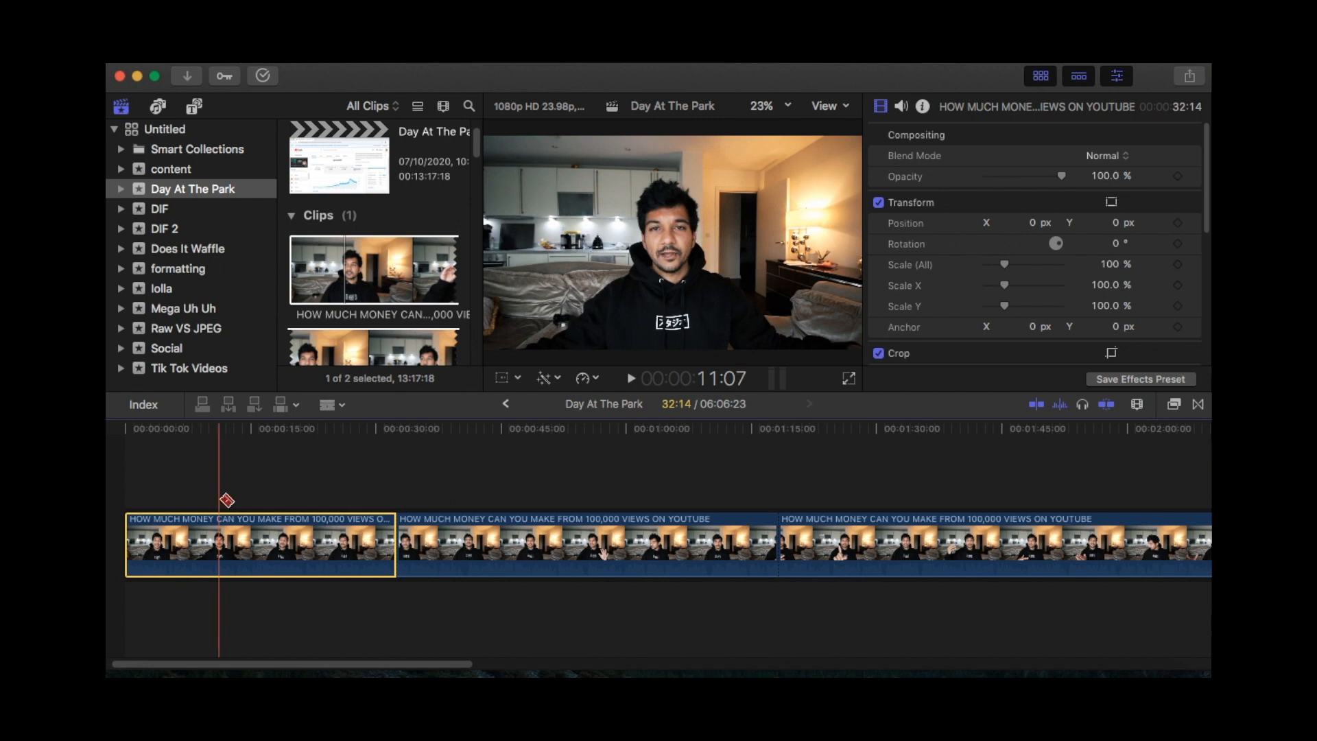
key("a")
Step: Toggle skimming off and on, try splitting the first clip at 12:13, and undo the split
key("s")
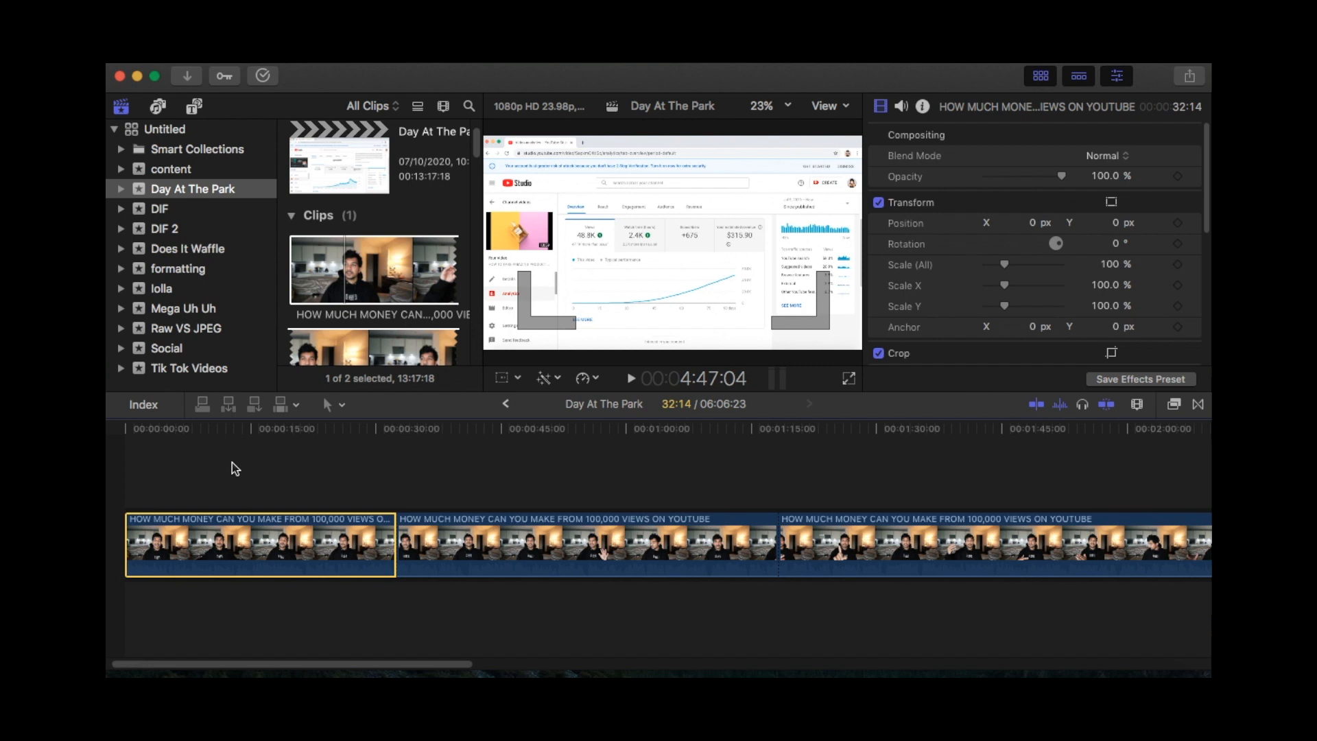
key("s")
key("super+b")
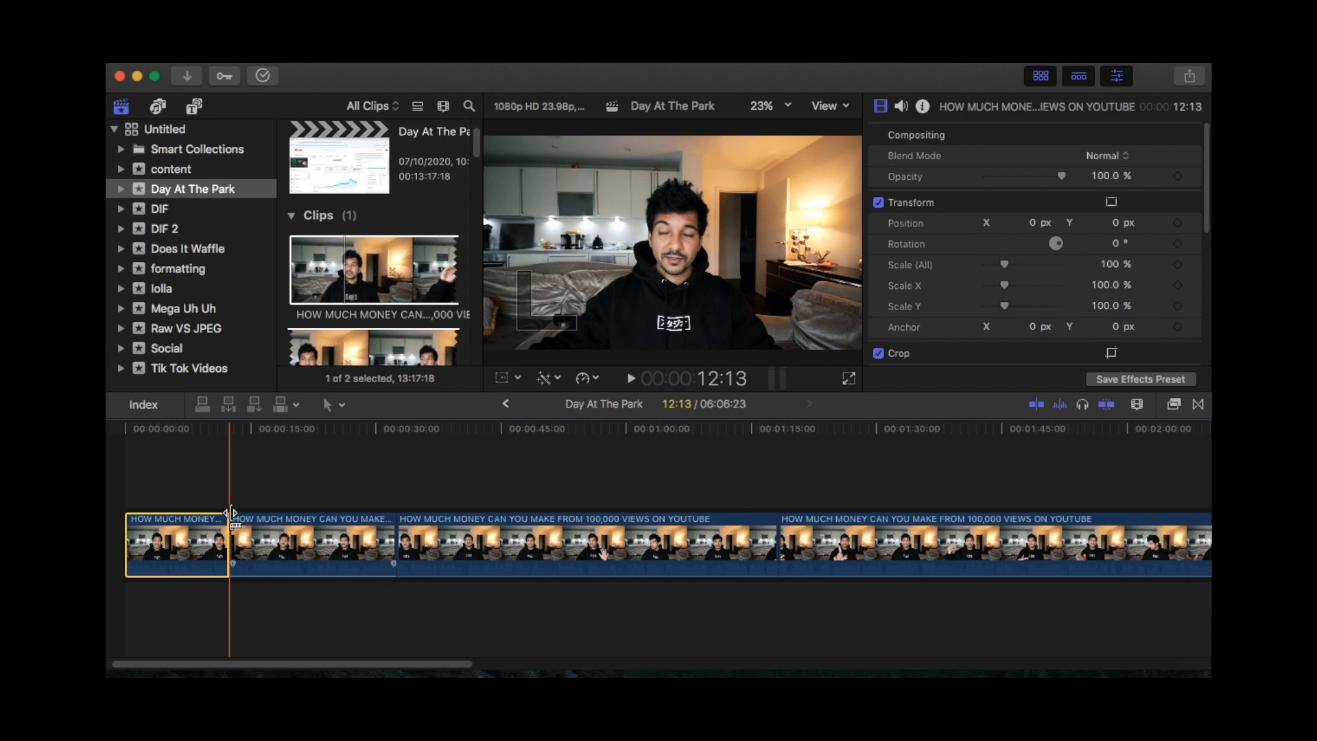
key("super+z")
Step: Play the first clip briefly, try splitting it at the playhead at 9:19, and undo the split
key("super+equal")
key("super+equal")
key("super+equal")
key("super+equal")
key("super+minus")
key("super+minus")
key("super+minus")
key("super+minus")
key("space")
key("space")
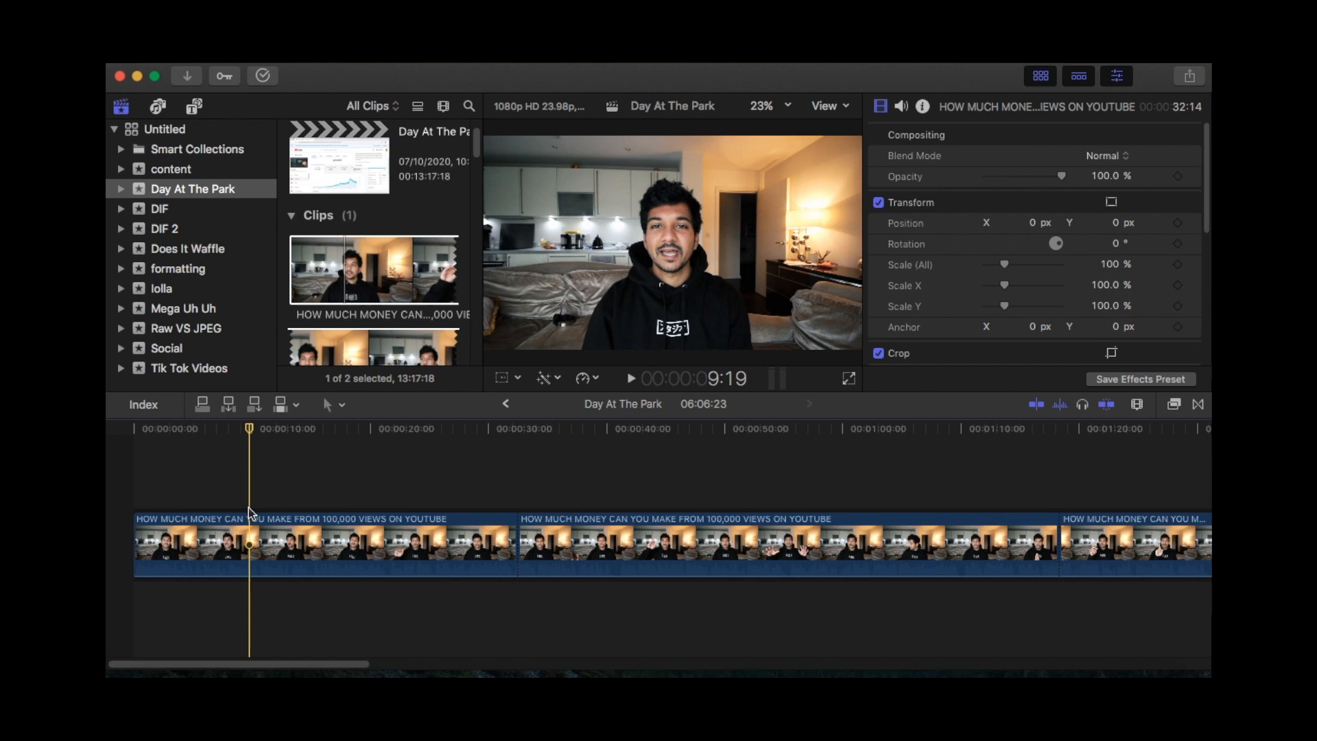
key("super+b")
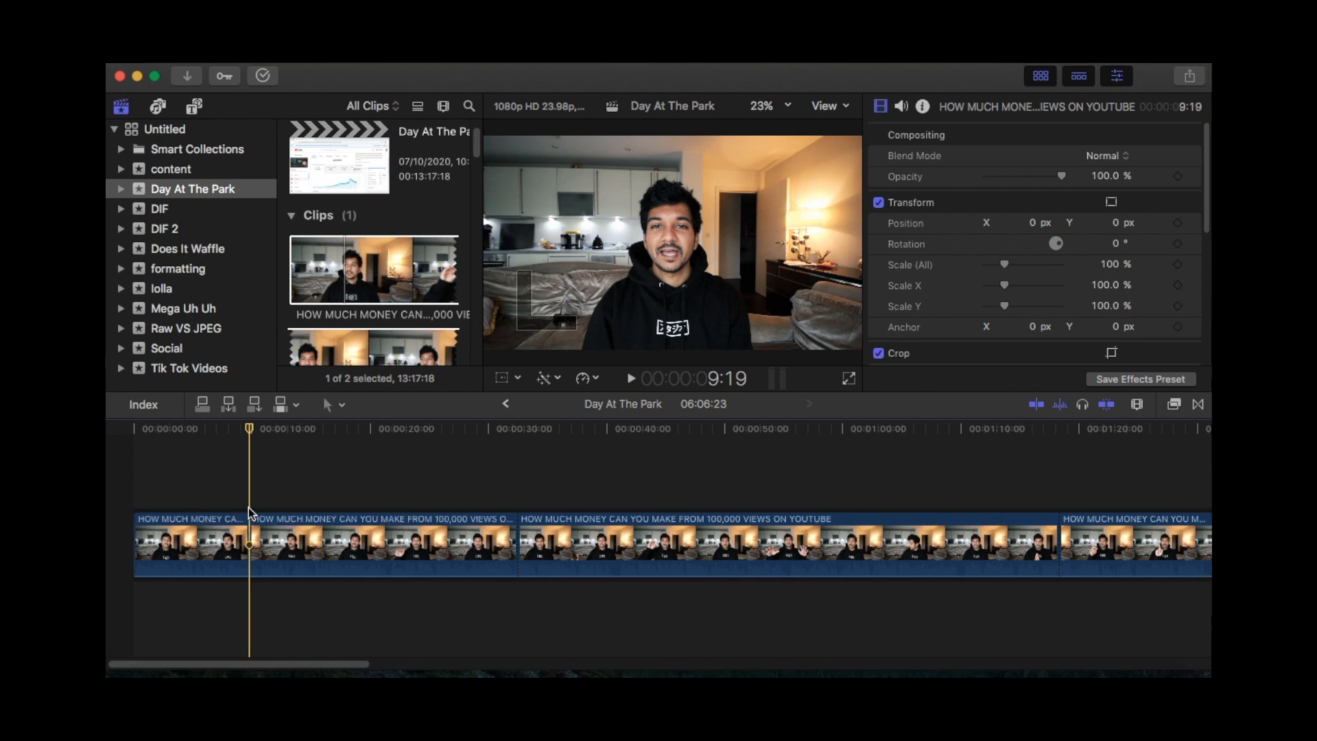
key("z")
key("super+z")
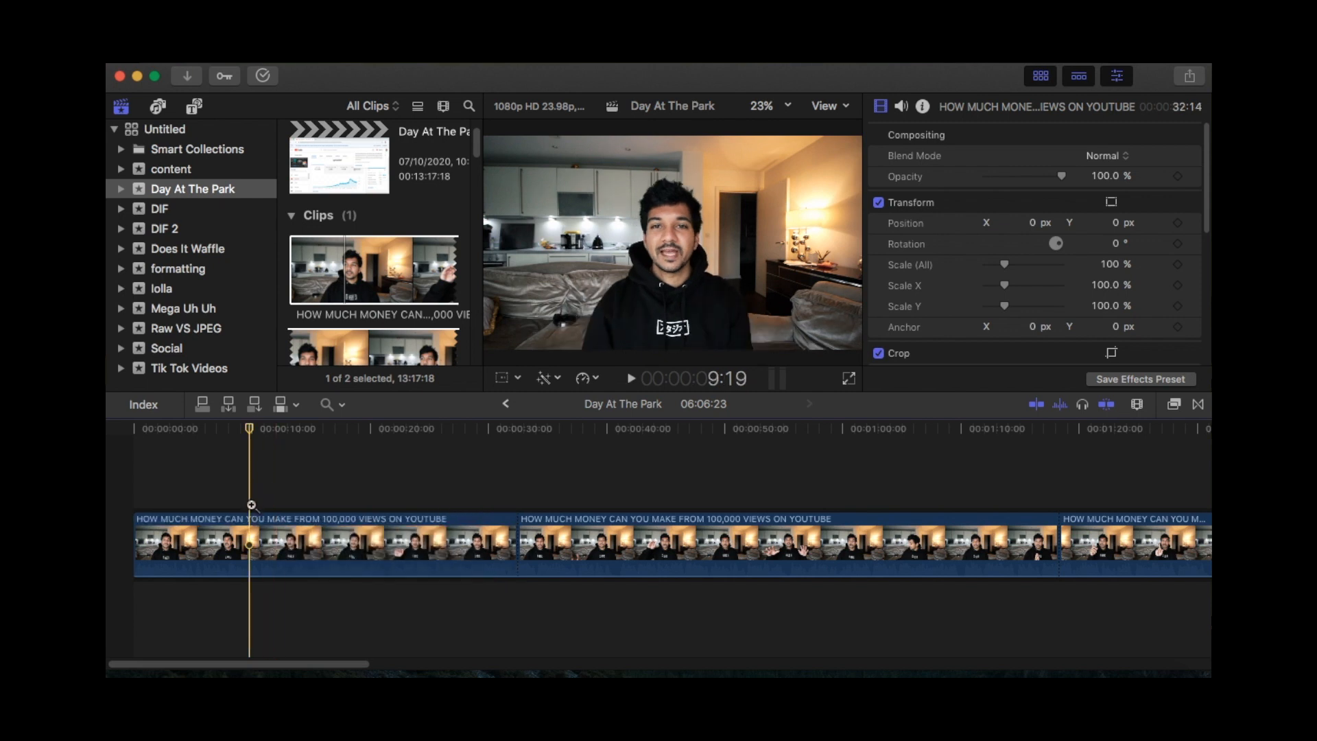
Step: Select the first clip and open the Effects browser, also viewing the available transitions before returning to the effects
key("super+minus")
key("super+minus")
key("super+minus")
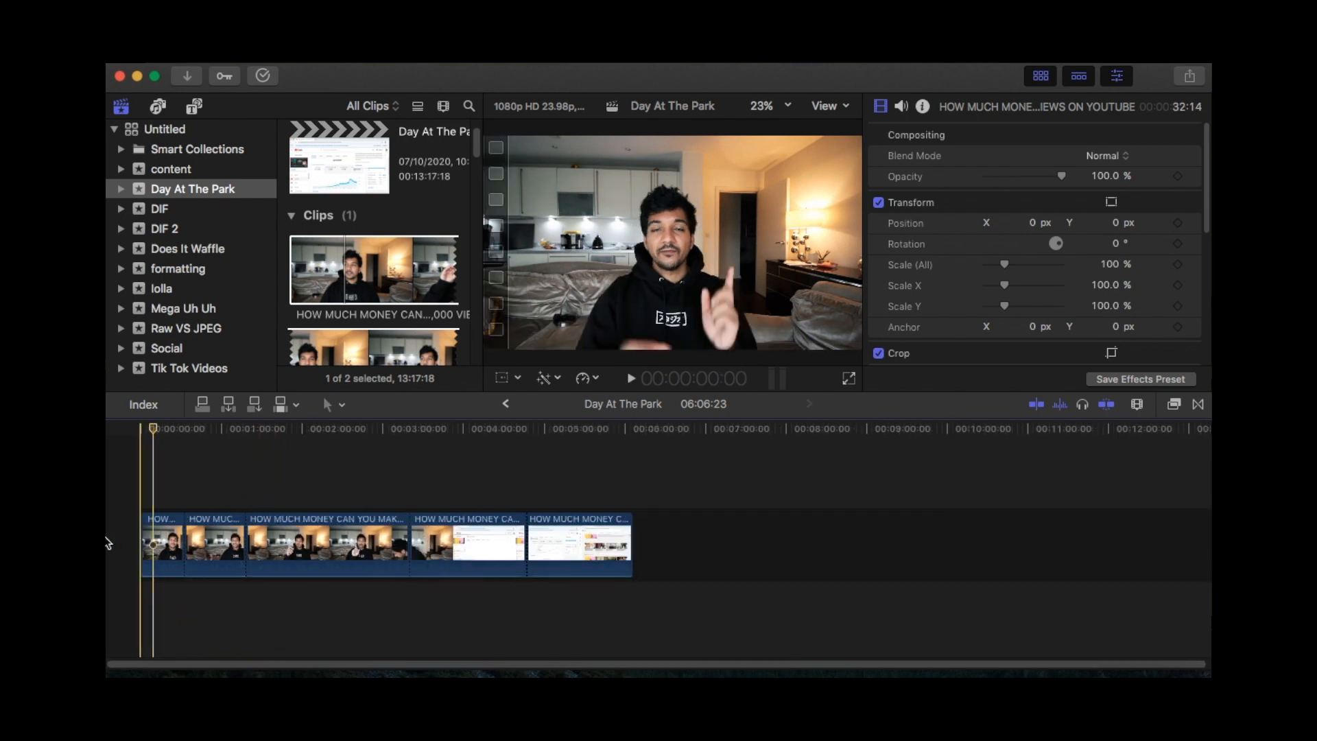
left_click(163, 544)
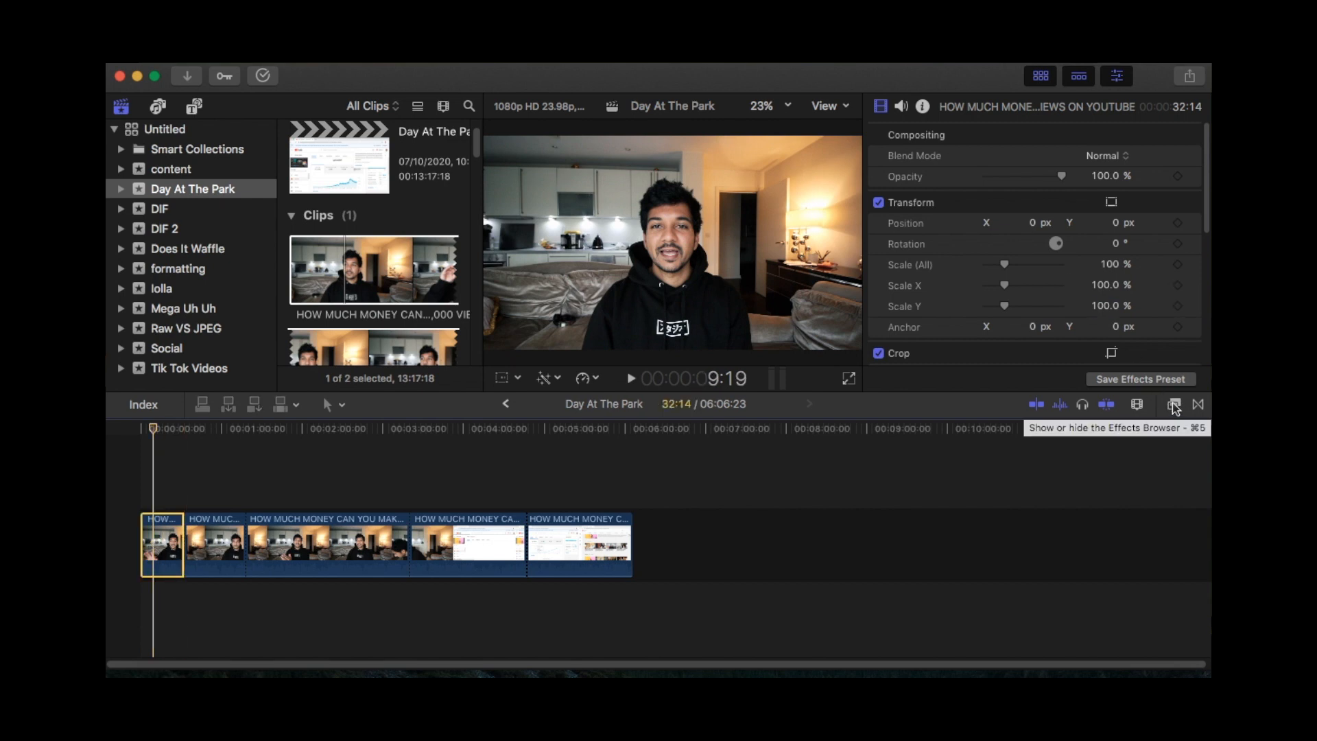
left_click(1174, 406)
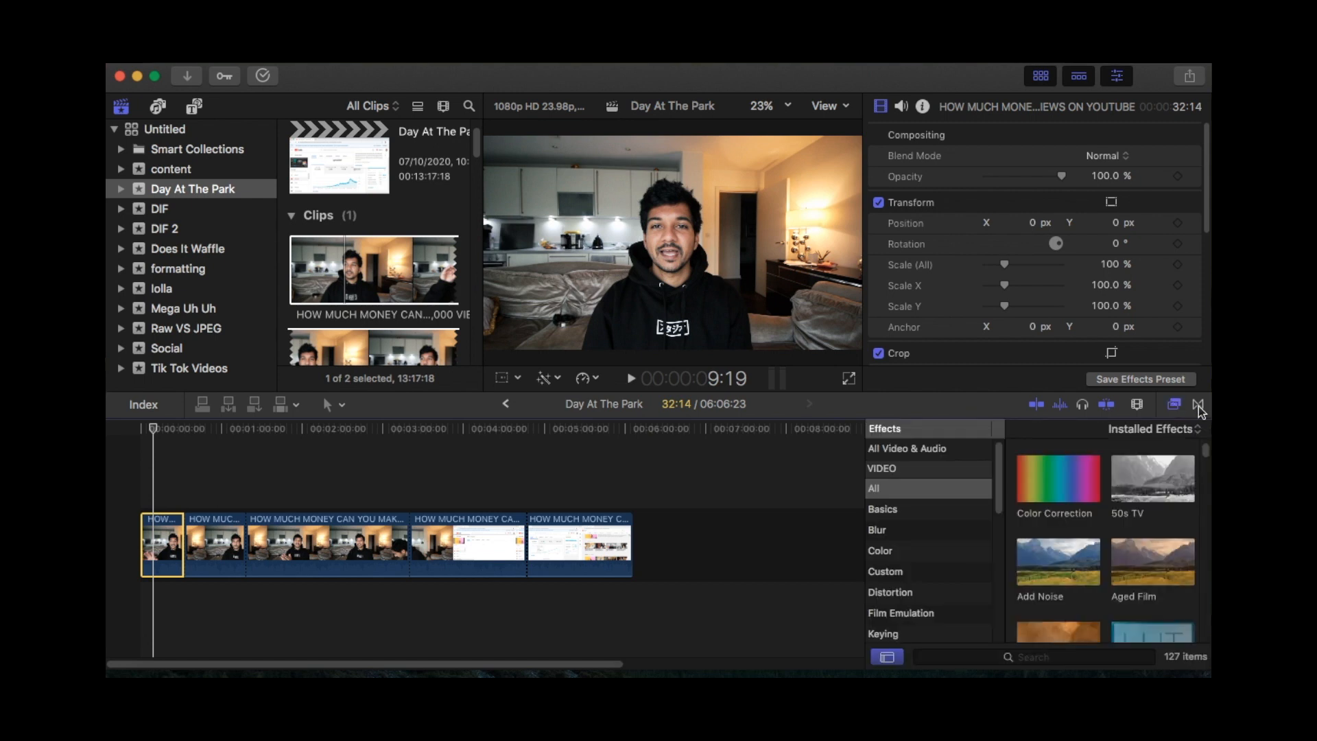
left_click(1198, 406)
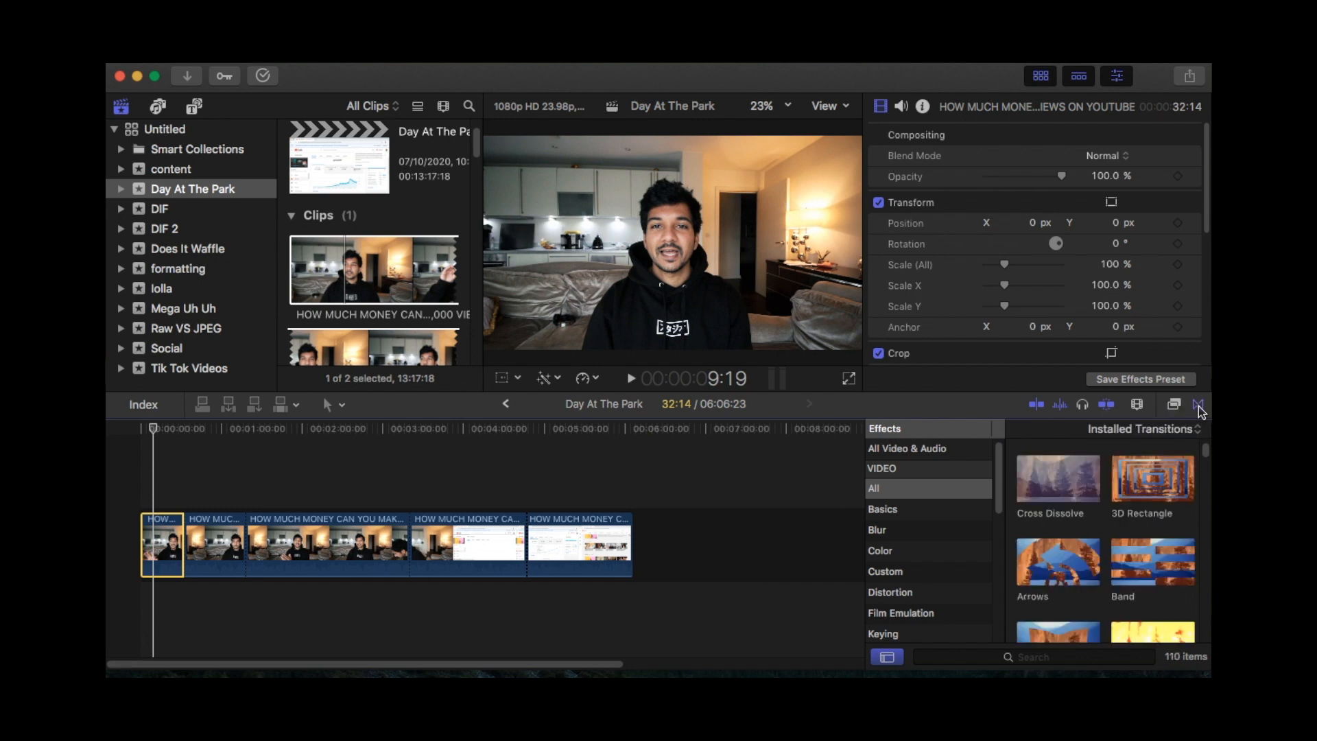
left_click(1180, 407)
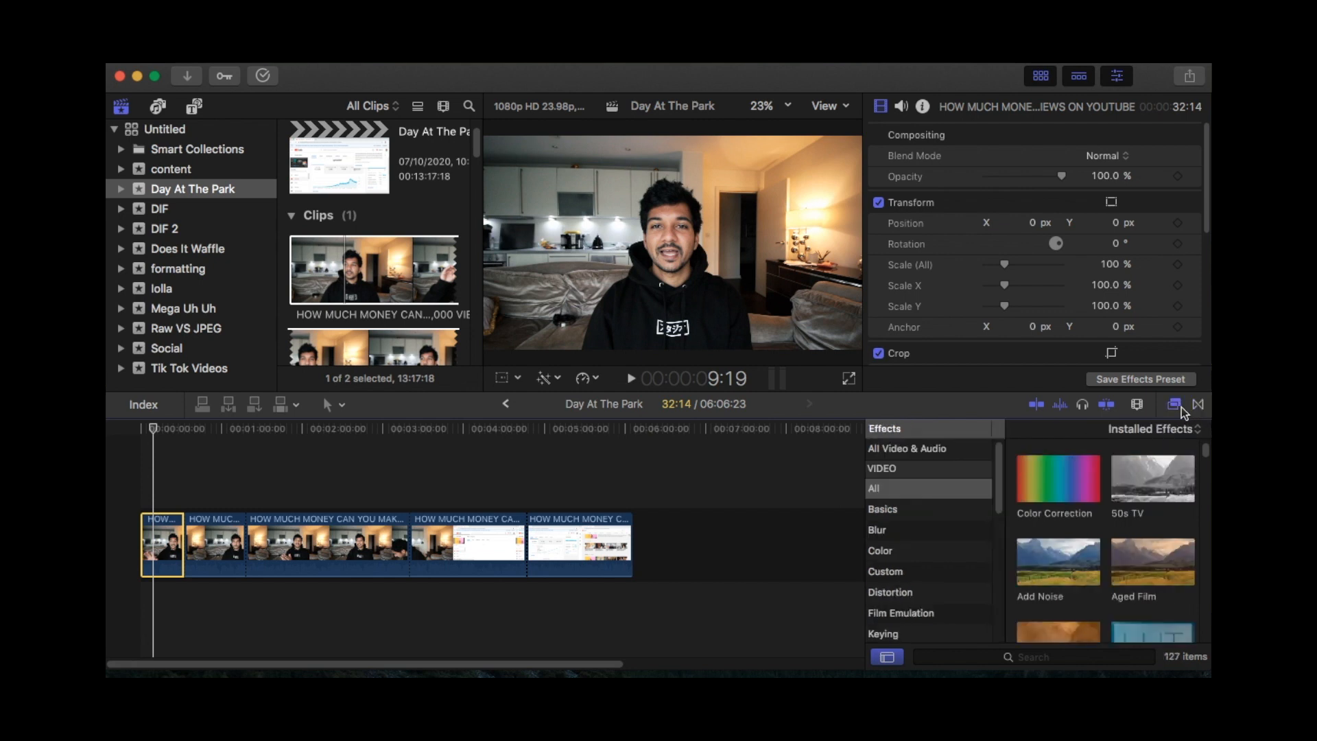
scroll(1060, 511, "down", 5)
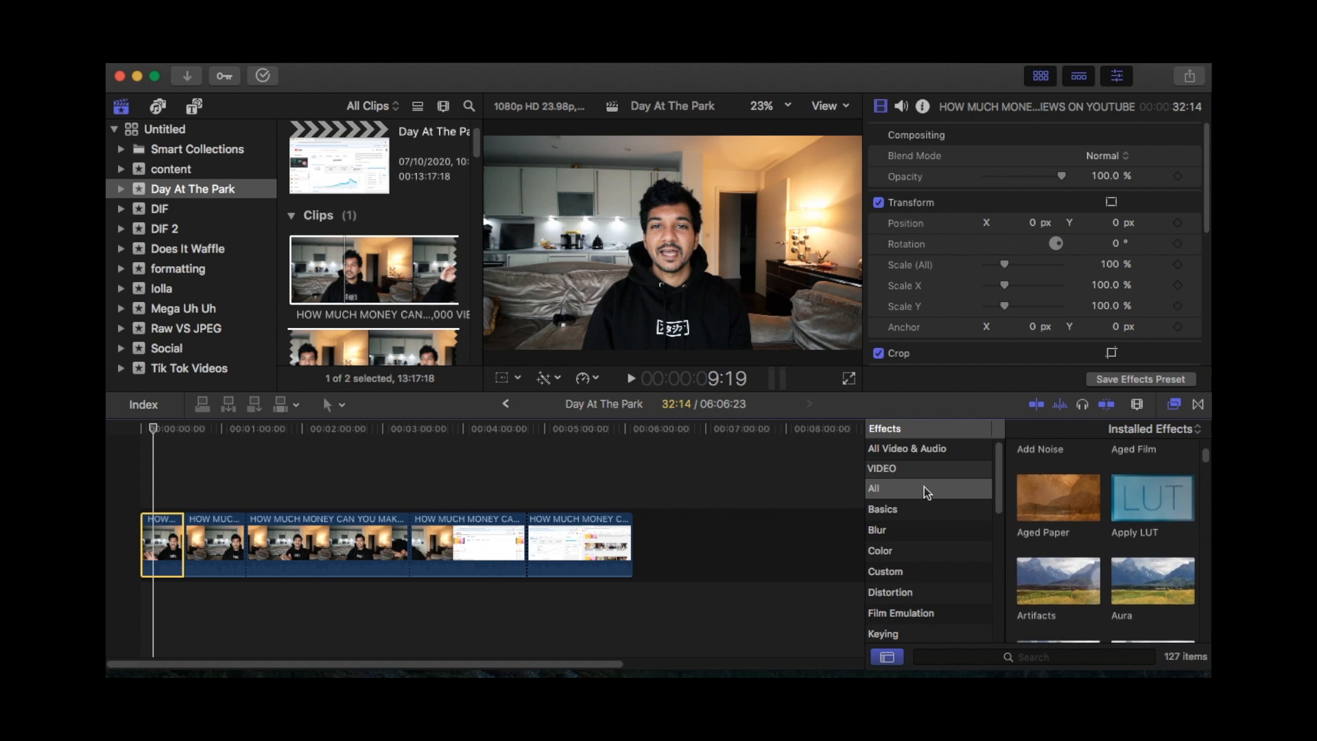
scroll(1040, 488, "up", 5)
Step: Search the installed effects for "black" and clear the search
left_click(1010, 658)
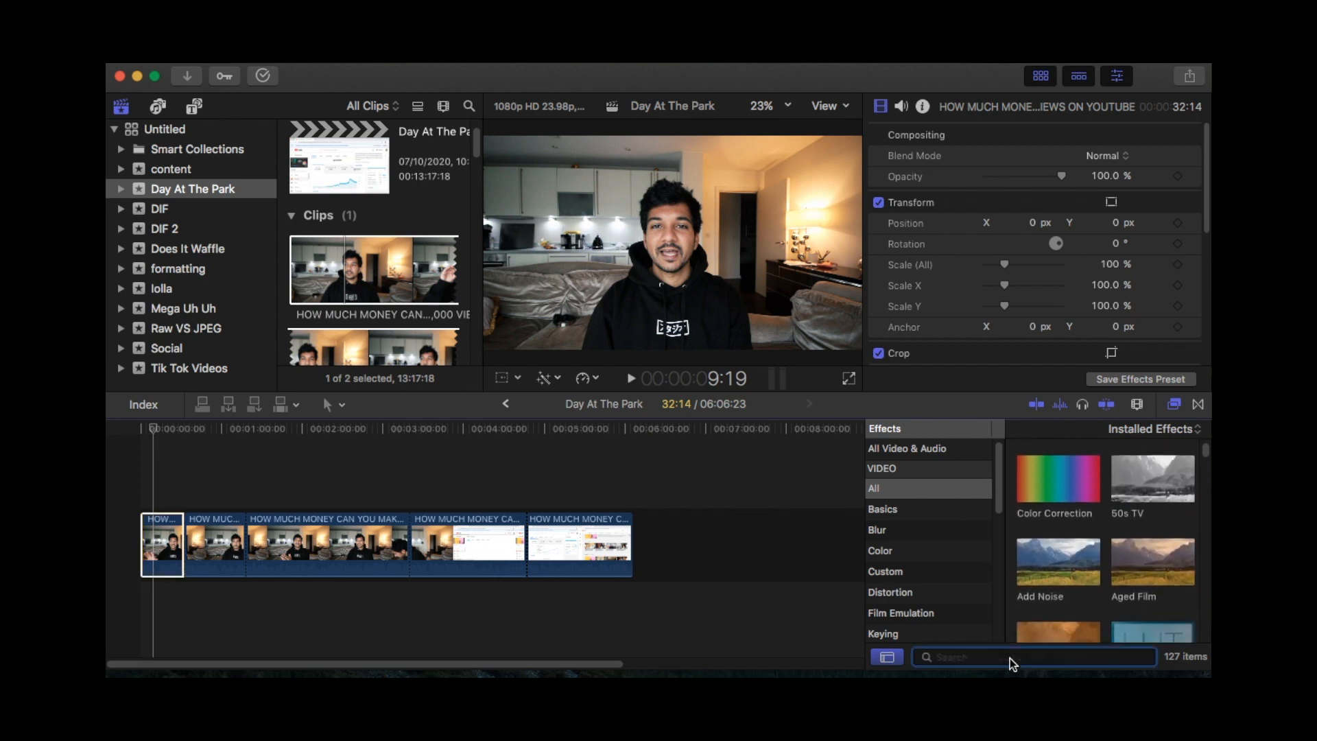
type("black")
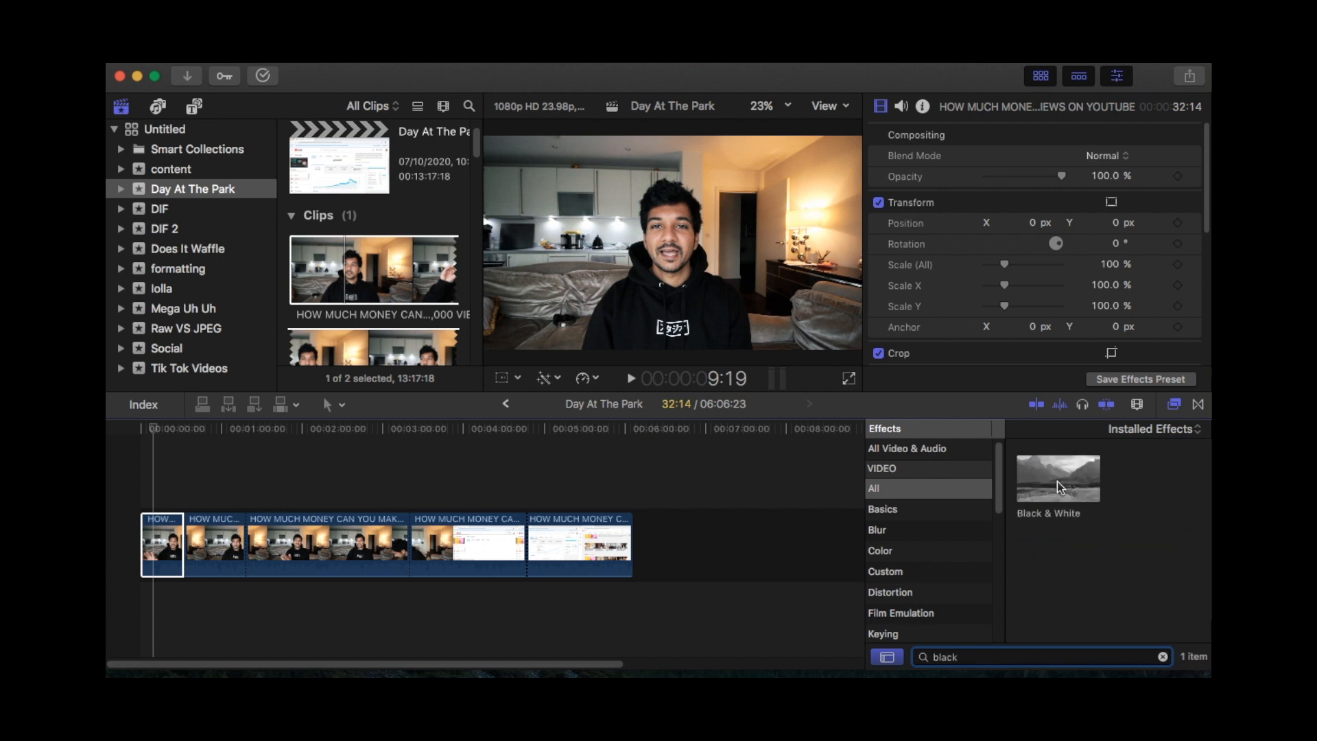
key("BackSpace")
key("BackSpace")
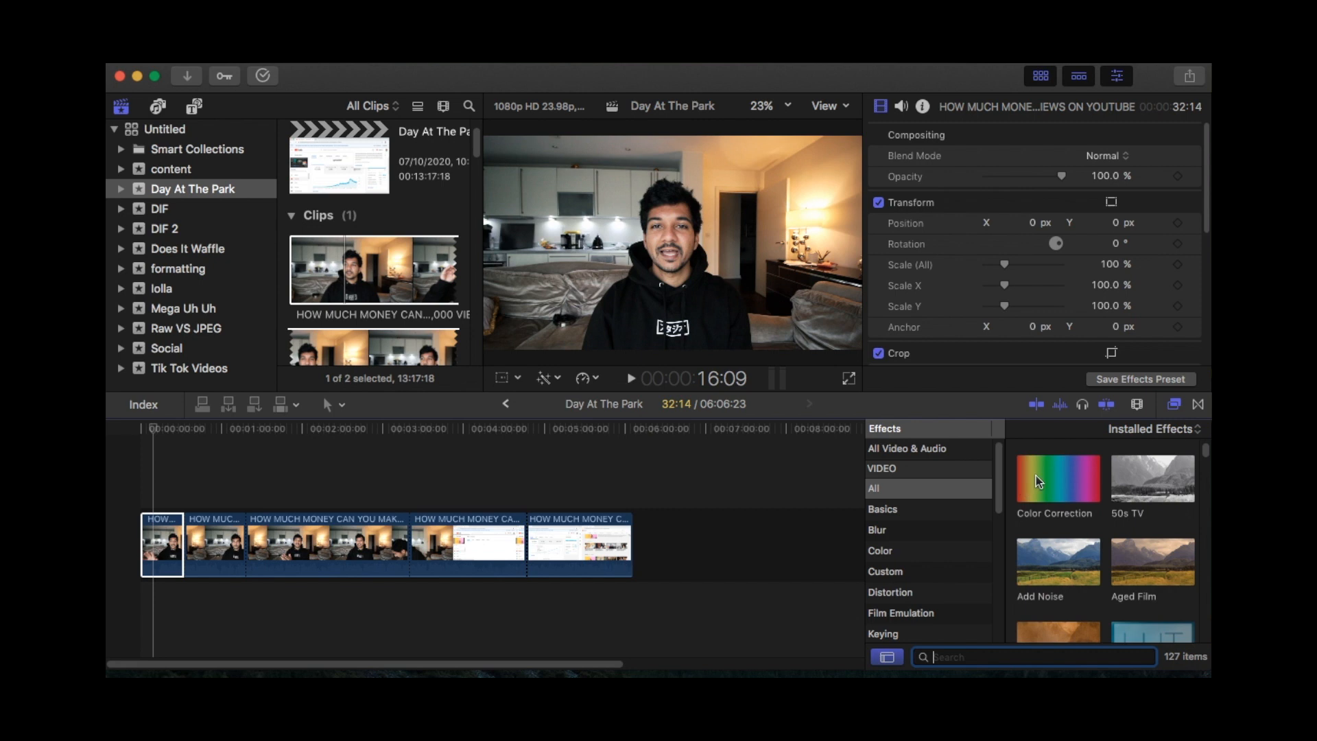
Step: Apply the Color Correction effect to the first clip and view its Color Board's Exposure, Saturation and Color controls
double_click(1036, 475)
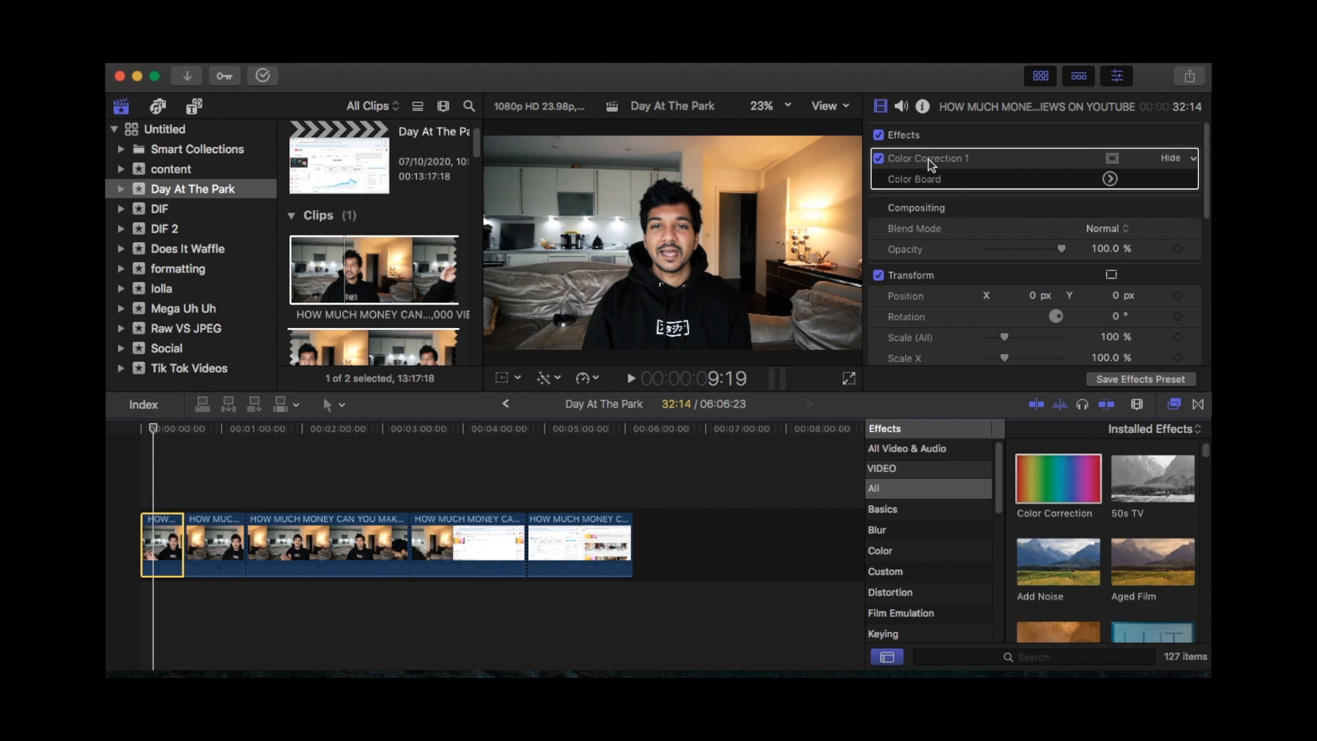
left_click(1110, 180)
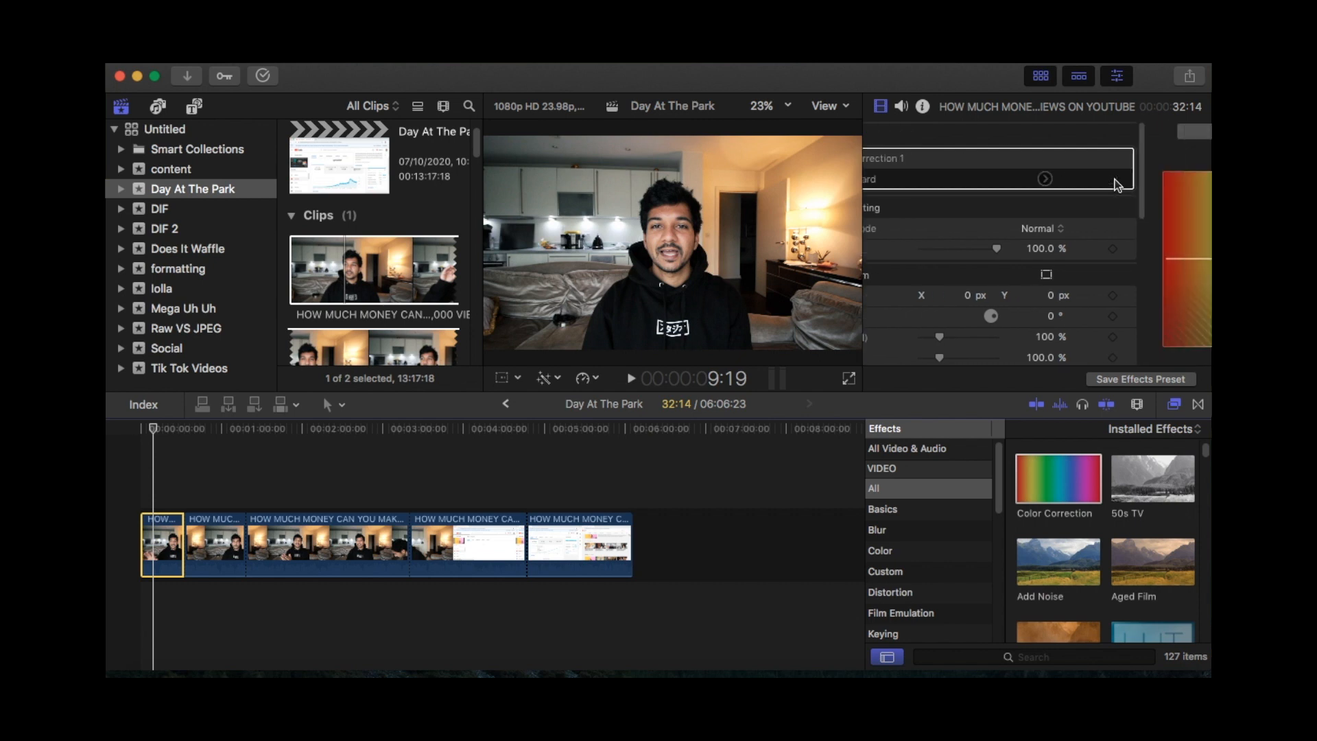
left_click(1113, 134)
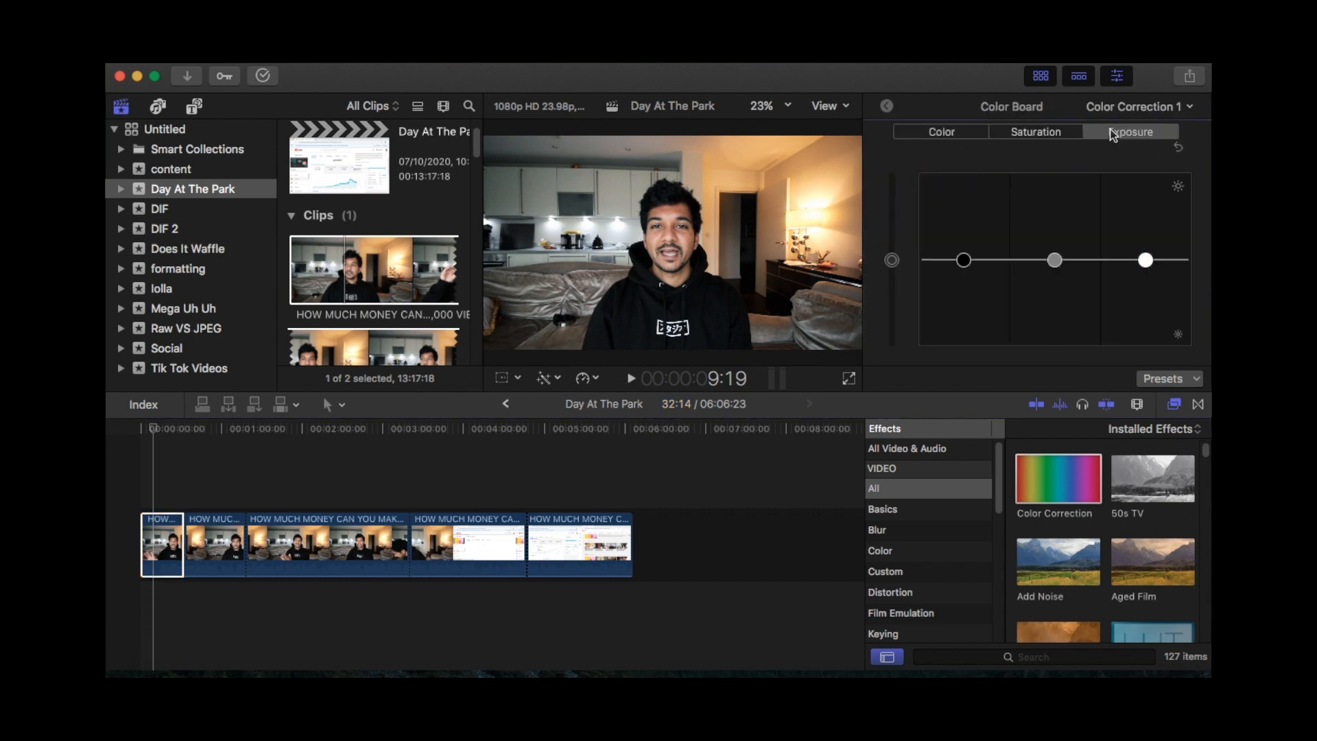
left_click(1057, 133)
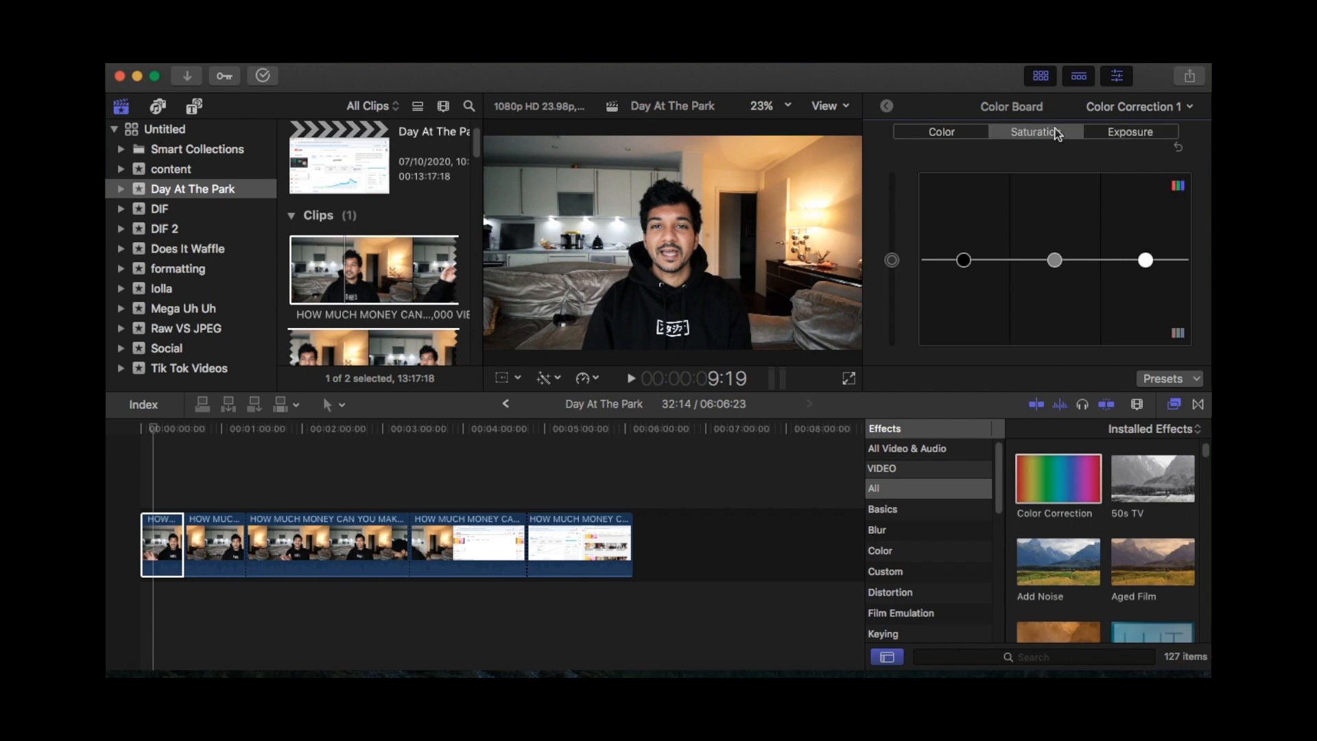
left_click(933, 137)
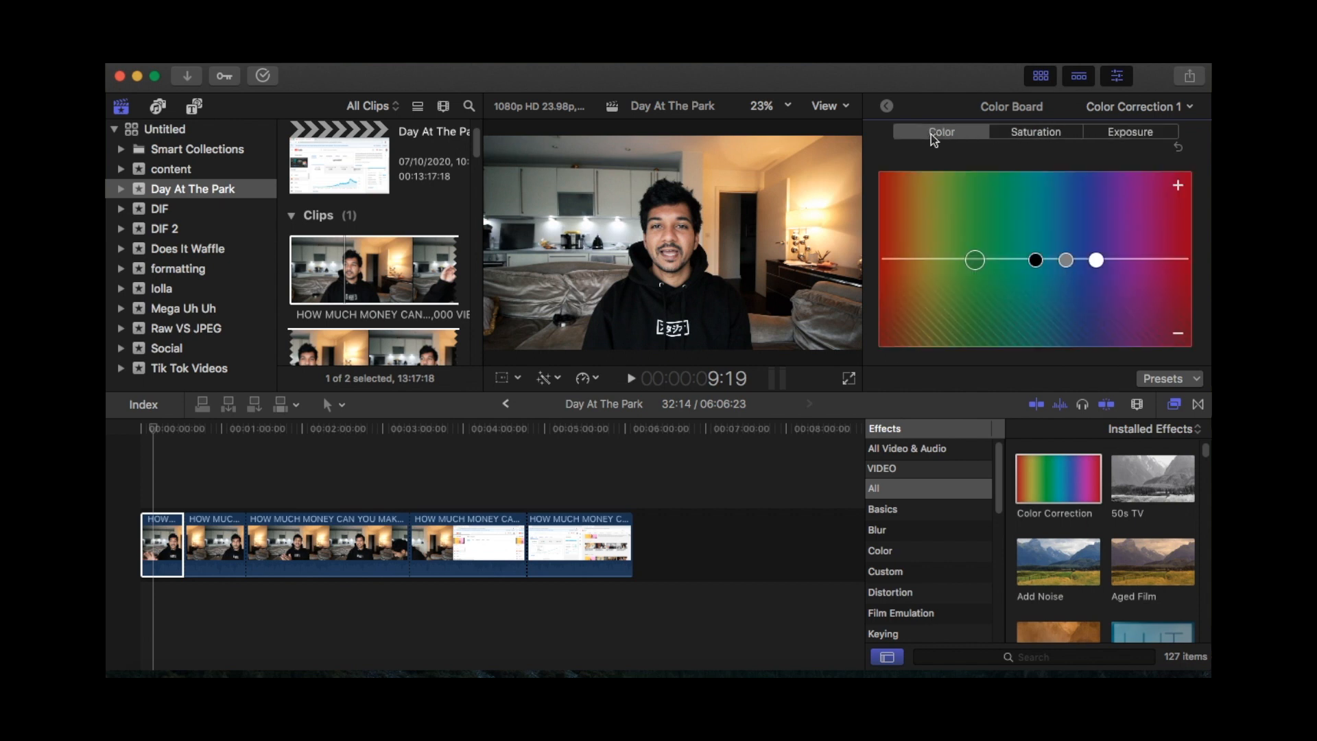
Step: Lower the first clip's global saturation to the minimum to make the picture black and white
left_click(1134, 136)
left_click(1043, 131)
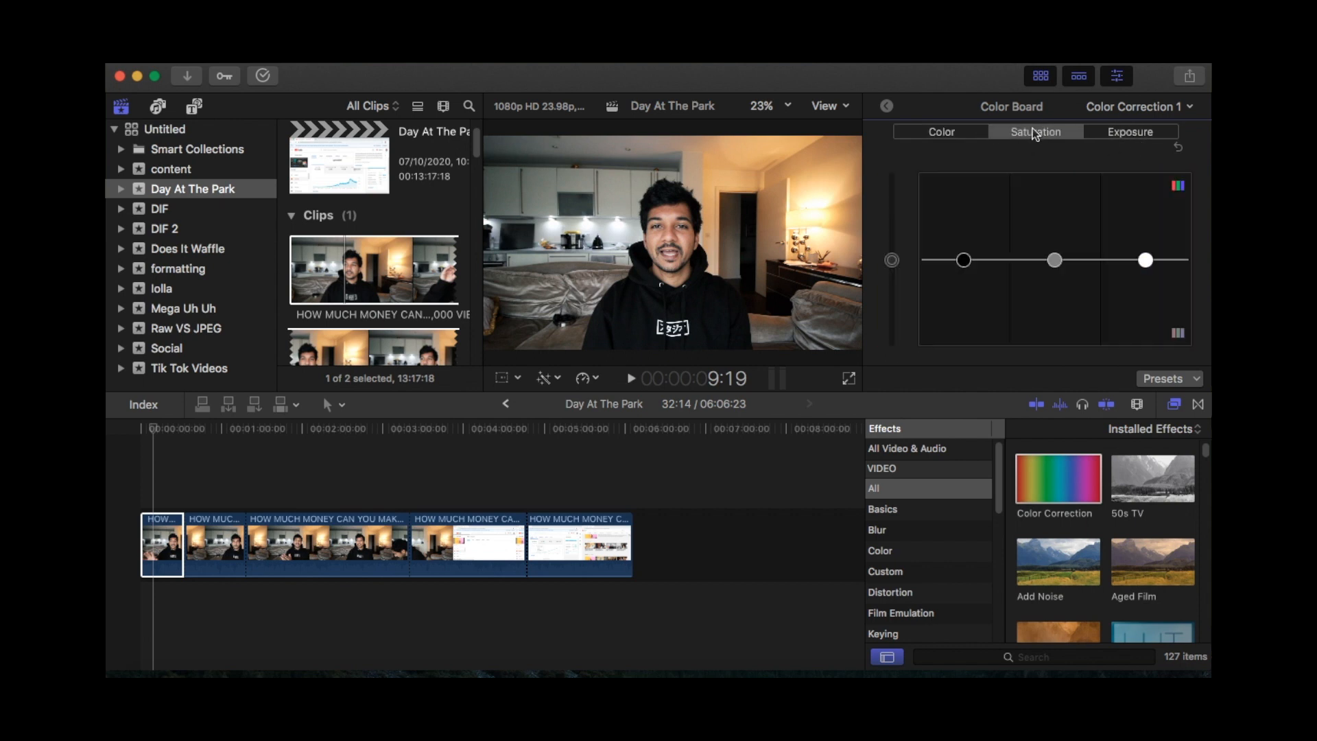
left_click(891, 261)
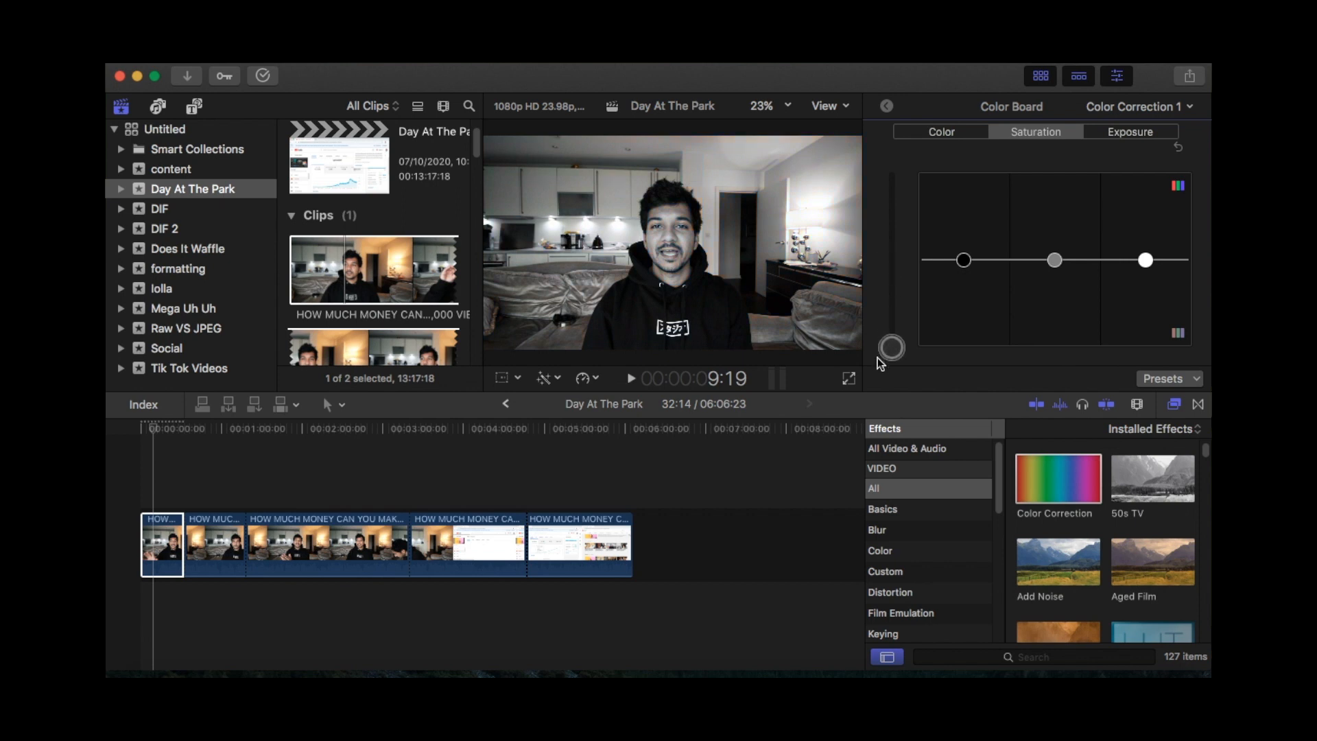
Step: Adjust the exposure of the first clip's midtones and shadows, leaving both slightly below the neutral line
left_click(1130, 131)
left_click_drag(1054, 260, 1056, 283)
mouse_move(960, 260)
left_mouse_down()
mouse_move(962, 276)
mouse_move(963, 250)
left_mouse_up()
left_click_drag(1055, 280, 1054, 241)
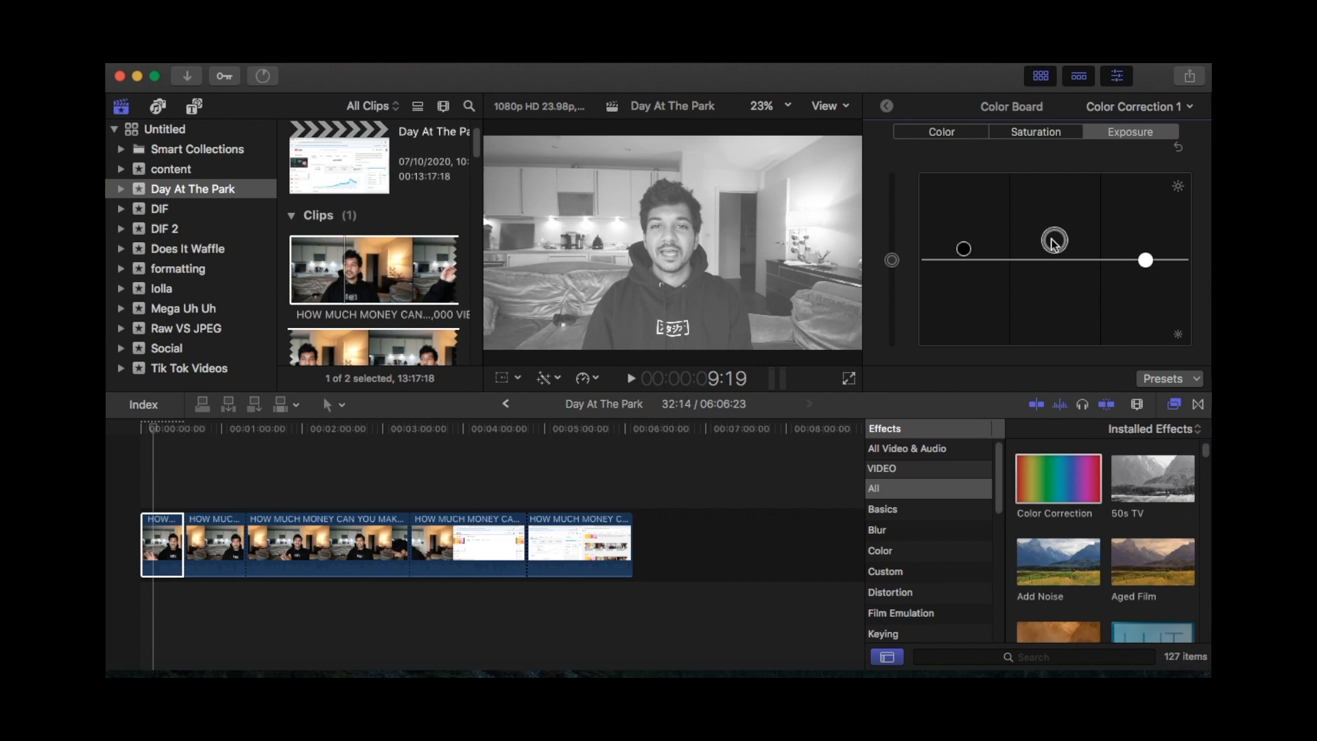
left_click_drag(1054, 242, 1054, 269)
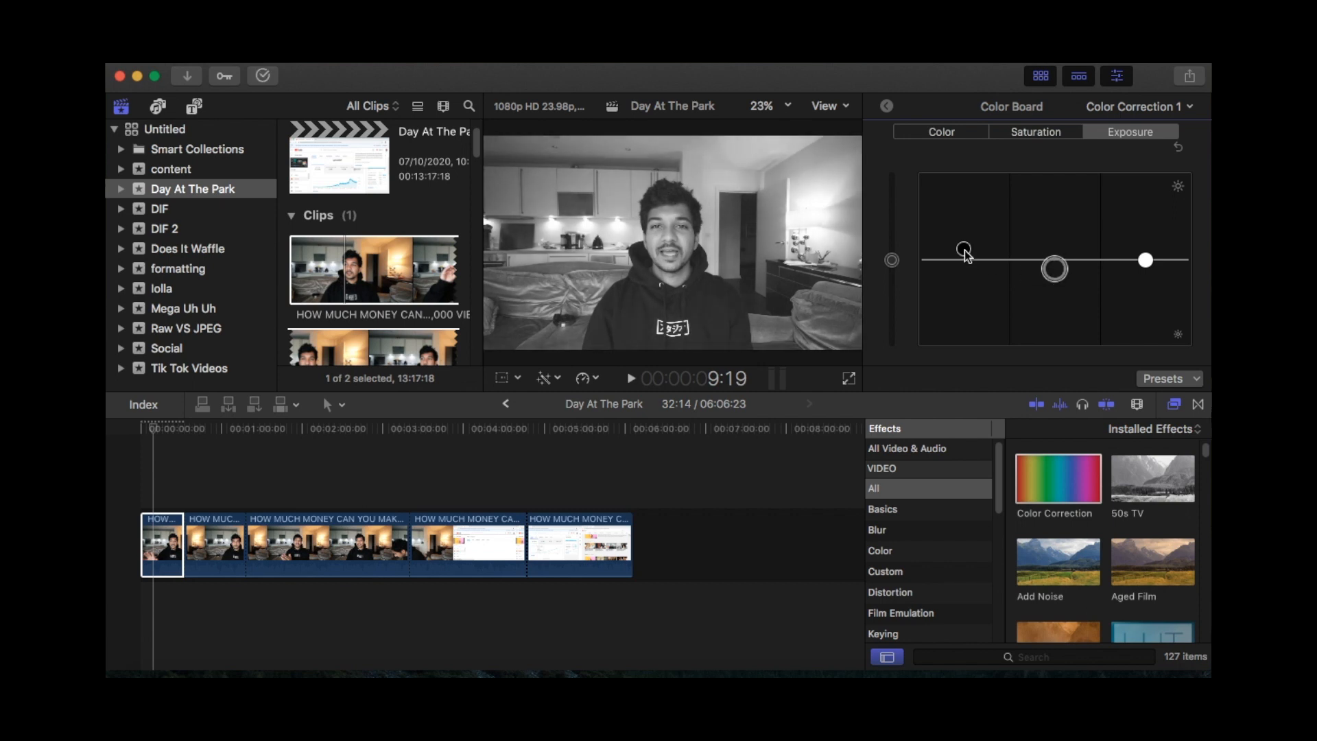
left_click_drag(962, 250, 964, 269)
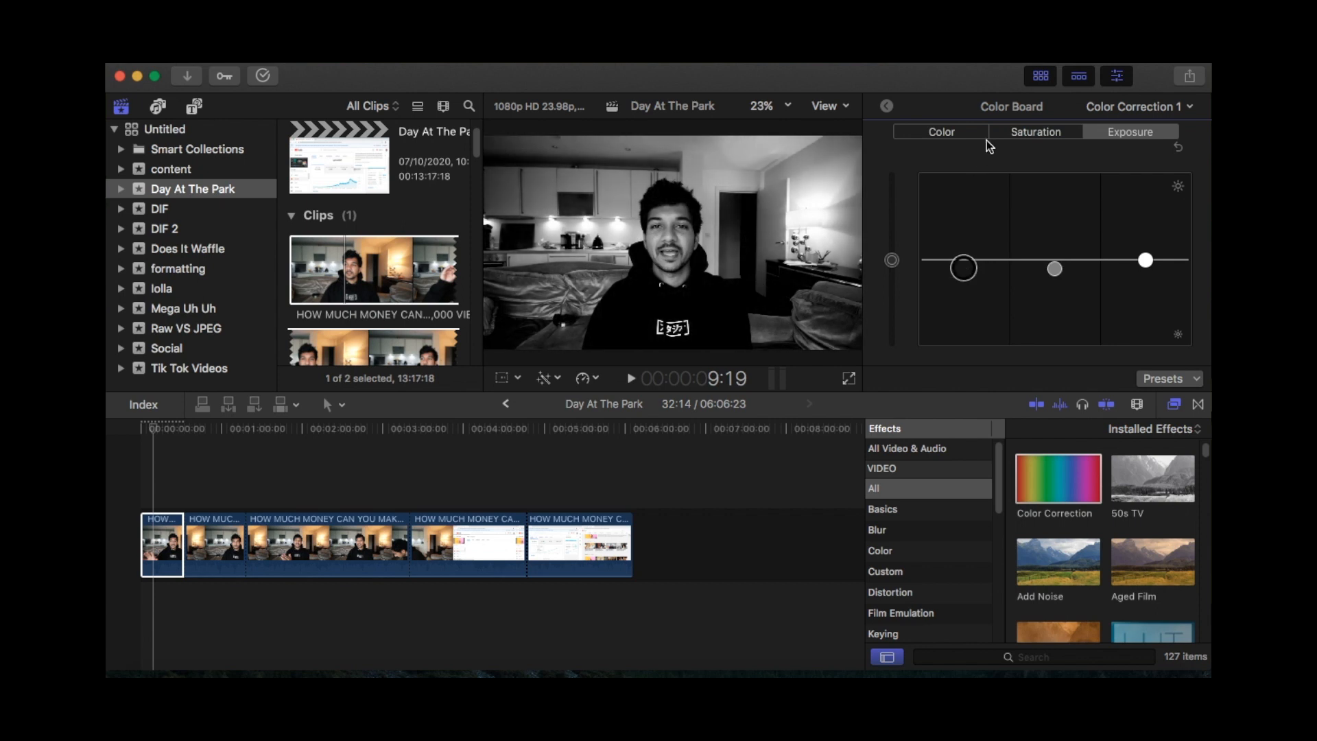
Step: Apply the Add Noise and Aged Film effects to the first clip
left_click(887, 107)
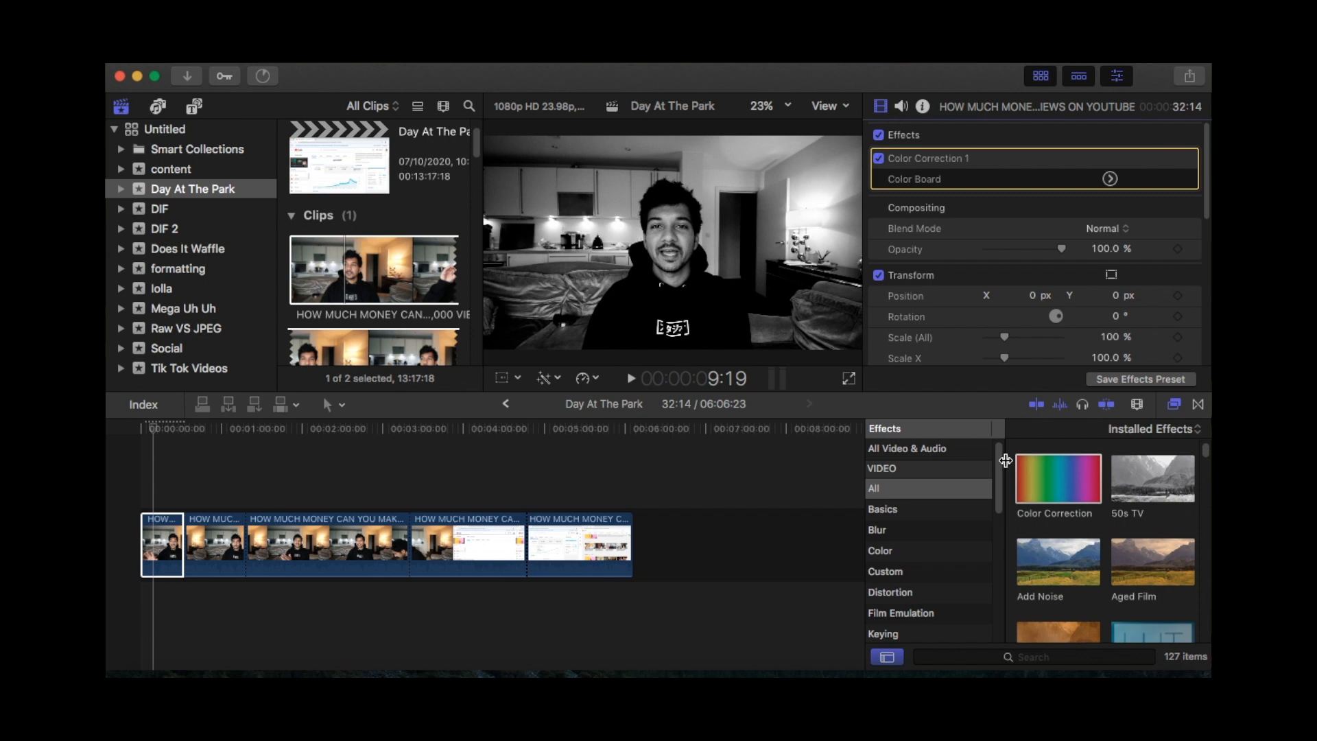
double_click(1046, 562)
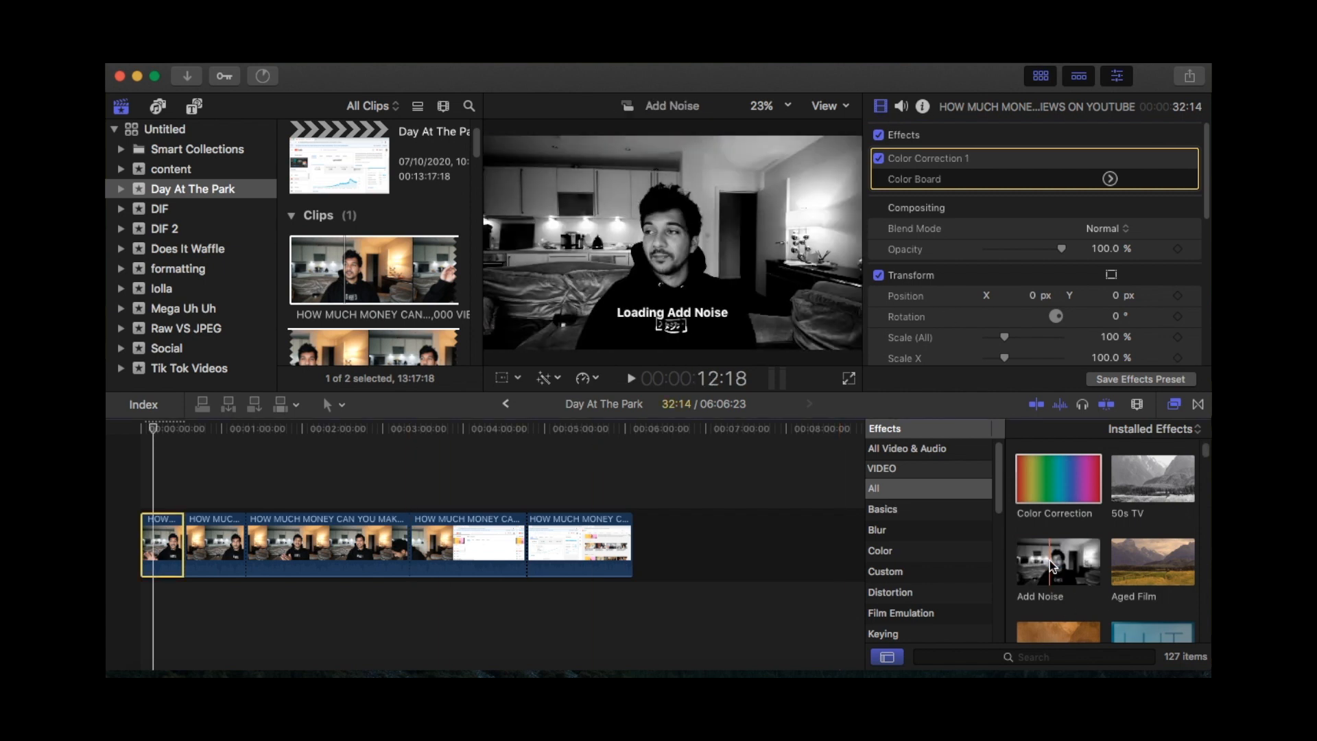
left_click(1130, 553)
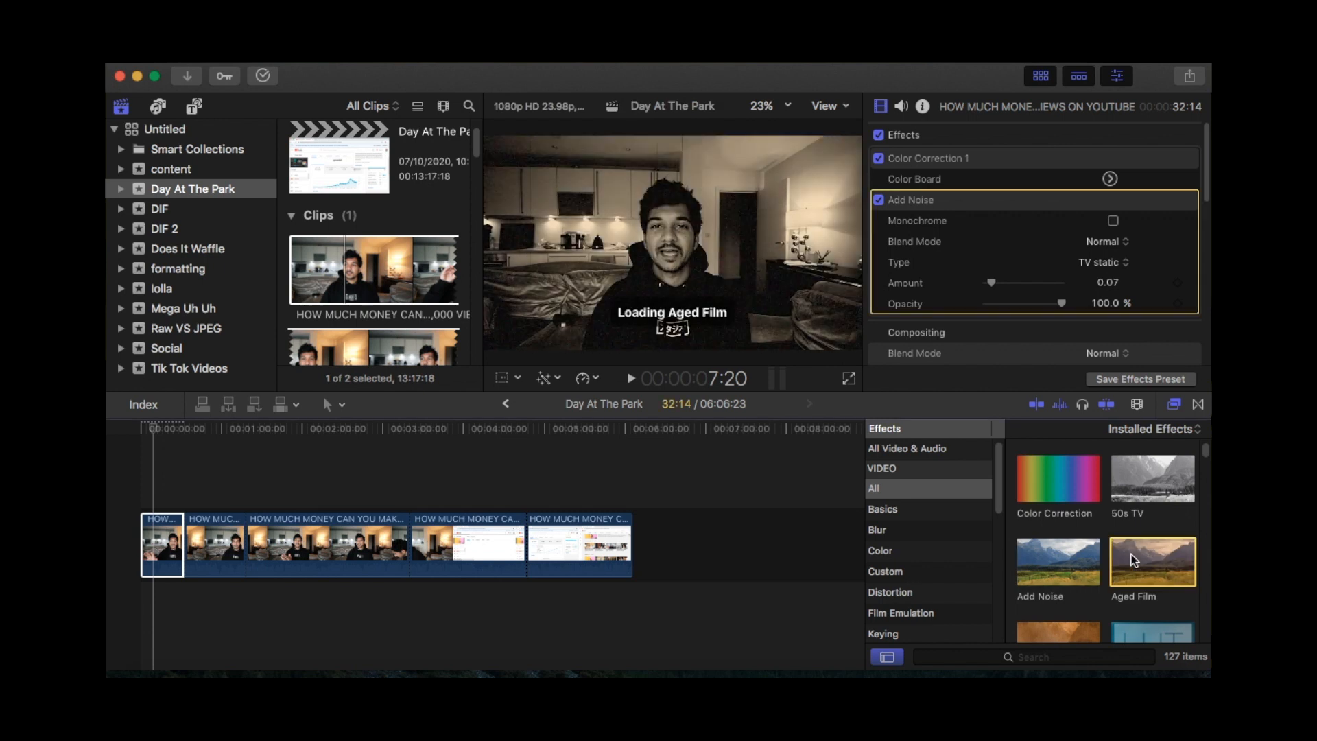
double_click(1130, 554)
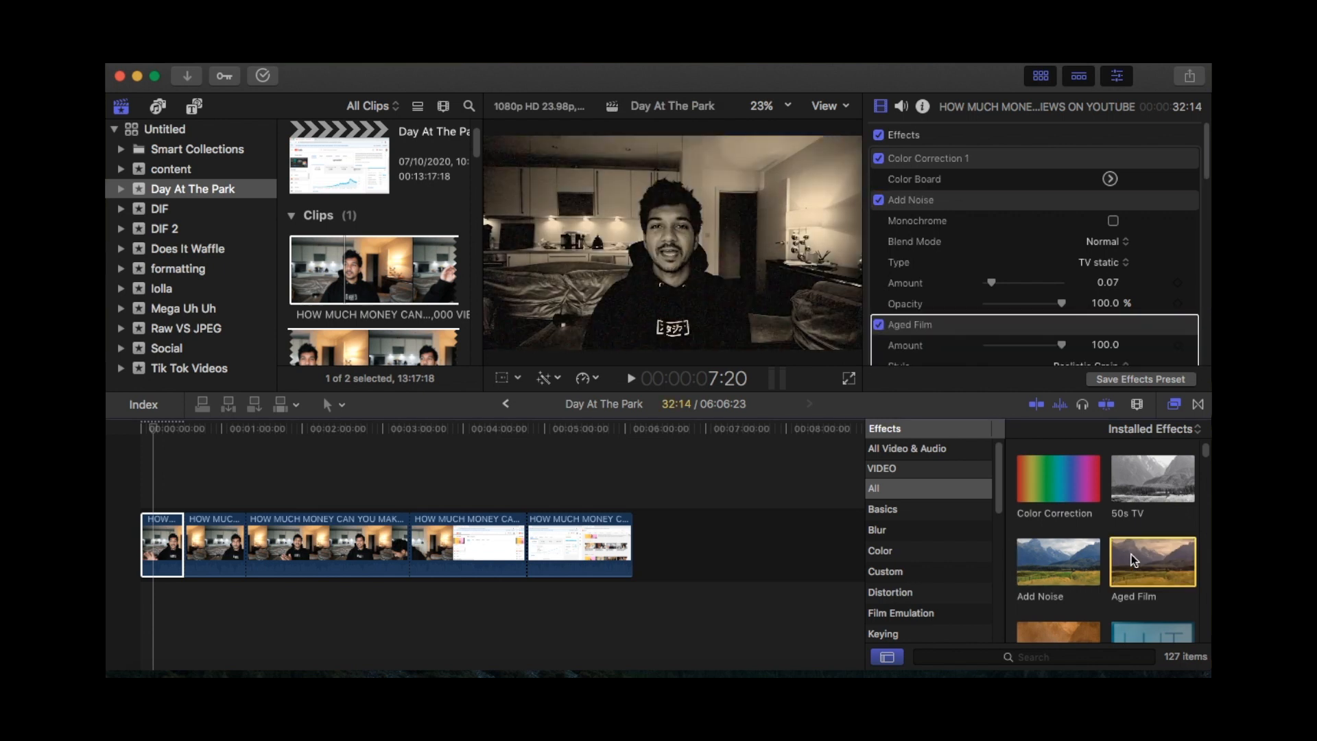
left_click(159, 573)
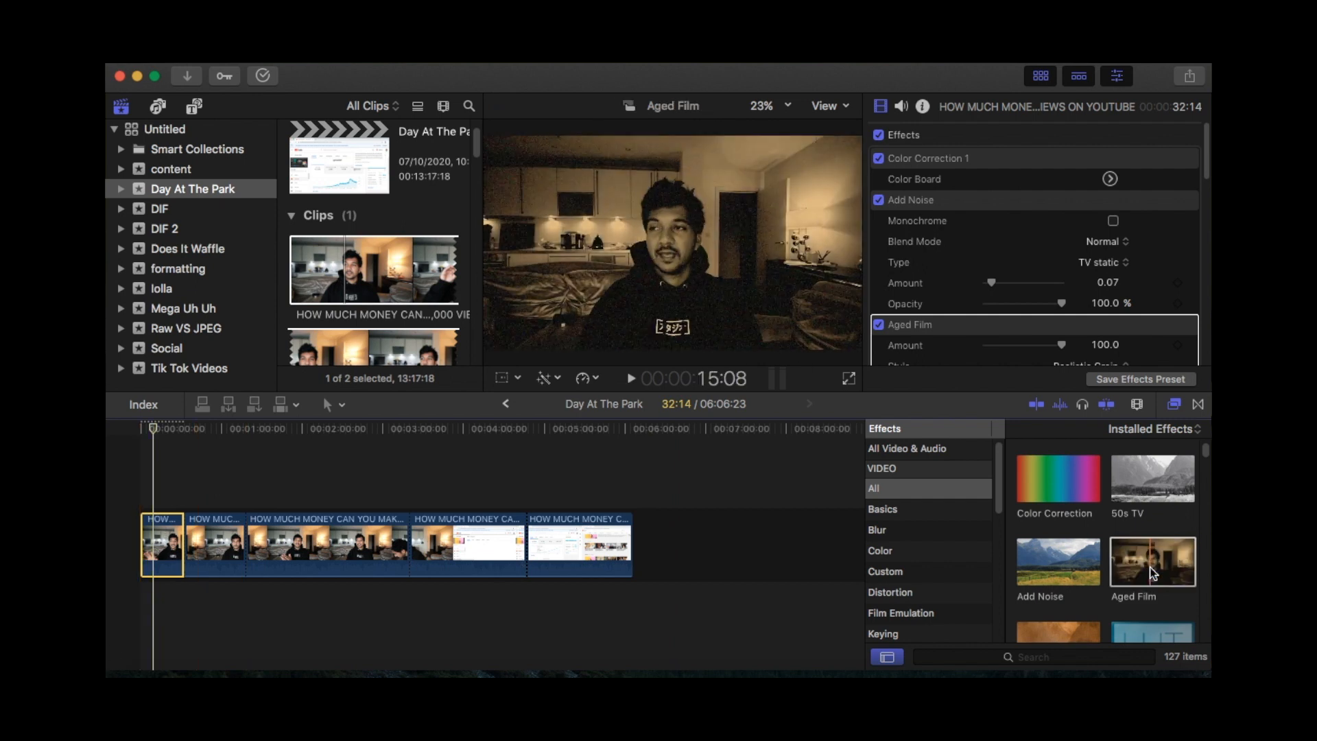
scroll(1153, 573, "down", 2)
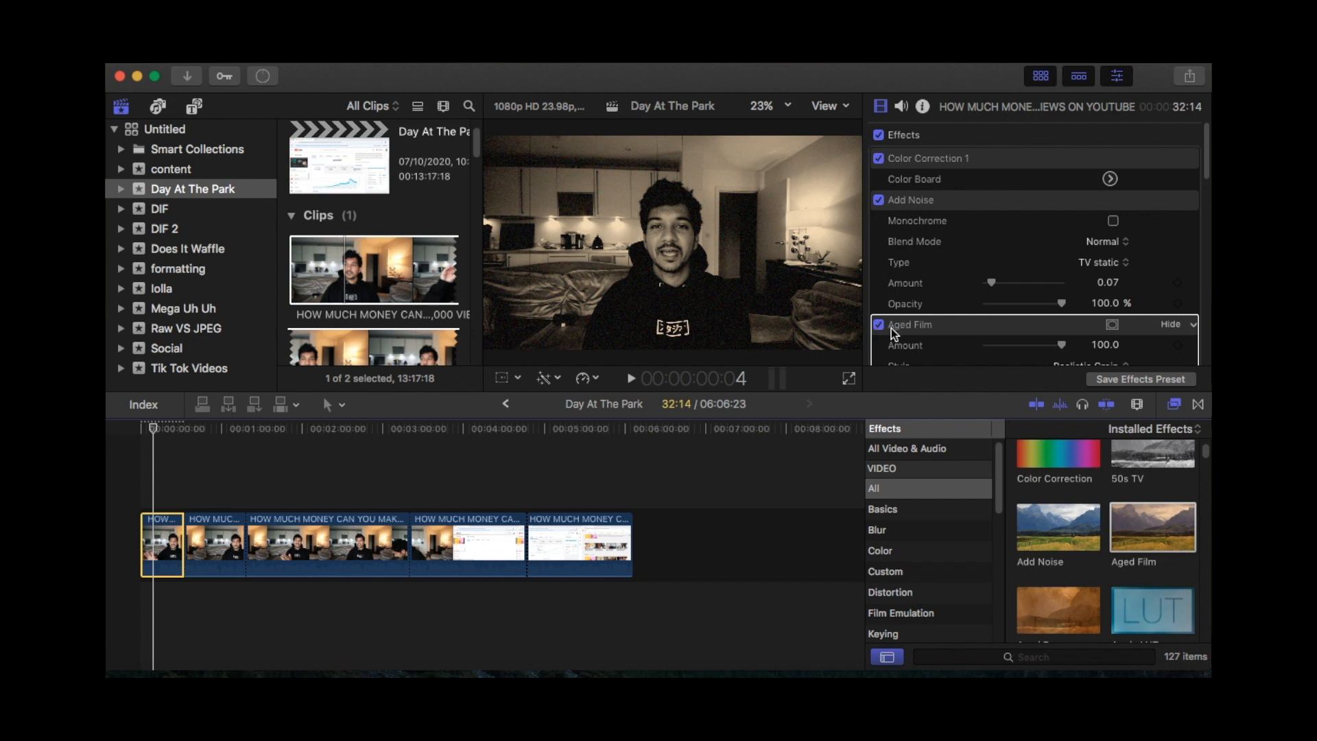
Step: Toggle the first clip's Add Noise and Aged Film effects off and on to compare the picture with and without them
left_click(880, 200)
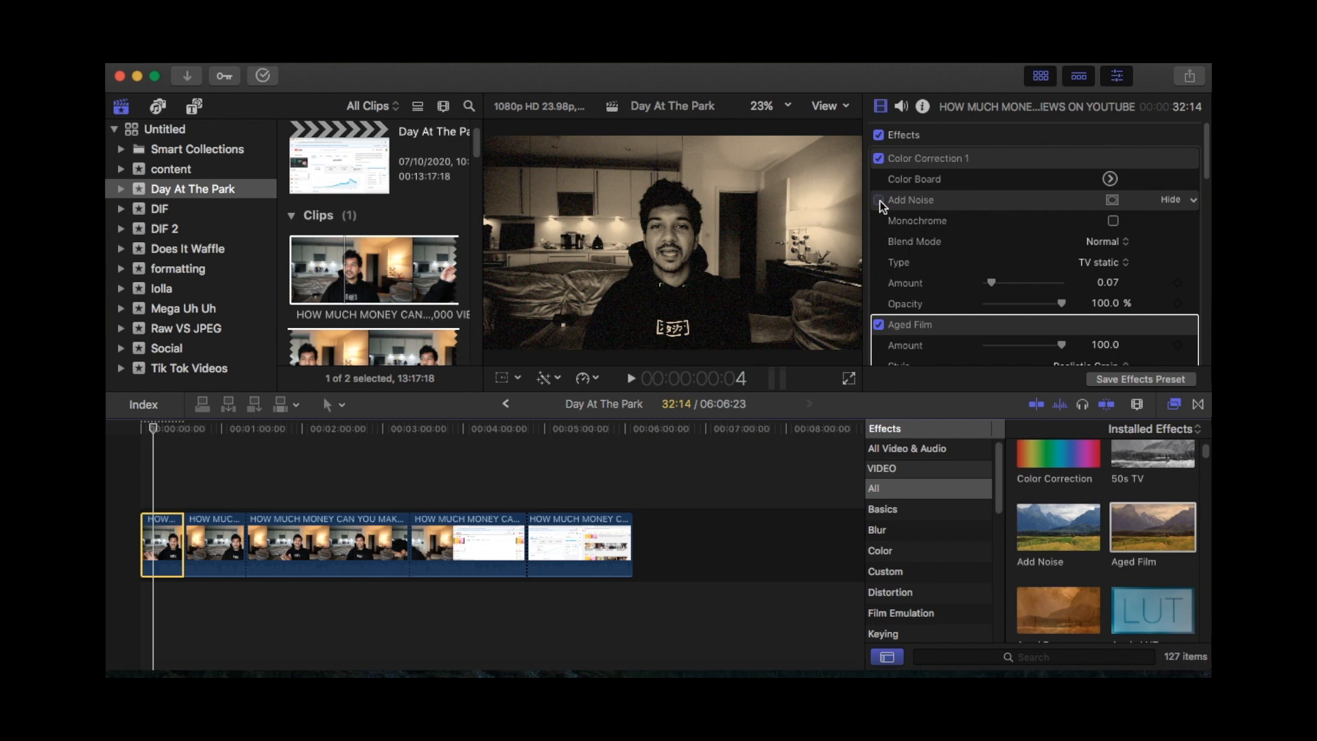
left_click(880, 326)
left_click(879, 326)
left_click(879, 326)
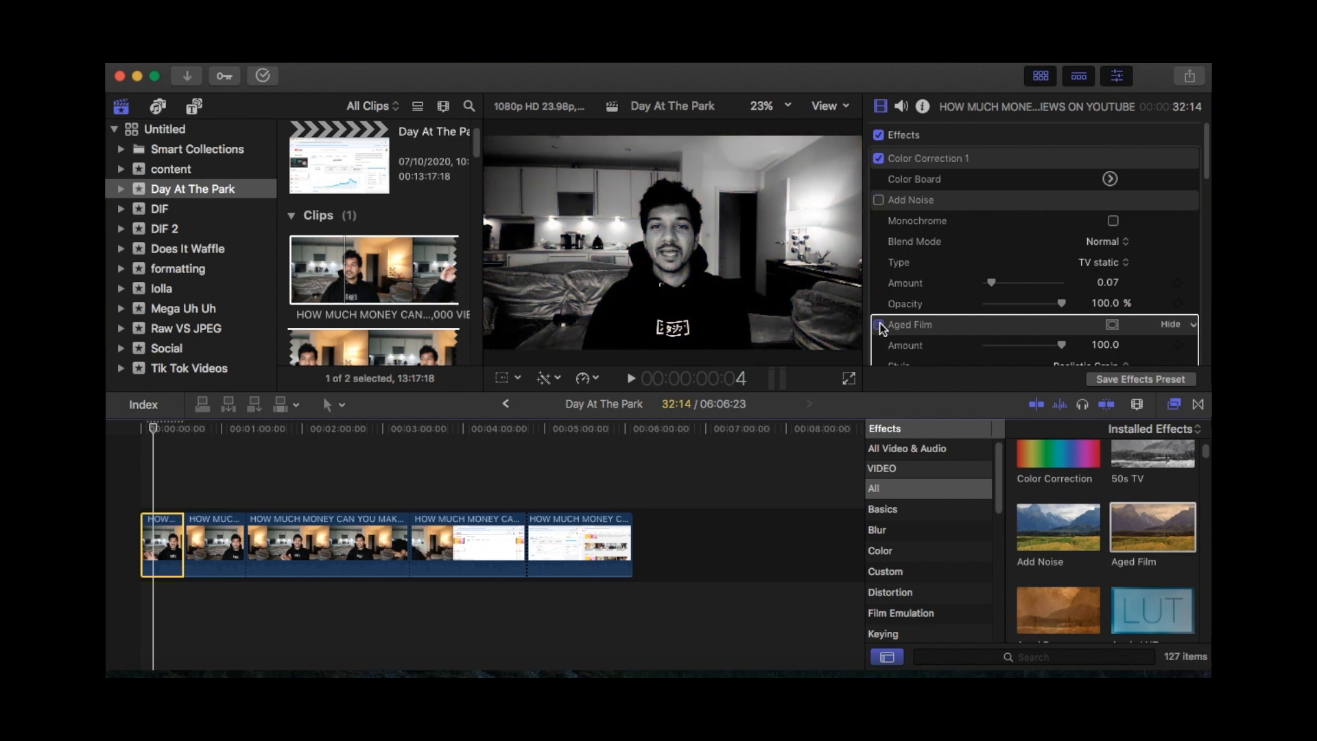
left_click(879, 326)
left_click(879, 326)
left_click(879, 200)
left_click(880, 326)
left_click(880, 326)
Step: Delete the Add Noise and Aged Film effects from the first clip
left_click(918, 204)
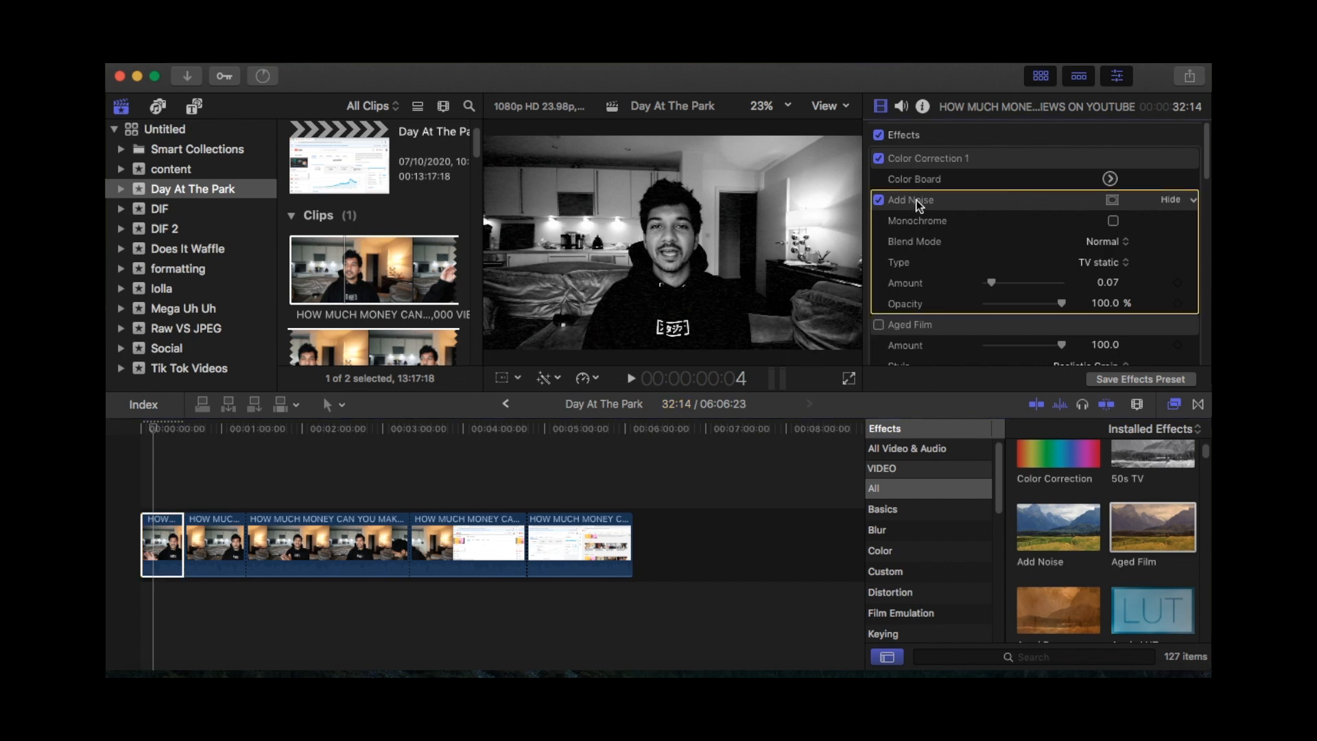
key("Delete")
left_click(927, 197)
key("Delete")
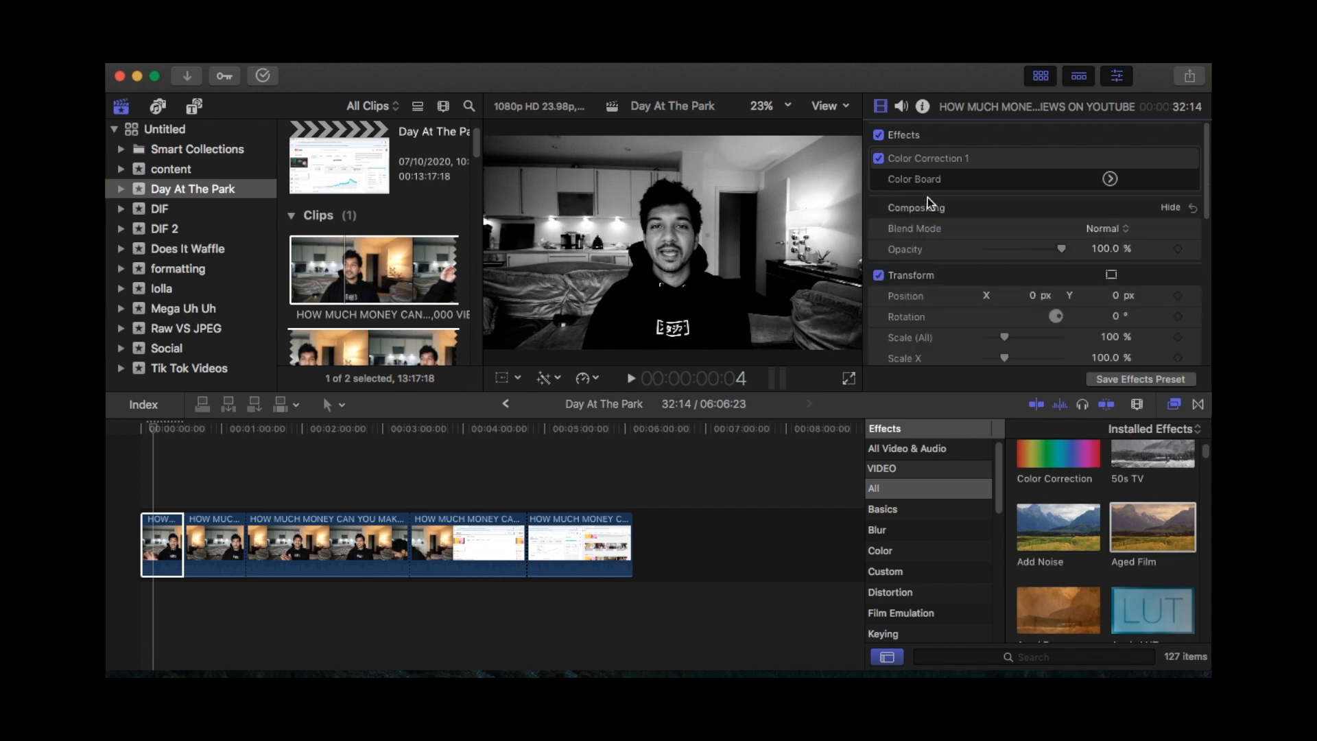
Step: Enlarge the first clip's overall scale to 103% in its Transform settings
left_click(922, 163)
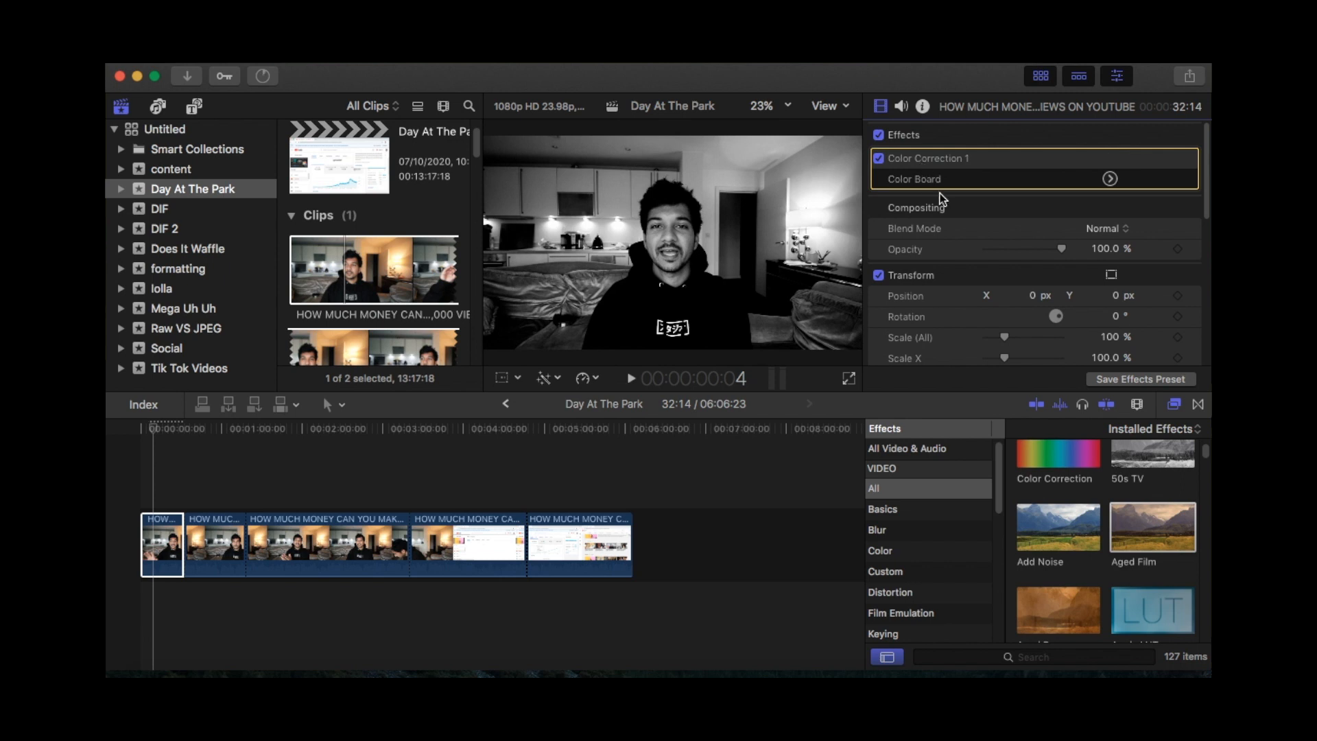
scroll(1012, 281, "down", 3)
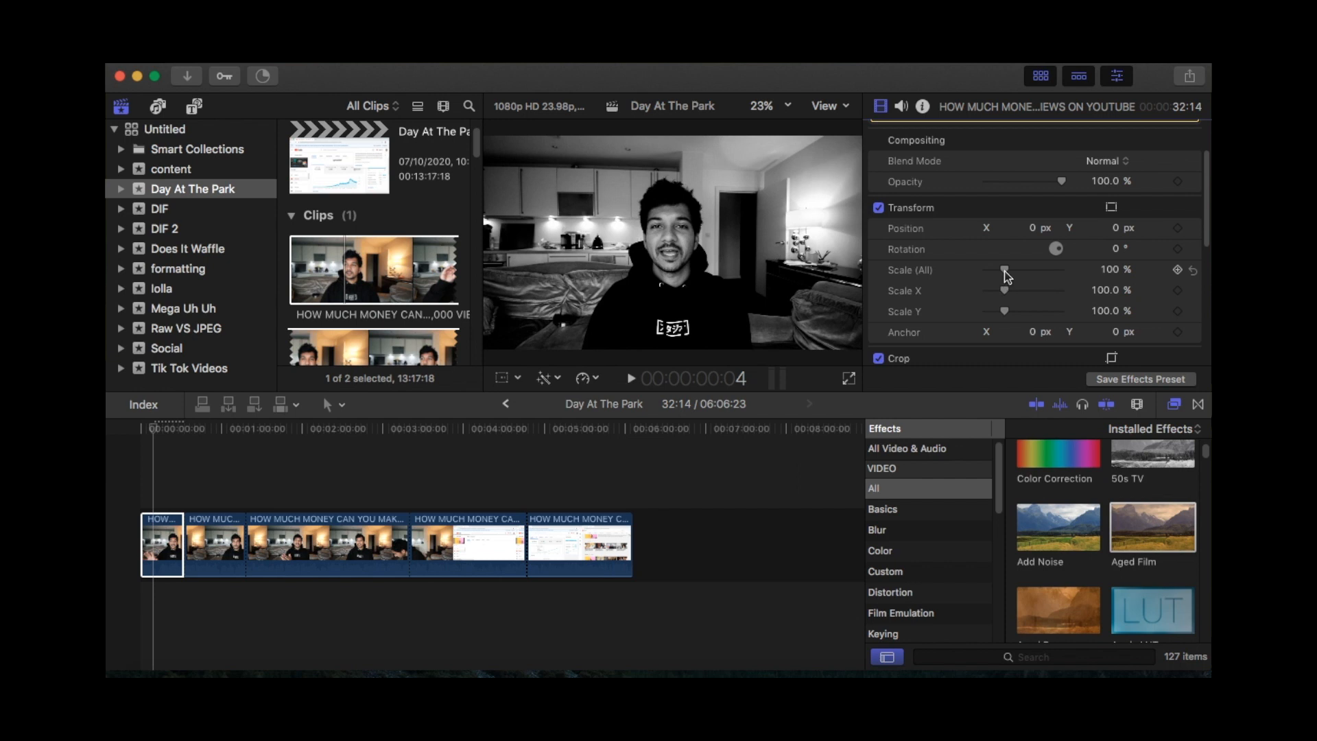
mouse_move(1006, 275)
left_mouse_down()
mouse_move(1031, 275)
mouse_move(987, 273)
mouse_move(1005, 280)
left_mouse_up()
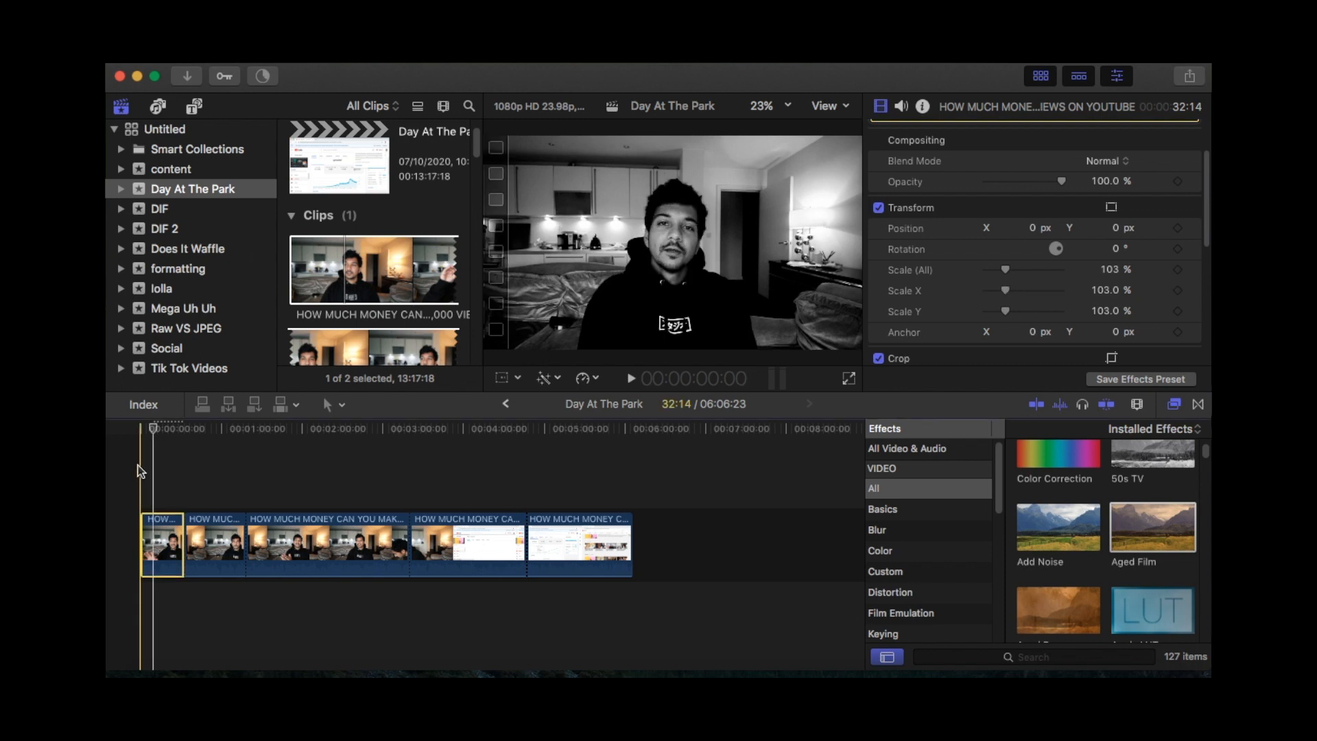
Step: Place a Basic Title above the first clip at the very start of the timeline
left_click(140, 429)
left_click(195, 108)
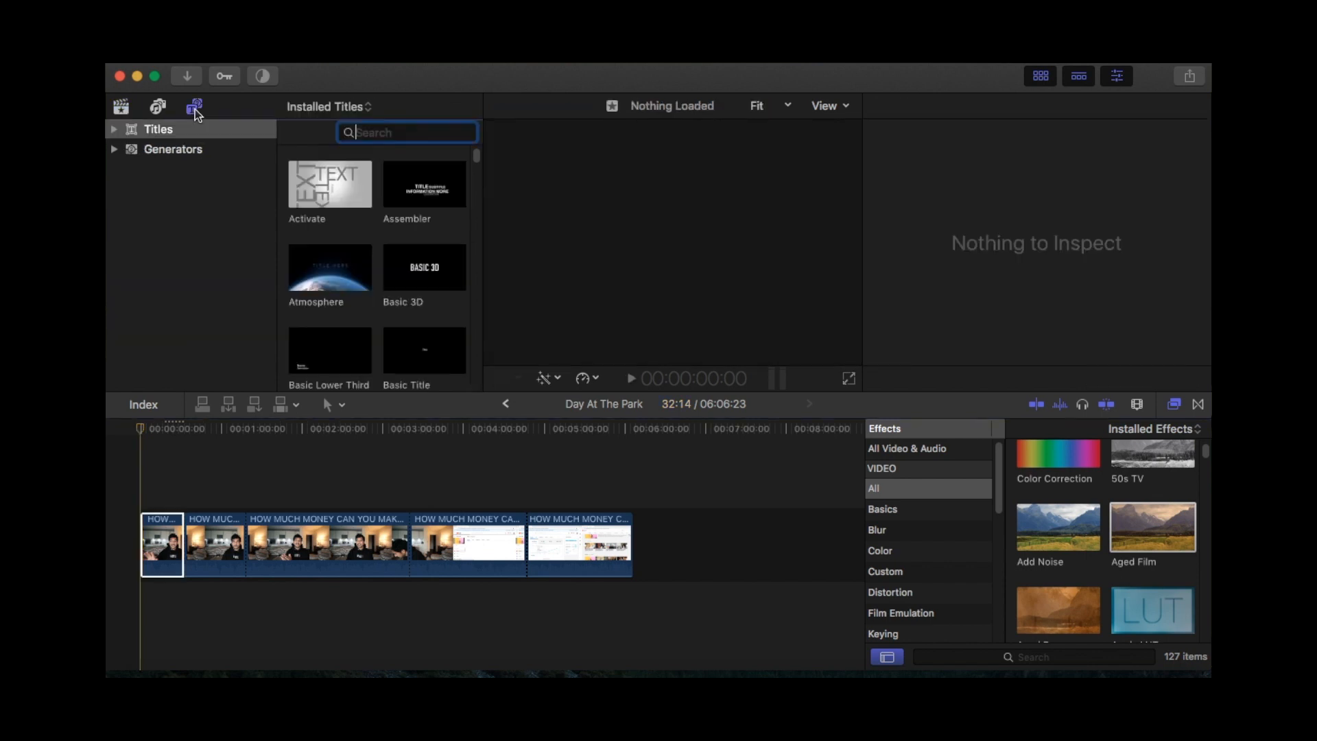
scroll(321, 291, "down", 3)
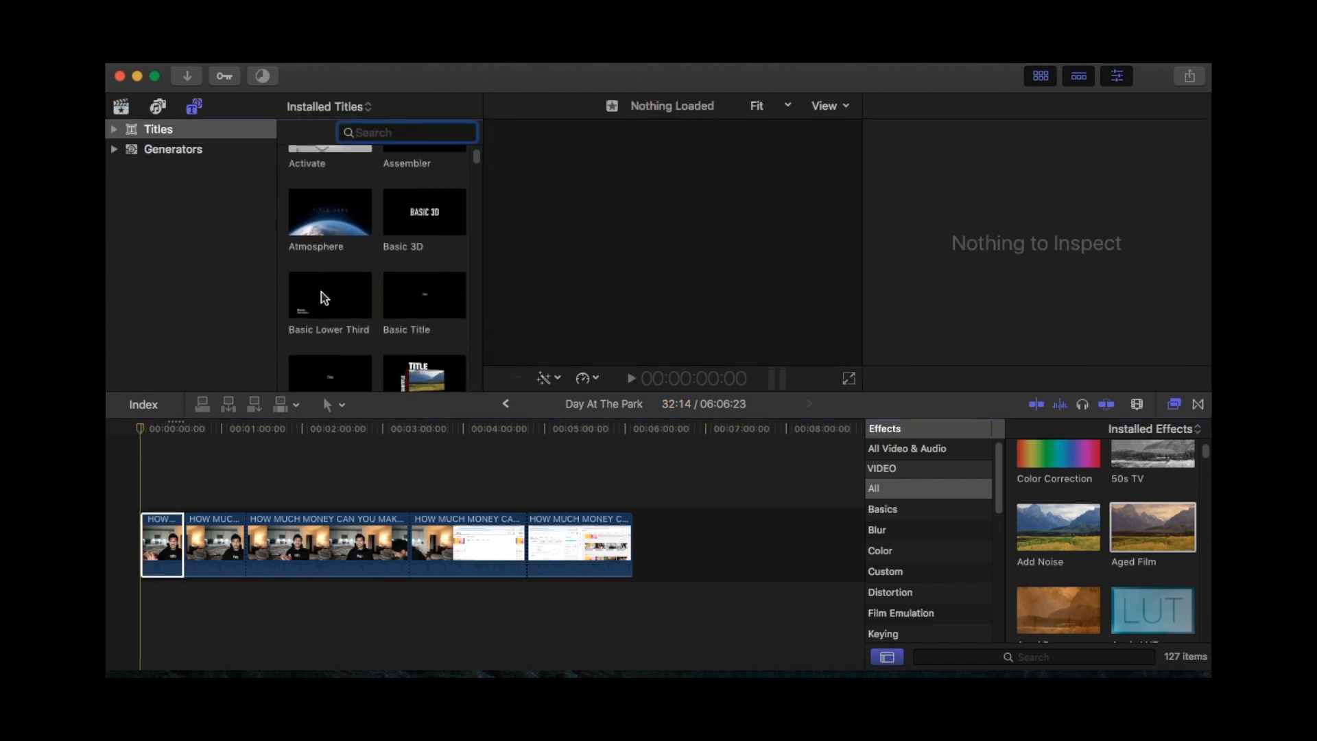
scroll(321, 291, "up", 1)
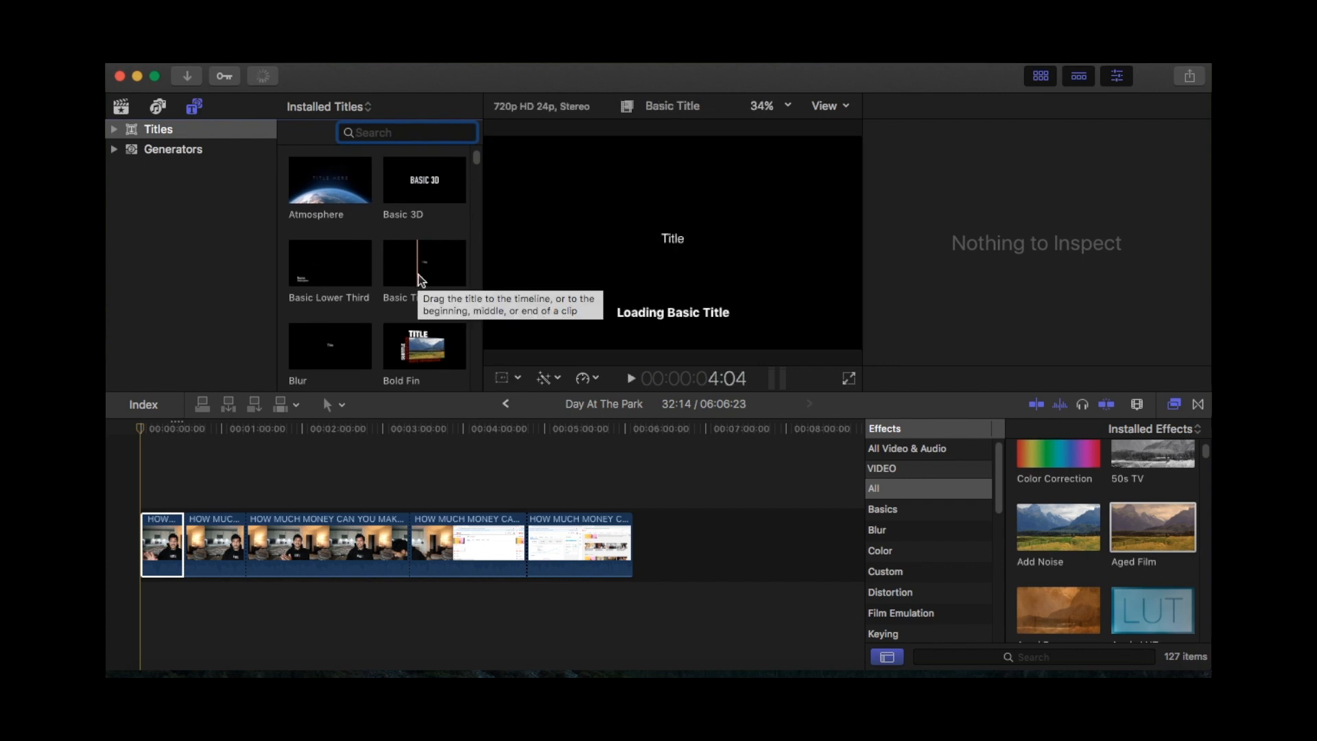
left_click_drag(423, 277, 143, 488)
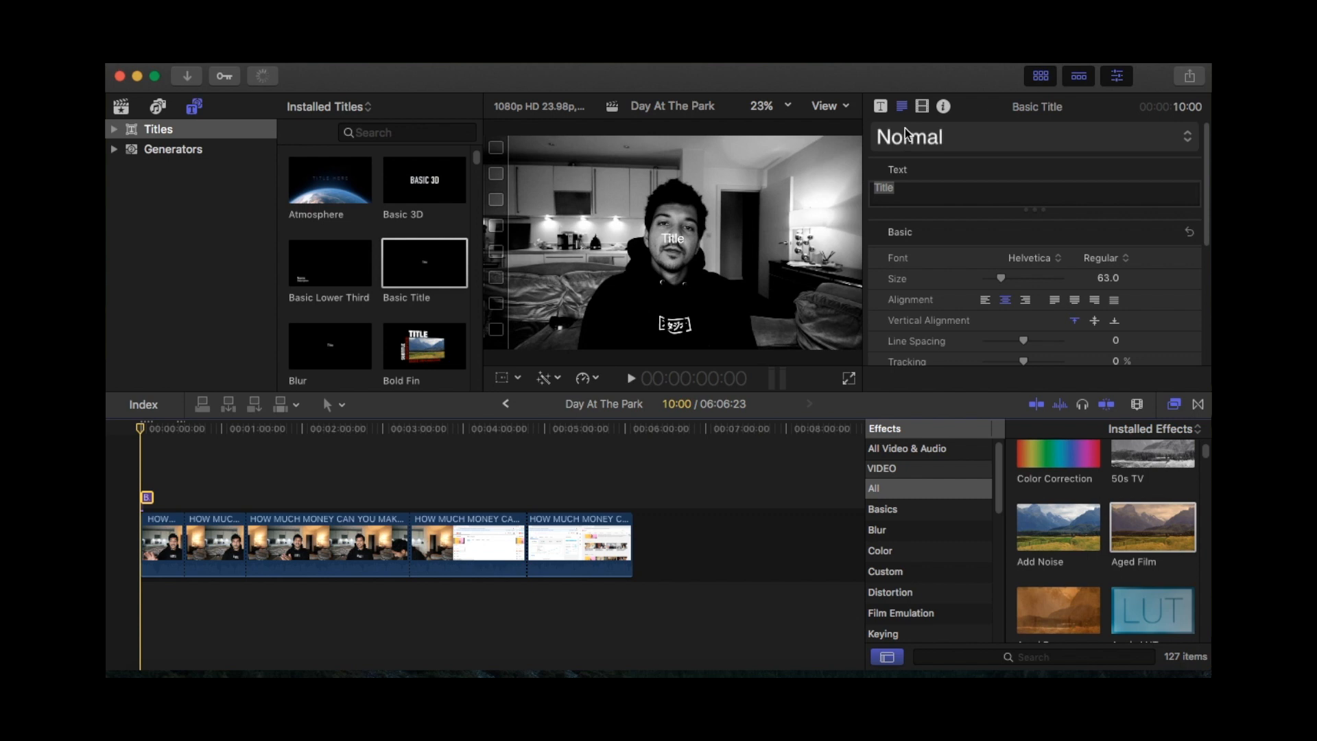
Step: Replace the title's text with "hello" and set its Helvetica font style to Bold
left_click(899, 191)
key("BackSpace")
key("BackSpace")
key("BackSpace")
key("BackSpace")
key("BackSpace")
type("hello")
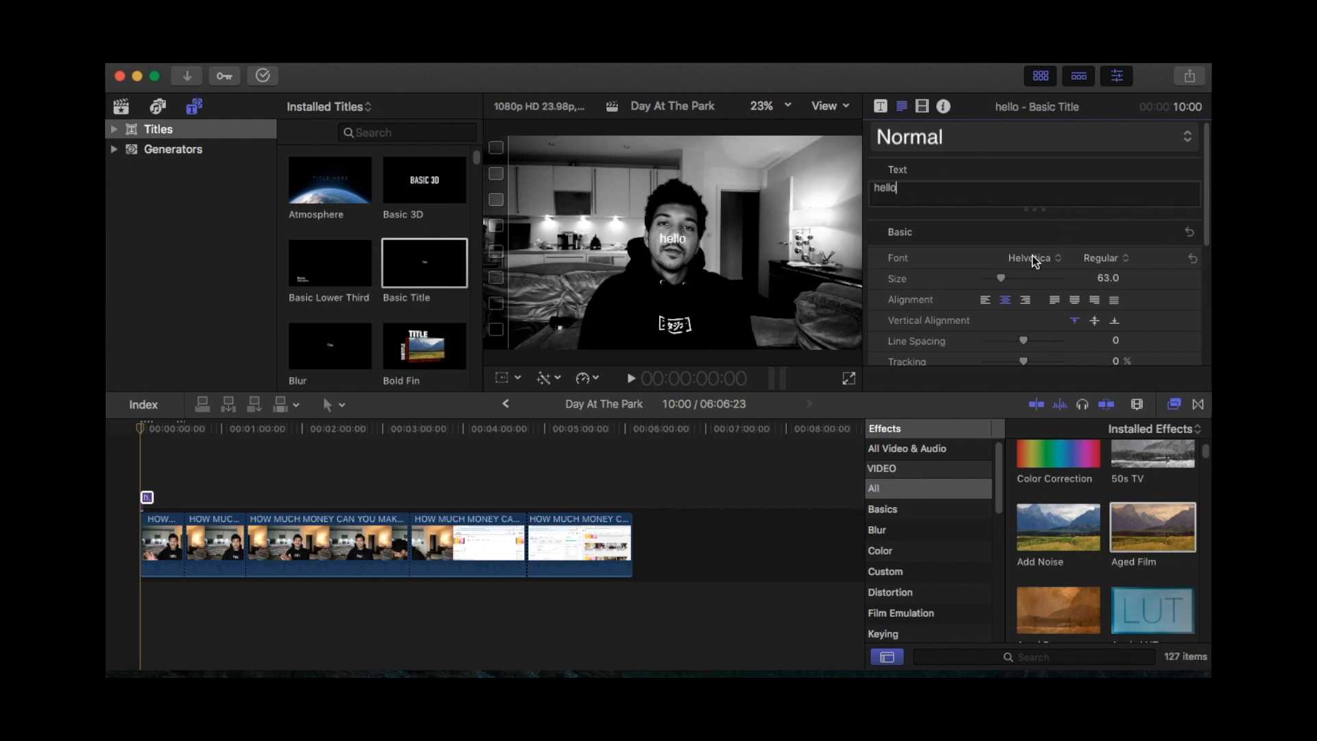
left_click(1096, 265)
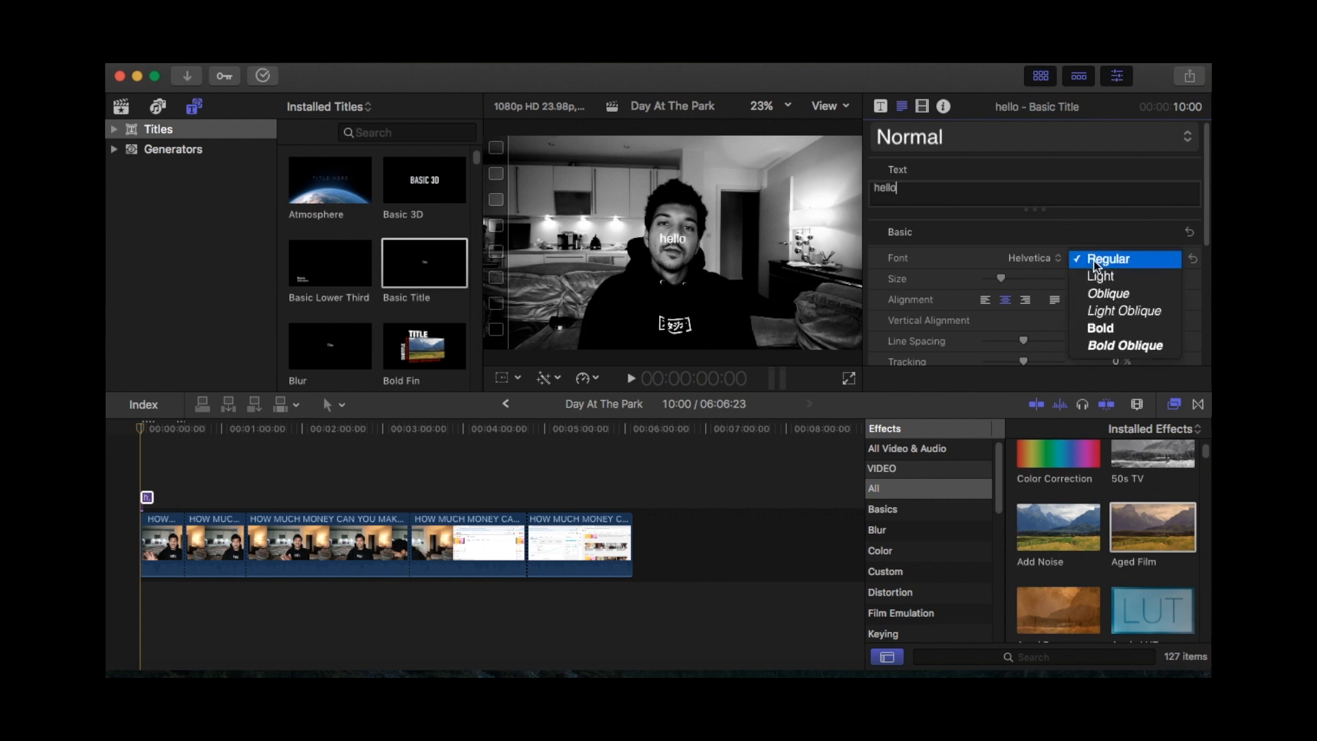
left_click(1096, 328)
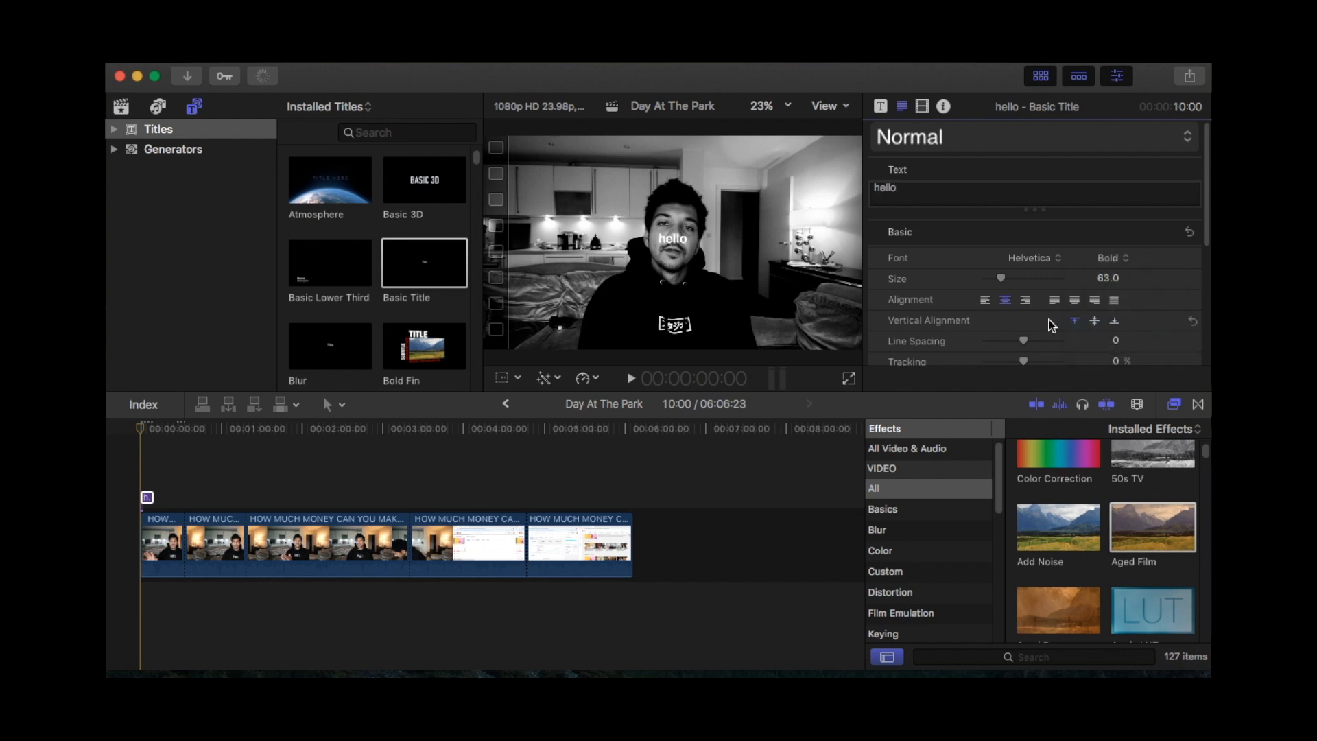
Step: Set the title's line spacing to 1.0 and its tracking to 33.7%
scroll(1048, 319, "down", 2)
scroll(1048, 319, "down", 1)
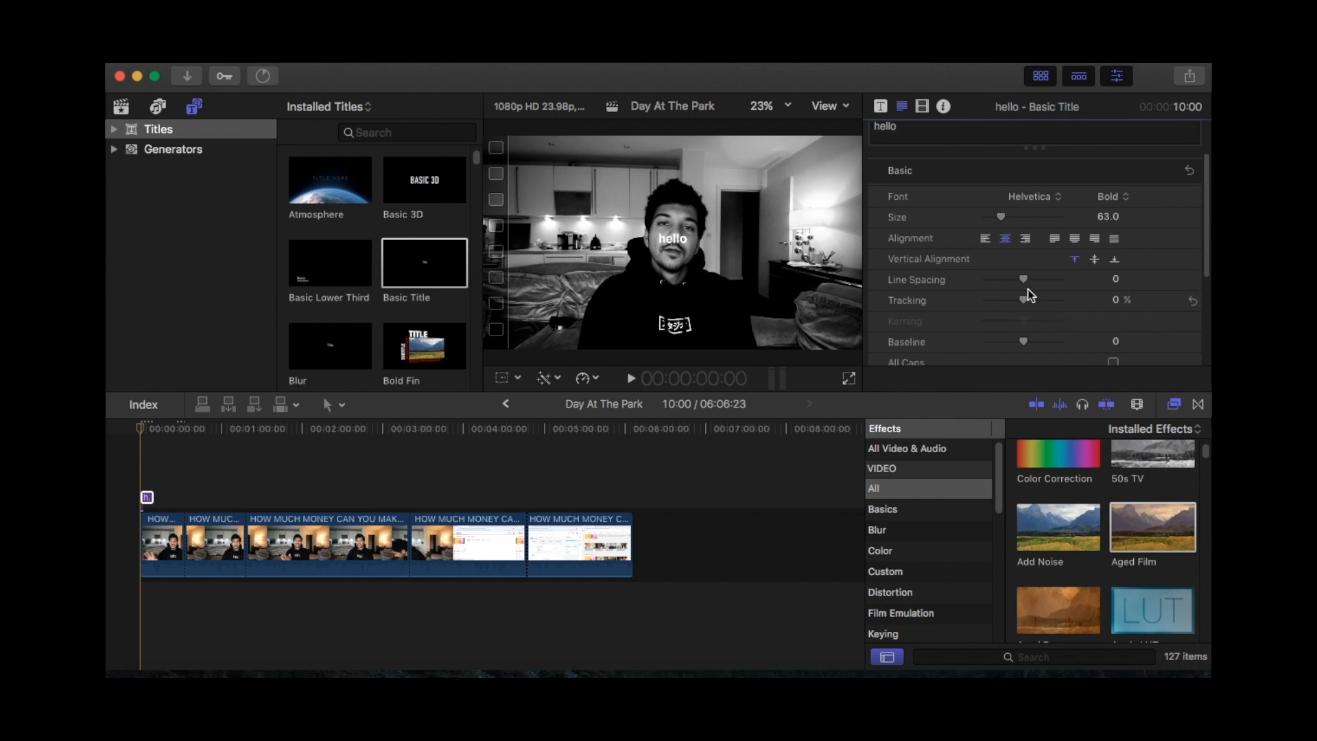
mouse_move(1023, 280)
left_mouse_down()
mouse_move(1048, 275)
mouse_move(1004, 285)
mouse_move(1021, 295)
left_mouse_up()
left_click_drag(1022, 301, 1035, 303)
Step: Change the title's face color to a light yellow using the color wheel
scroll(1036, 303, "down", 3)
scroll(1036, 303, "down", 5)
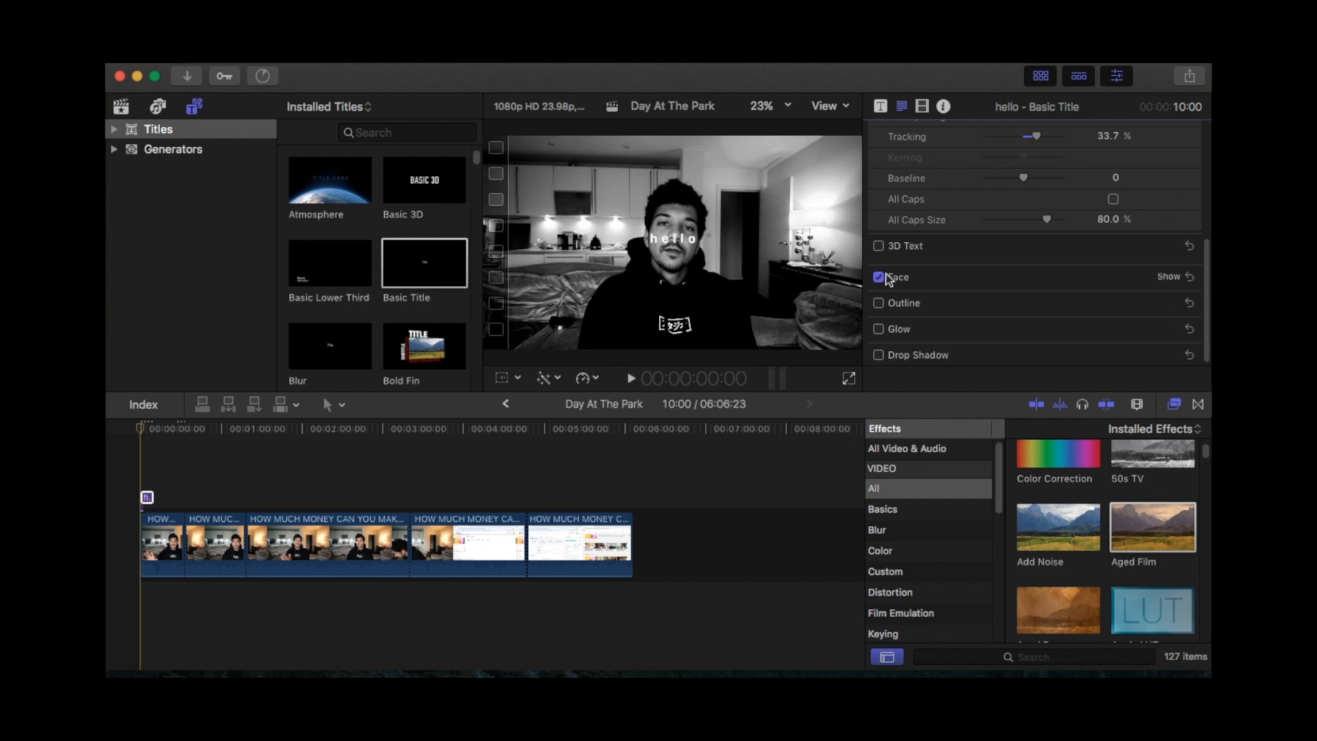
left_click(1168, 277)
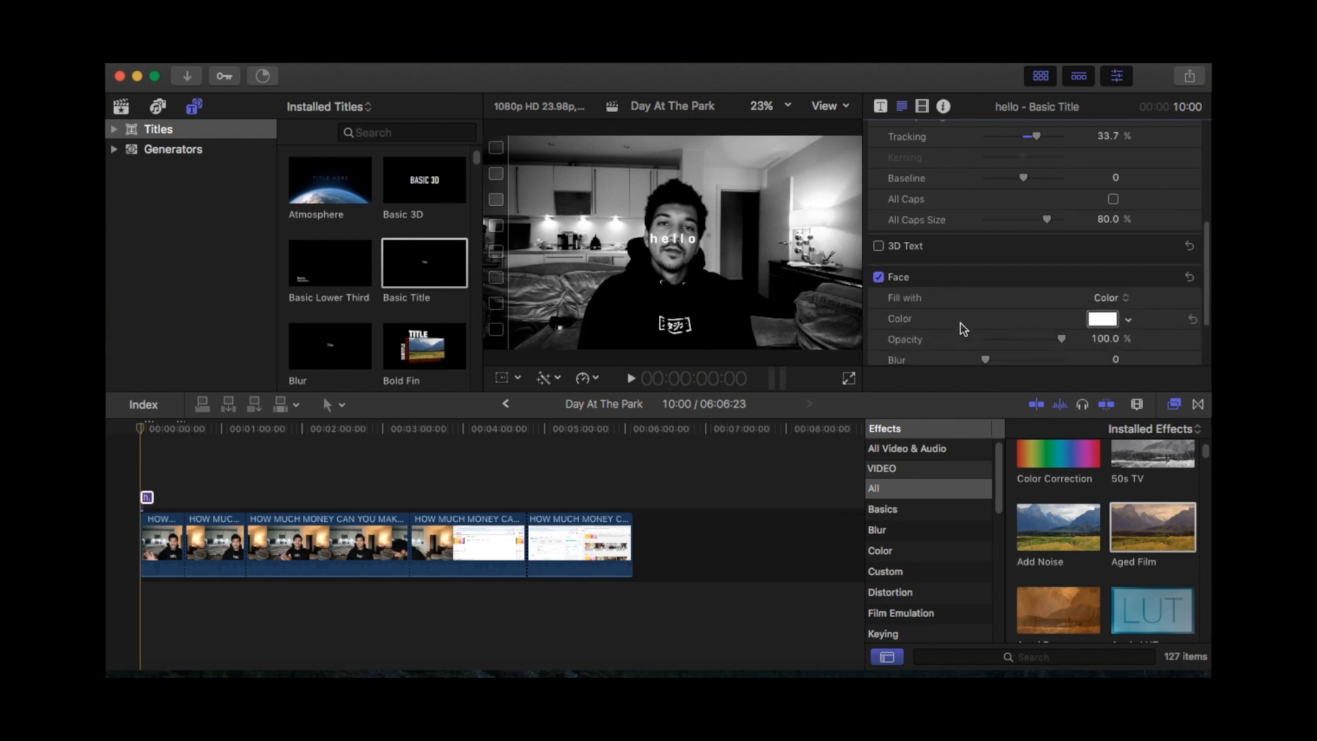
left_click(1102, 320)
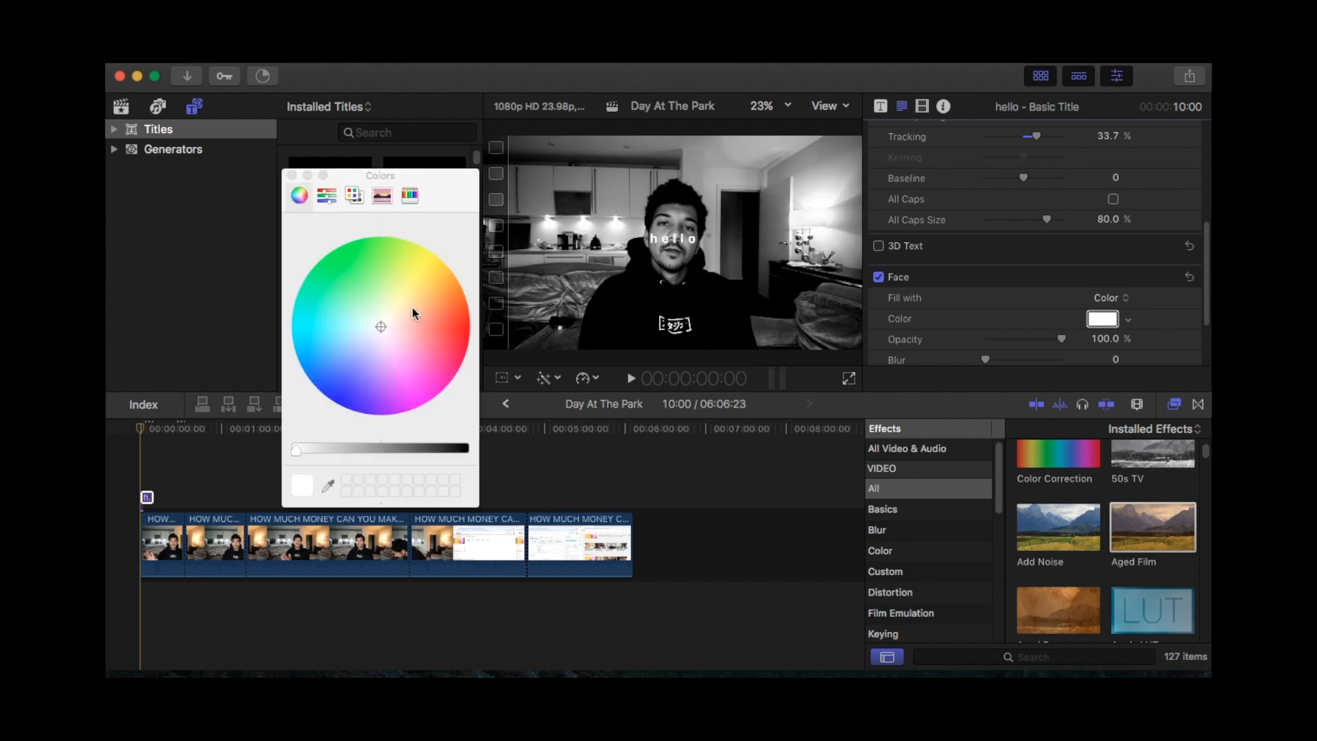
left_click_drag(390, 328, 409, 280)
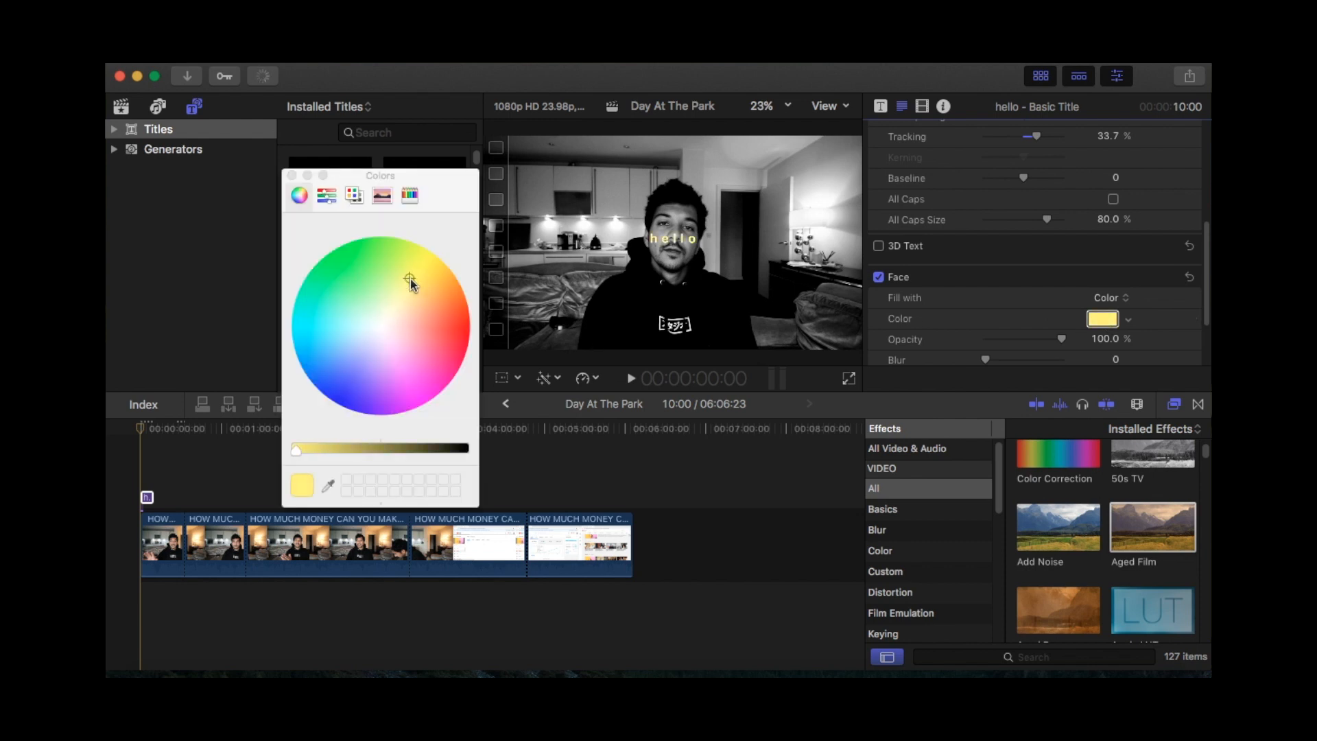
left_click(291, 175)
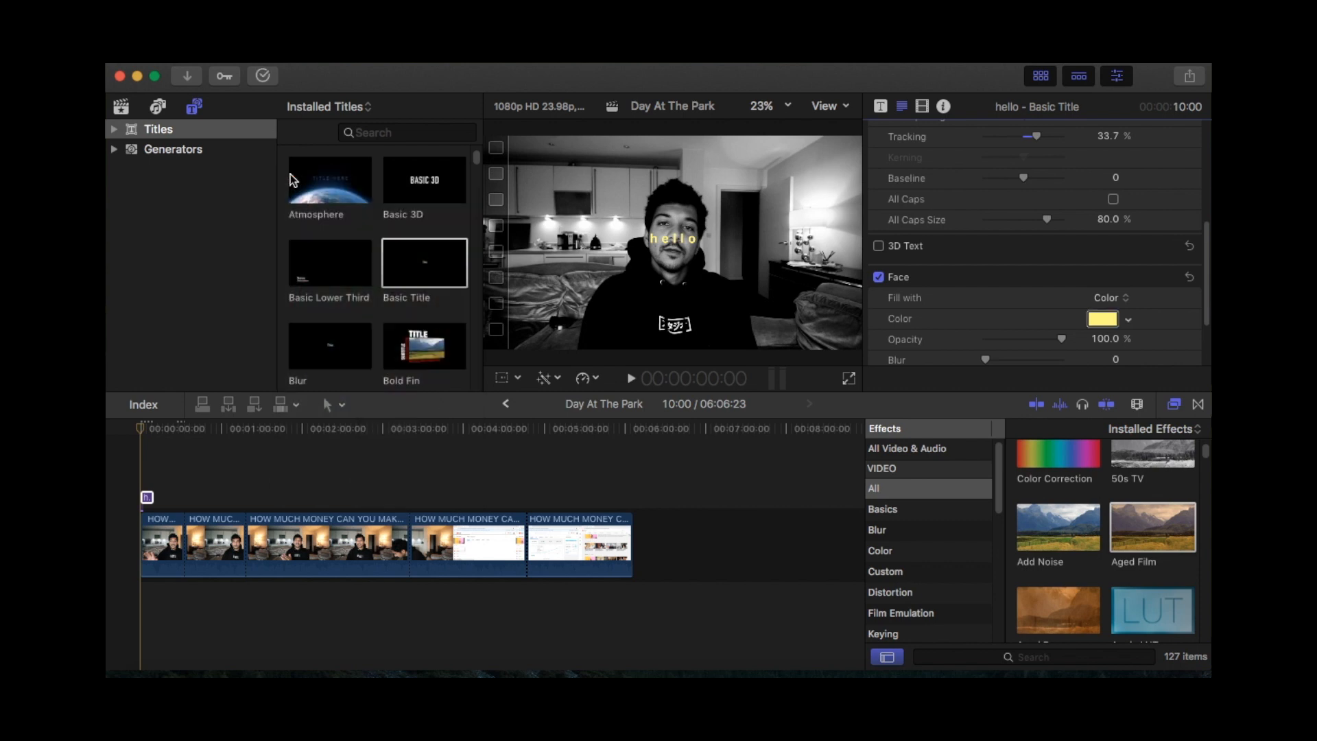
scroll(1070, 244, "up", 5)
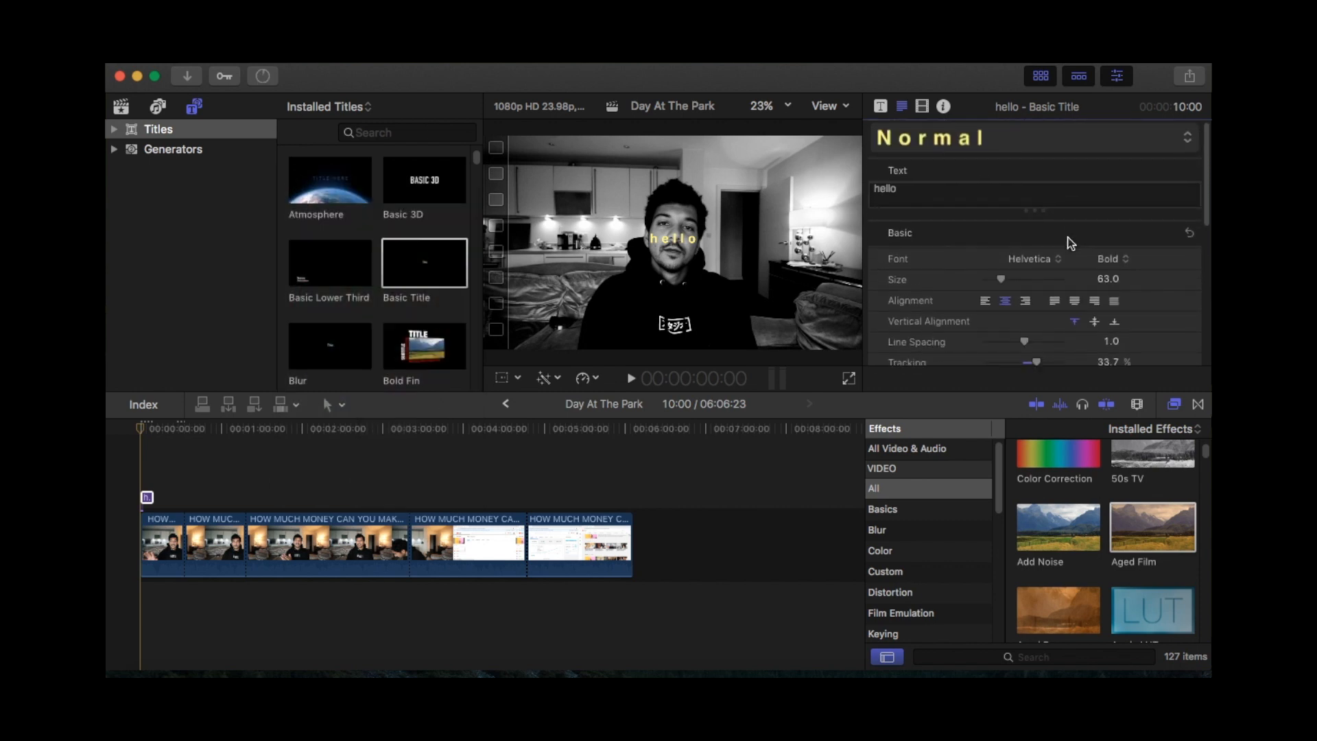
Step: Move the "hello" title along the timeline so it starts a few seconds into the first clip
left_click(146, 496)
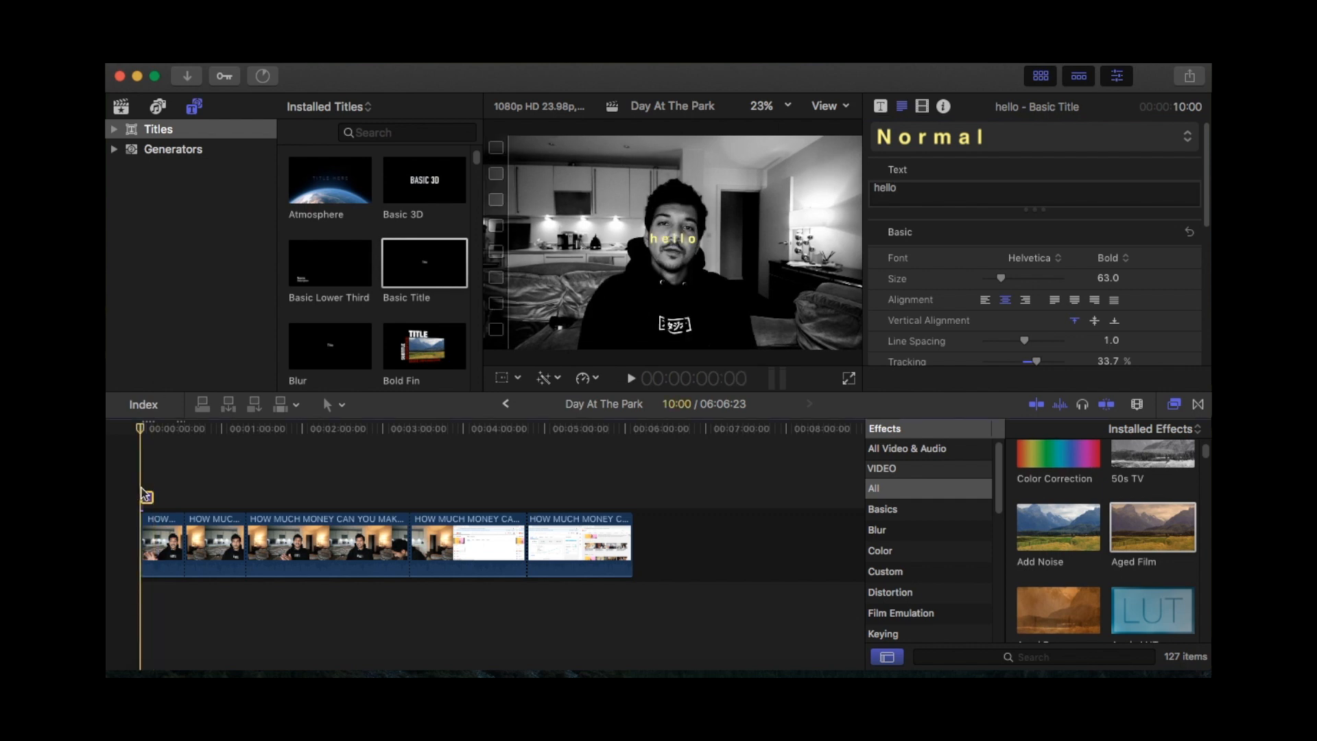
key("super+equal")
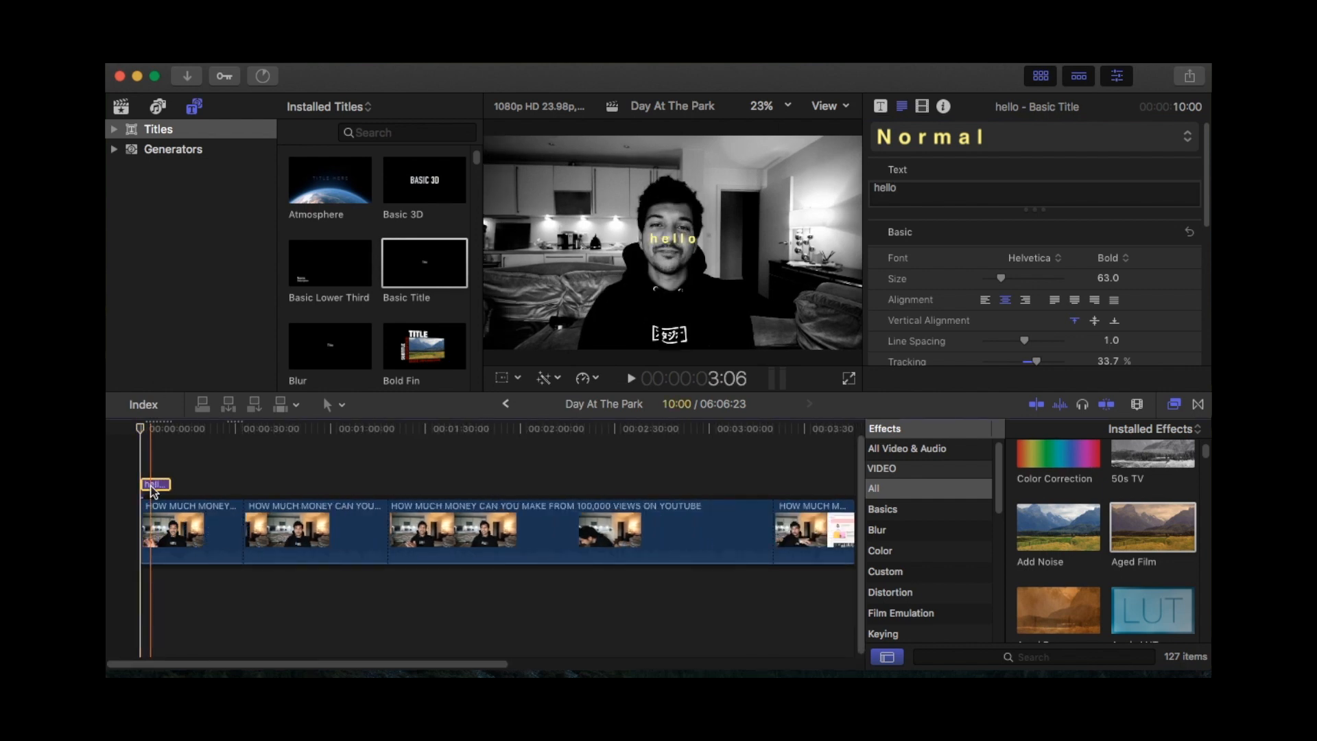
left_click_drag(152, 489, 175, 491)
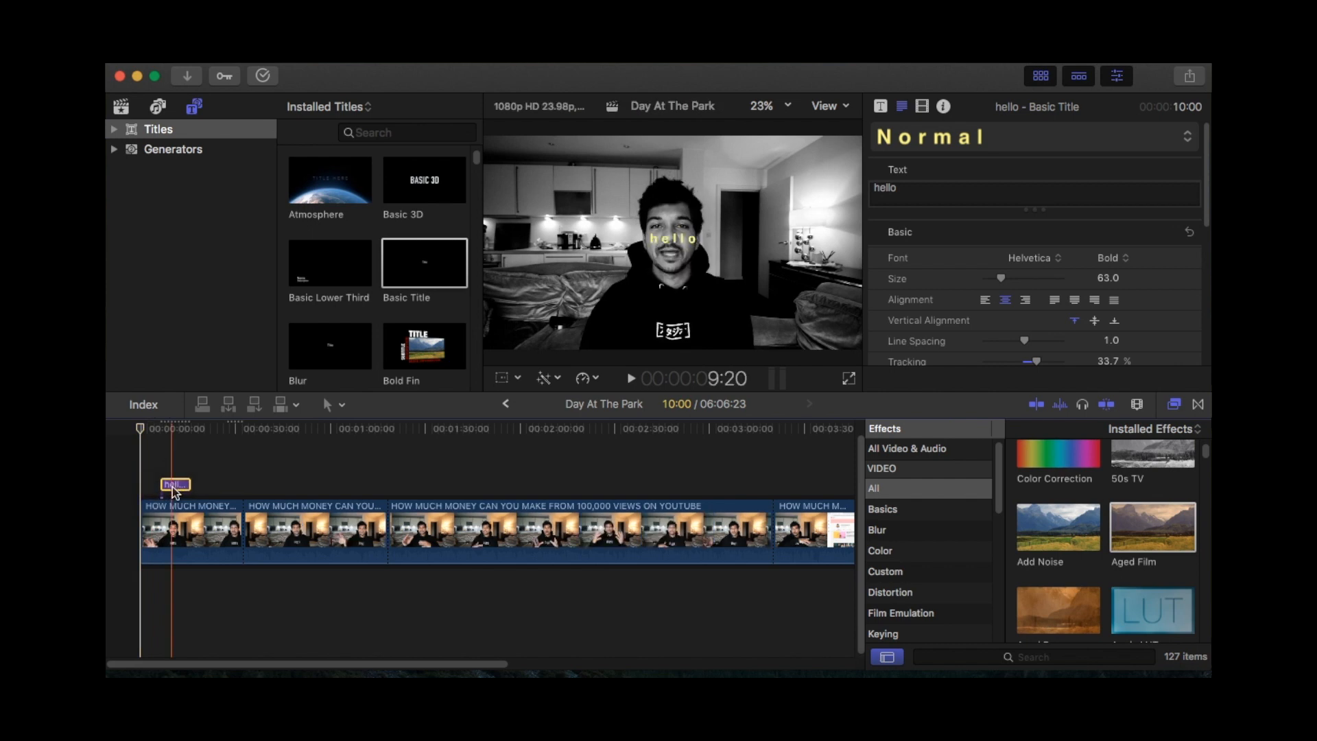
Step: Add the Cross Dissolve transition to the "hello" title and play the timeline from its start to preview it
left_click(1198, 405)
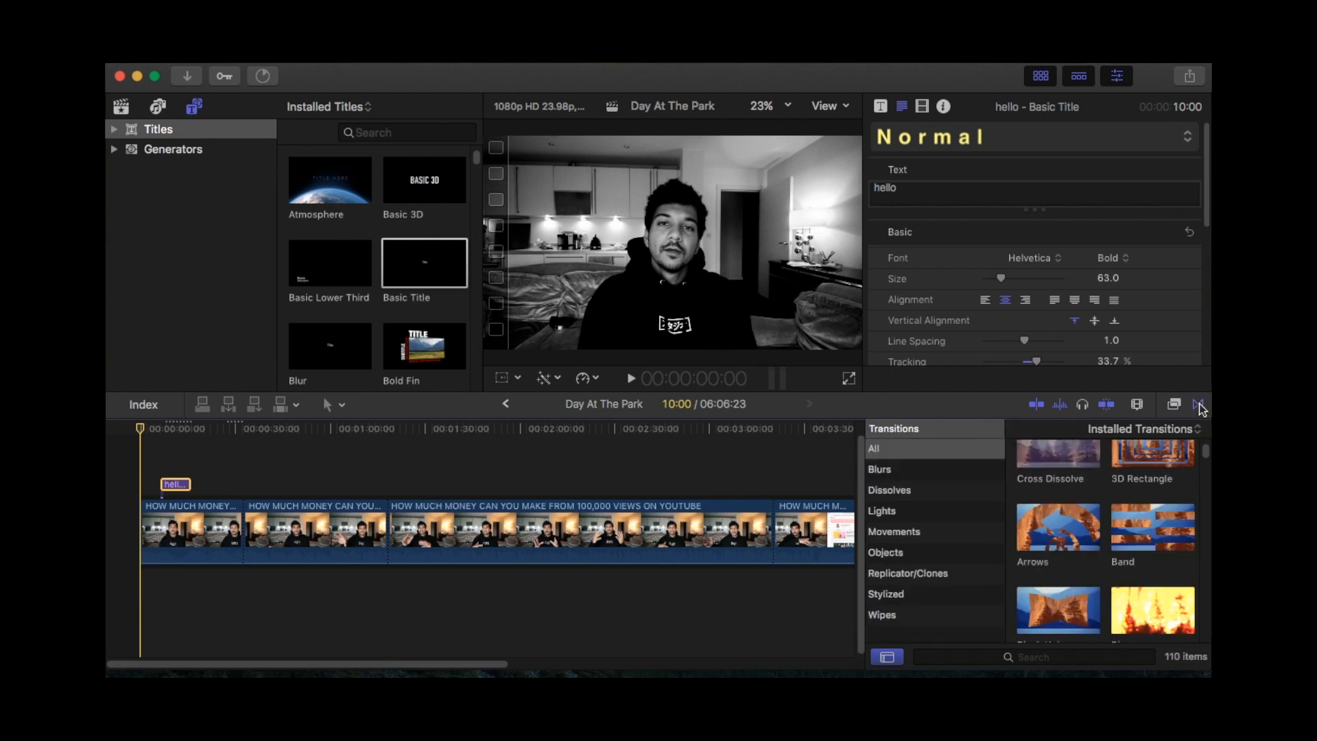
scroll(1122, 516, "up", 1)
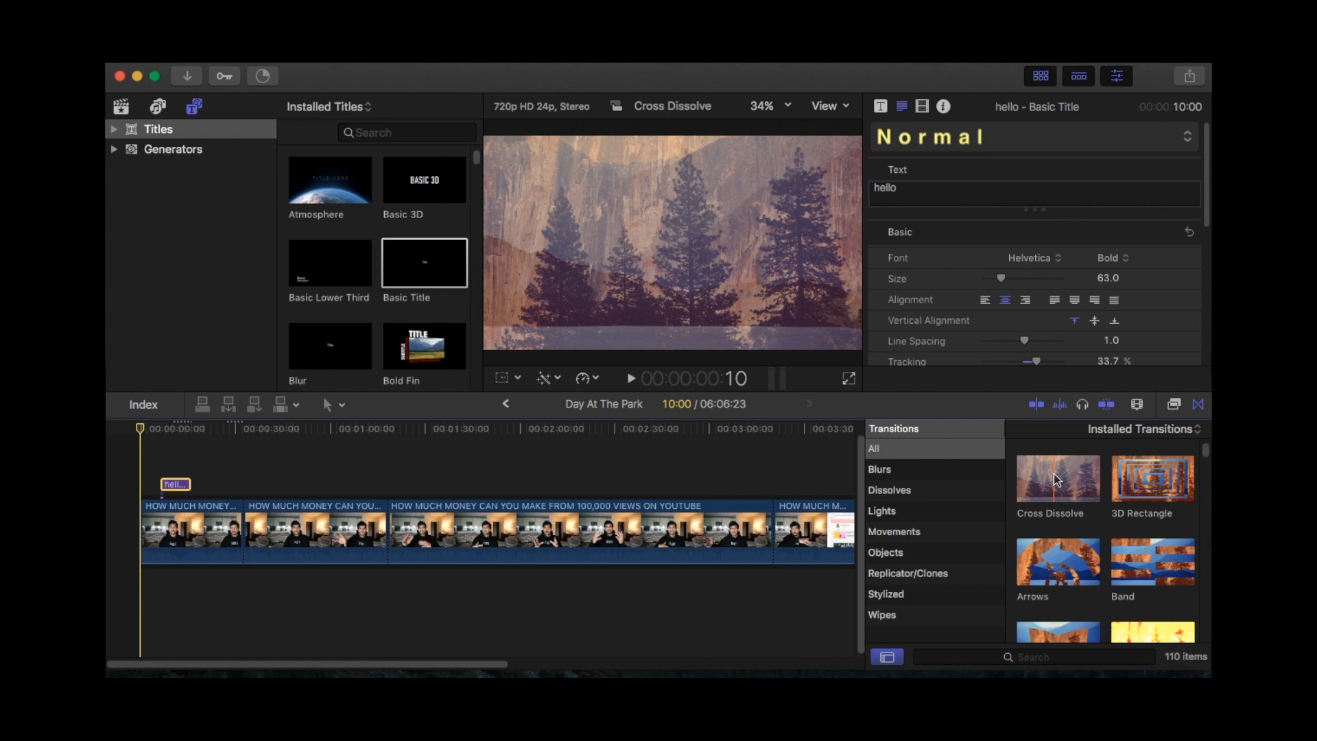
left_click_drag(1053, 474, 177, 491)
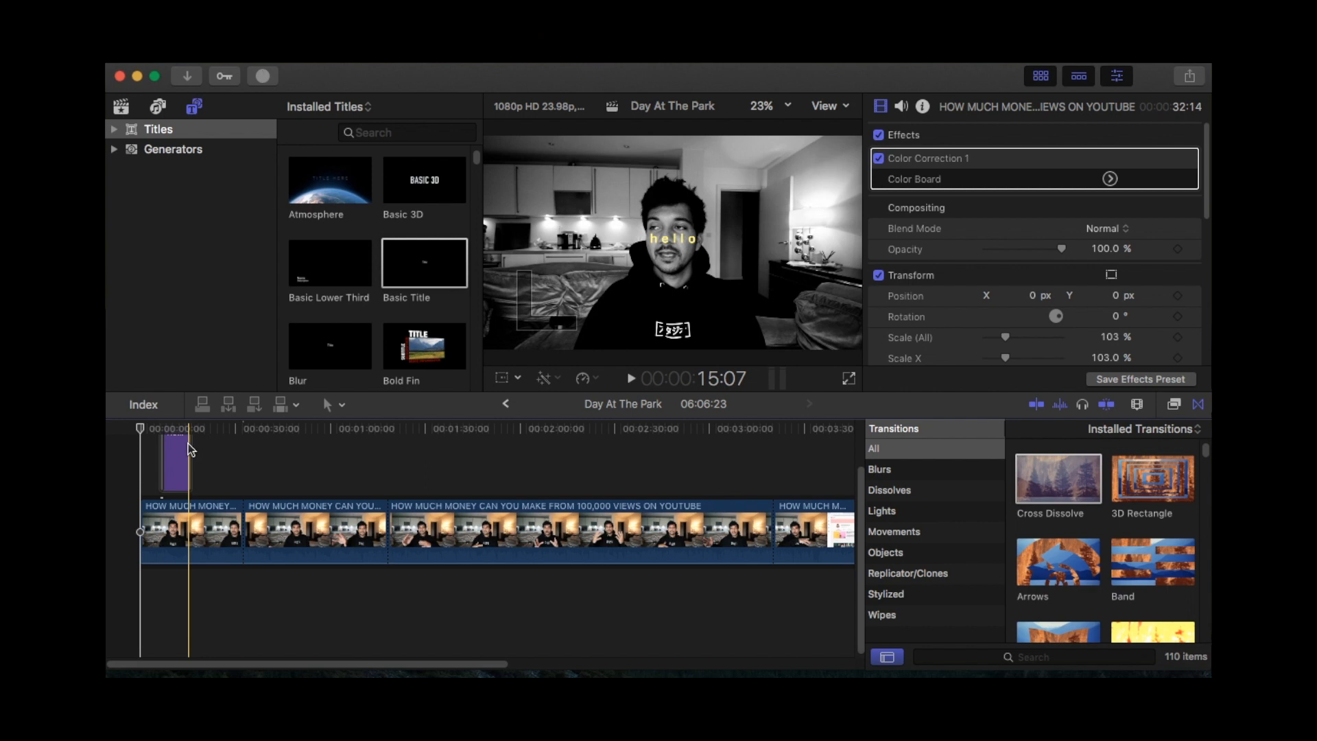
left_click(133, 430)
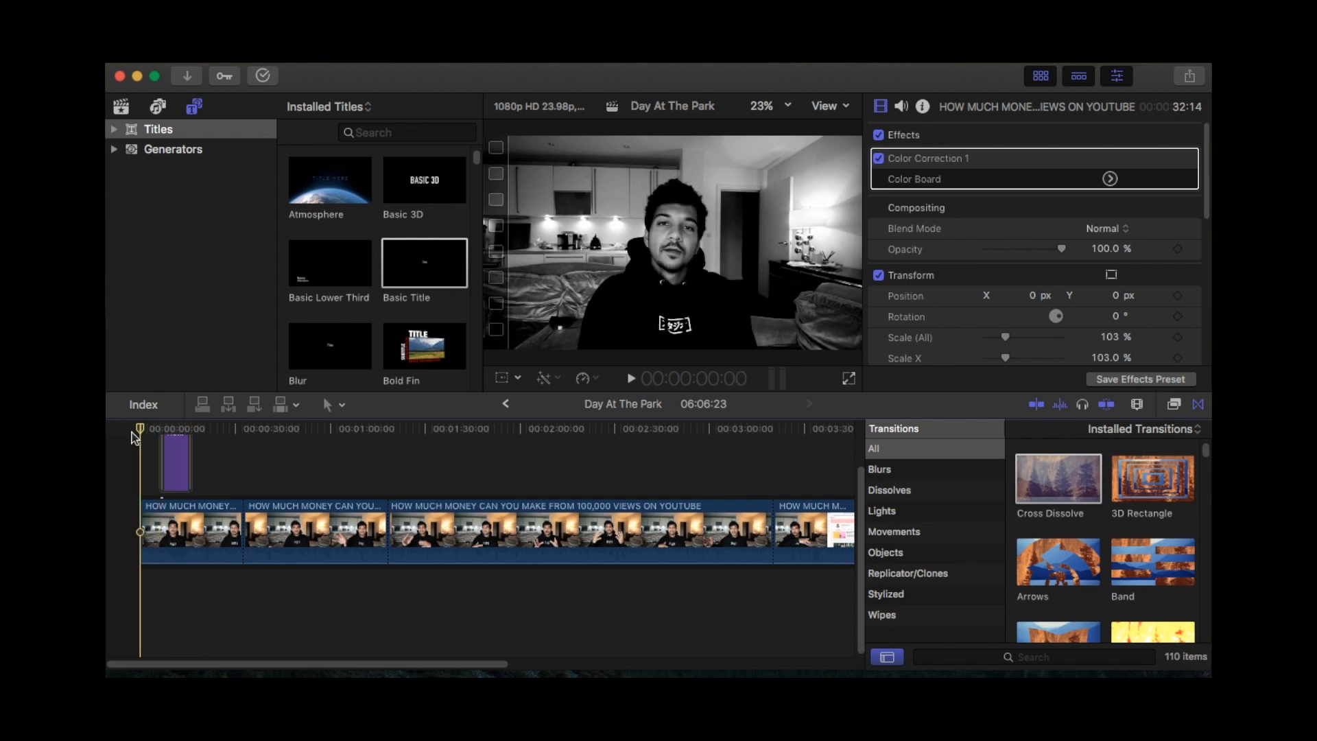
key("space")
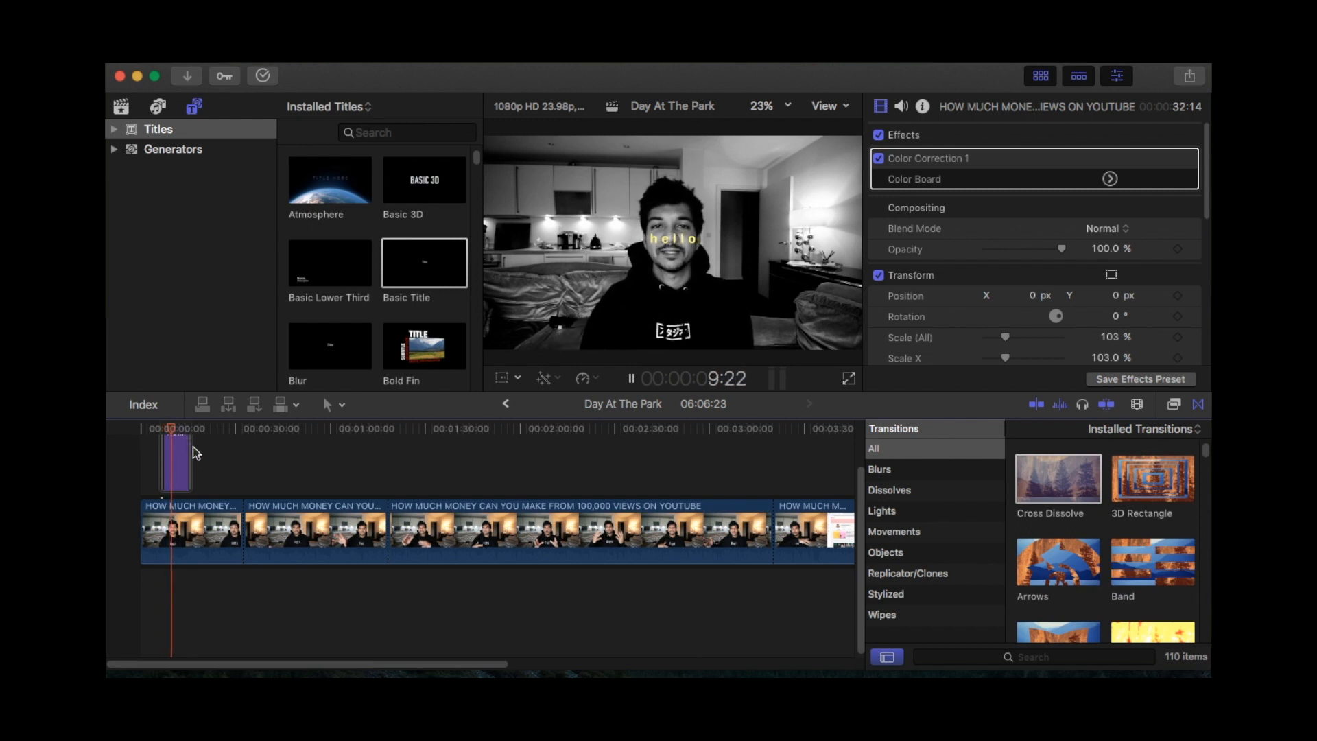
Step: Stop the preview and undo the Cross Dissolve transition on the "hello" title
key("space")
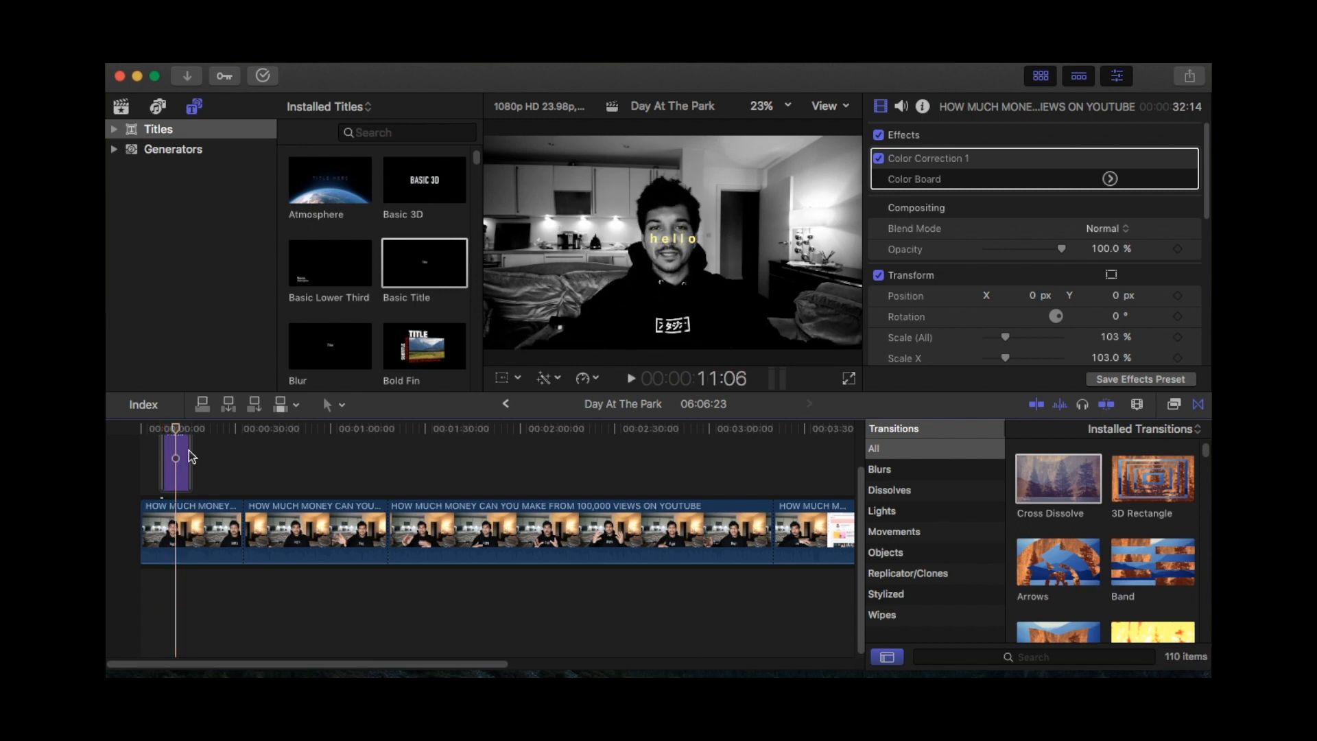
key("super+equal")
key("super+equal")
key("super+equal")
key("super+equal")
key("super+minus")
scroll(188, 450, "left", 5)
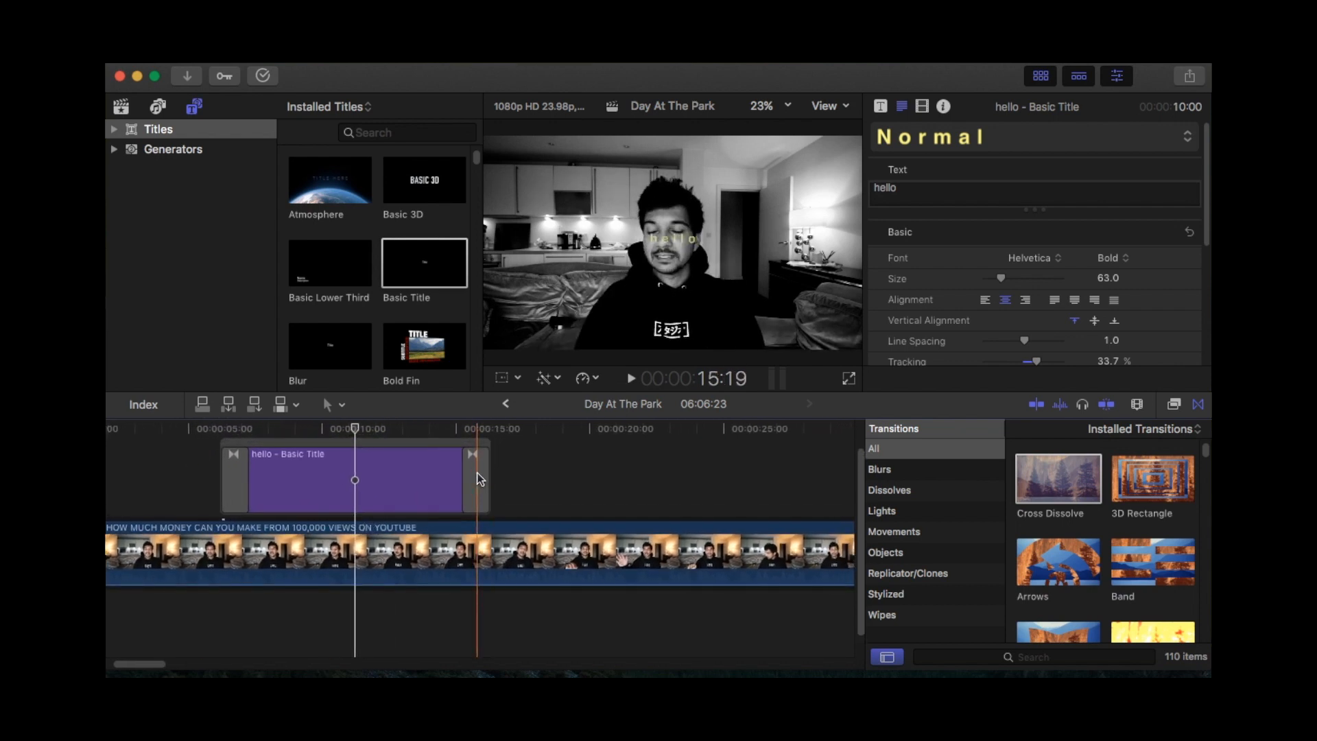
key("super+z")
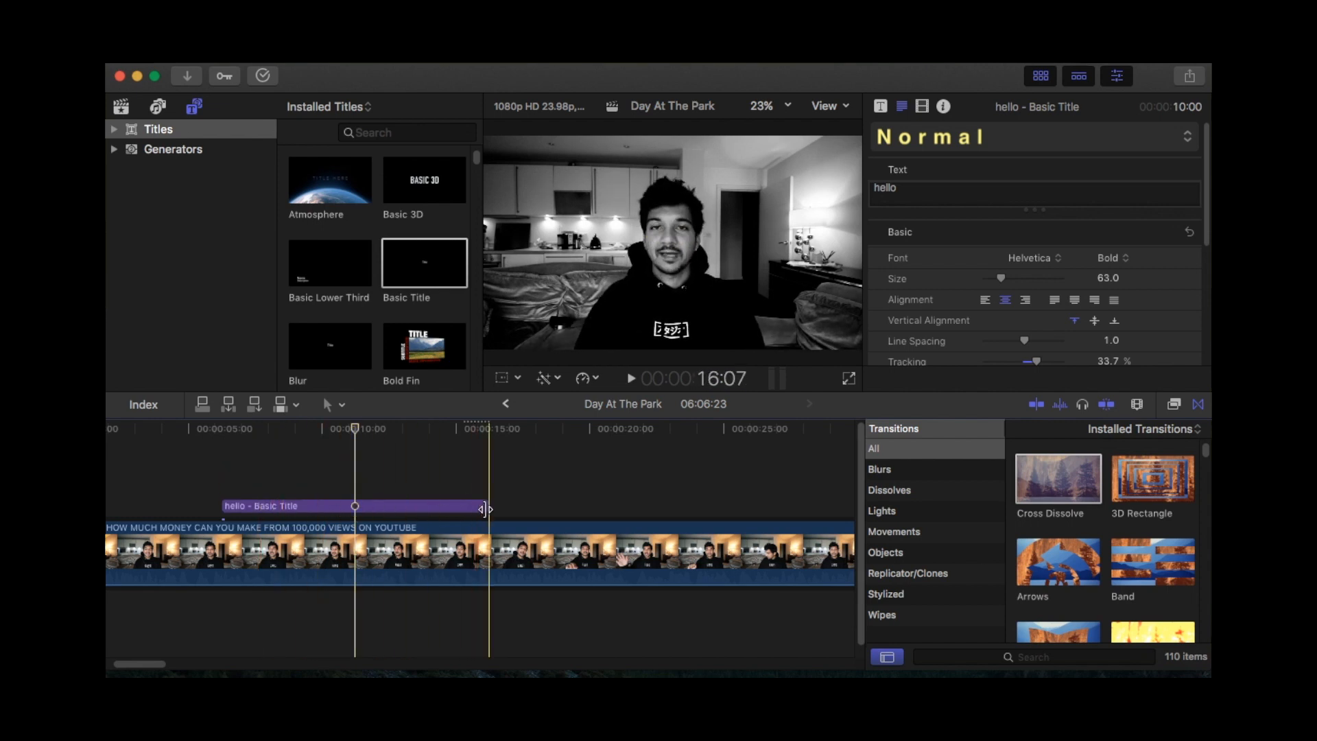
Step: Shorten the "hello" title by trimming its end back to a duration of 4:23
left_click_drag(485, 507, 449, 504)
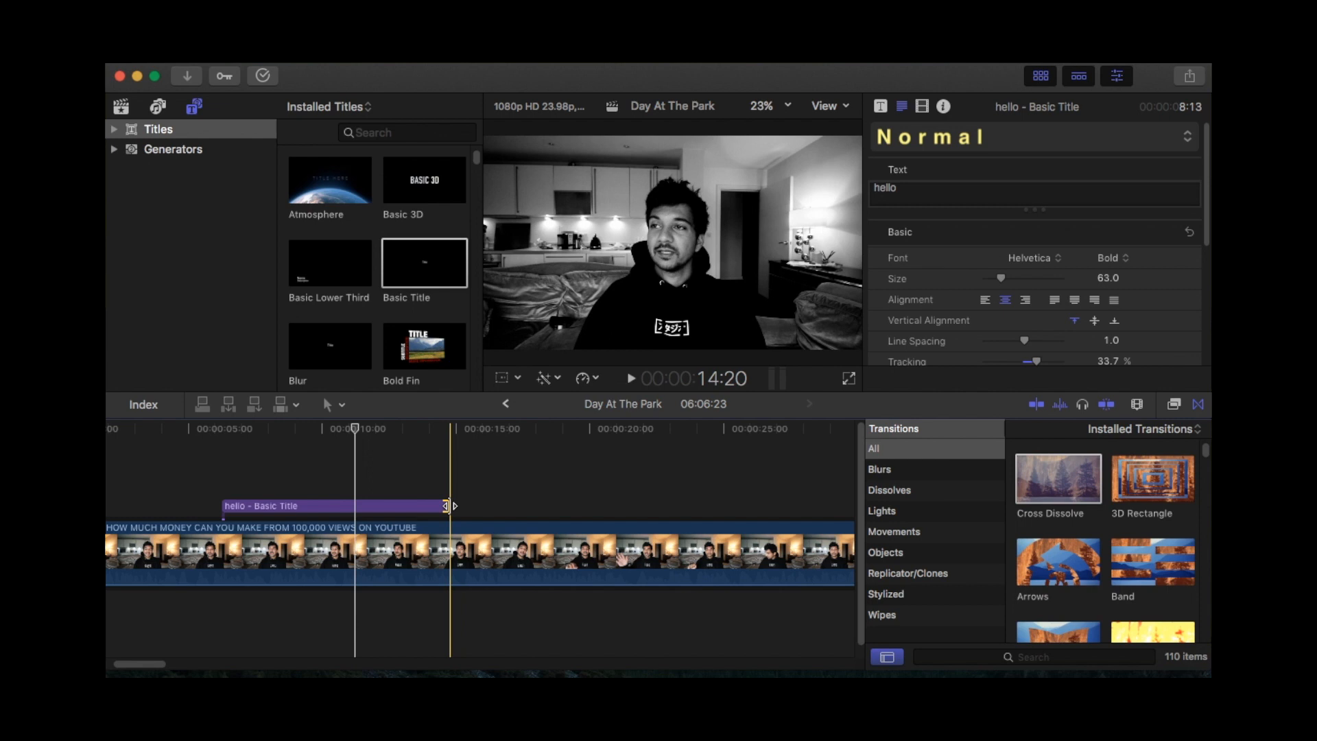
left_click_drag(448, 505, 352, 506)
key("super+minus")
key("super+minus")
key("super+minus")
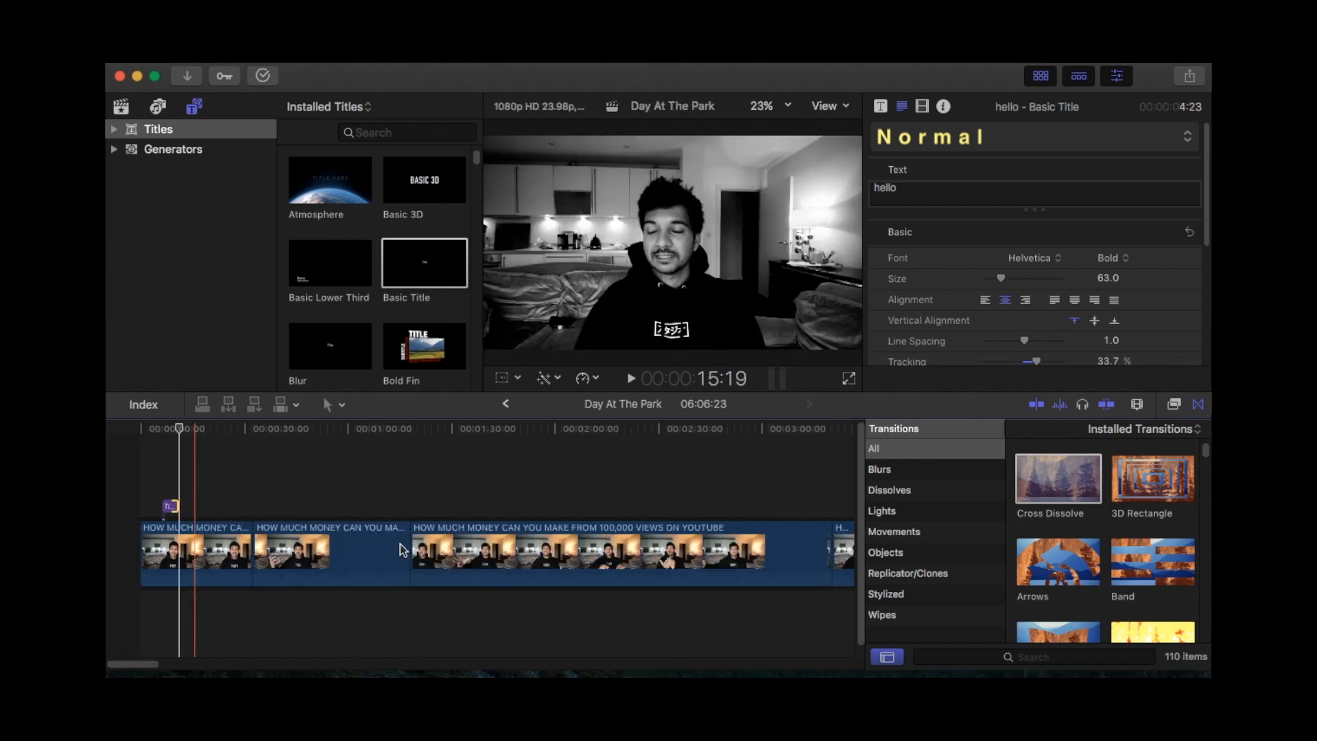
Step: Extend the end of the first video clip to a duration of 35:07
key("super+equal")
key("super+equal")
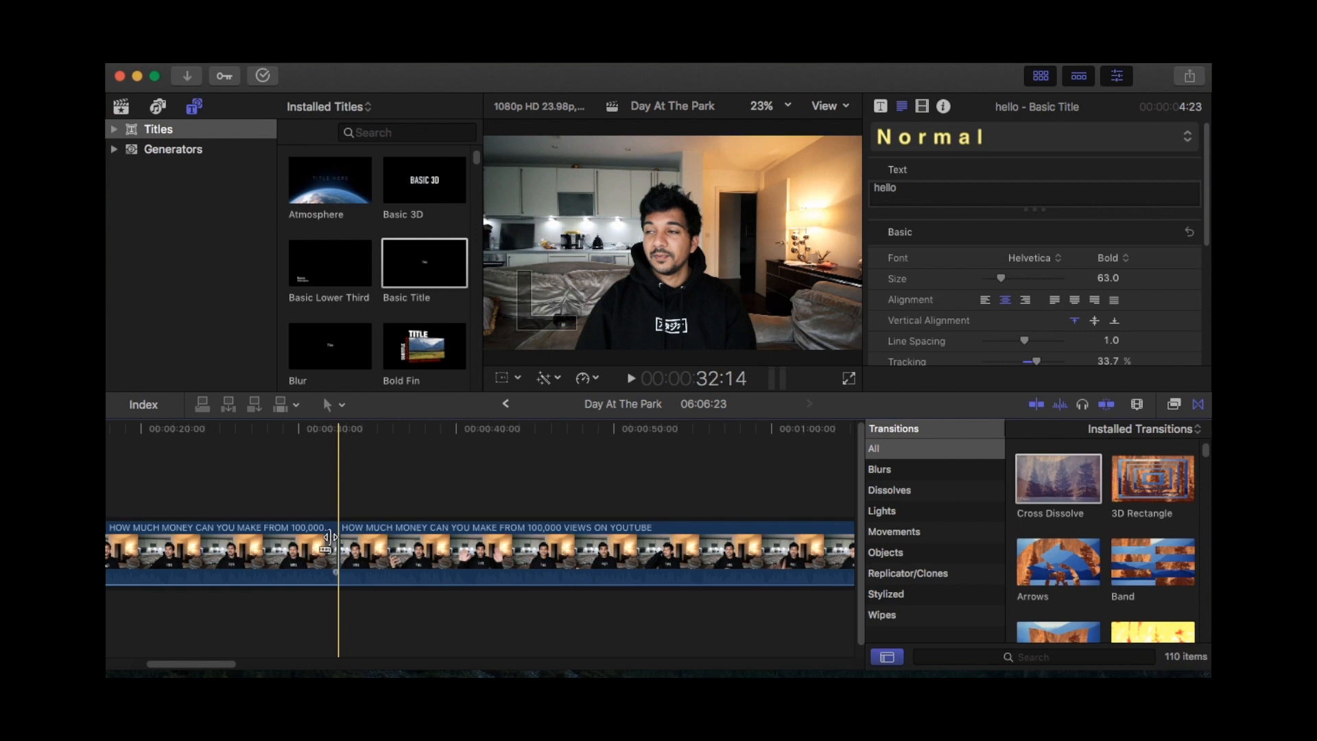
left_click_drag(331, 537, 376, 539)
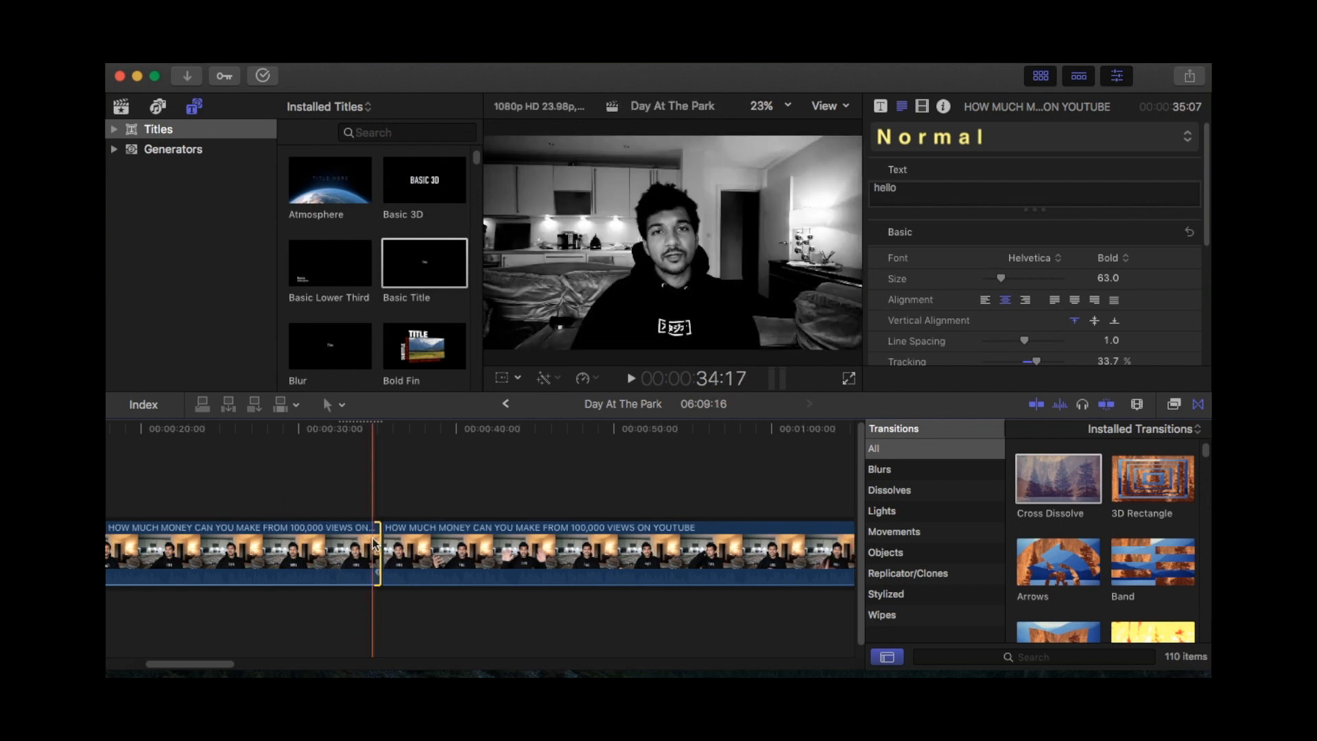
Step: Split the first video clip at 32:16 and delete the short piece after the cut
left_click(343, 554)
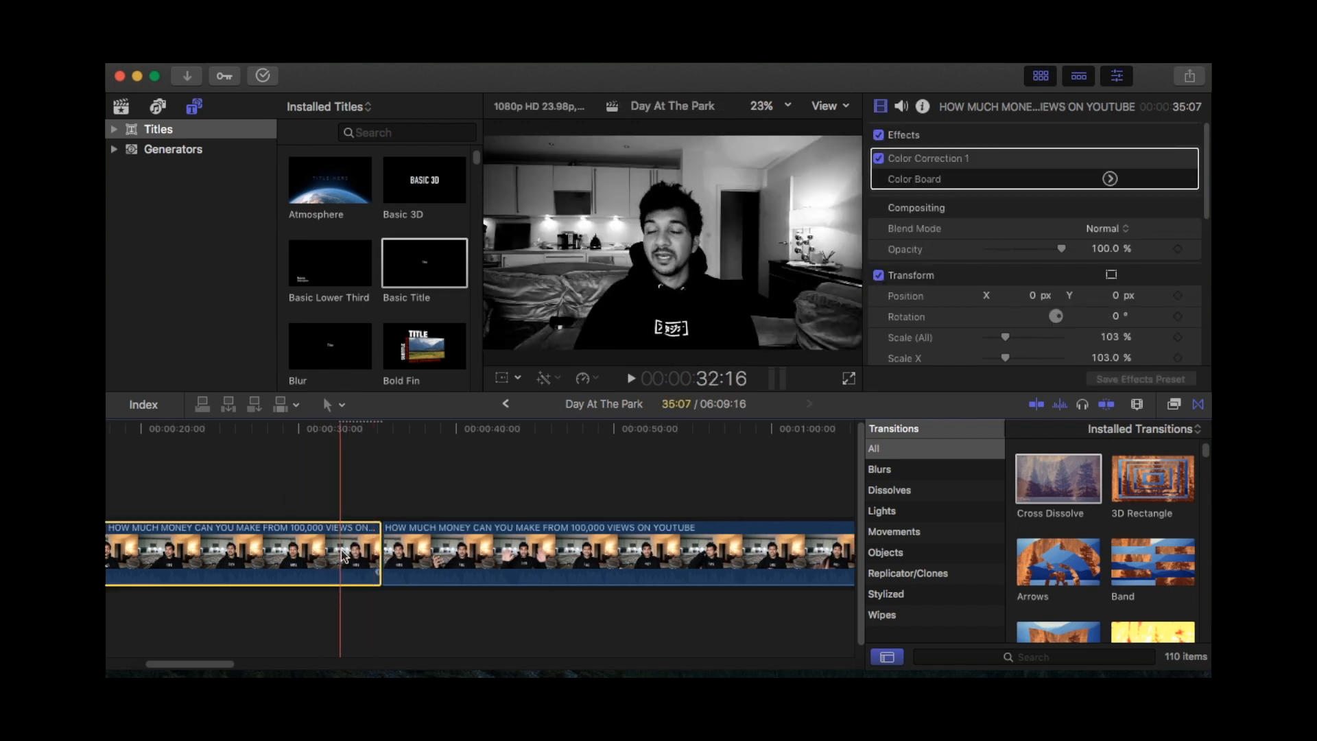
key("super+b")
left_click(375, 546)
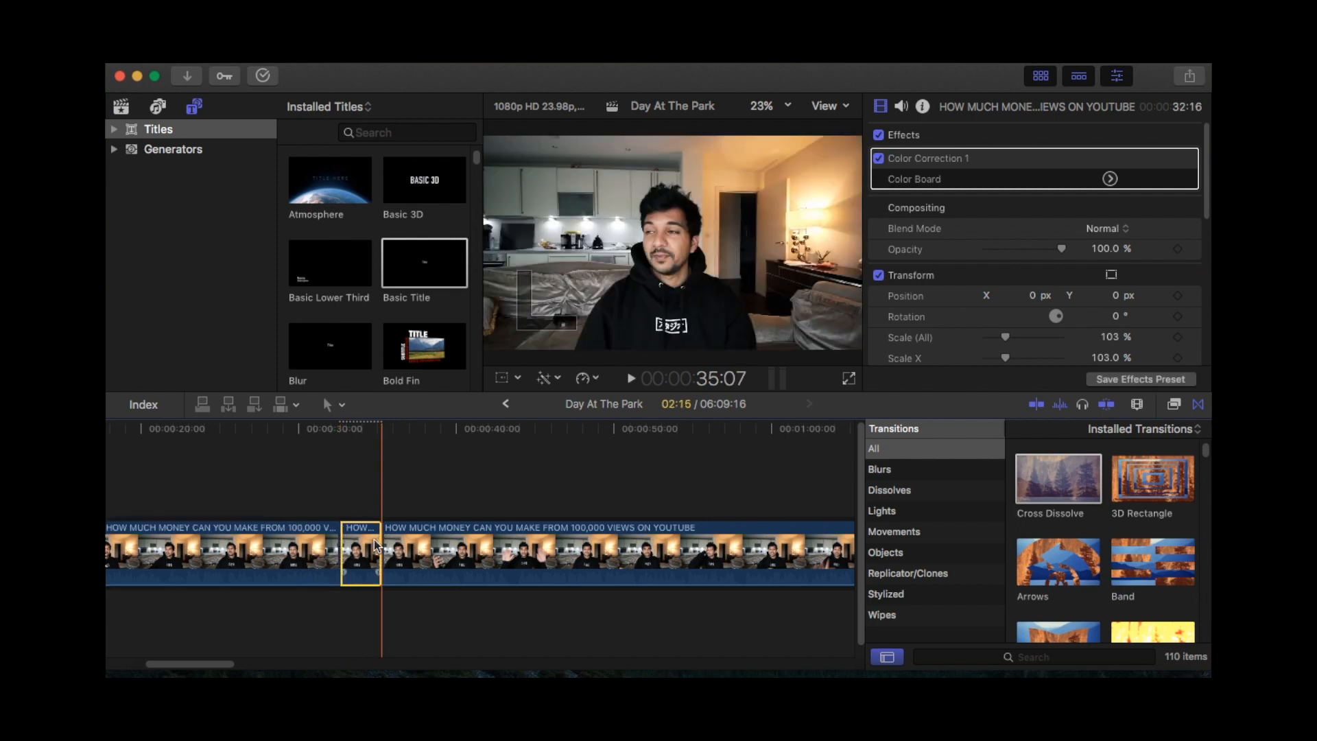
key("Delete")
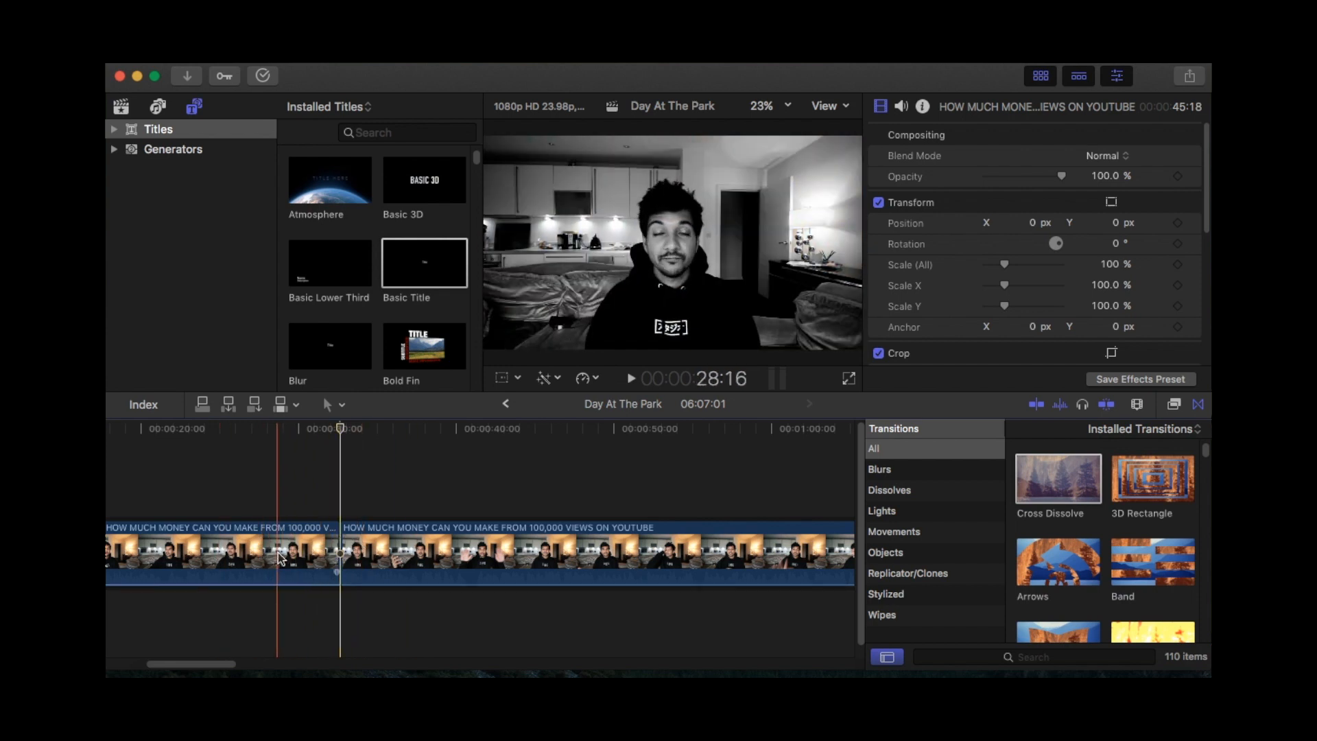
Step: Return the playhead to the project's start, show the Effects browser and review the available editing tools
key("shift+z")
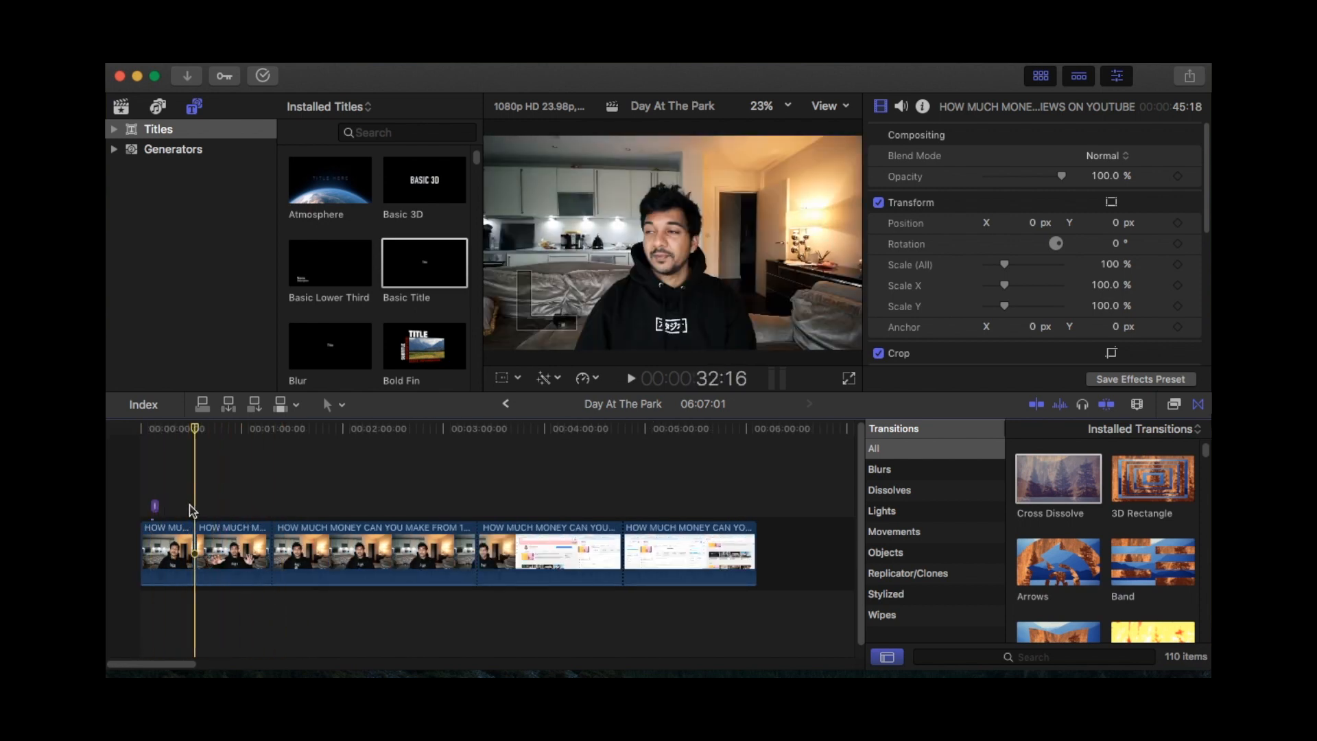
left_click(144, 452)
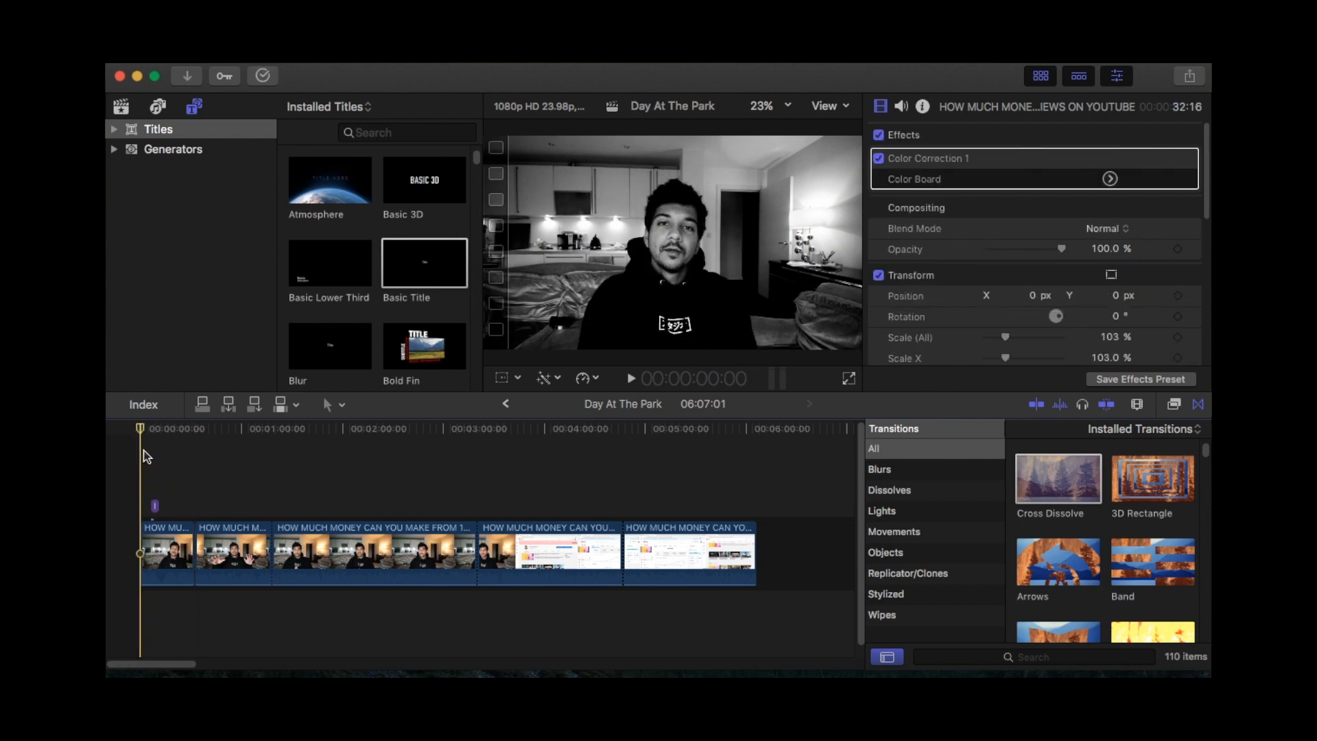
left_click(1181, 406)
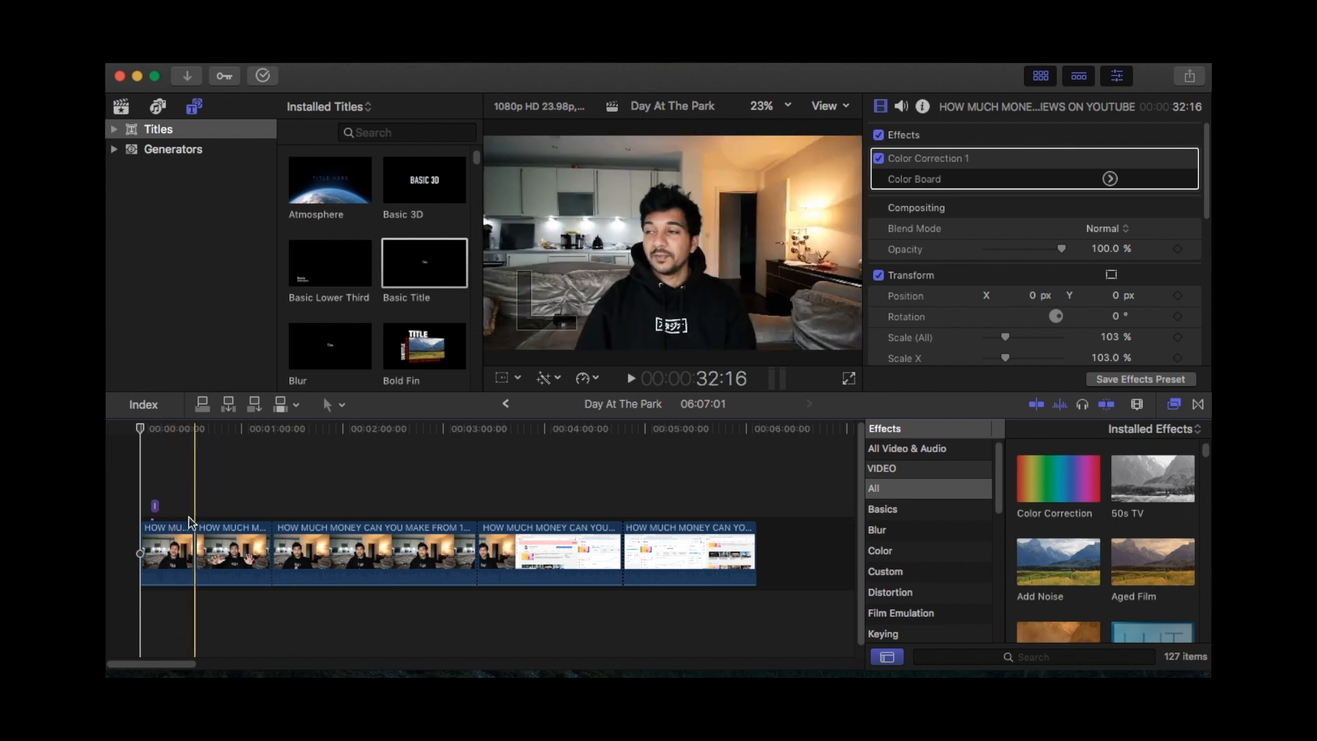
left_click(335, 404)
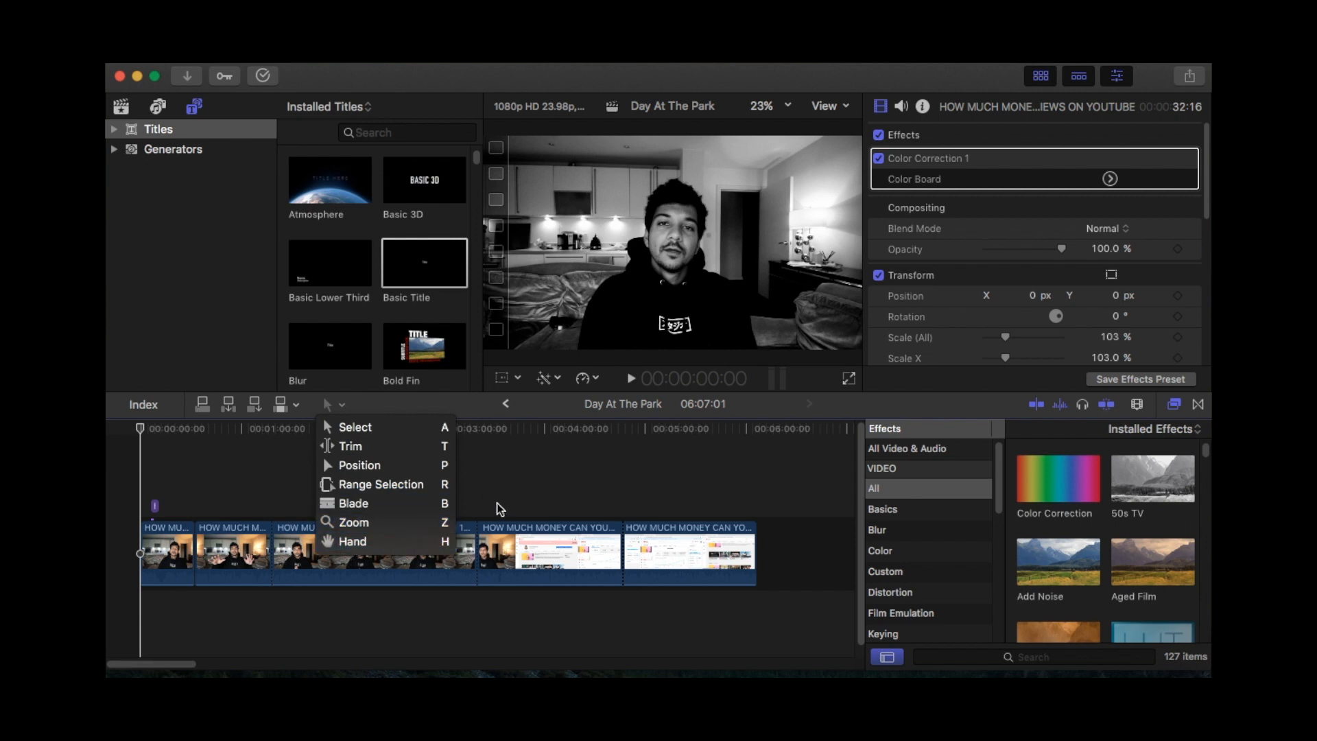
left_click(508, 483)
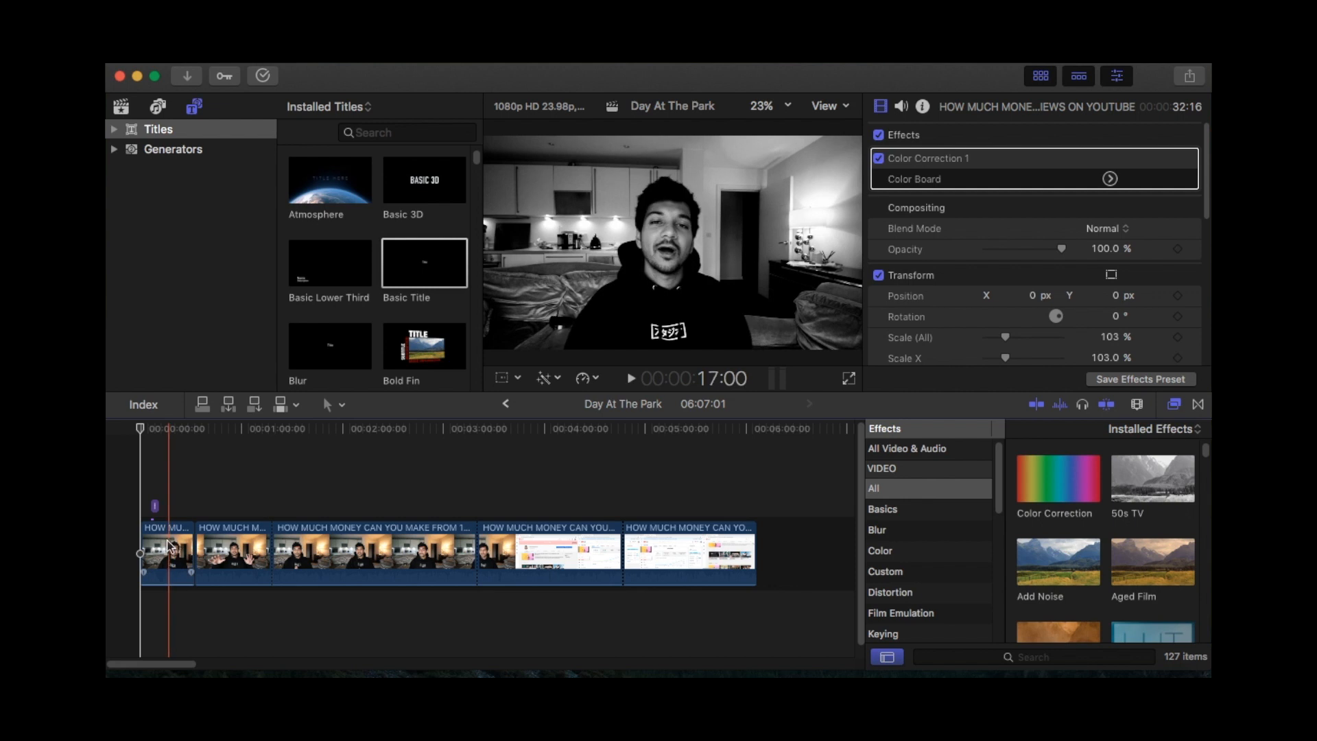
Step: Try to move the second video clip further along the timeline
left_click(216, 535)
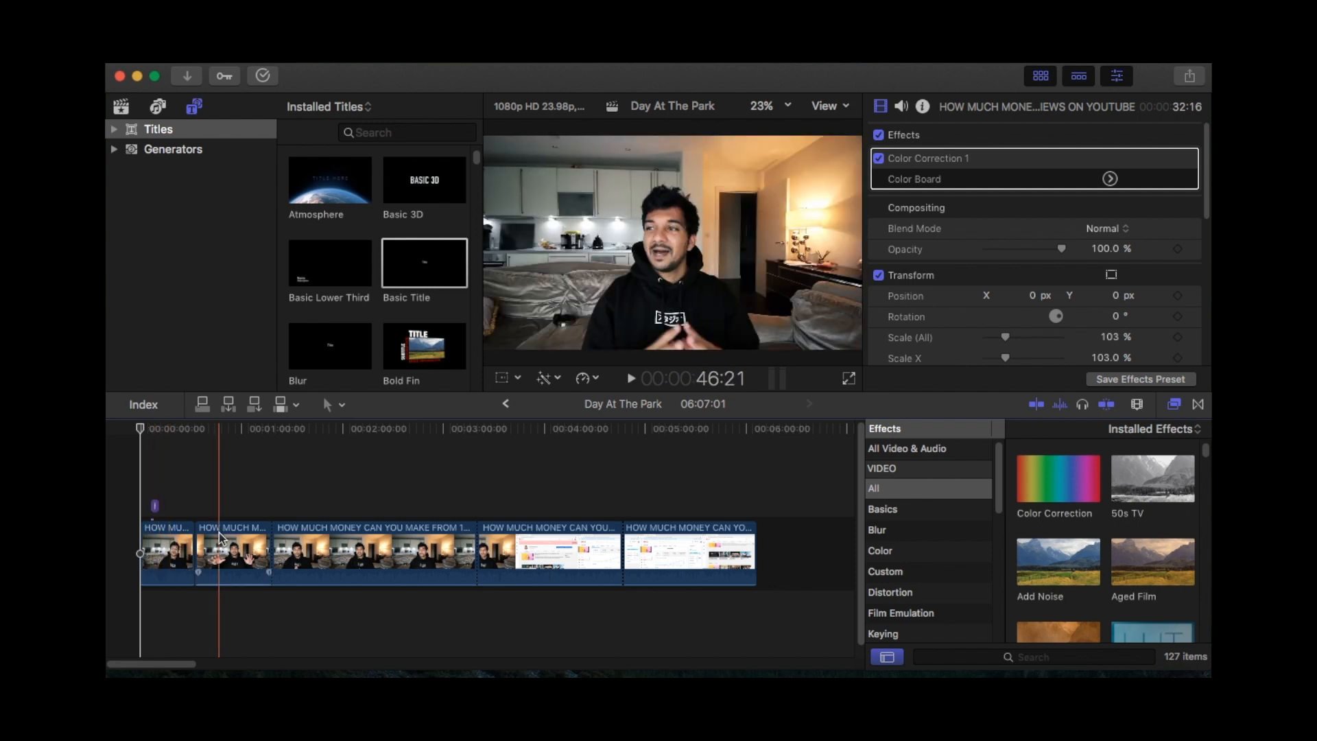
left_click(220, 537)
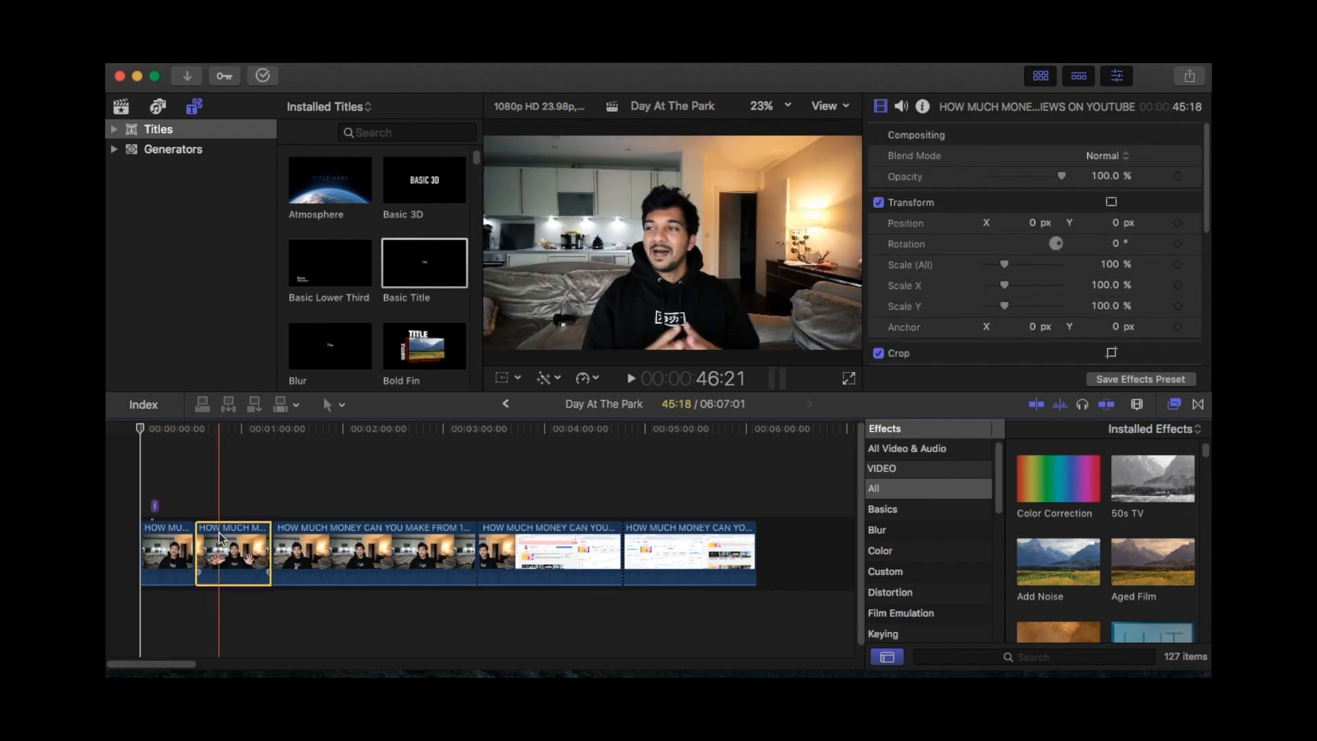
mouse_move(220, 552)
left_mouse_down()
mouse_move(465, 563)
mouse_move(152, 561)
mouse_move(203, 558)
left_mouse_up()
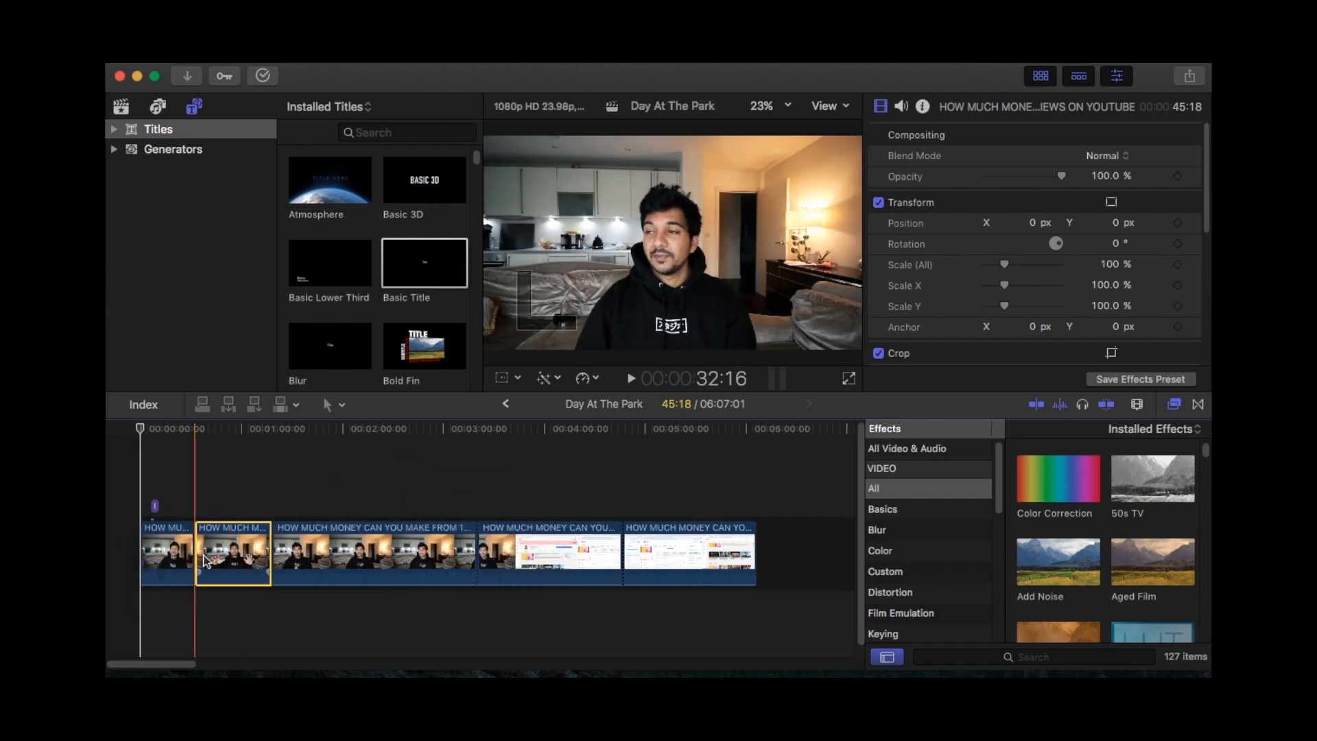
left_click_drag(203, 559, 460, 564)
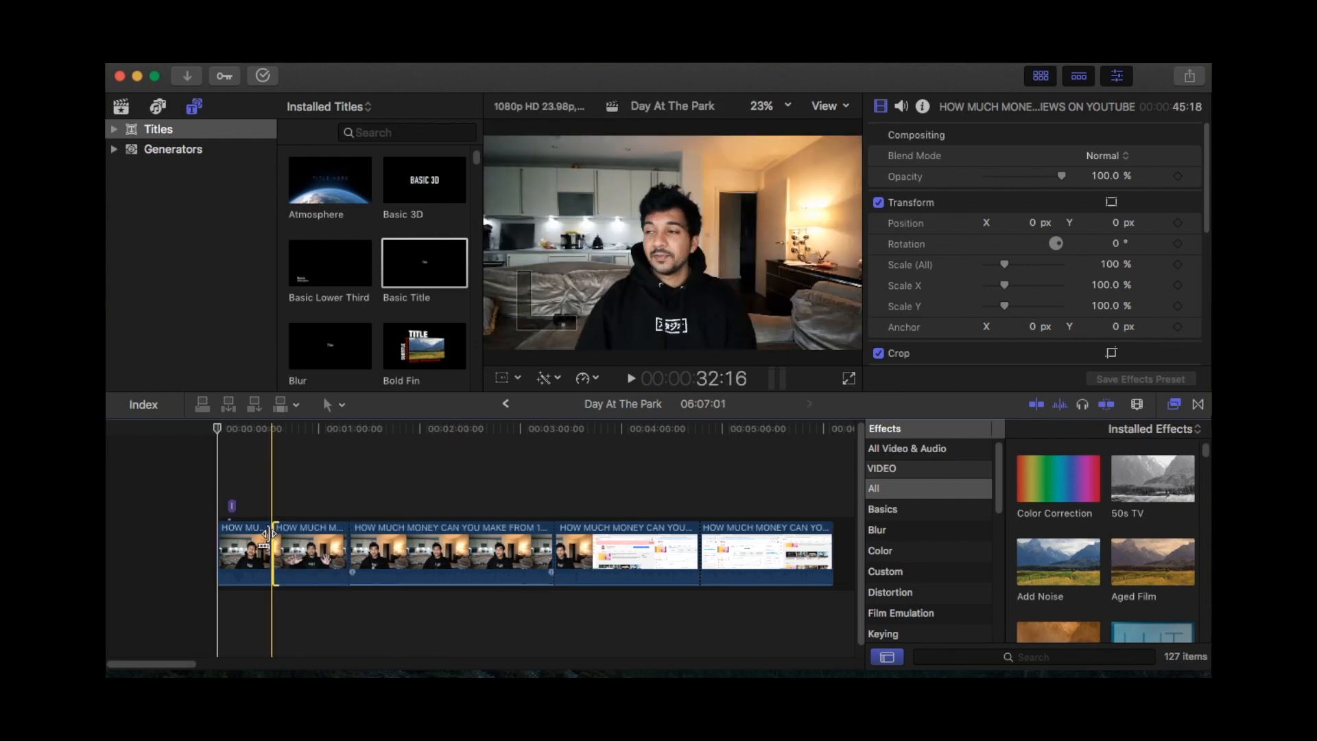
mouse_move(307, 559)
left_mouse_down()
mouse_move(492, 565)
mouse_move(303, 562)
left_mouse_up()
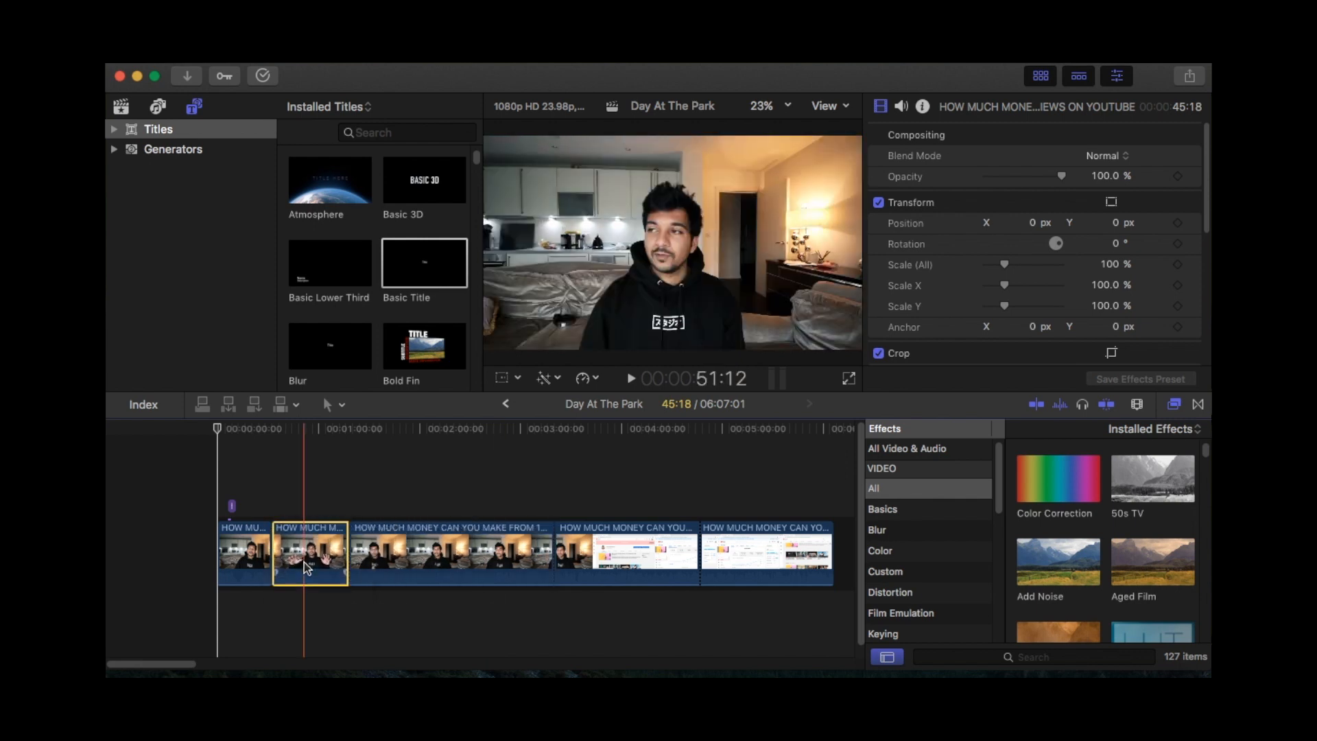
left_click(287, 509)
left_click(213, 457)
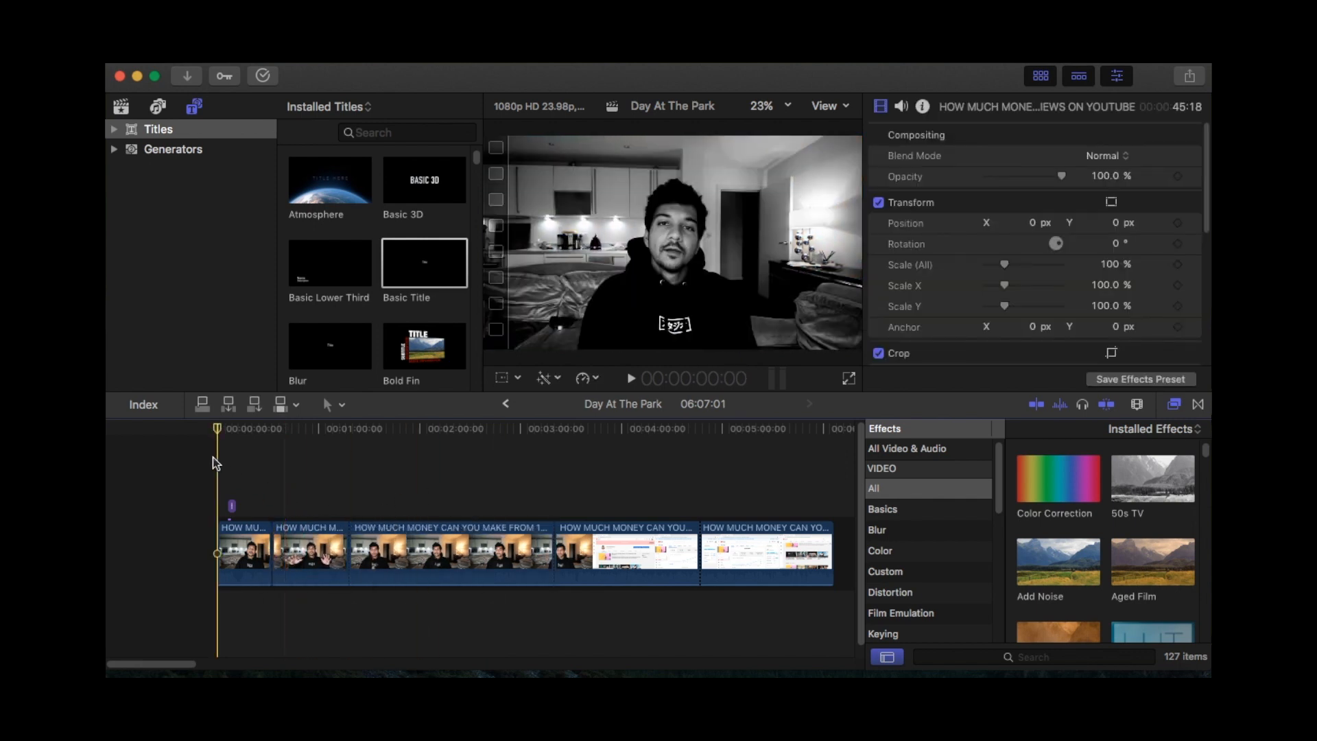
left_click(244, 56)
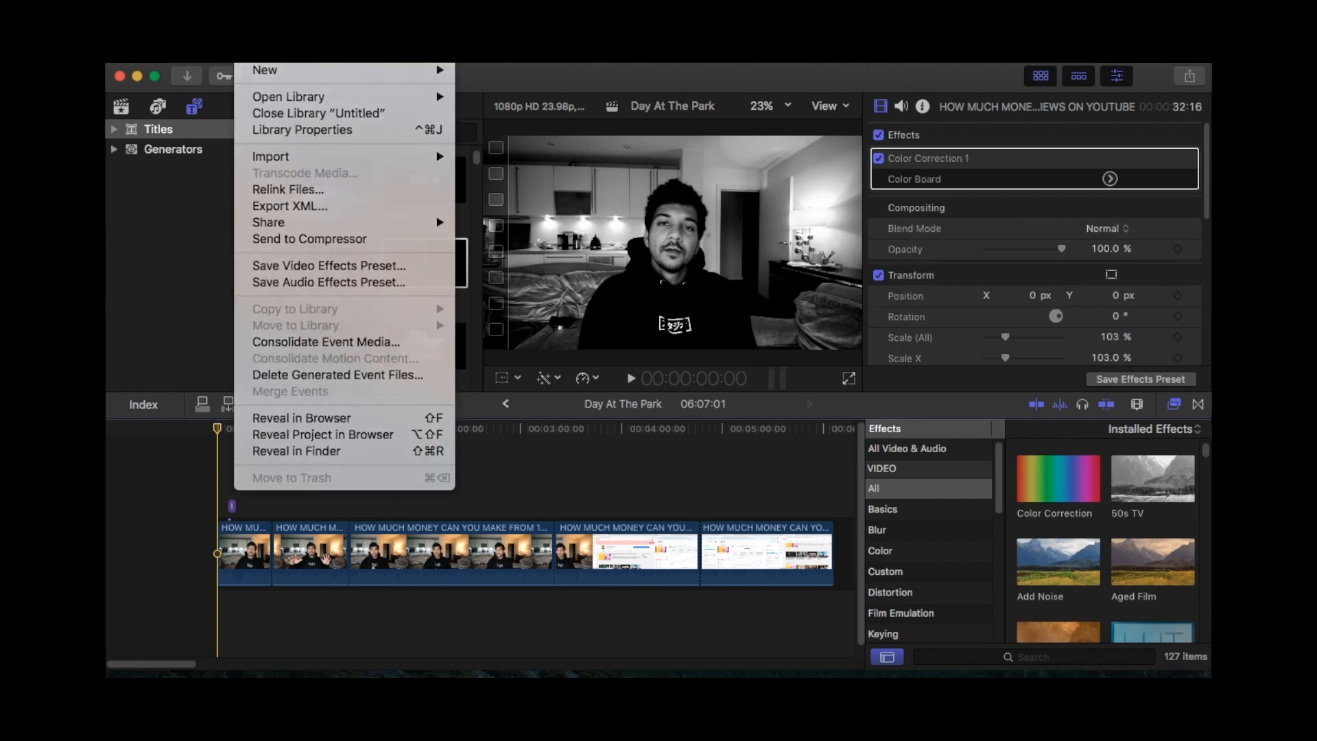
left_click(244, 56)
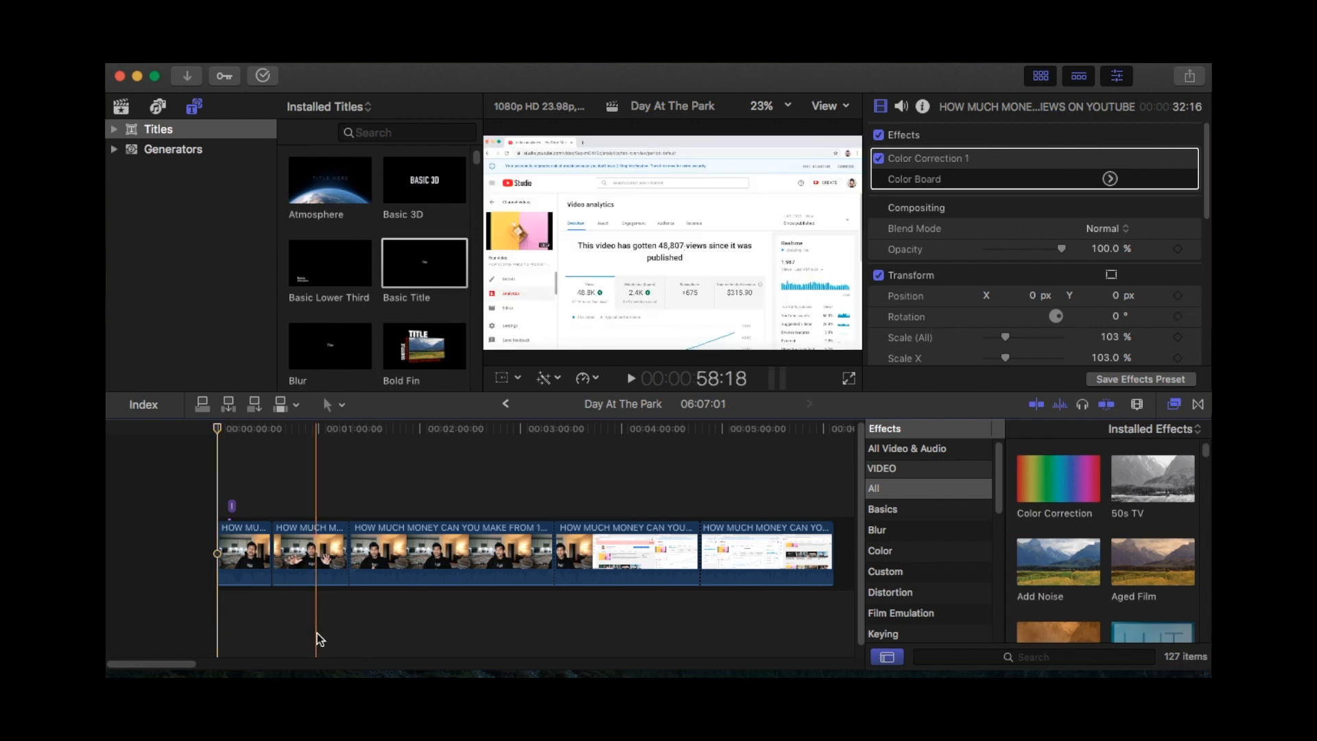
Step: Lower the first video clip's audio volume to -1.4 dB
left_click_drag(246, 575, 245, 574)
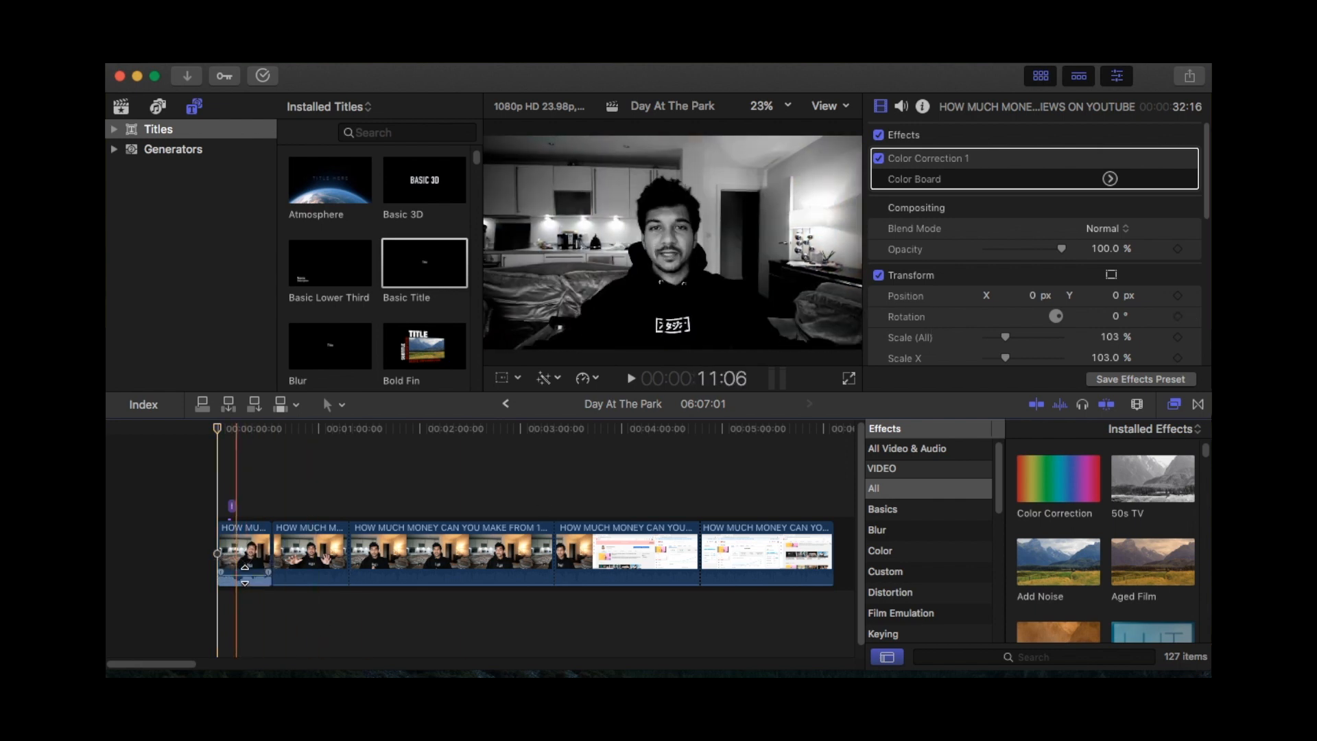
left_click(242, 559)
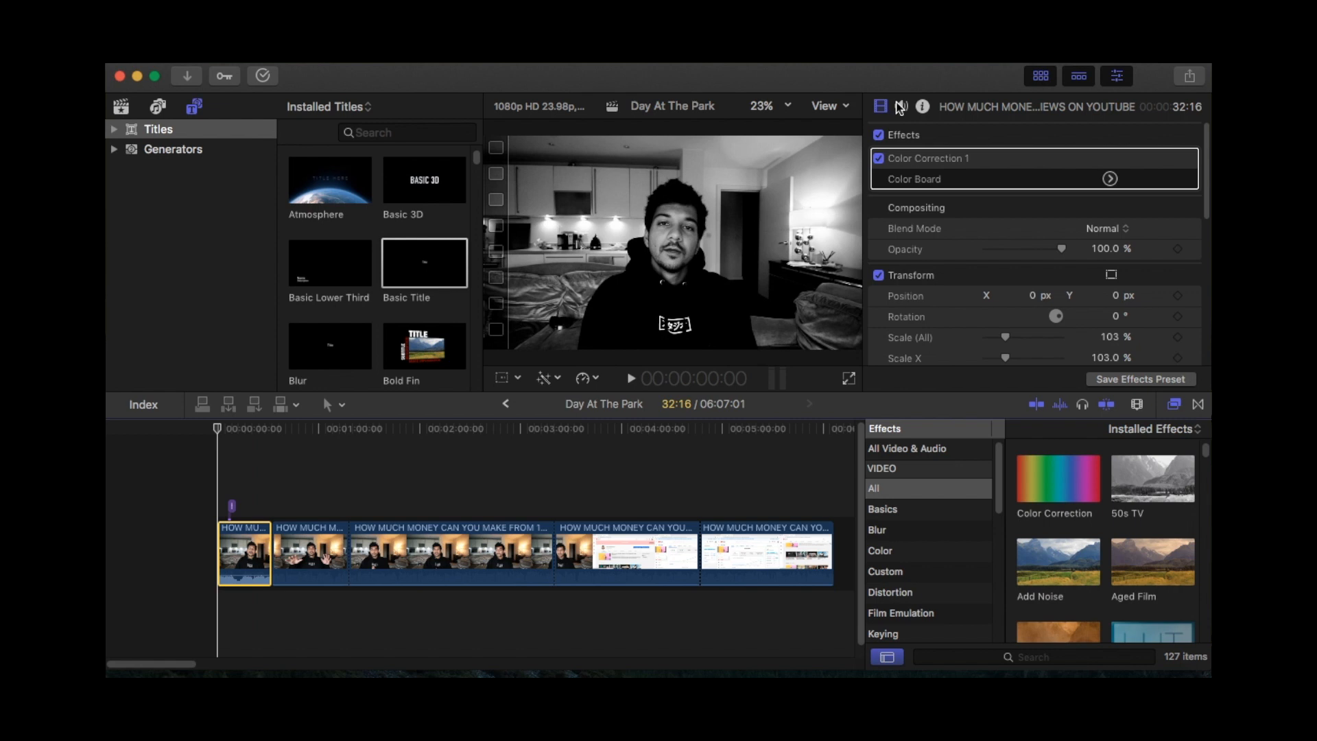
left_click_drag(241, 575, 241, 574)
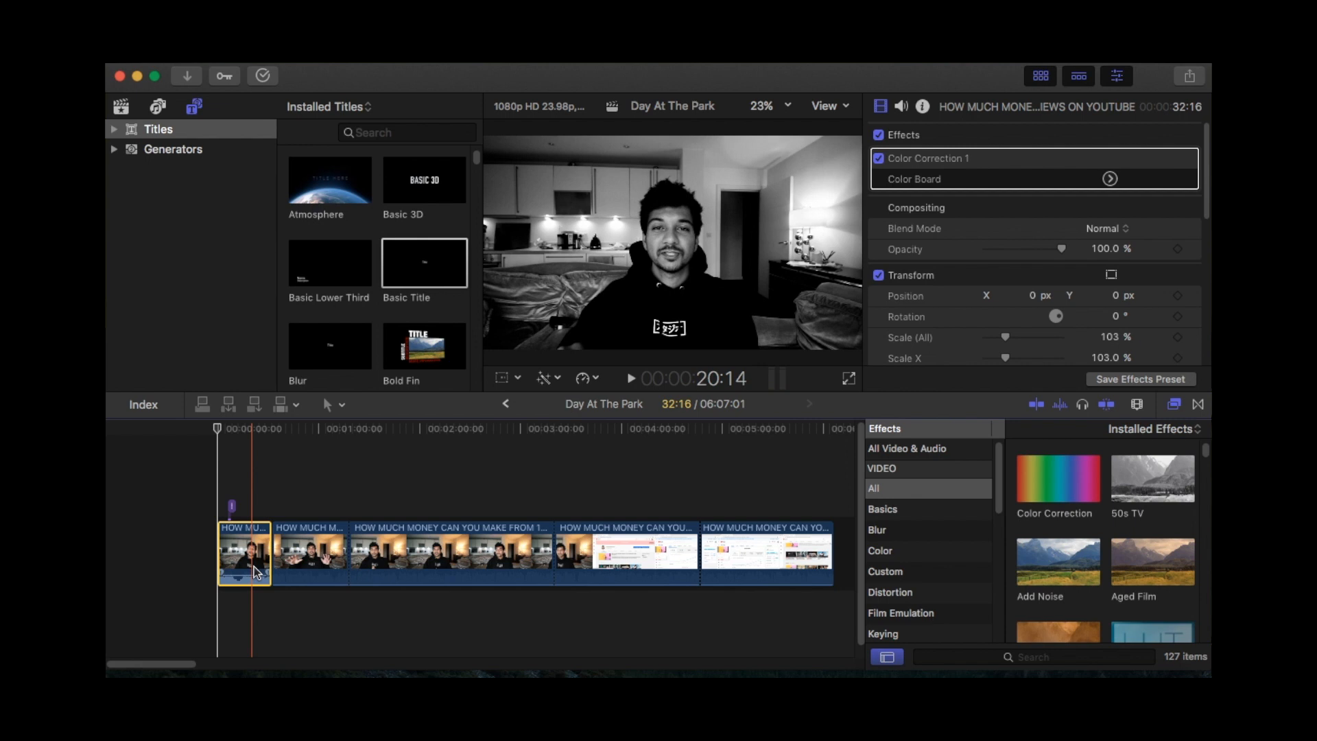
left_click(252, 573)
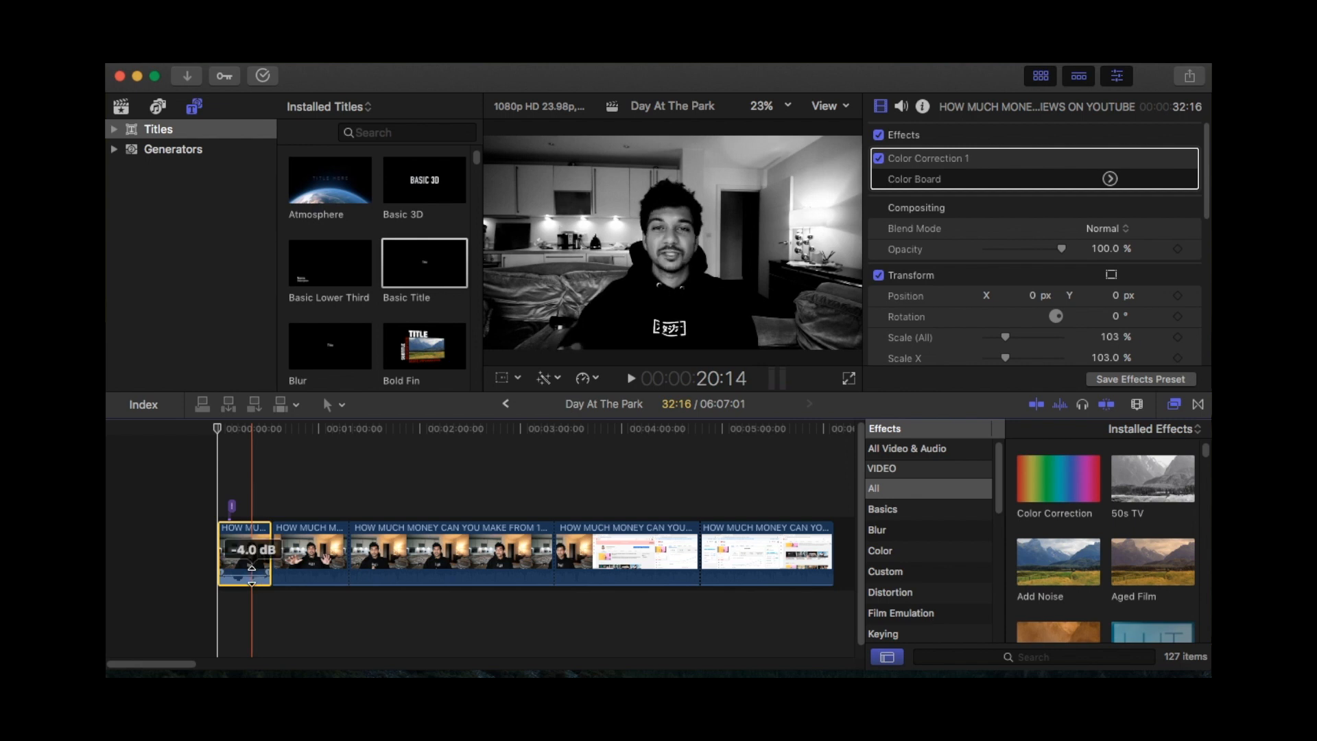
left_click_drag(252, 575, 251, 576)
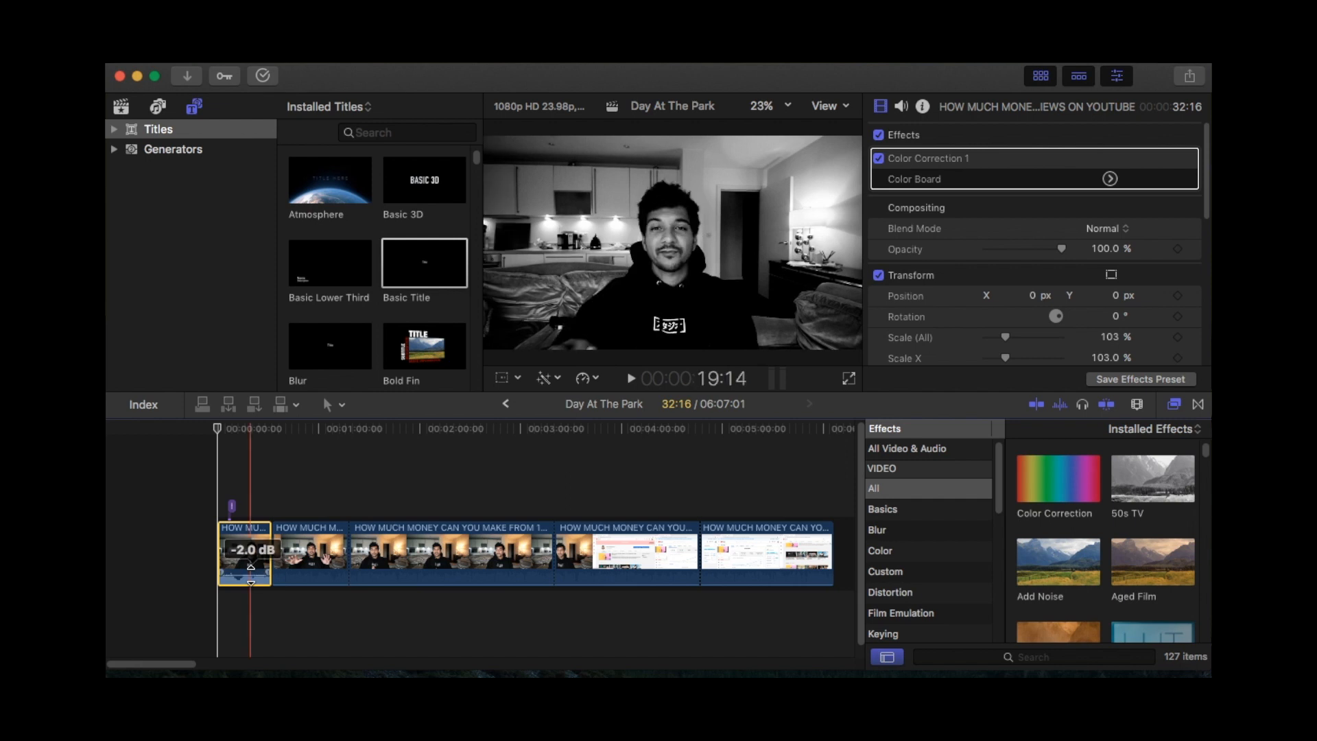
left_click(902, 108)
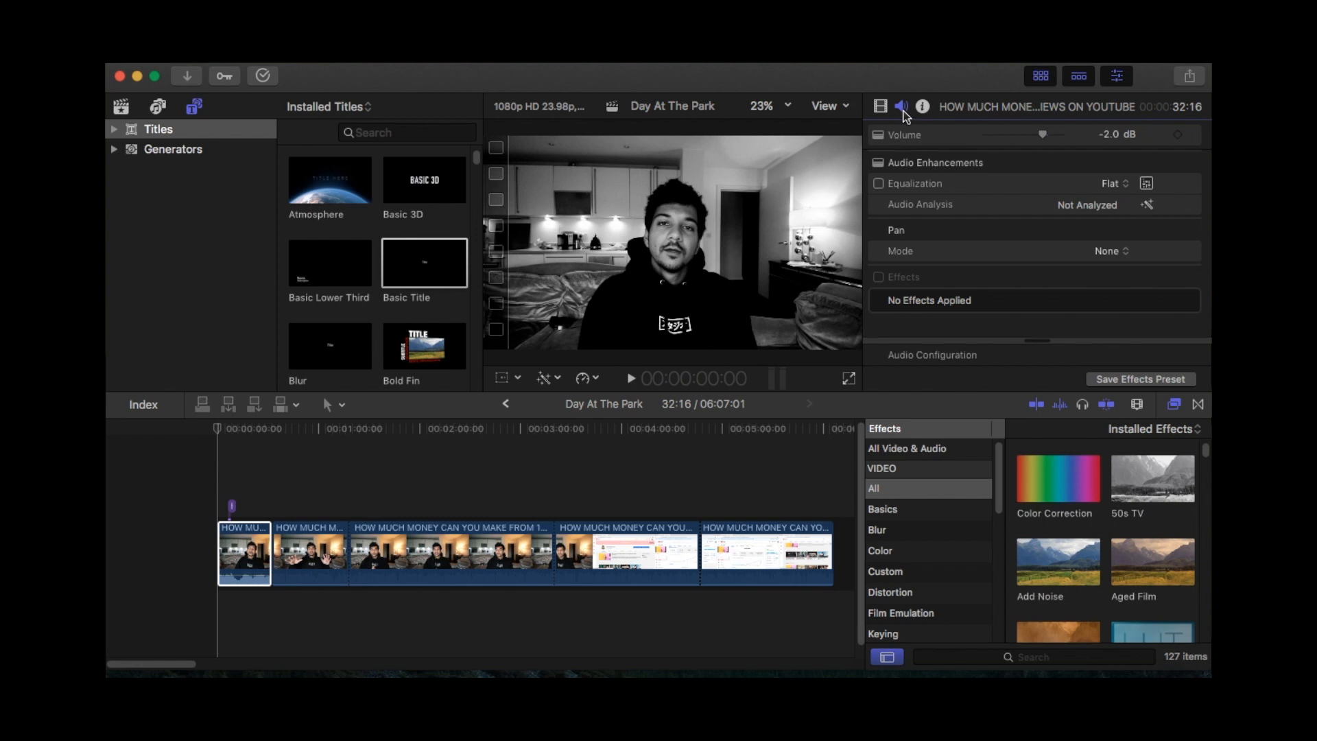
left_click_drag(1039, 140, 1042, 138)
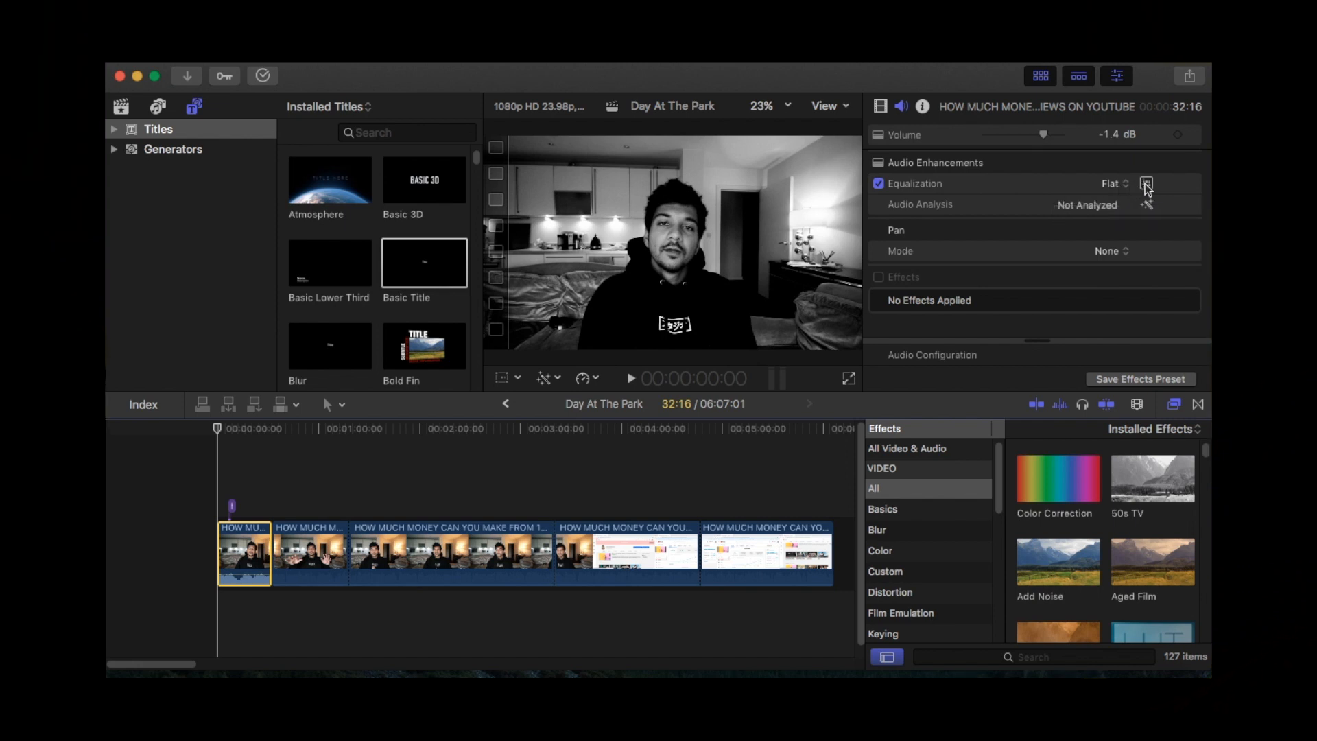
Step: Open the Graphic Equalizer for the first clip's audio and move its window clear of the timeline clips
left_click(1146, 185)
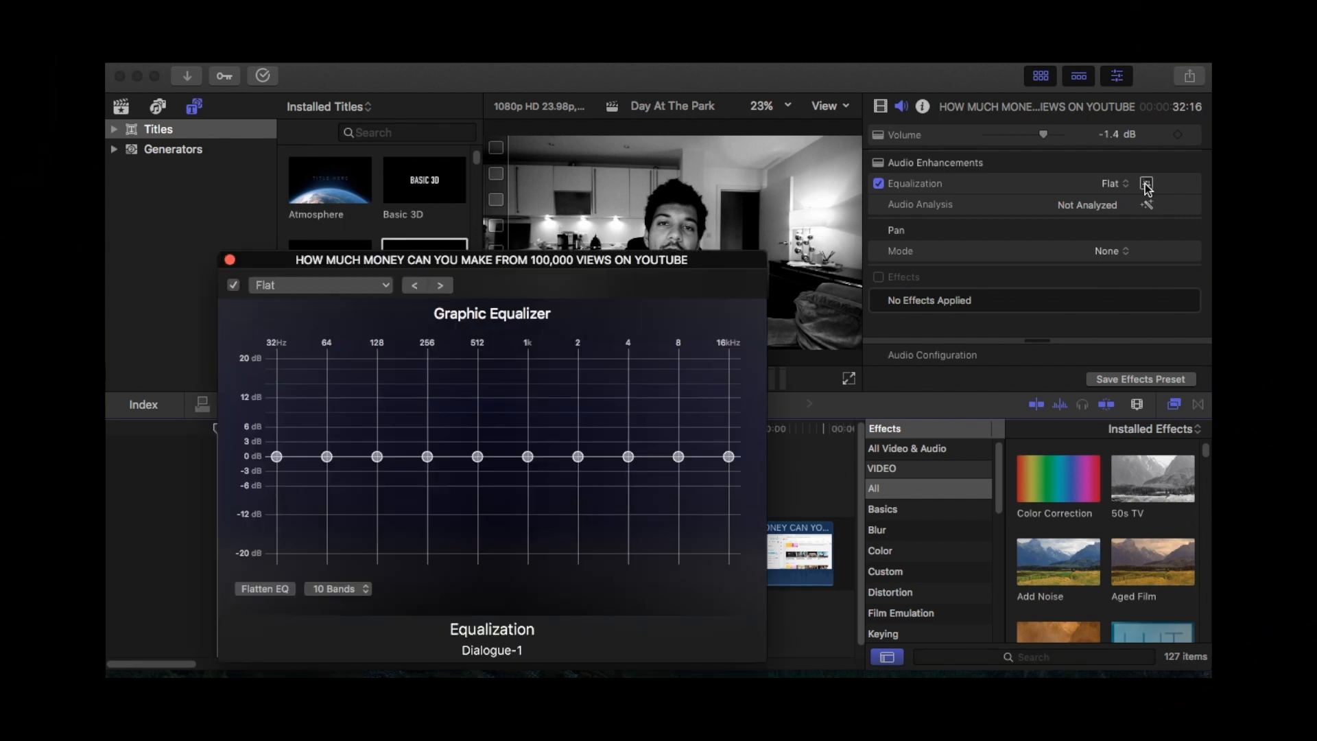
left_click(1146, 185)
left_click(1147, 186)
left_click_drag(621, 264, 886, 76)
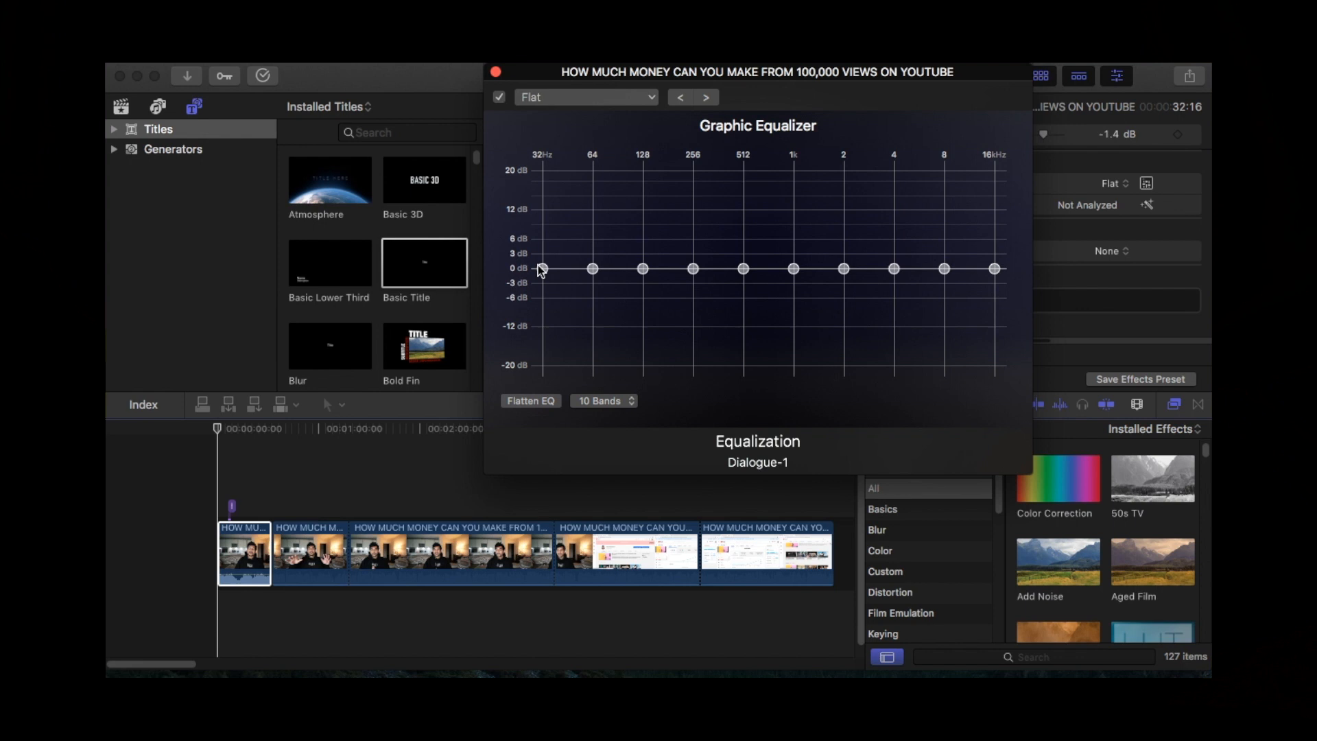
Step: Lower the 32, 64 and 128 Hz equalizer bands, 128 Hz to about -7.7 dB, raise 4 and 8 kHz, the latter about 2.5 dB, and close the equalizer
left_click_drag(543, 271, 542, 315)
left_click_drag(588, 270, 588, 283)
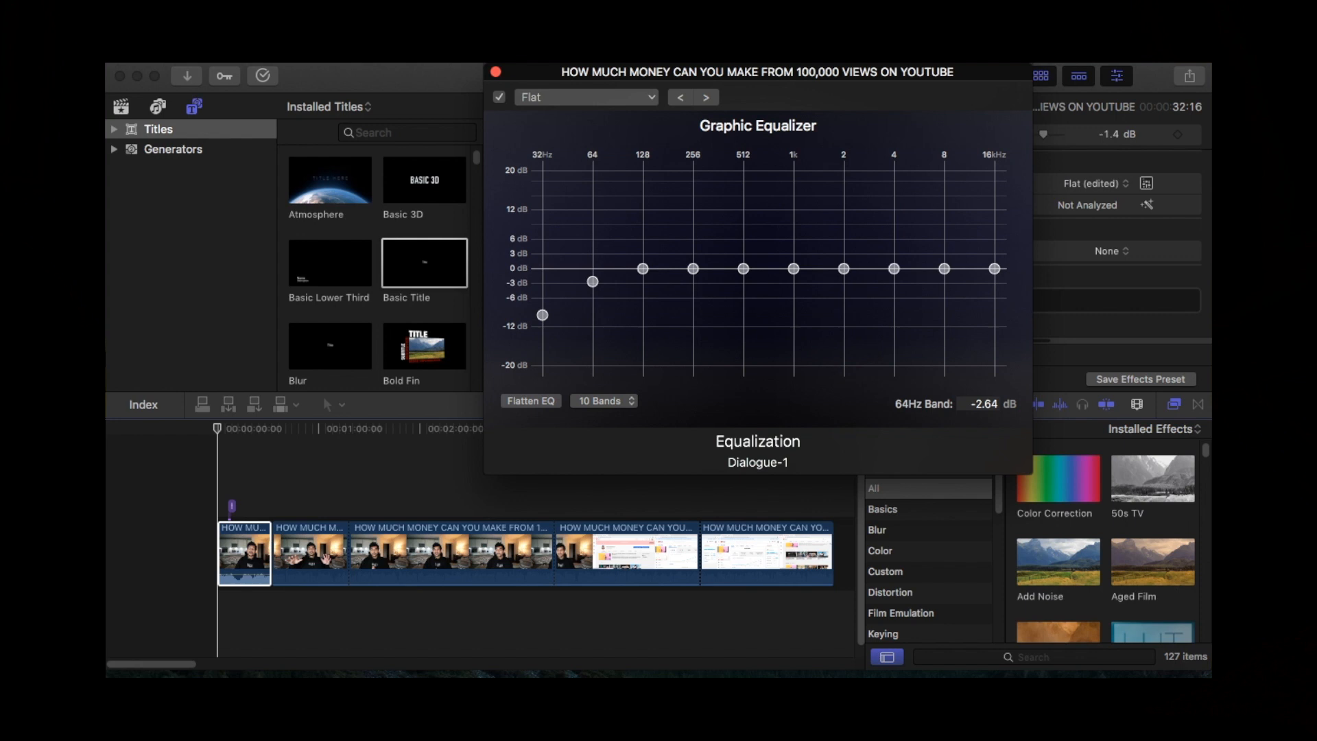
left_click_drag(593, 282, 645, 309)
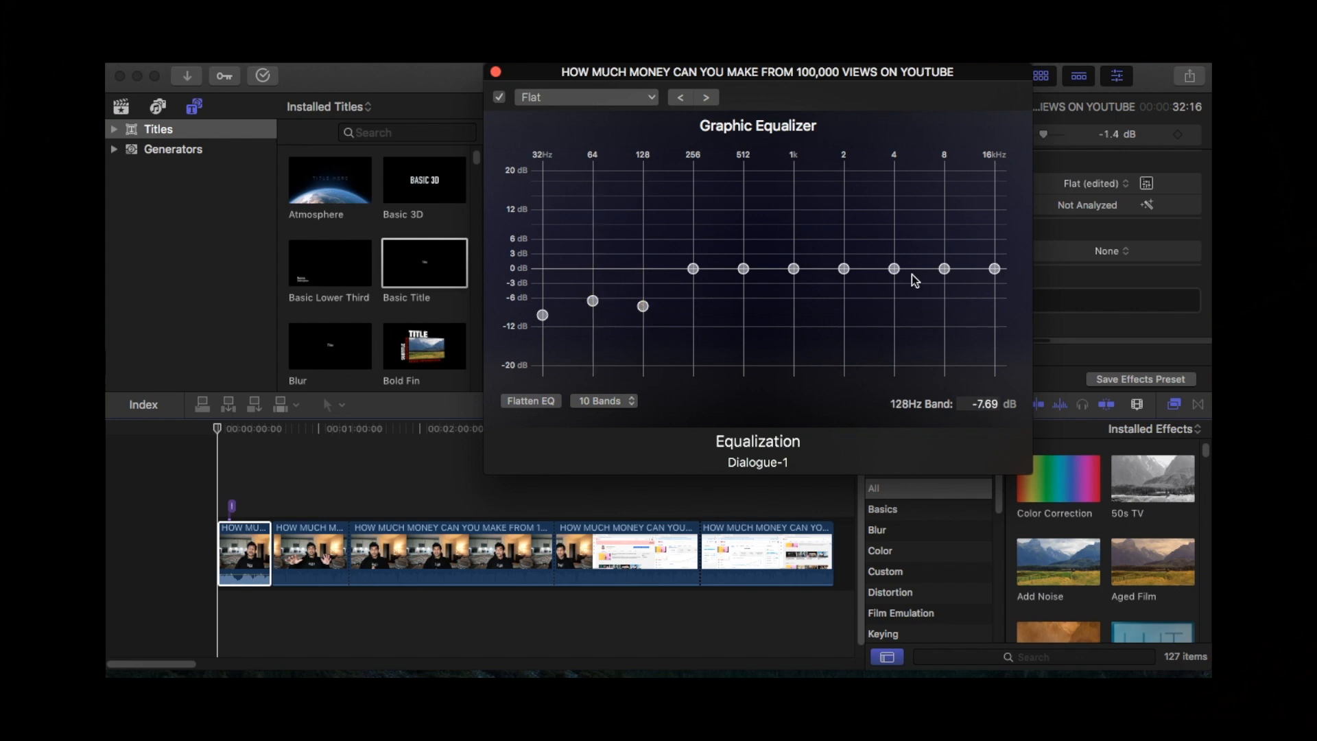
left_click_drag(894, 268, 944, 256)
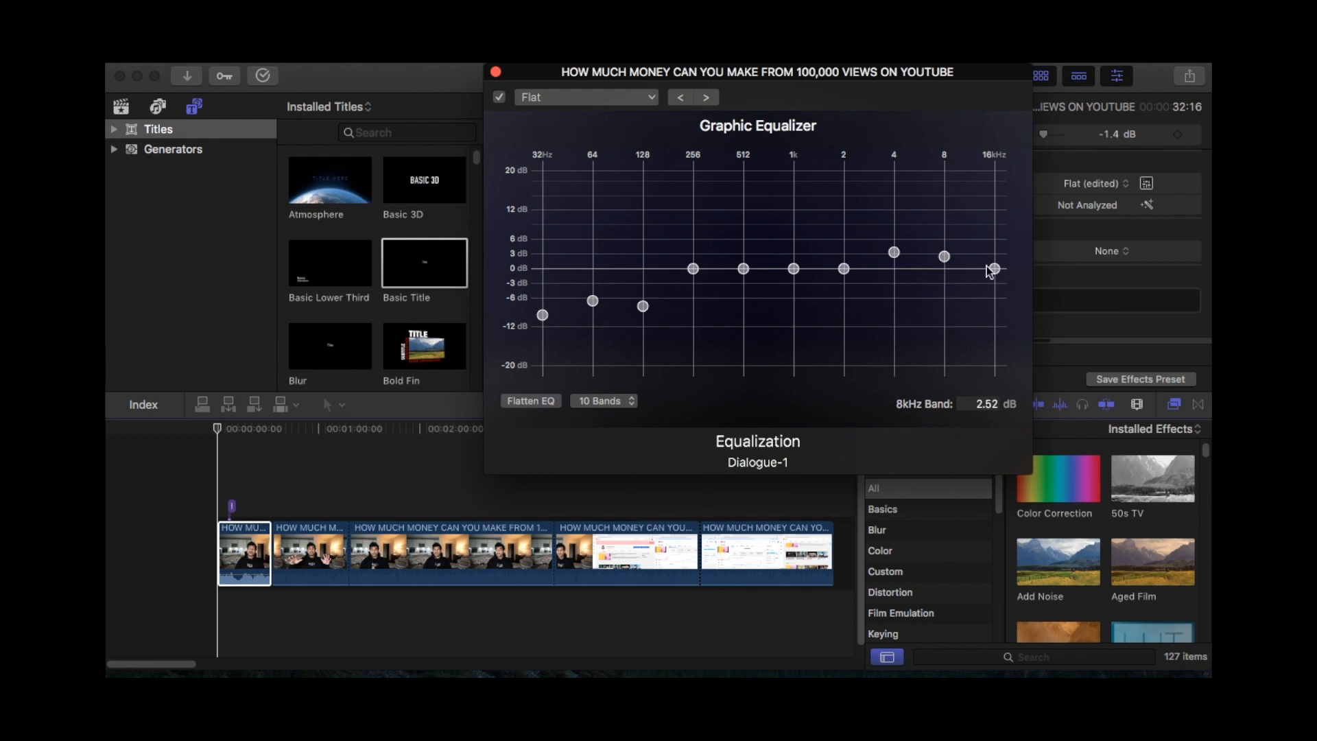
left_click(495, 72)
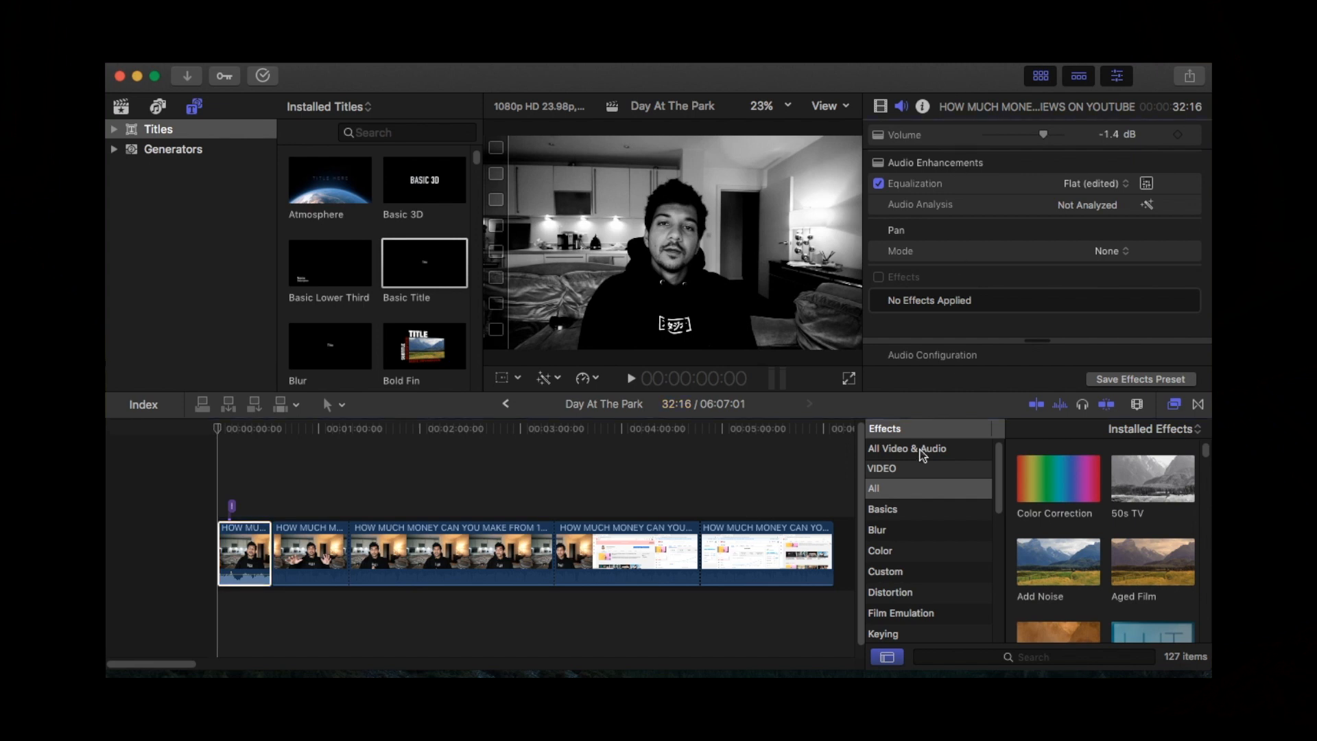
Step: Browse the Echo audio effects and add the Logic Delay Designer effect to the first clip
scroll(926, 511, "down", 1)
scroll(926, 511, "down", 8)
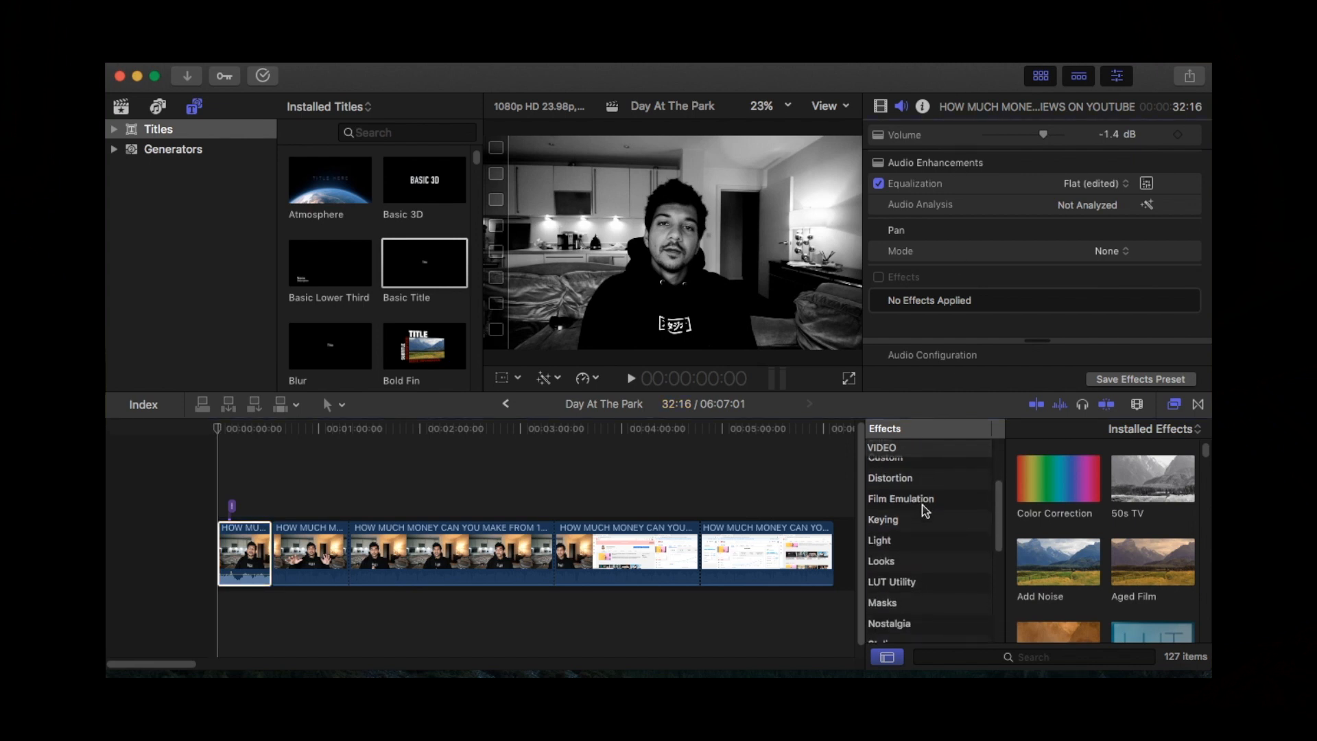
scroll(926, 511, "down", 3)
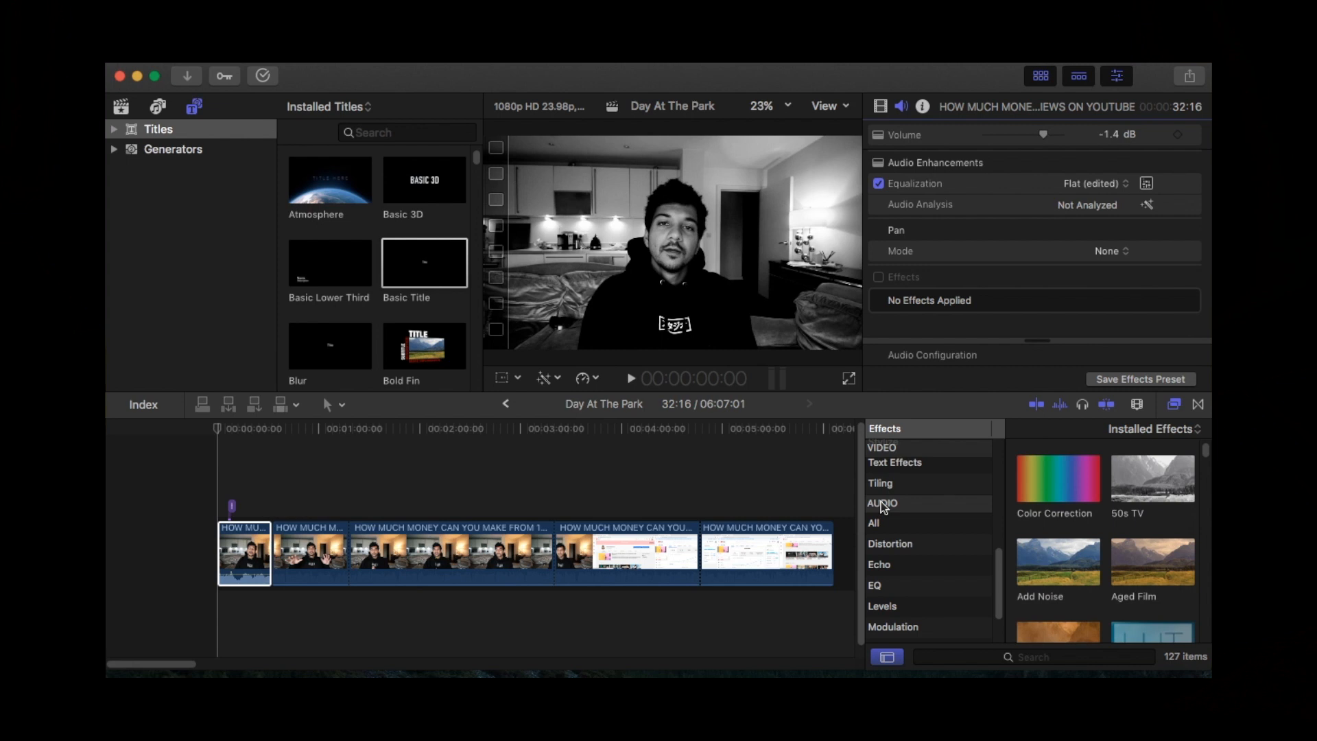
scroll(889, 534, "down", 2)
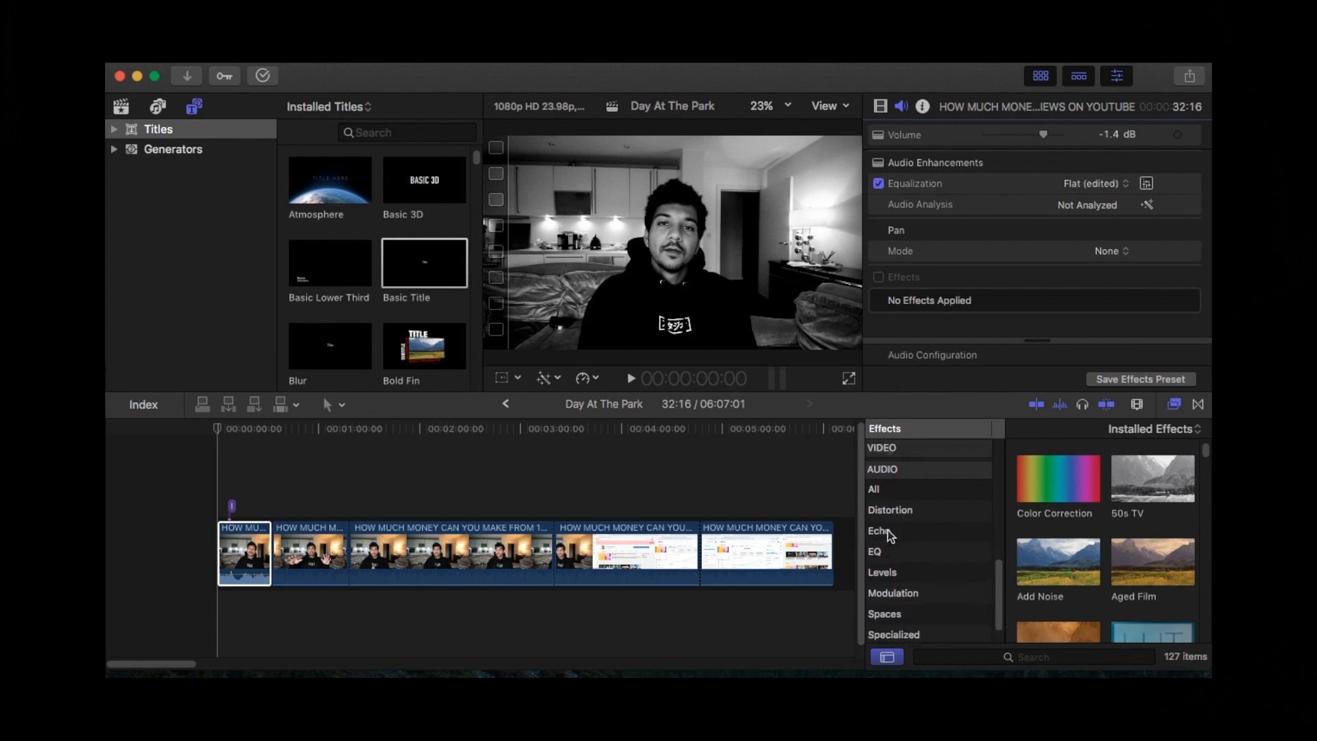
left_click(890, 534)
scroll(1179, 606, "down", 3)
scroll(1180, 607, "down", 2)
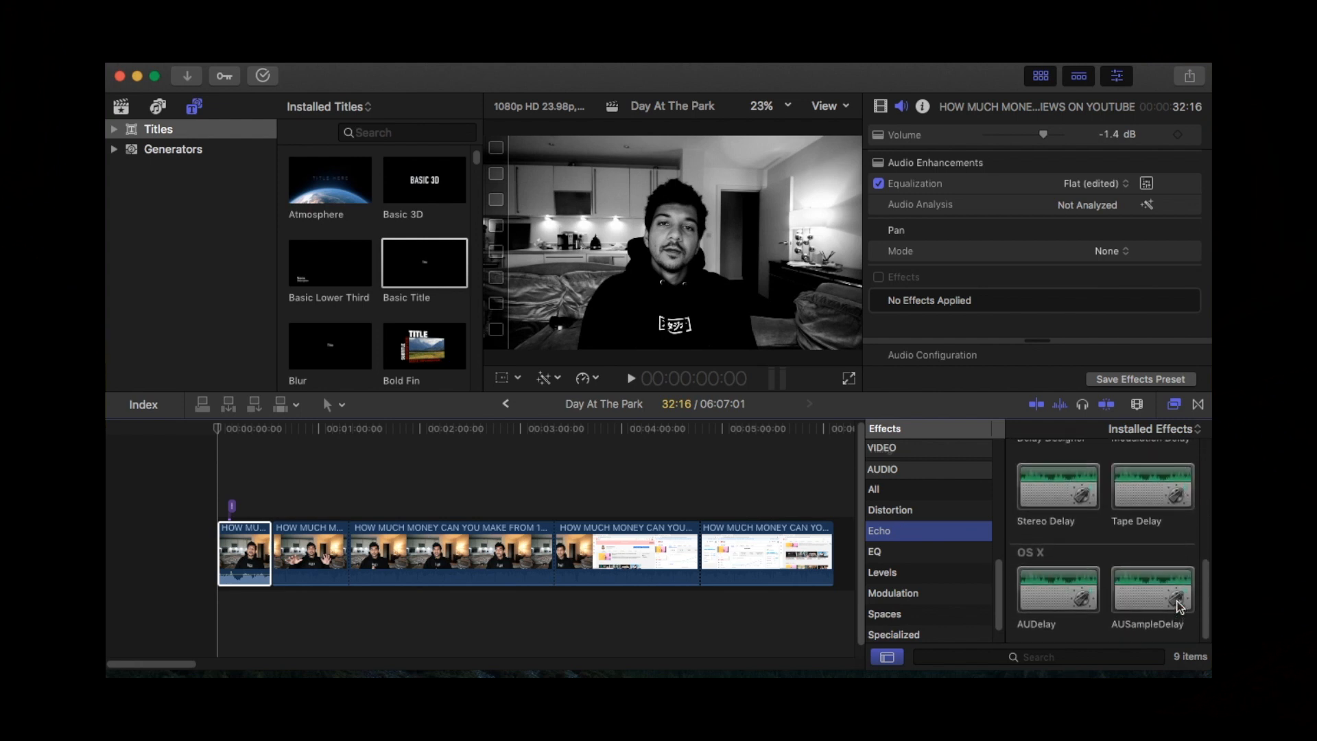
scroll(1180, 607, "up", 5)
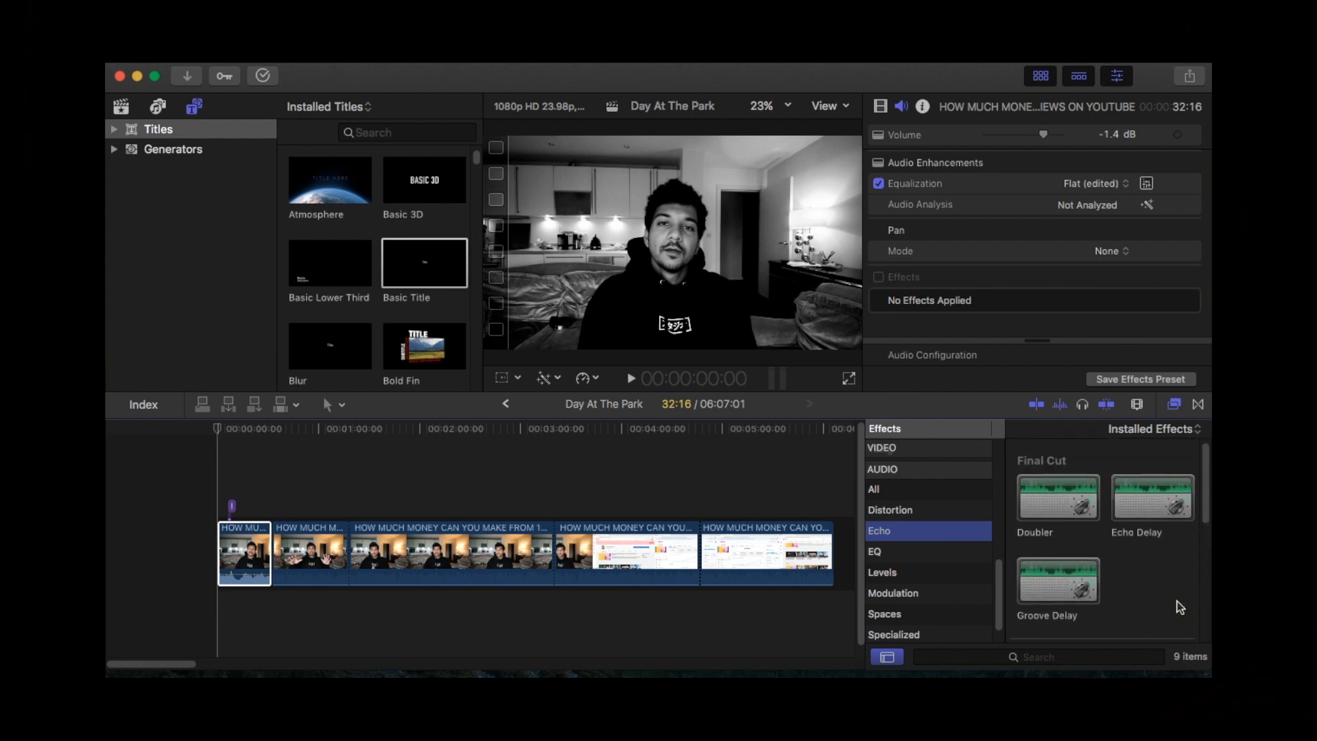
scroll(1180, 607, "down", 2)
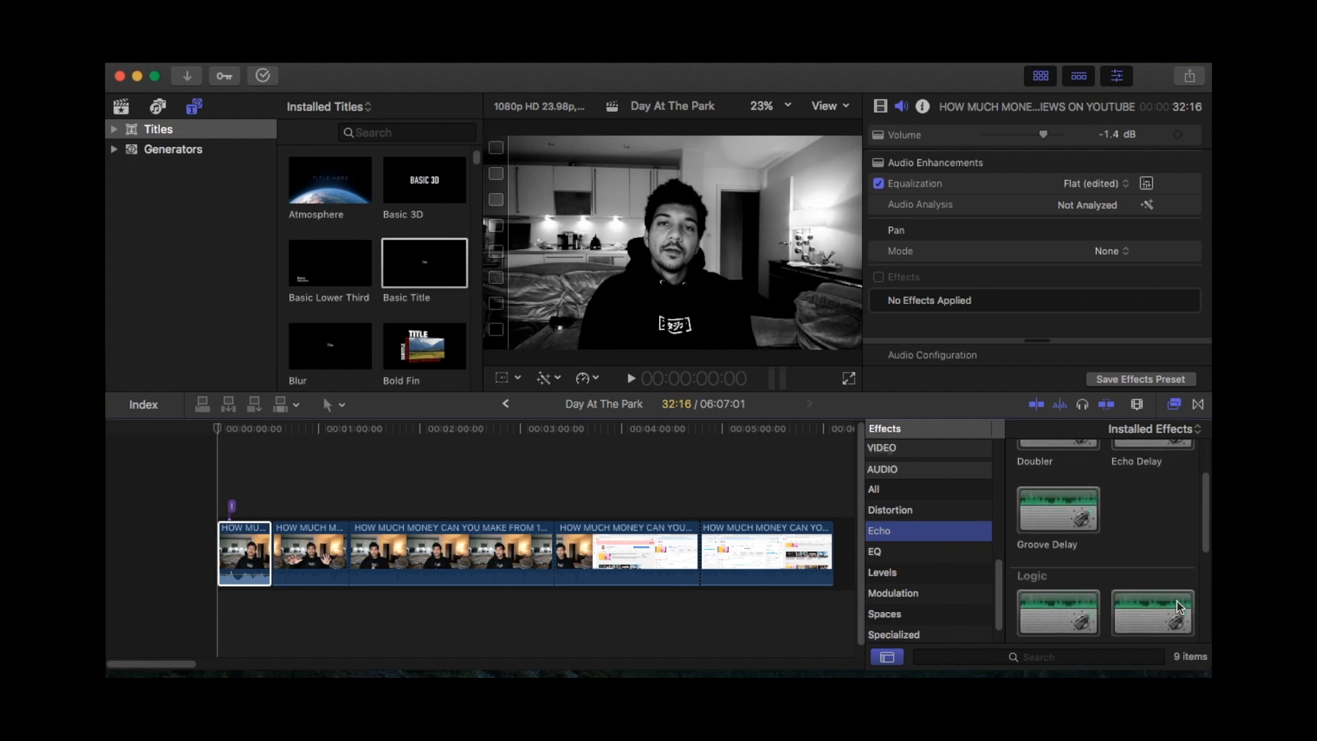
scroll(1180, 607, "down", 2)
left_click(221, 563)
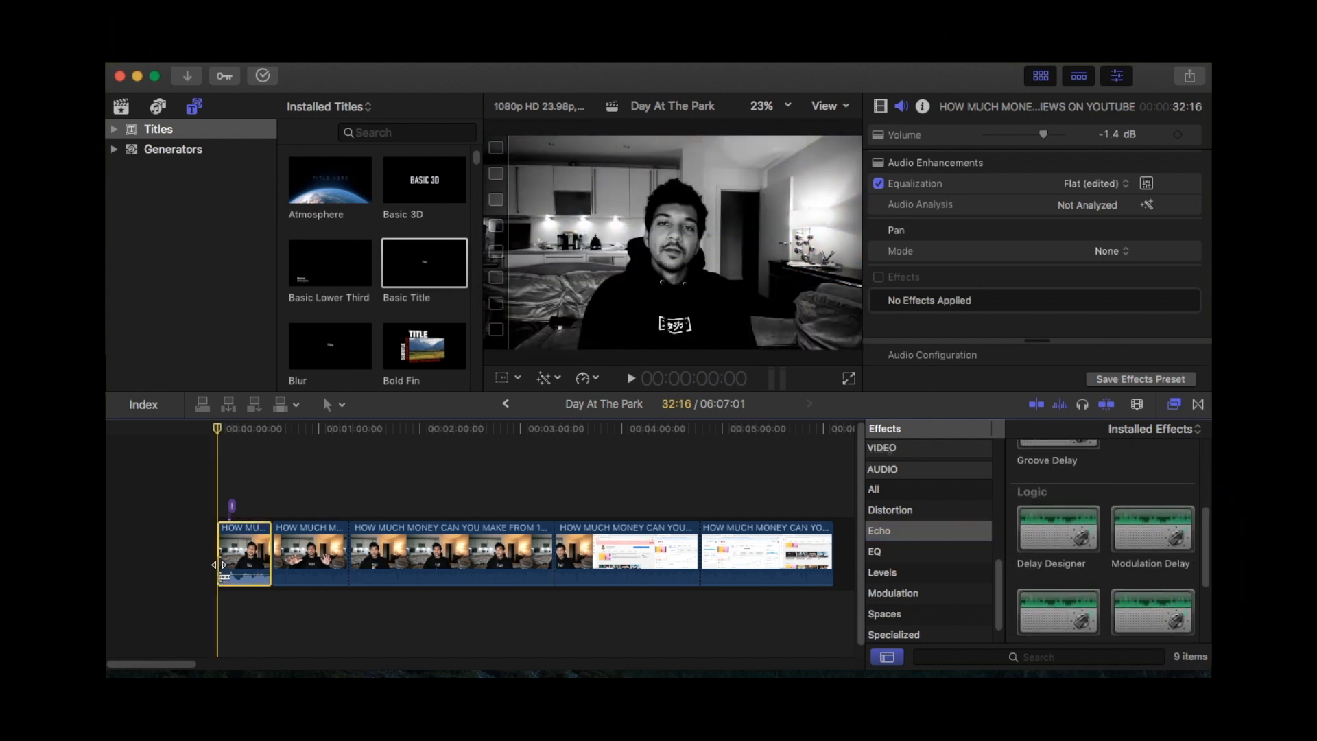
double_click(1067, 530)
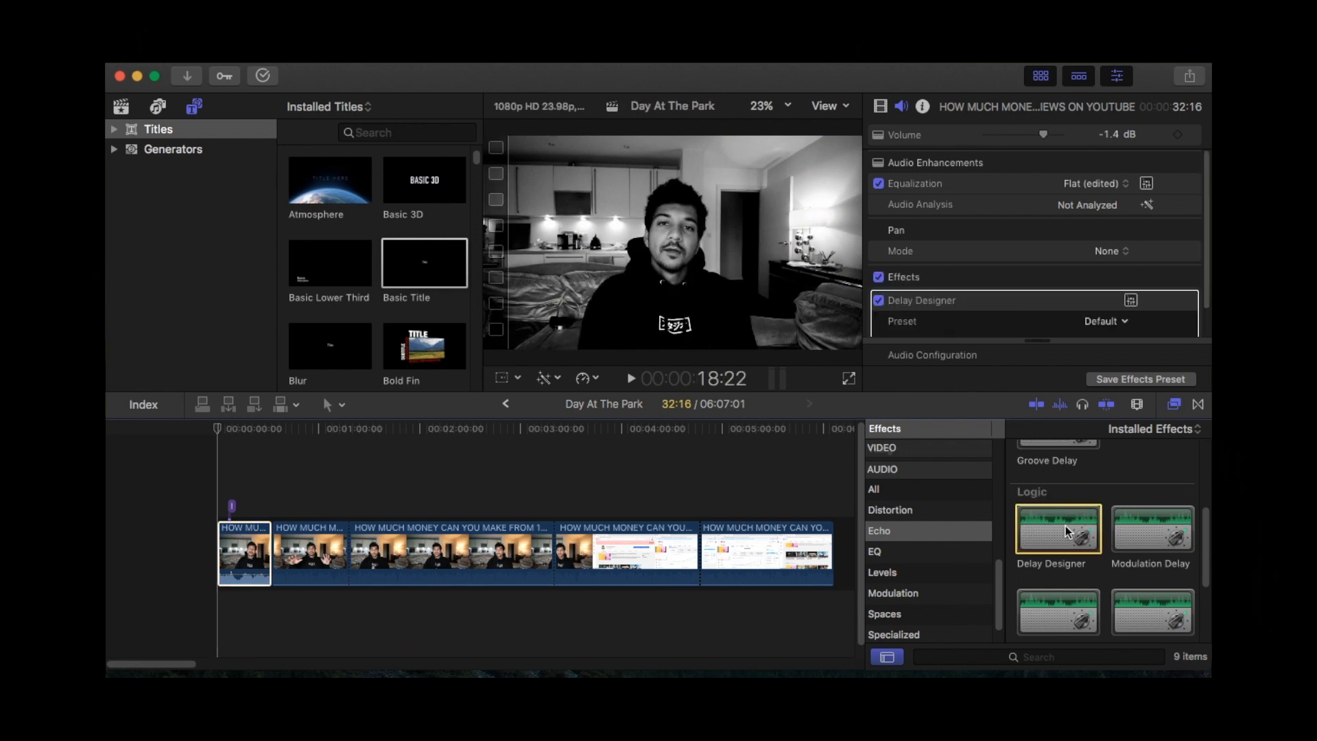
Step: Remove the Delay Designer effect from the first clip and apply it again
left_click(1045, 192)
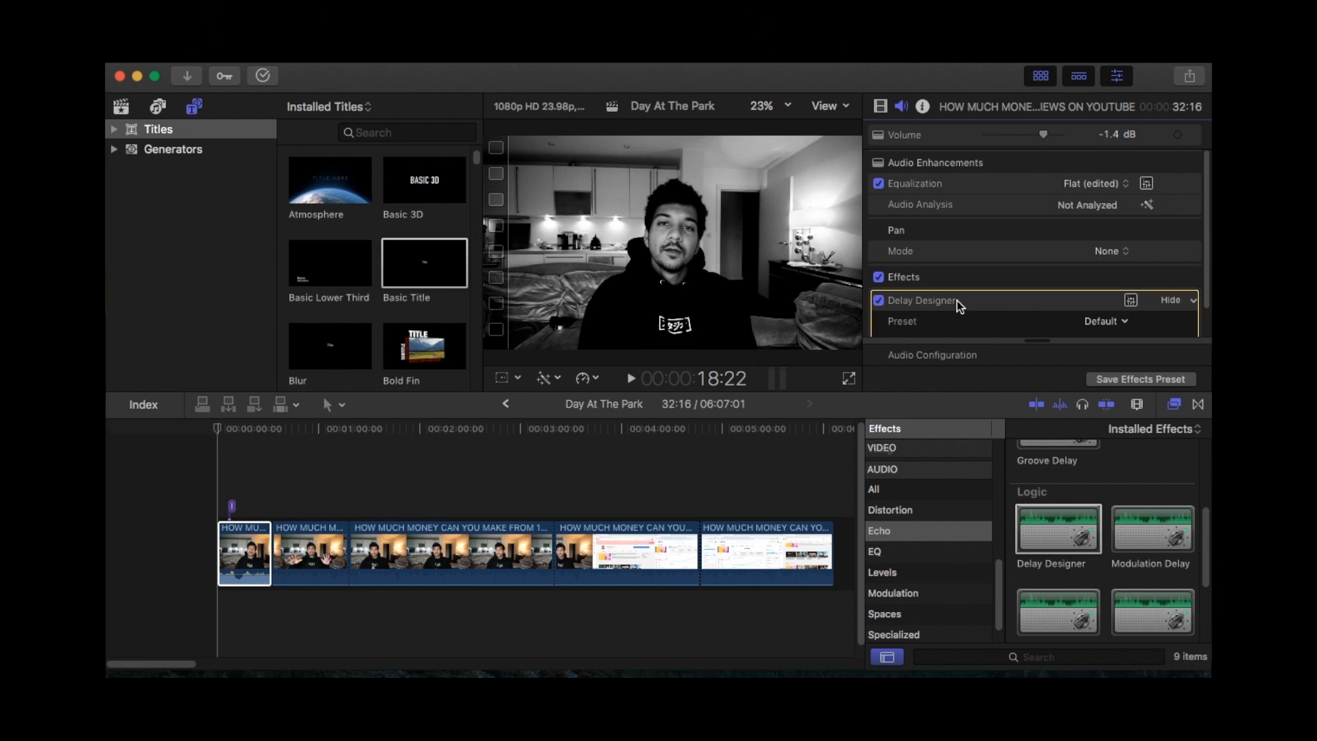
key("Delete")
double_click(1057, 528)
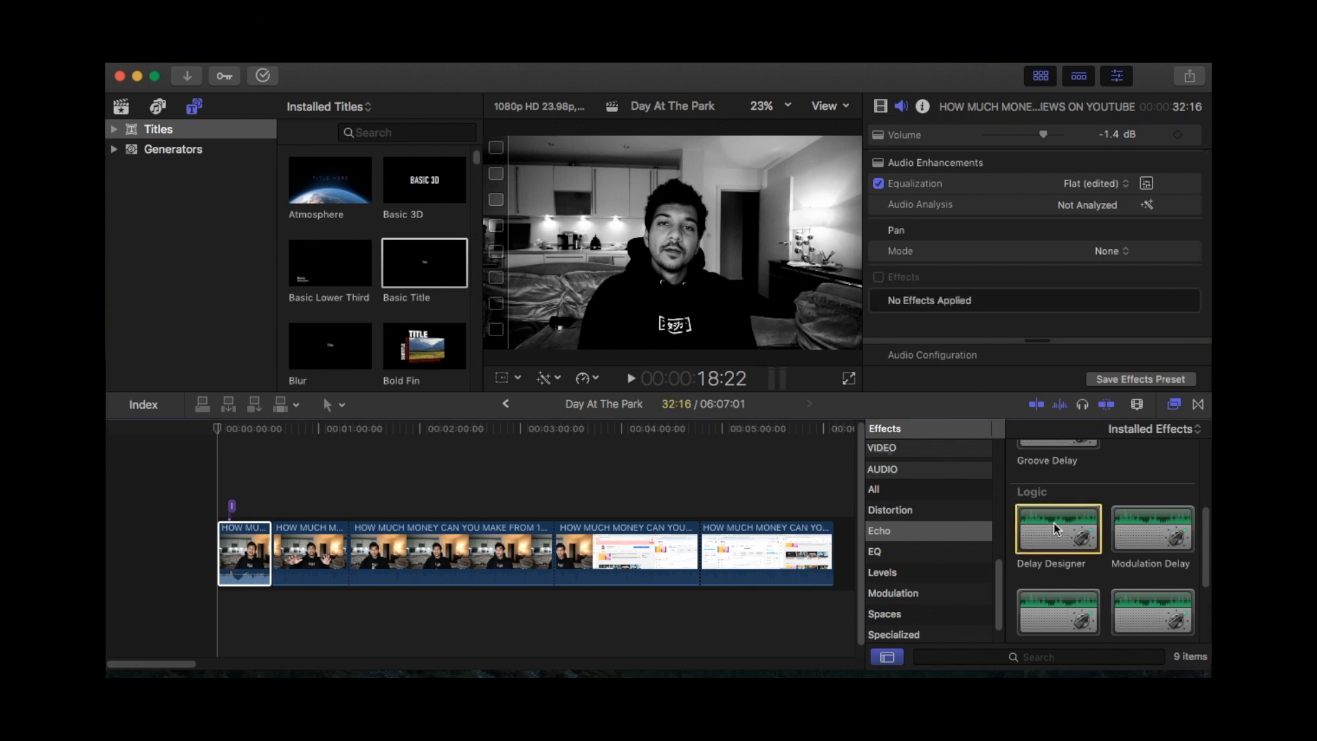
Step: Review the Delay Designer's Simple Patterns presets and set its Feedback Amount parameter to -9.0
left_click(939, 302)
scroll(983, 302, "down", 2)
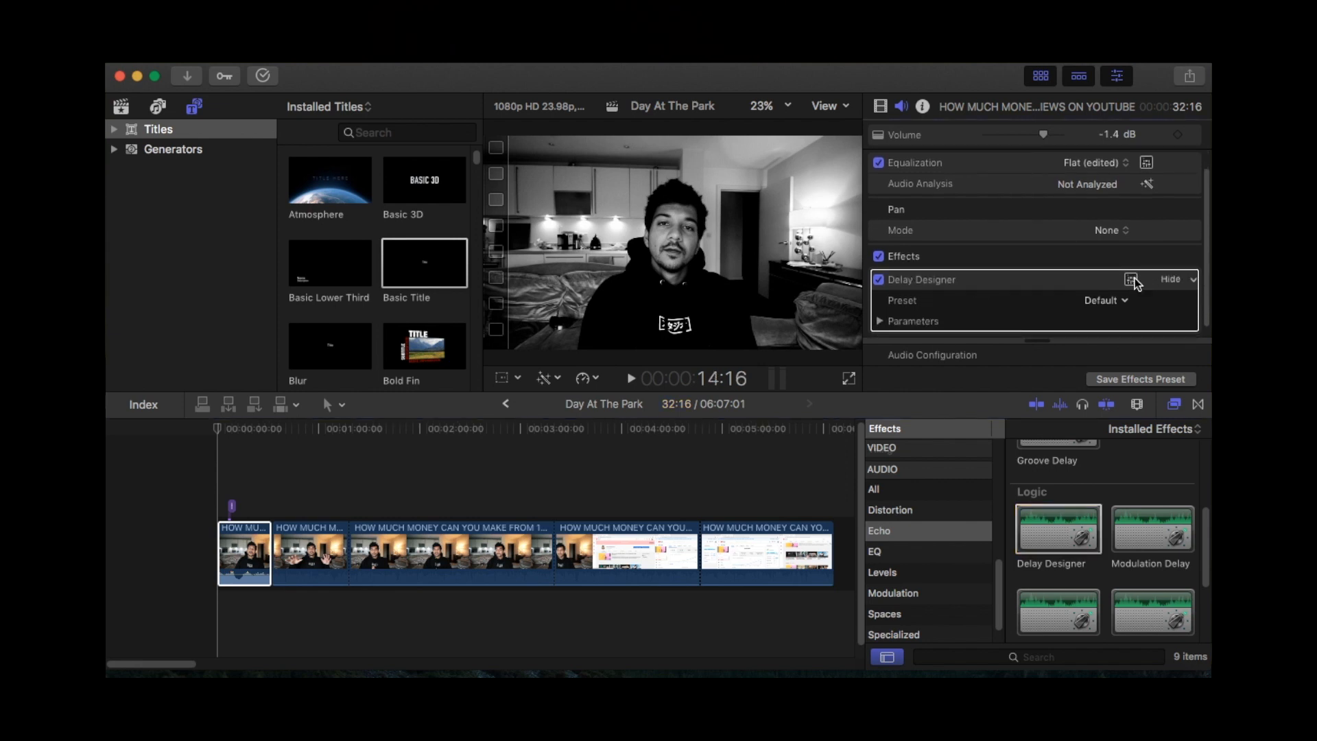
left_click(881, 321)
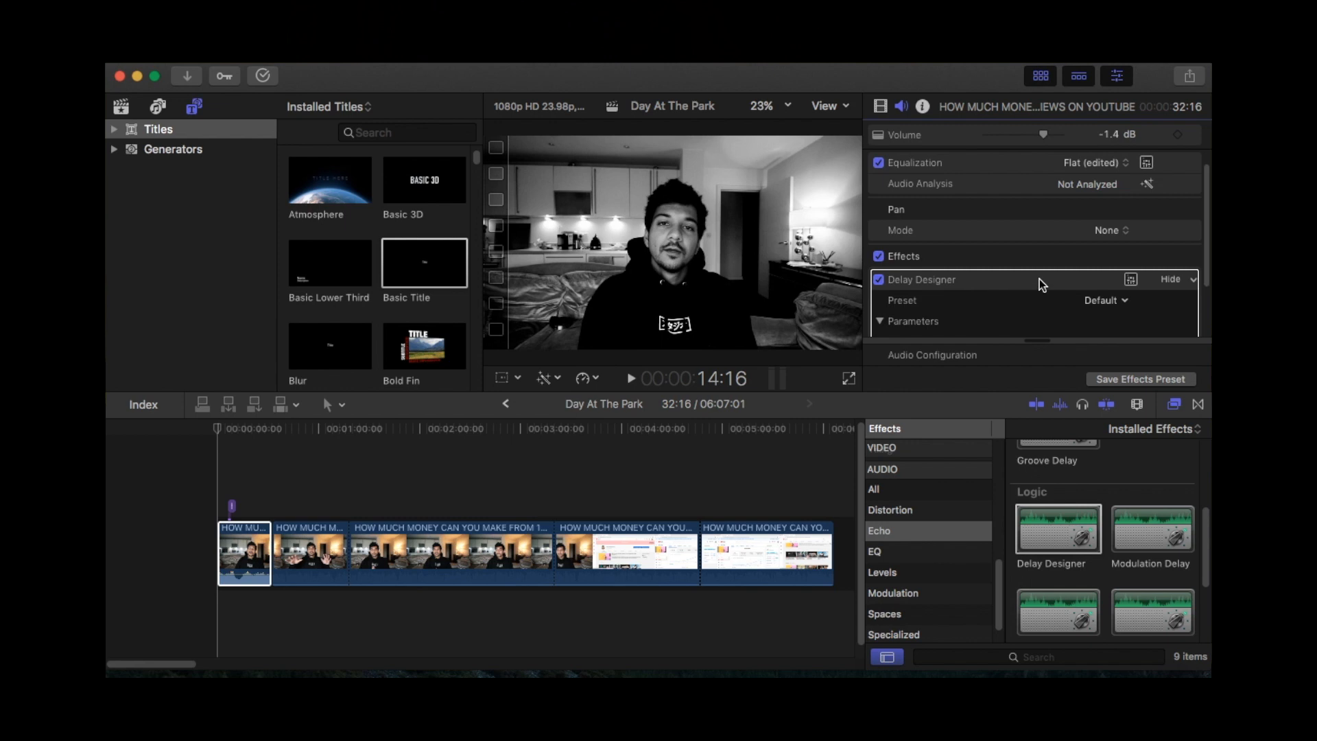
scroll(1043, 283, "down", 3)
scroll(1039, 278, "down", 1)
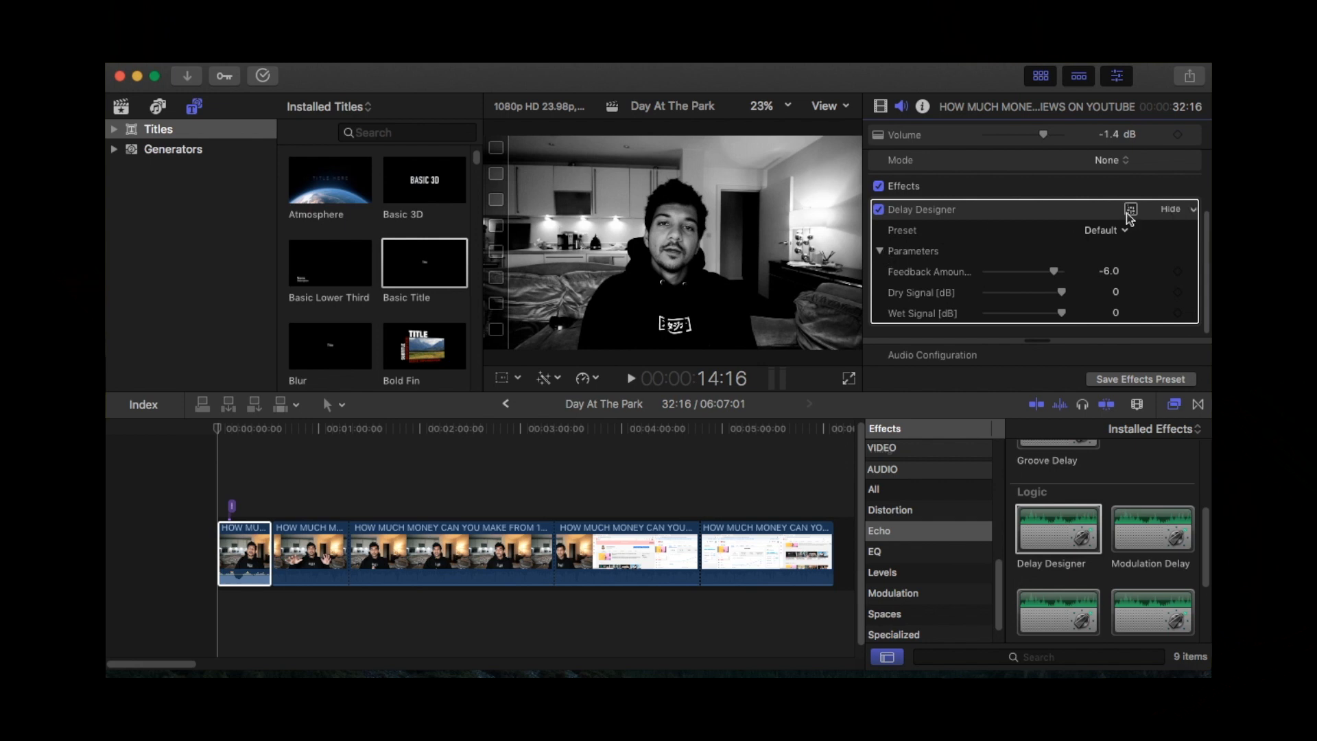
left_click(1107, 231)
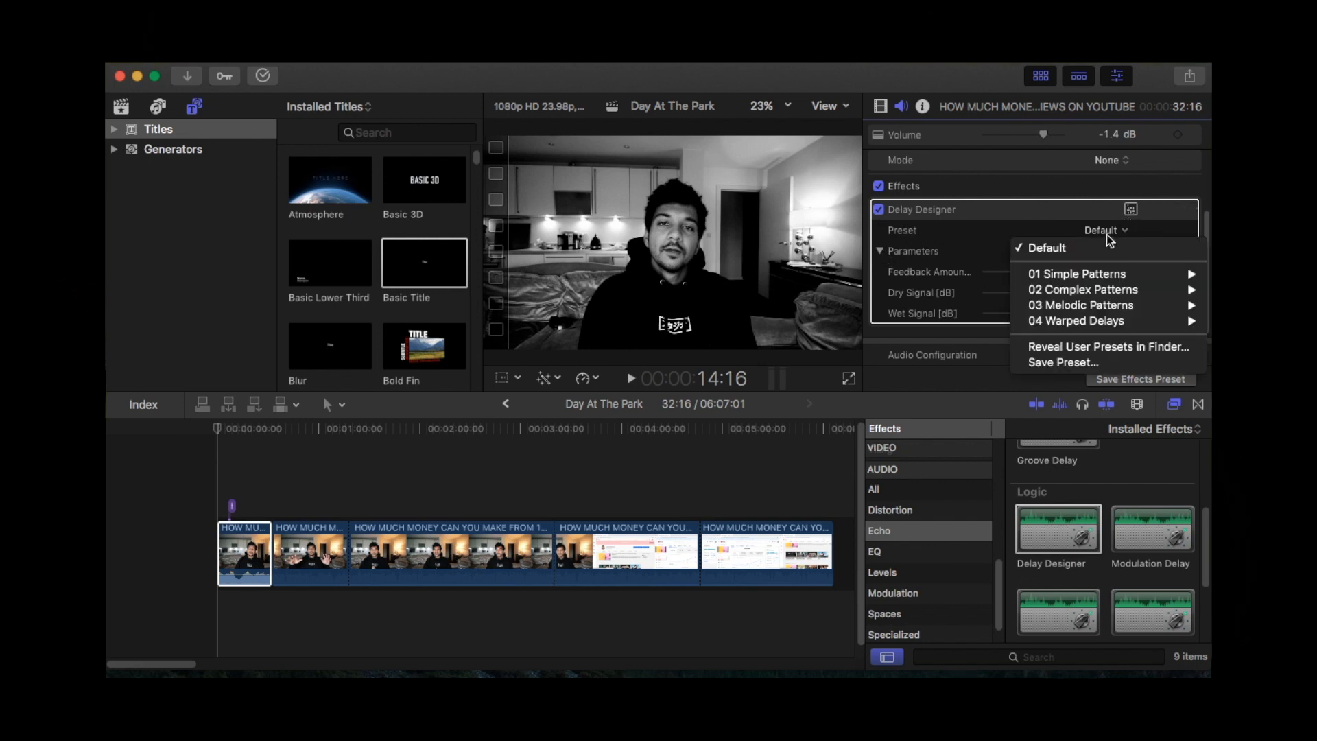
mouse_move(1080, 274)
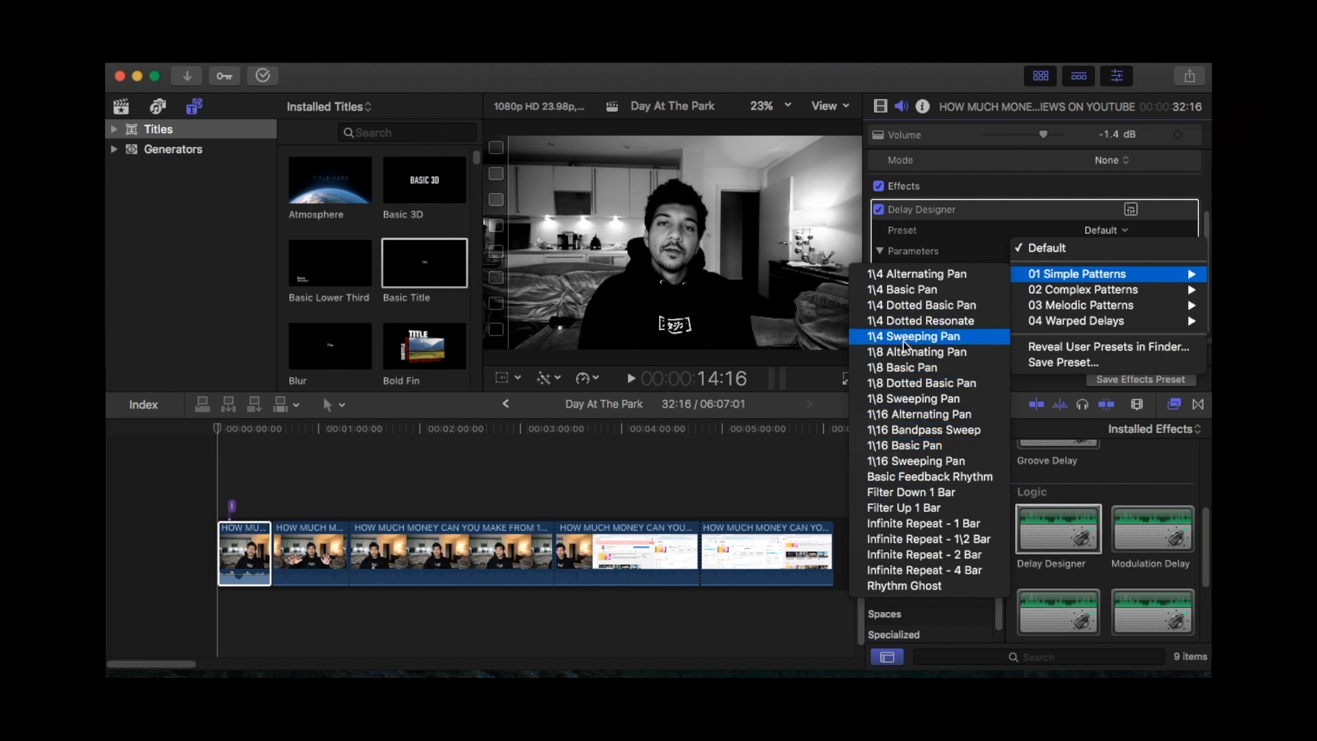
left_click(1000, 187)
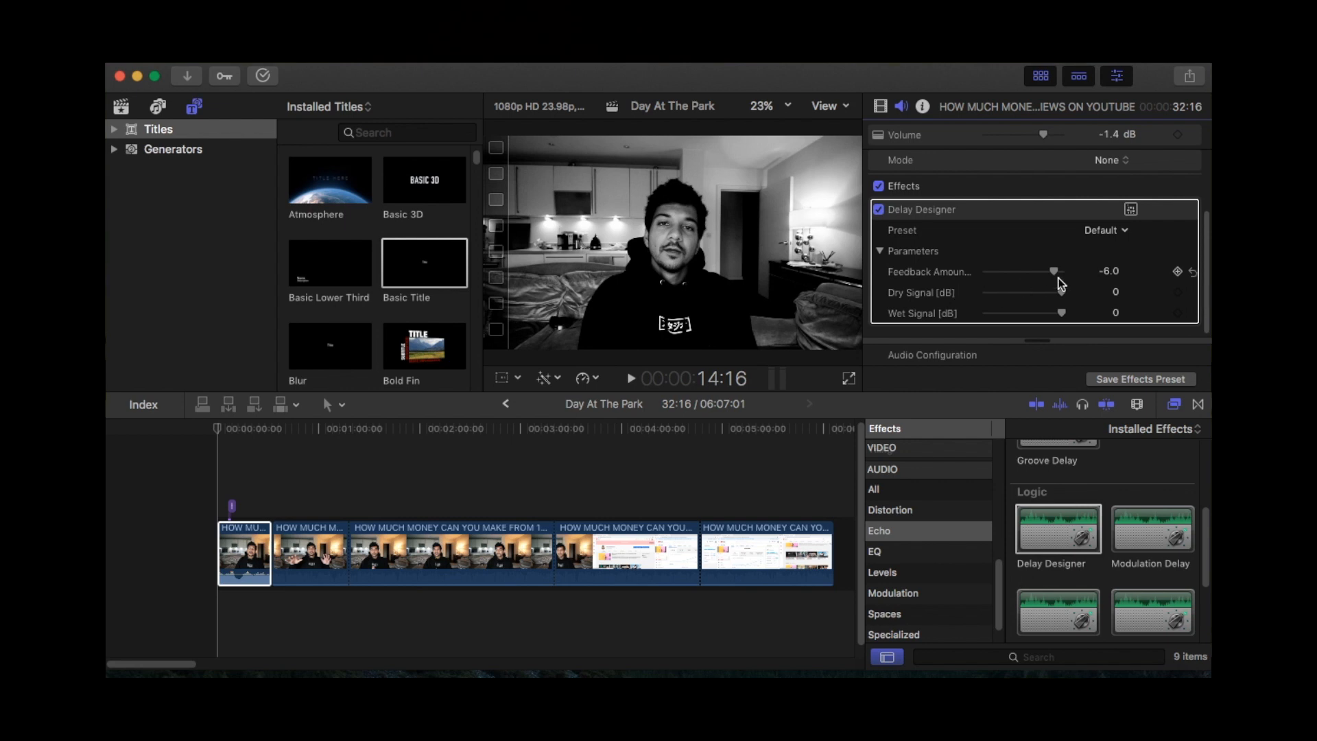
mouse_move(1059, 280)
left_mouse_down()
mouse_move(980, 279)
mouse_move(1053, 280)
left_mouse_up()
Step: Search all video effects for "letter" and apply the Letterbox effect to the first clip
scroll(1027, 247, "up", 5)
scroll(1026, 244, "down", 5)
scroll(908, 508, "up", 3)
left_click(907, 490)
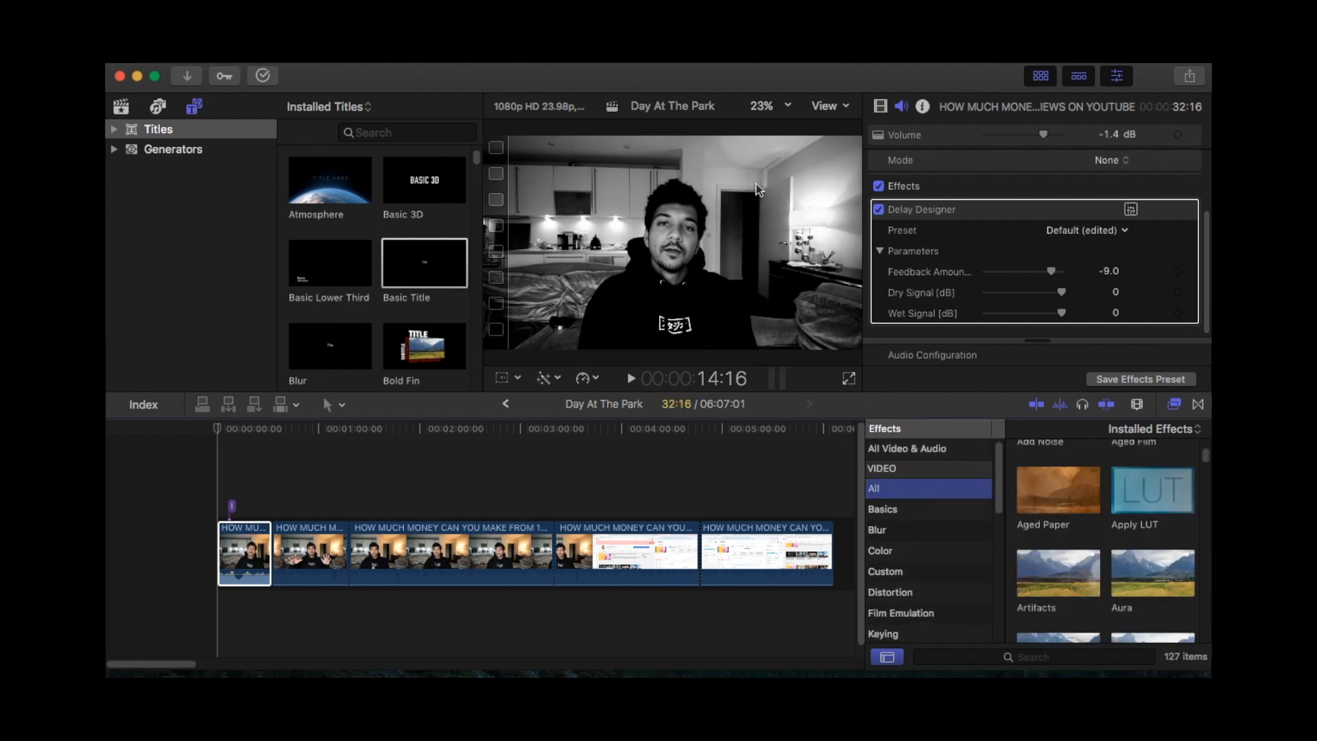
left_click(1063, 656)
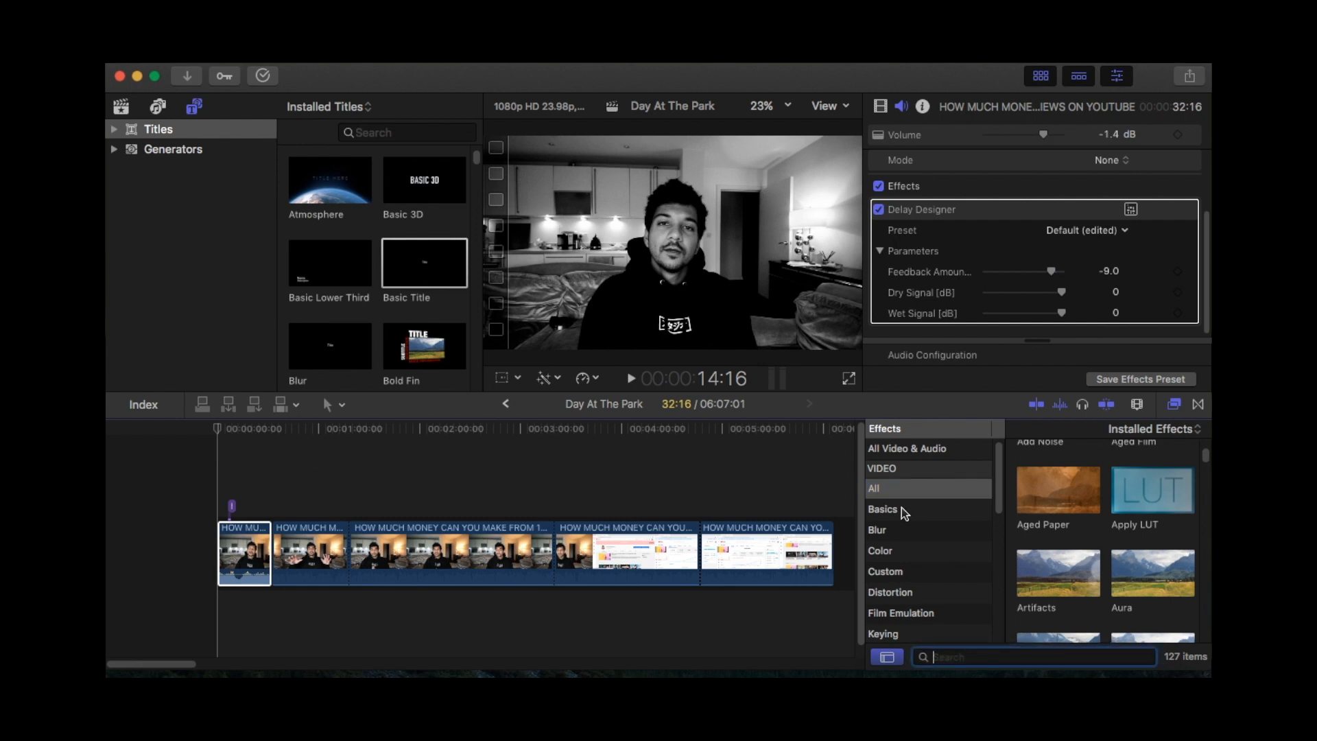
type("letter")
left_click(1056, 477)
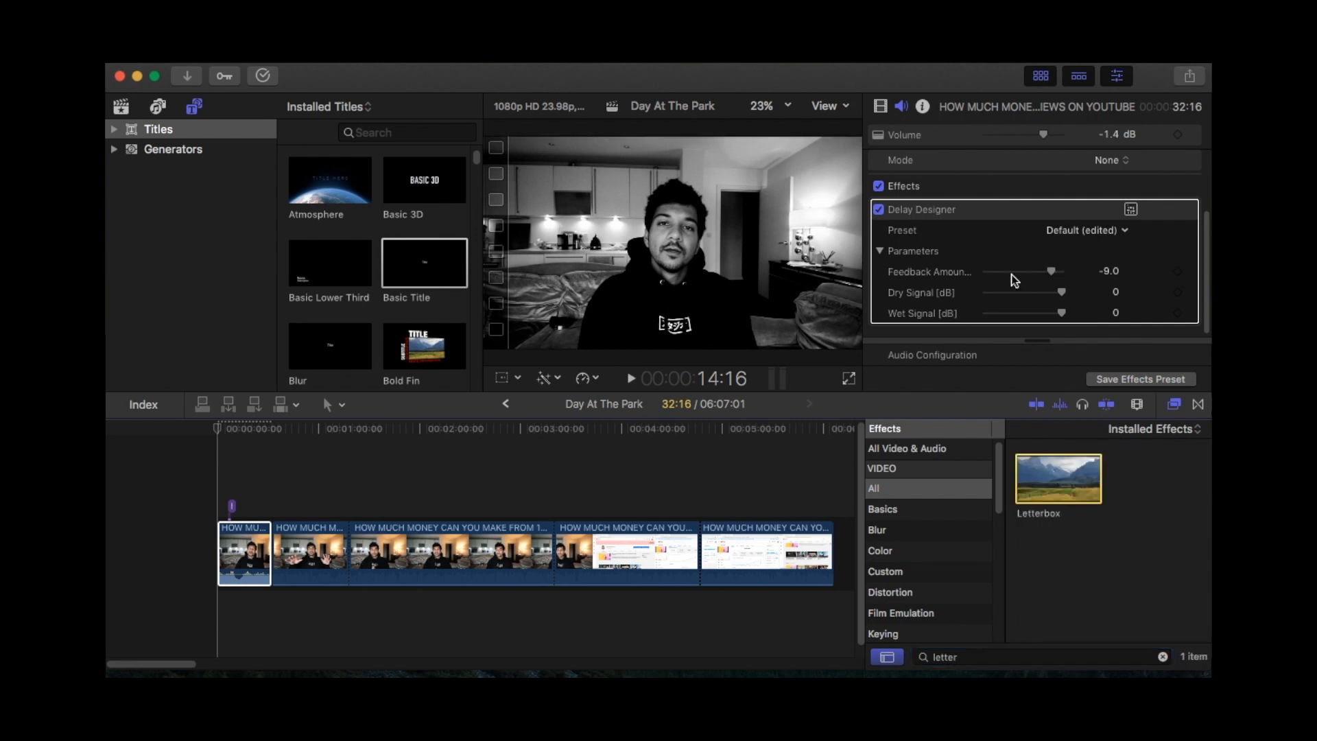
Step: Check the first clip's information and set its Letterbox effect's aspect ratio to 2.35:1
scroll(936, 187, "up", 4)
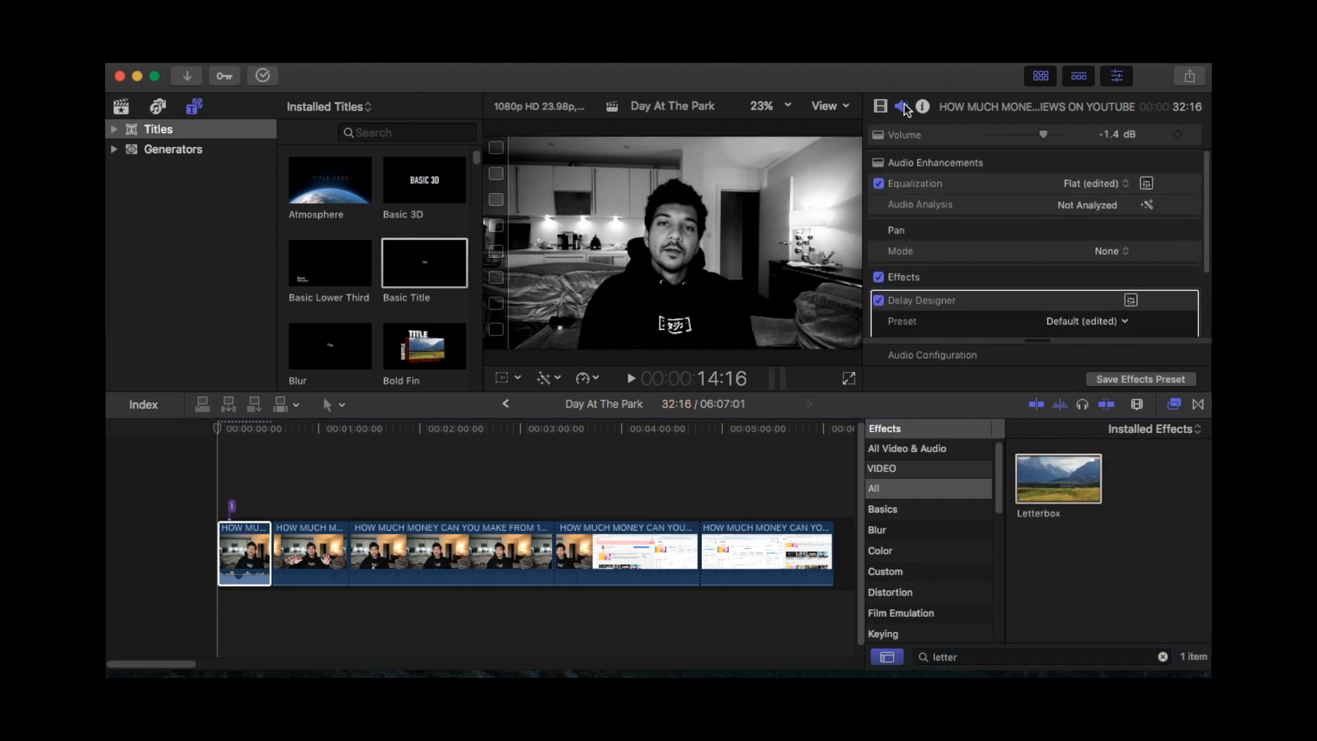
left_click(880, 109)
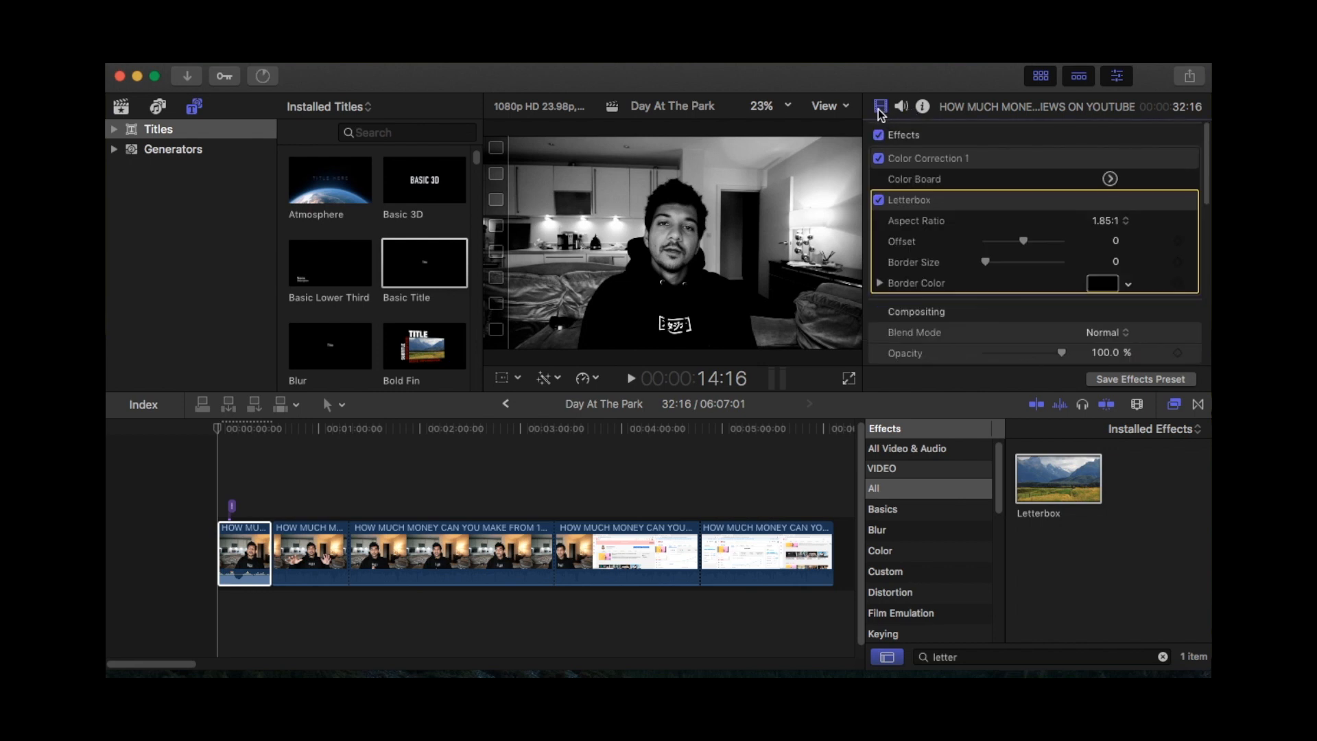
left_click(923, 107)
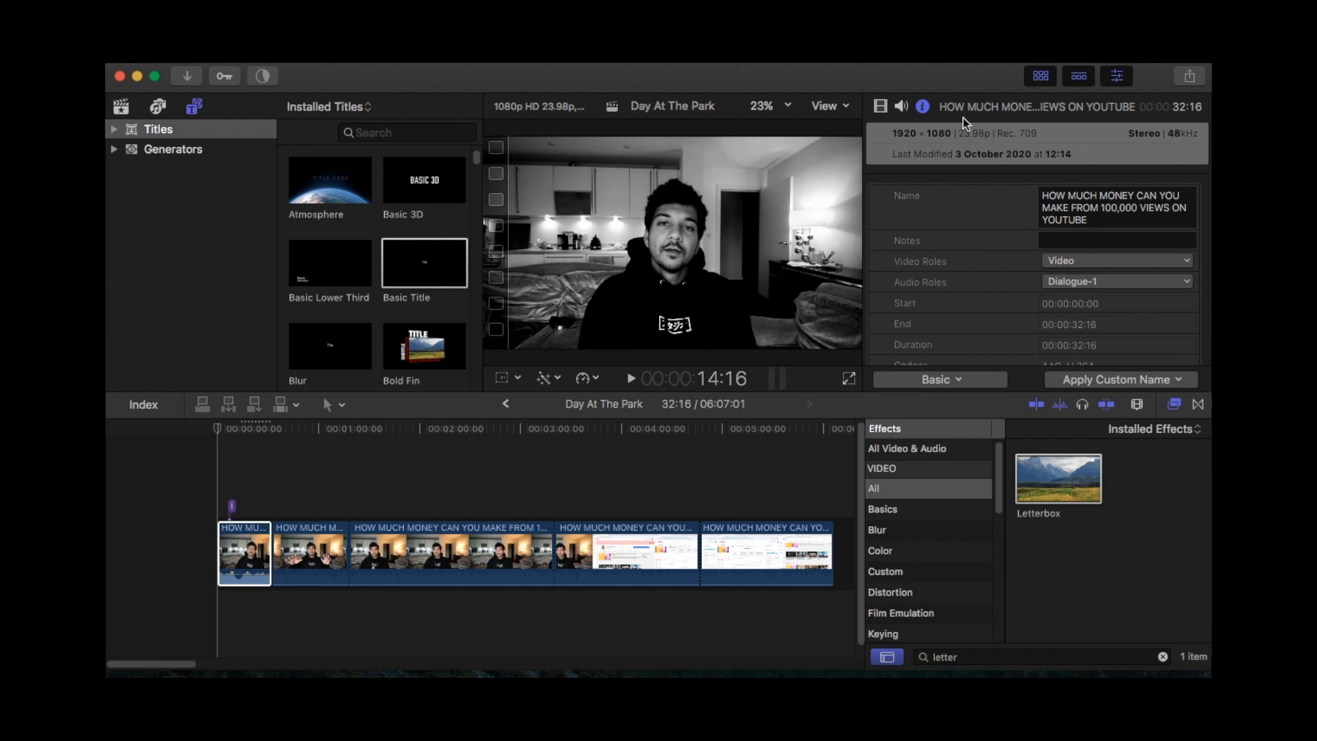
left_click(881, 106)
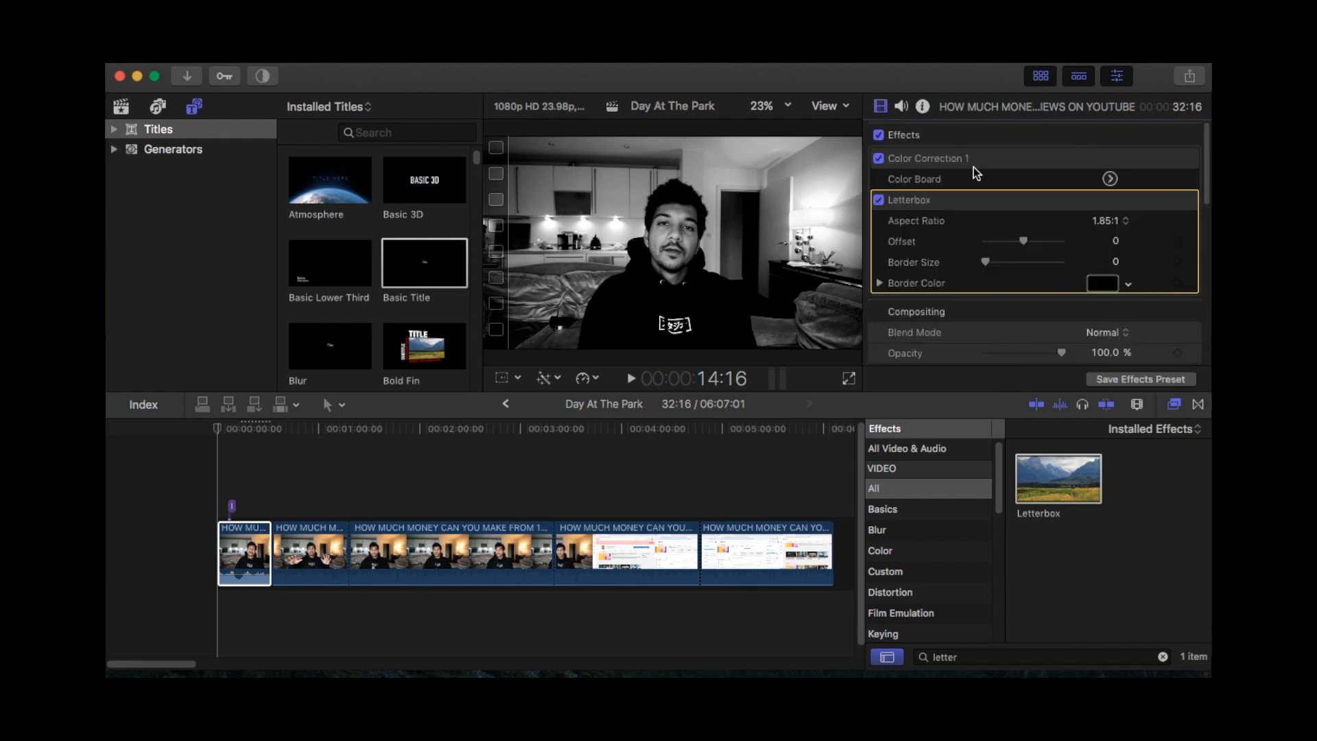
left_click(1102, 218)
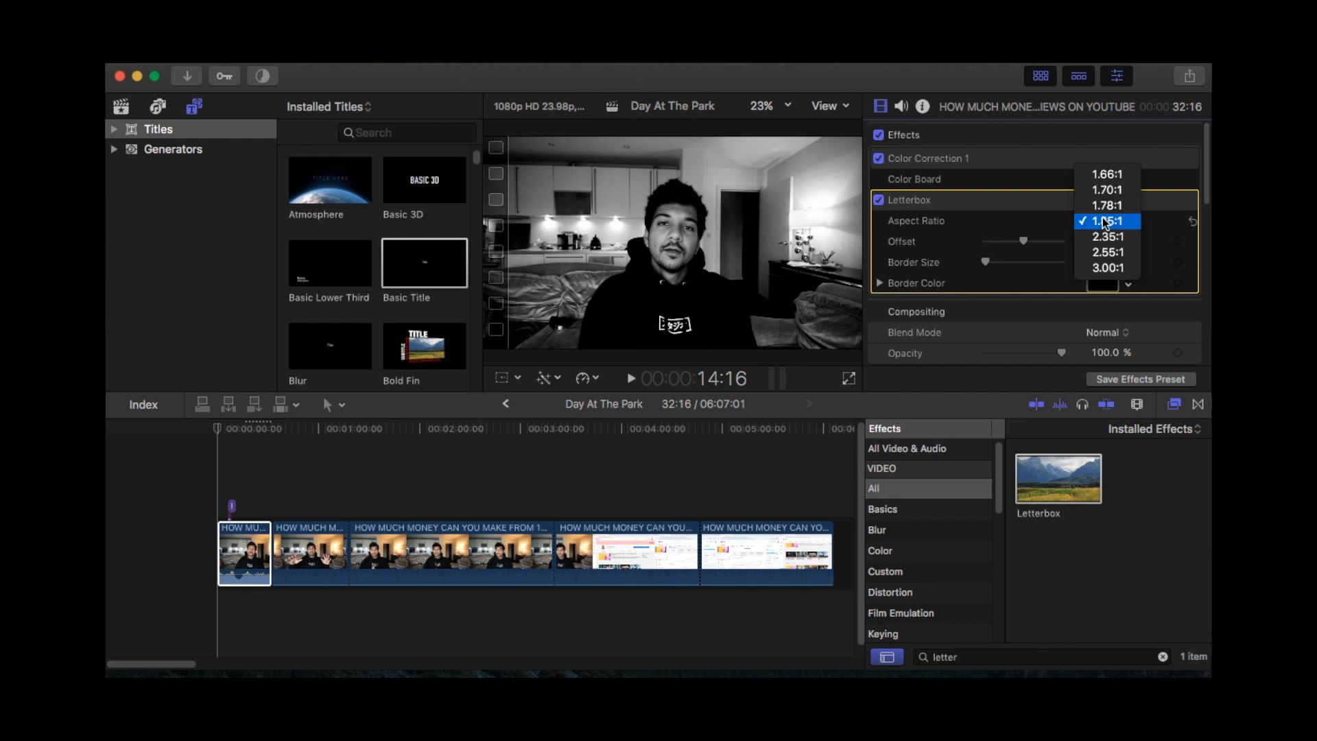
left_click(1107, 234)
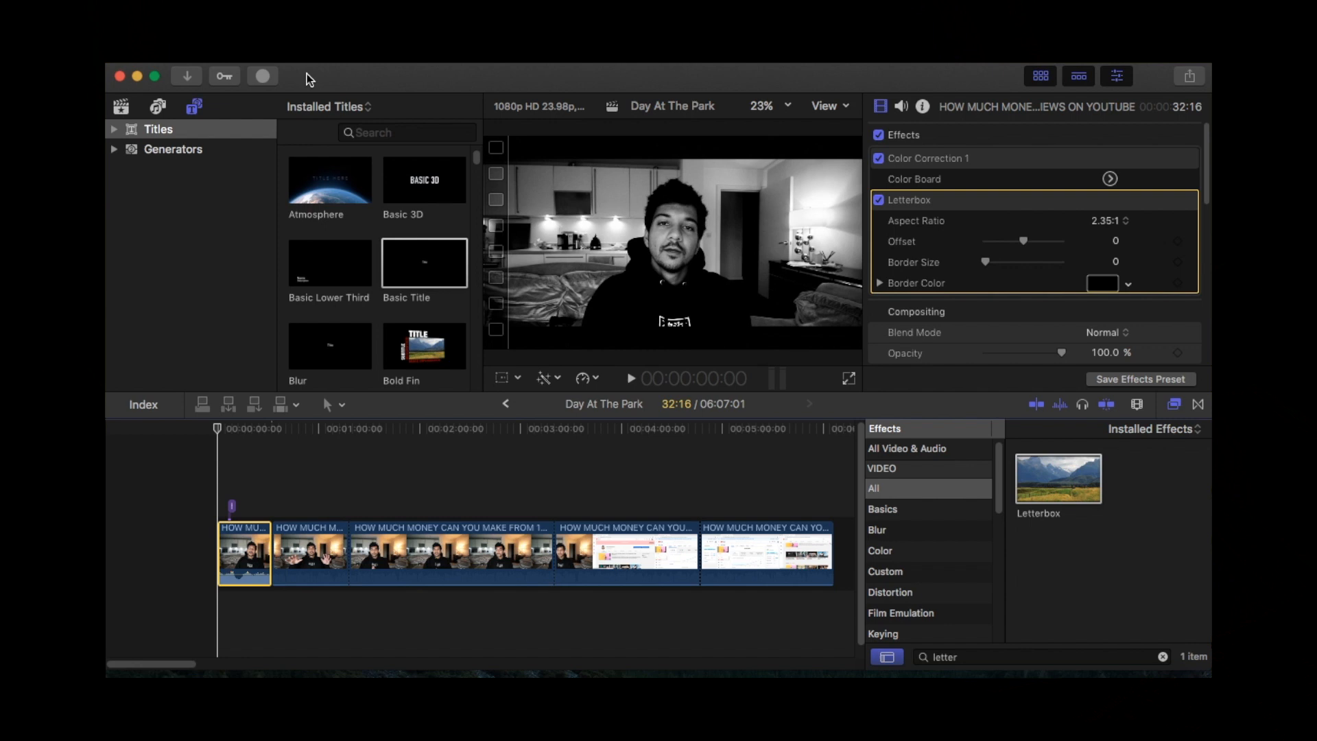
Step: Delete every clip after the first one from the timeline
left_click_drag(784, 503, 312, 574)
key("Delete")
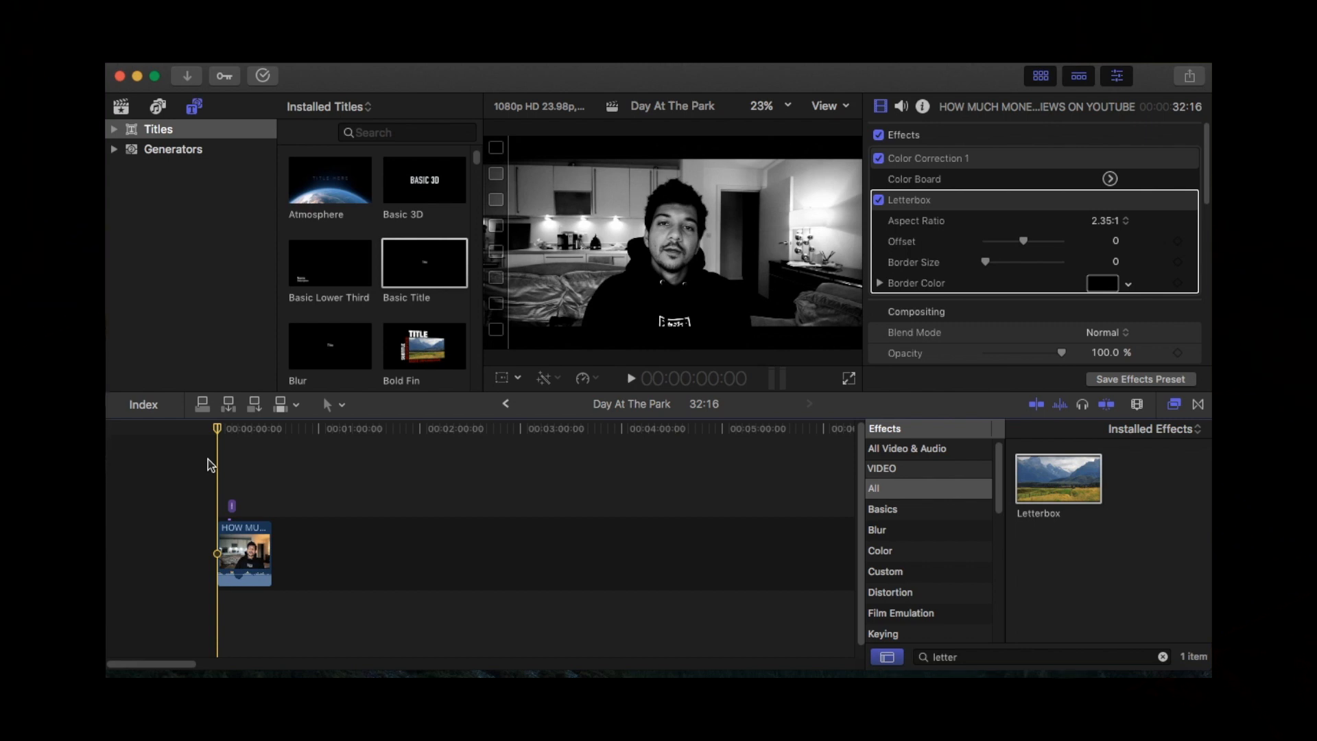
Step: Review the sharing destinations and the Master File export dialog for the project, leaving without exporting
key("super+e")
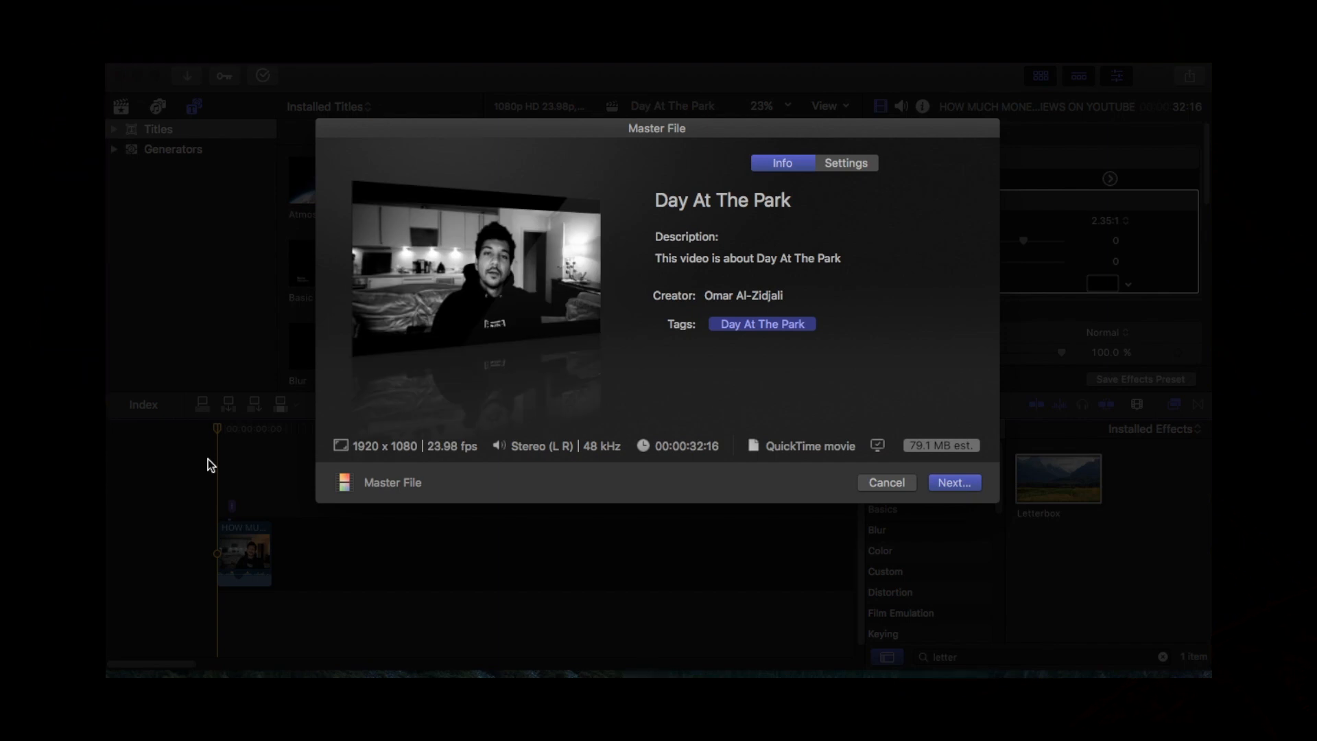
left_click(886, 484)
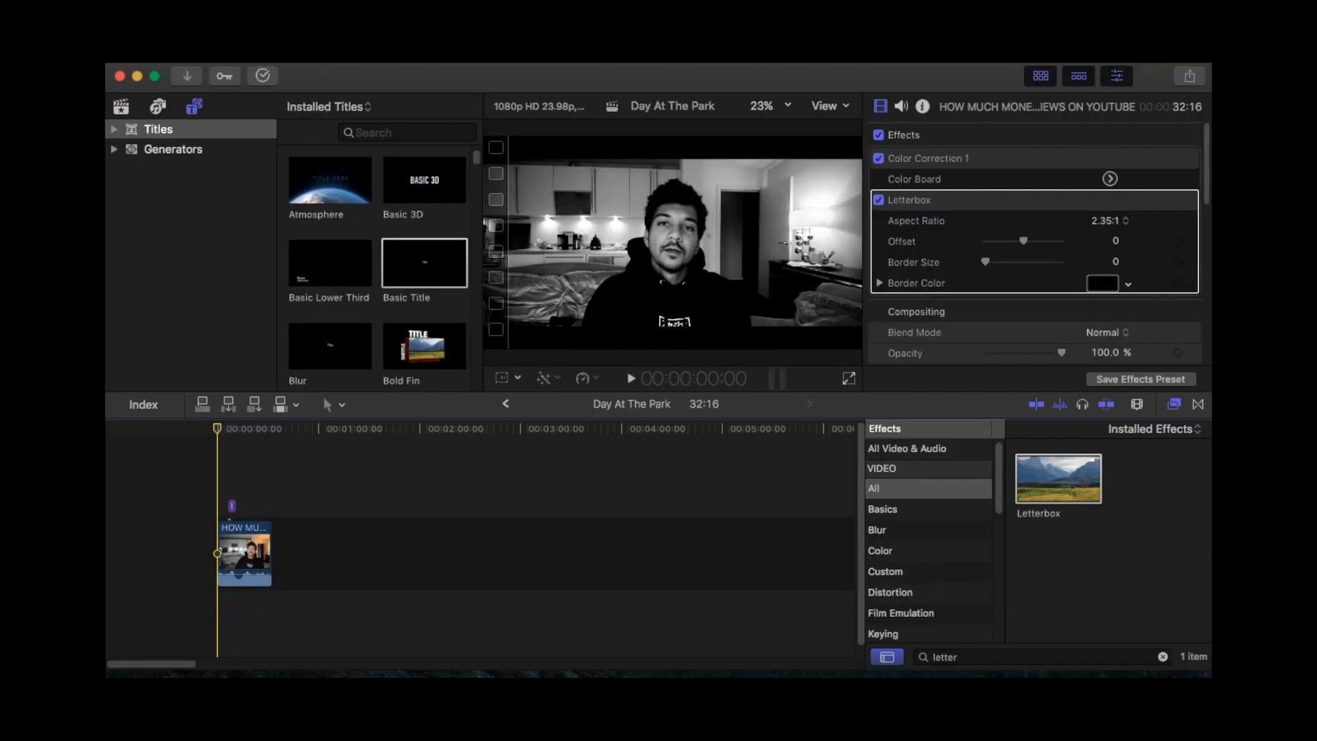
left_click(250, 54)
mouse_move(280, 224)
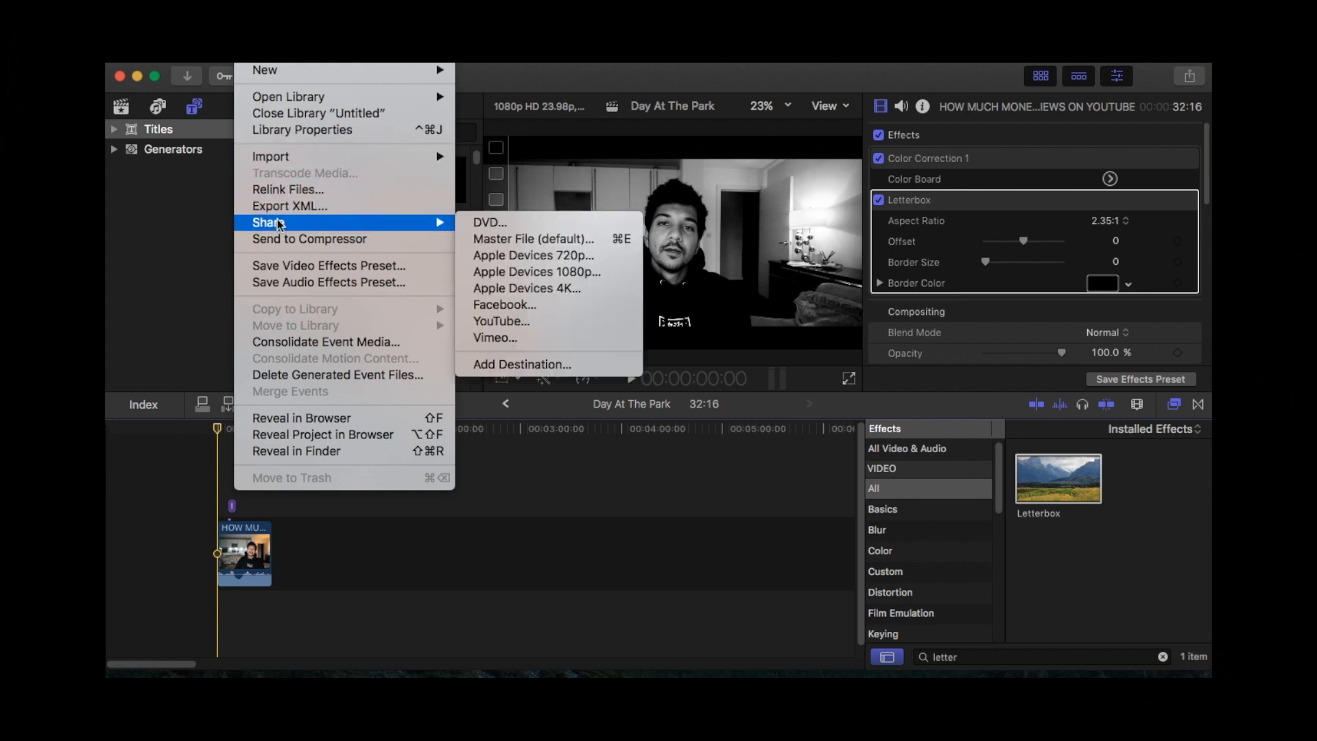
left_click(493, 244)
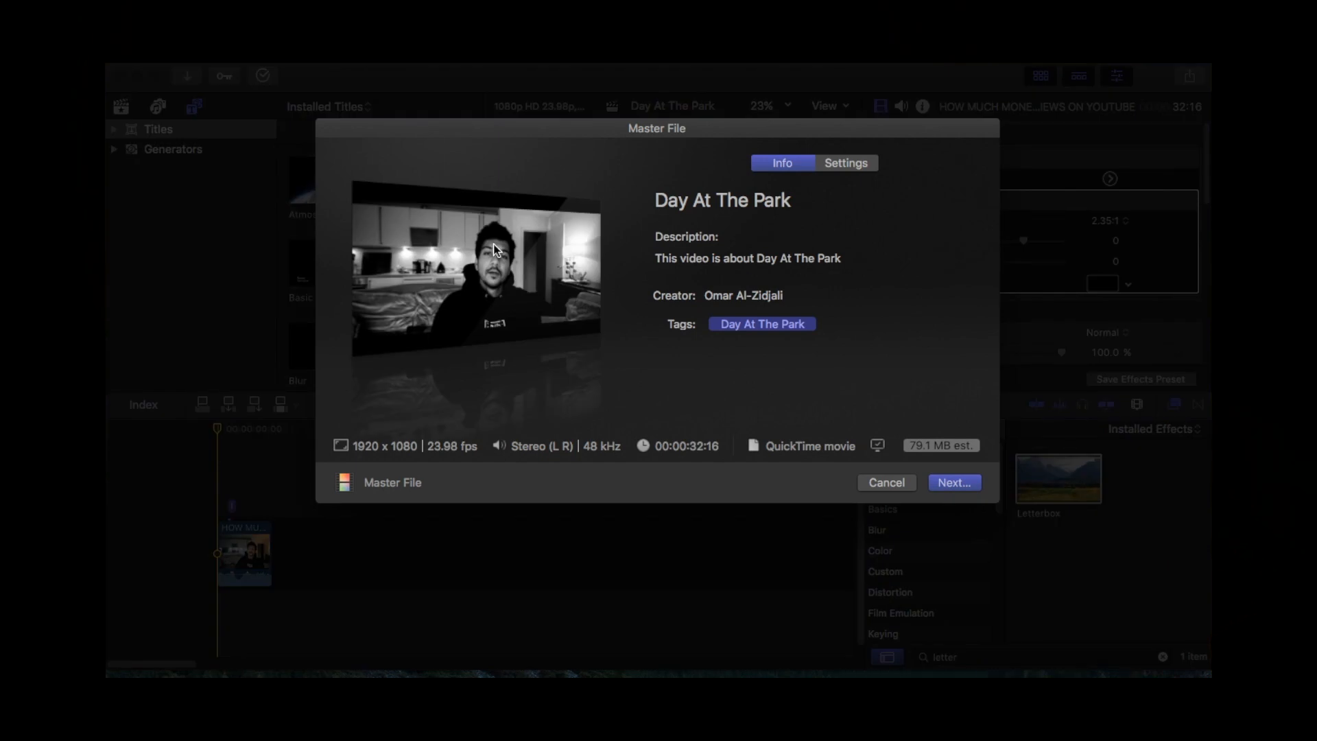
left_click(874, 482)
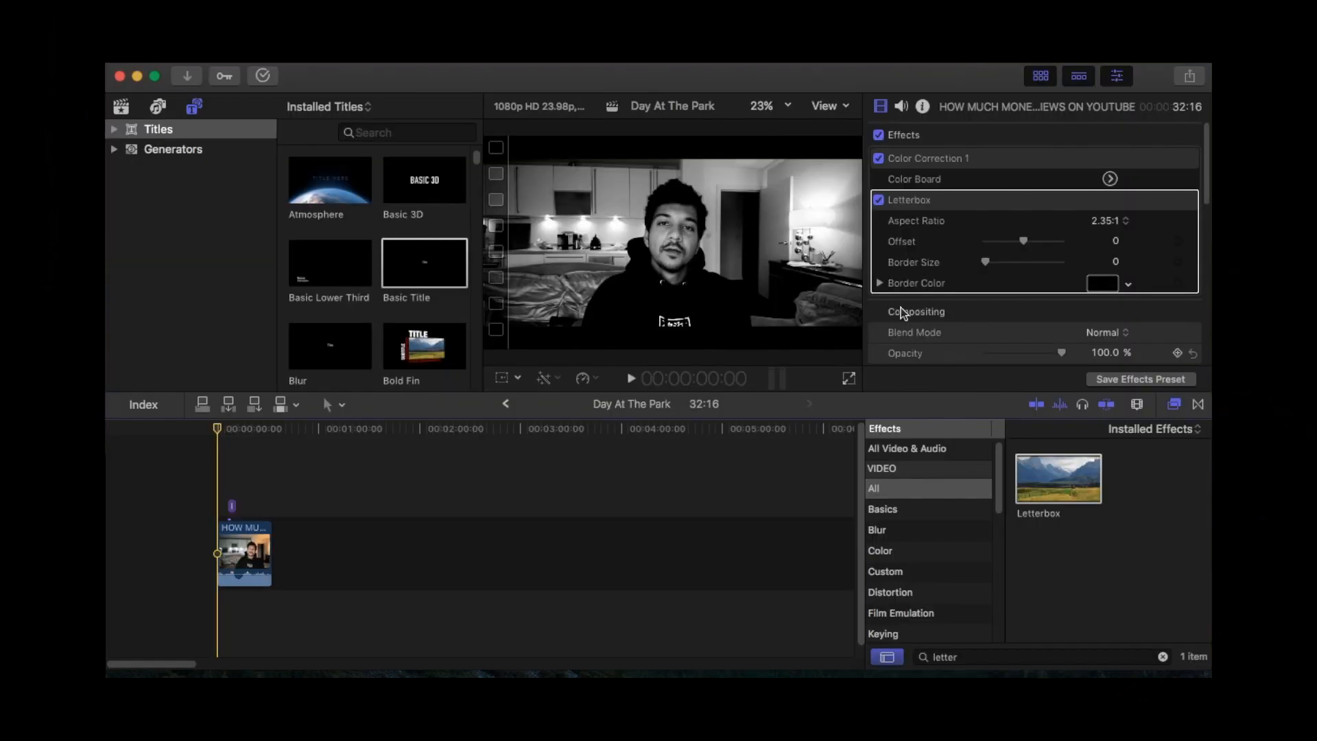
Step: Open the Master File export settings for the project and keep the format at Video and Audio
left_click(1191, 77)
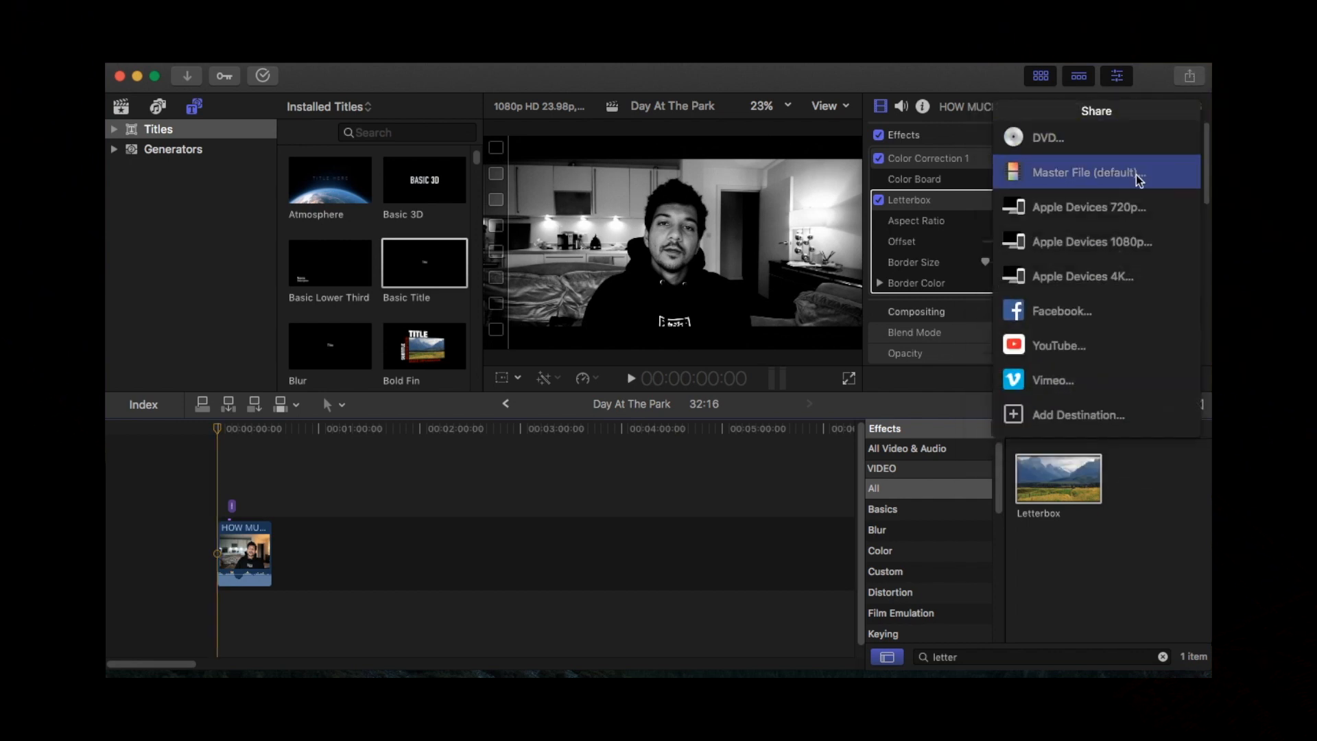
left_click(1059, 173)
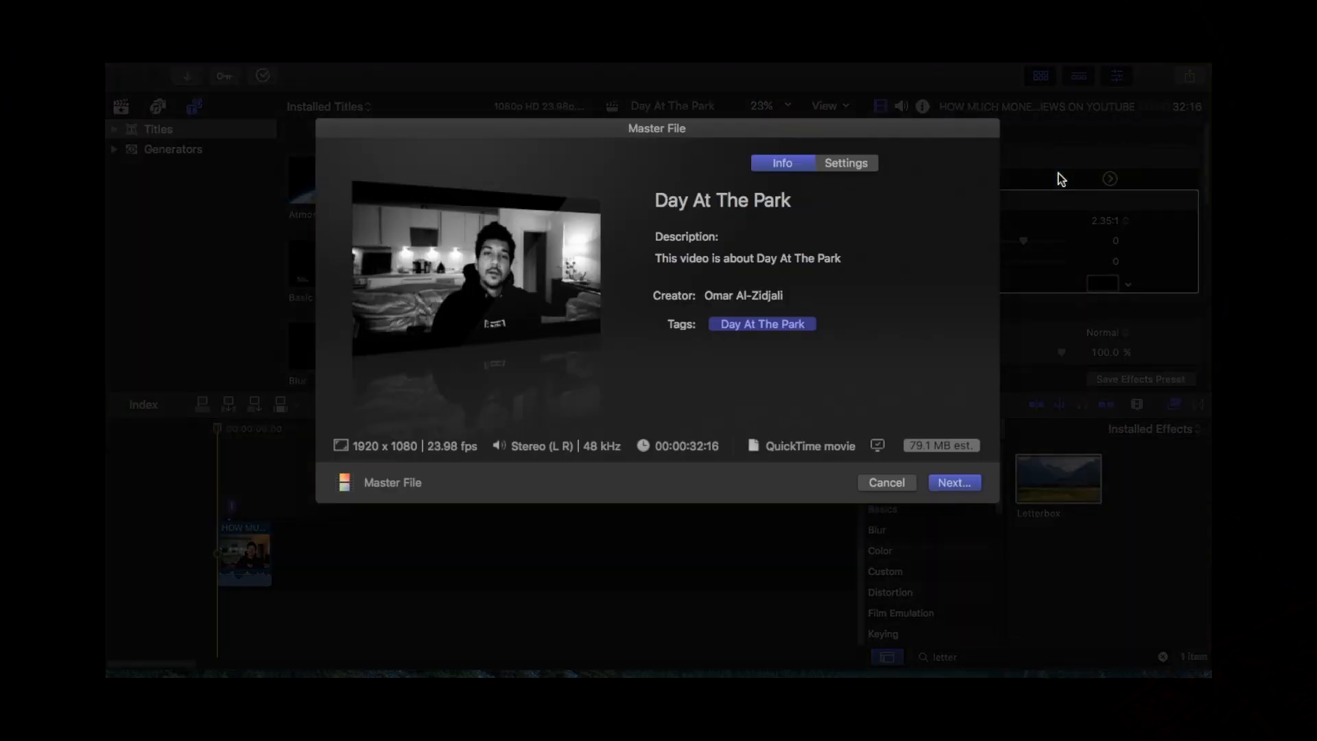
left_click(859, 163)
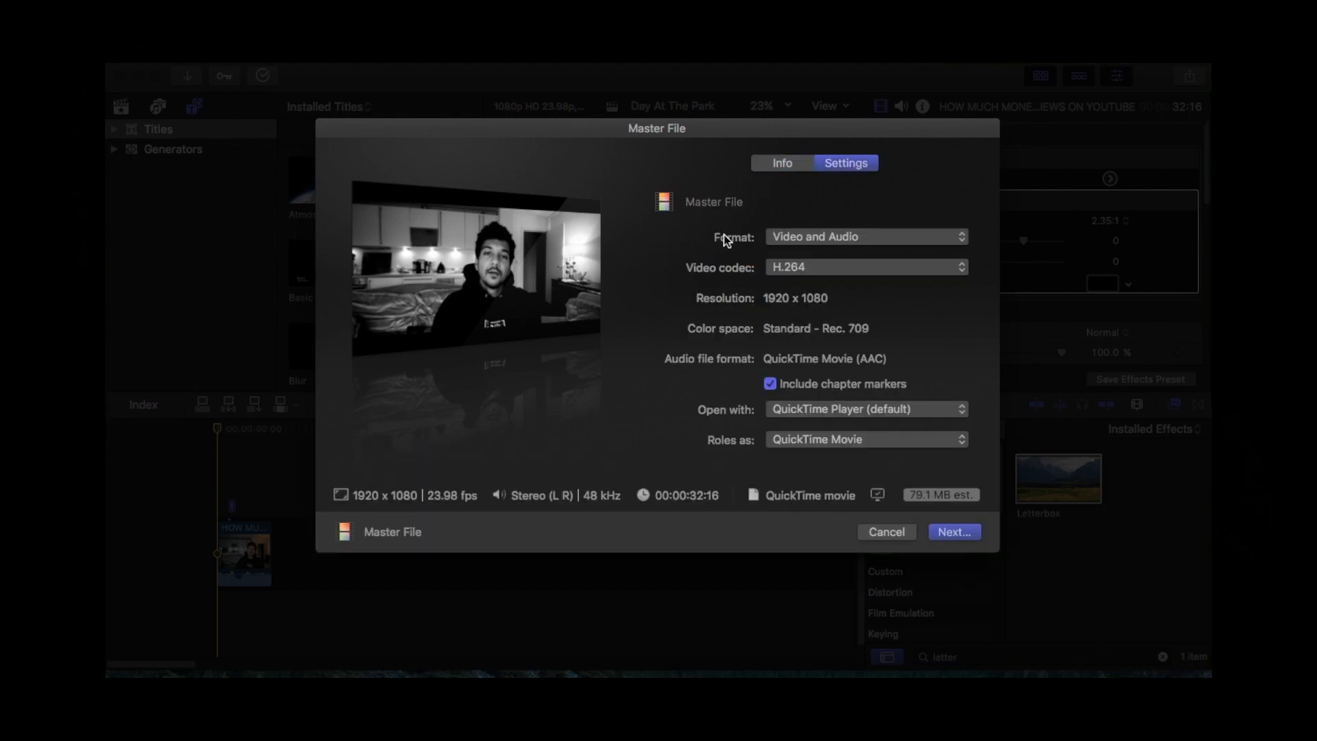
left_click(805, 238)
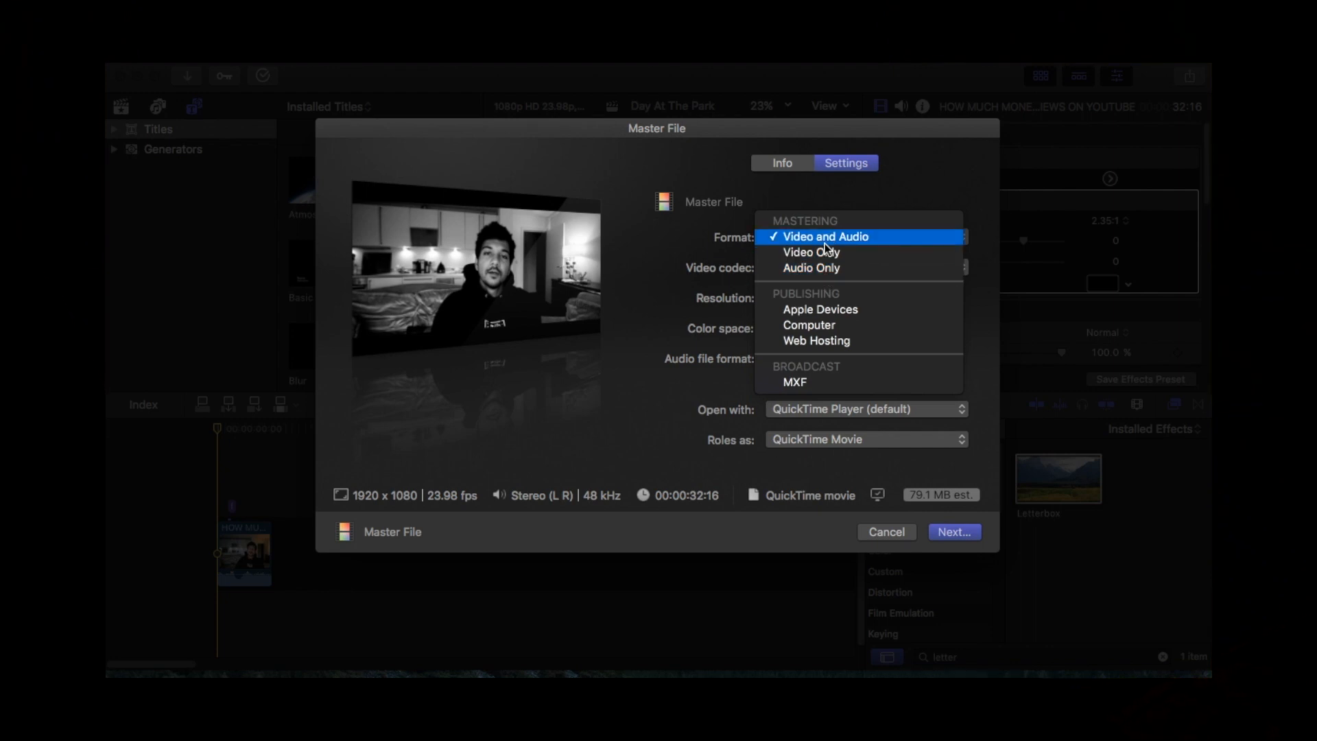
left_click(824, 243)
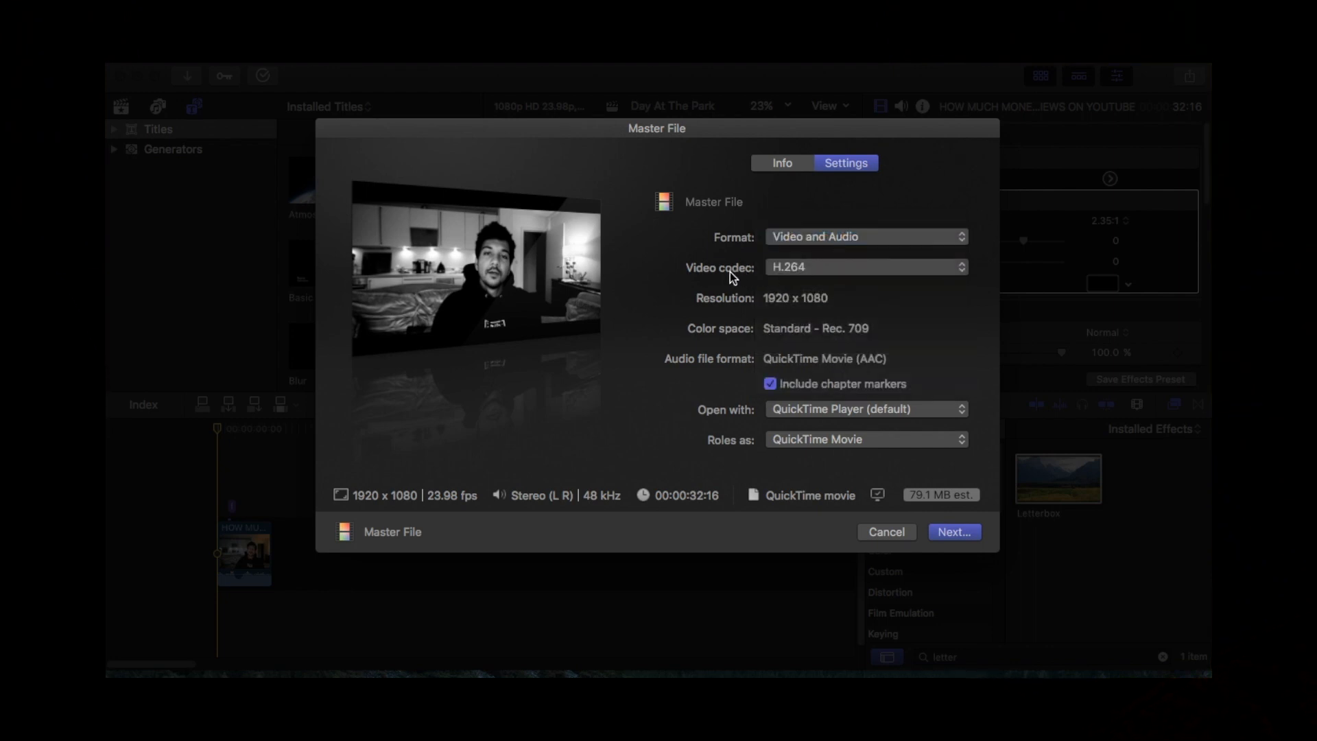
Step: Try the Apple ProRes 422 HQ and Uncompressed 10-bit 4:2:2 video codecs for the export, and return the codec to H.264
left_click(809, 268)
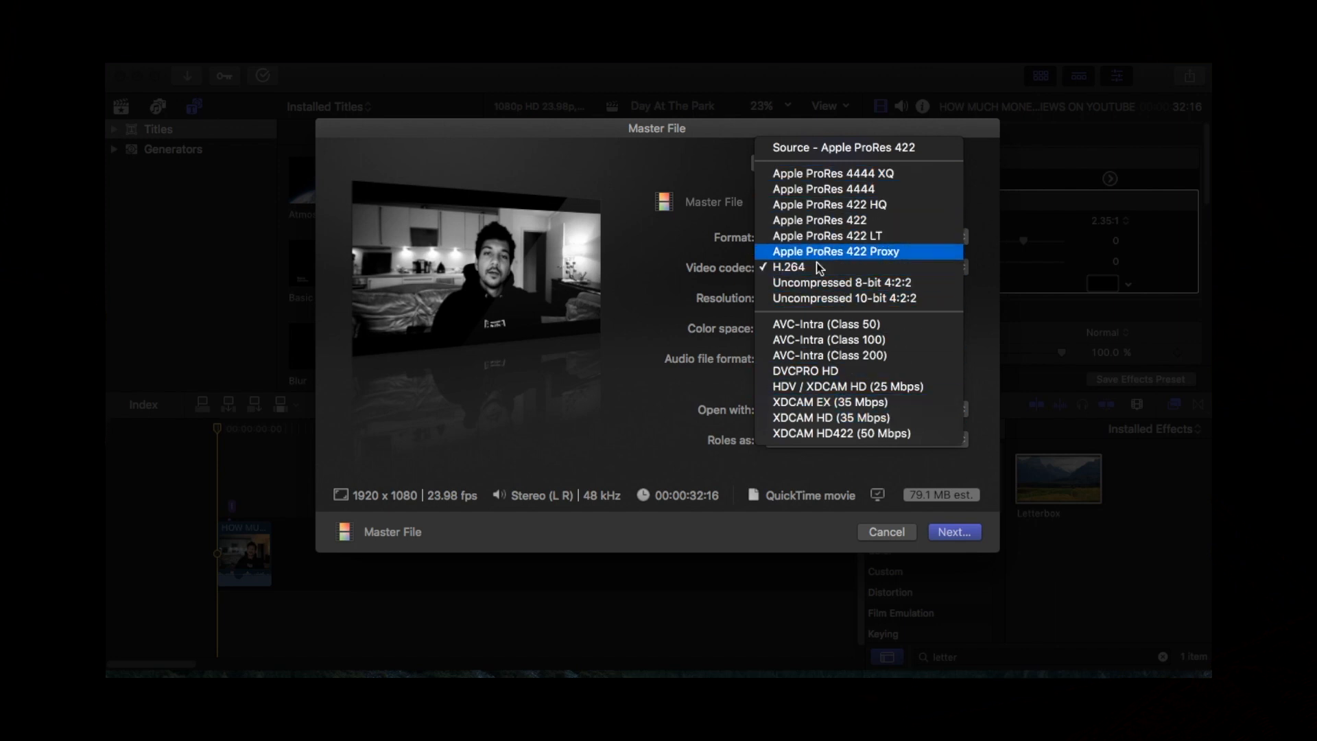
left_click(697, 285)
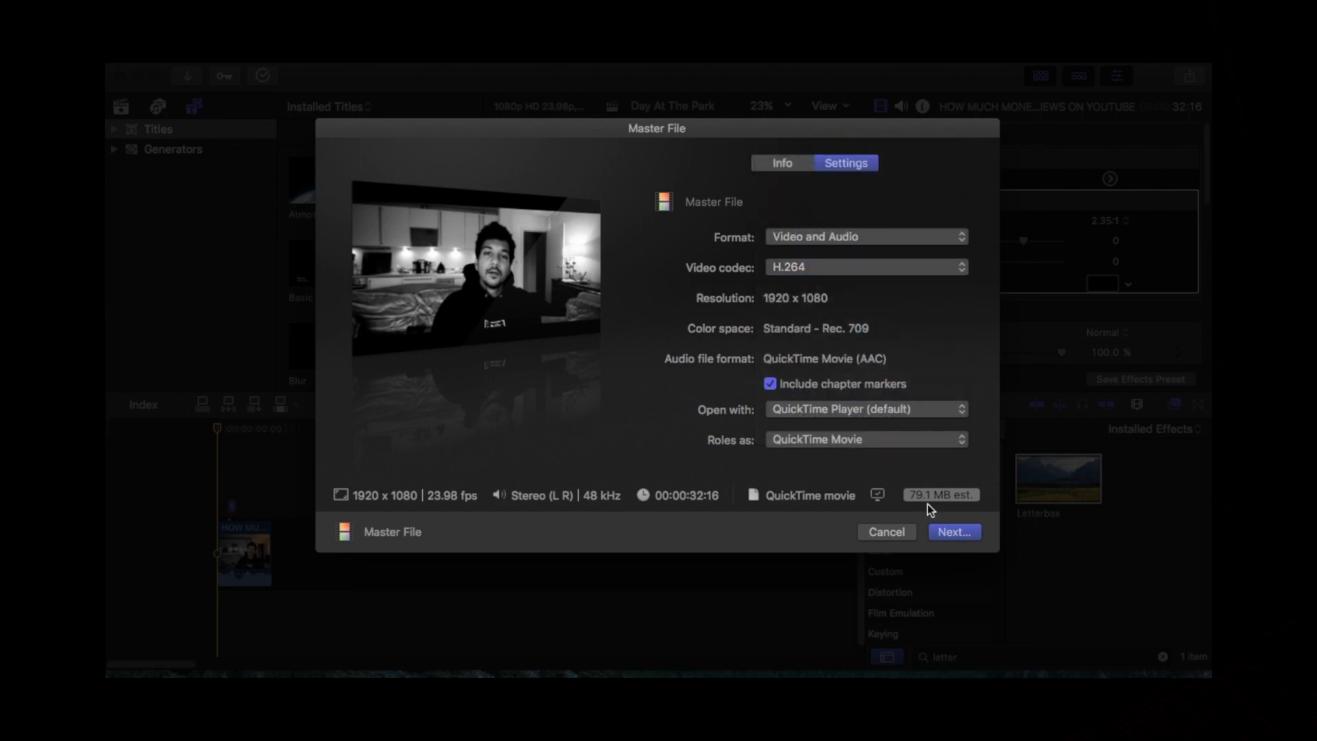
left_click(848, 270)
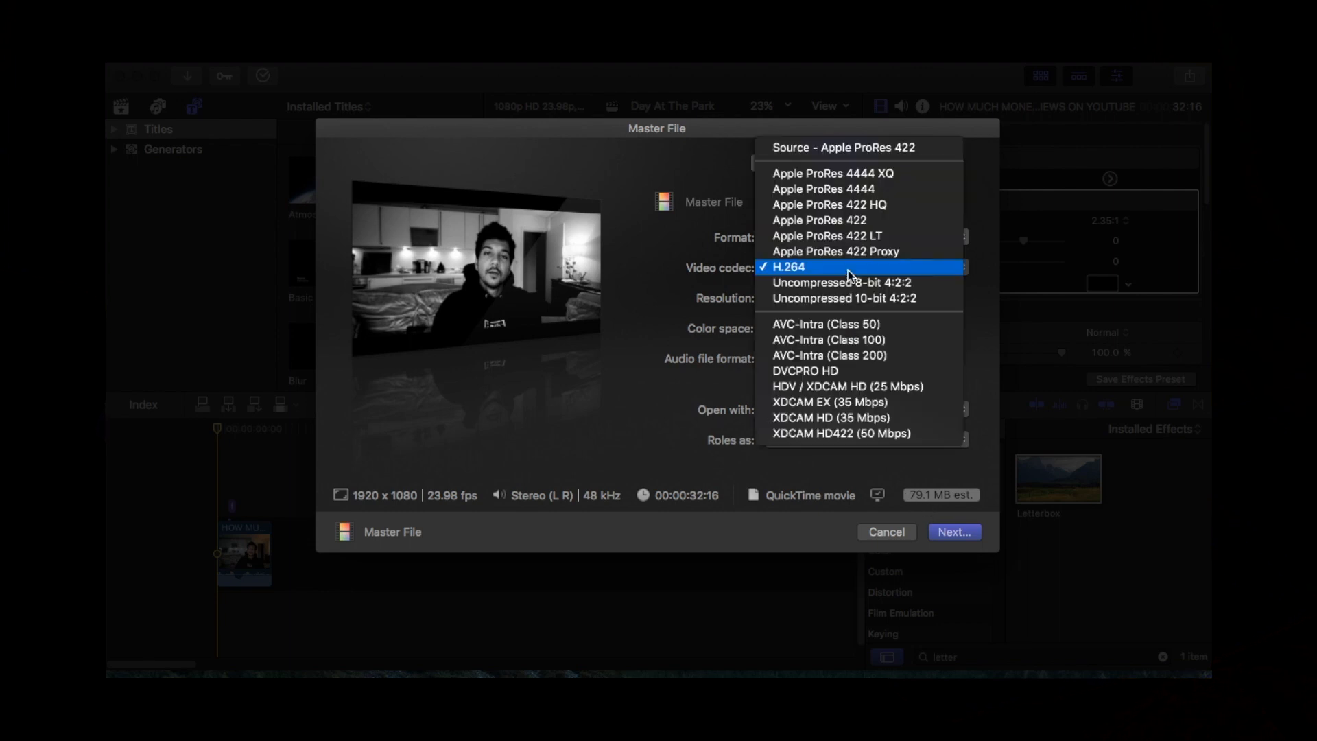
left_click(846, 206)
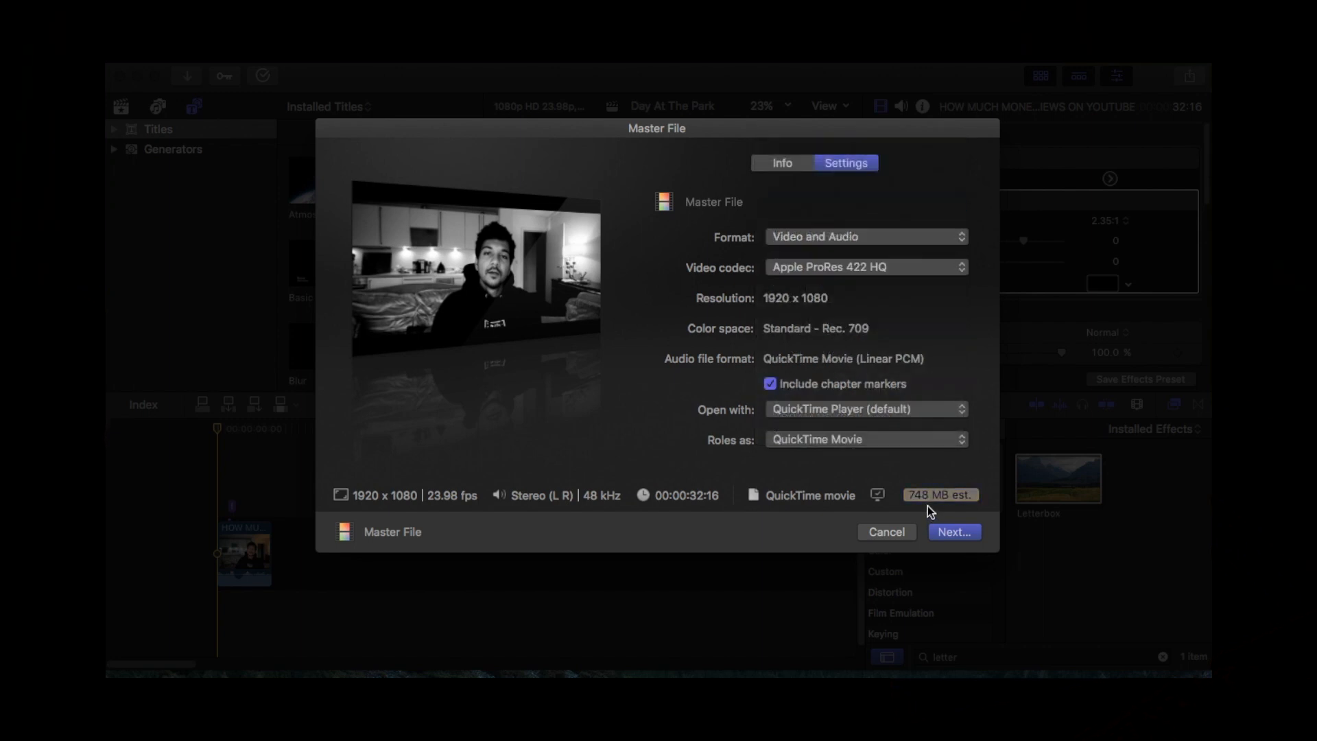
left_click(832, 269)
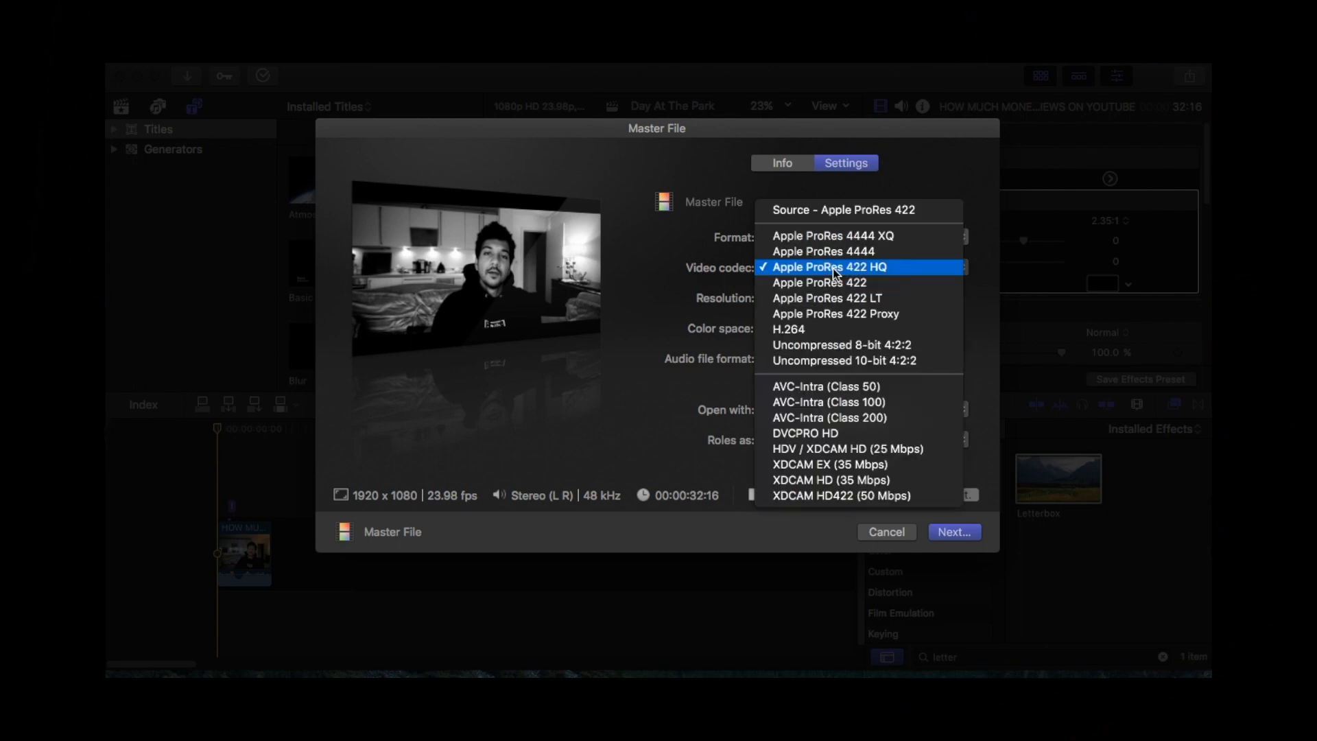
left_click(829, 361)
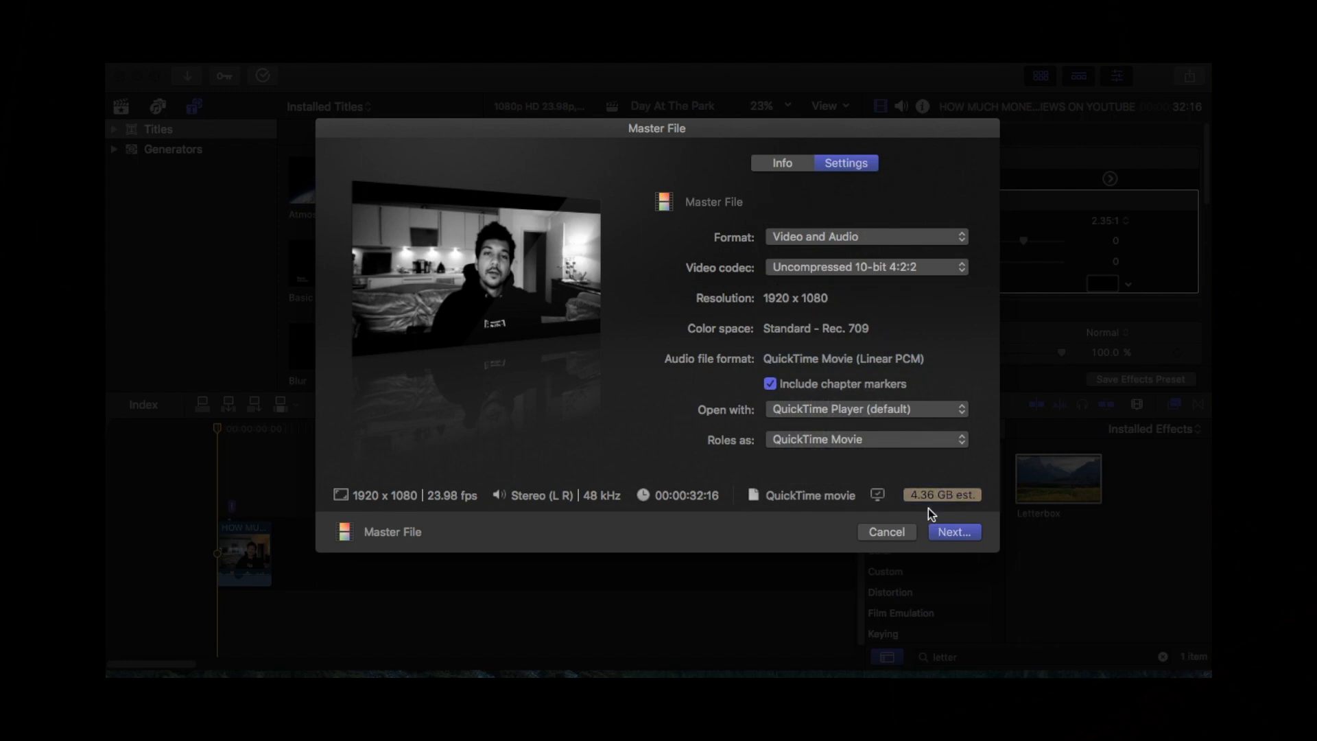
left_click(842, 266)
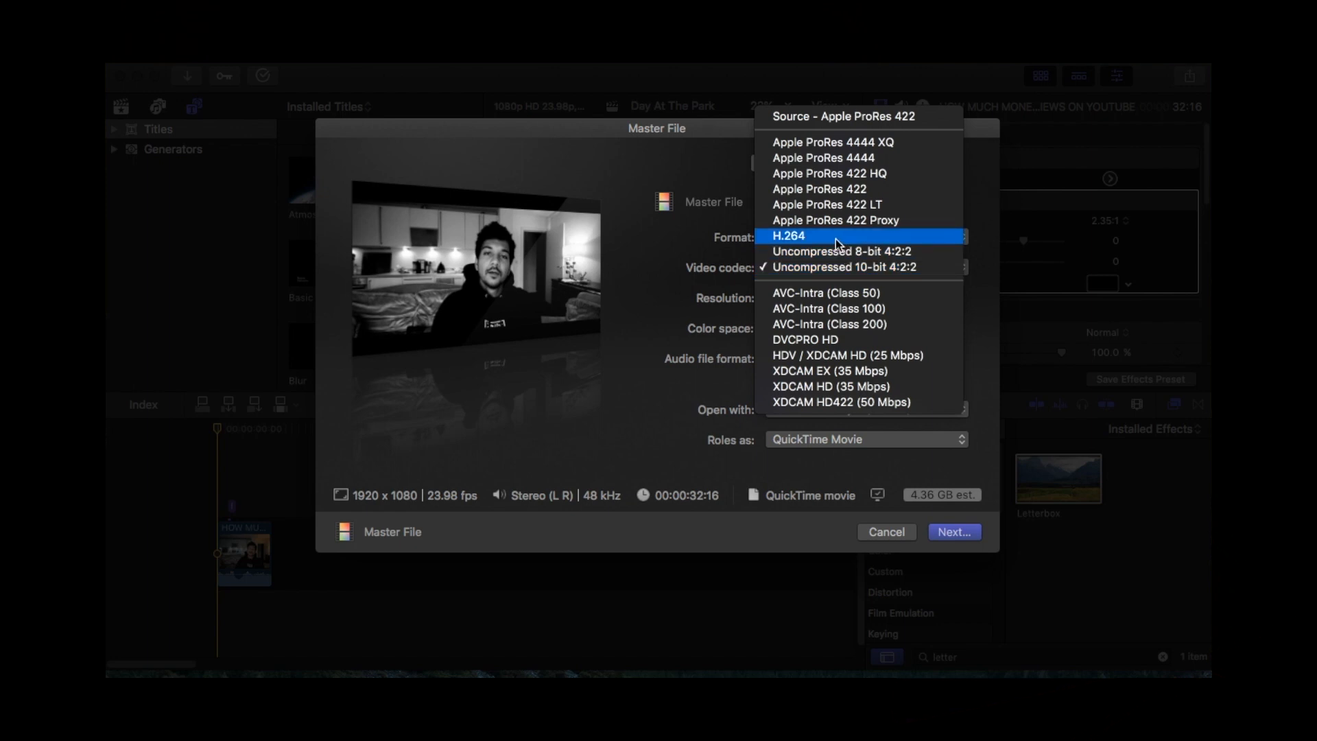
left_click(835, 239)
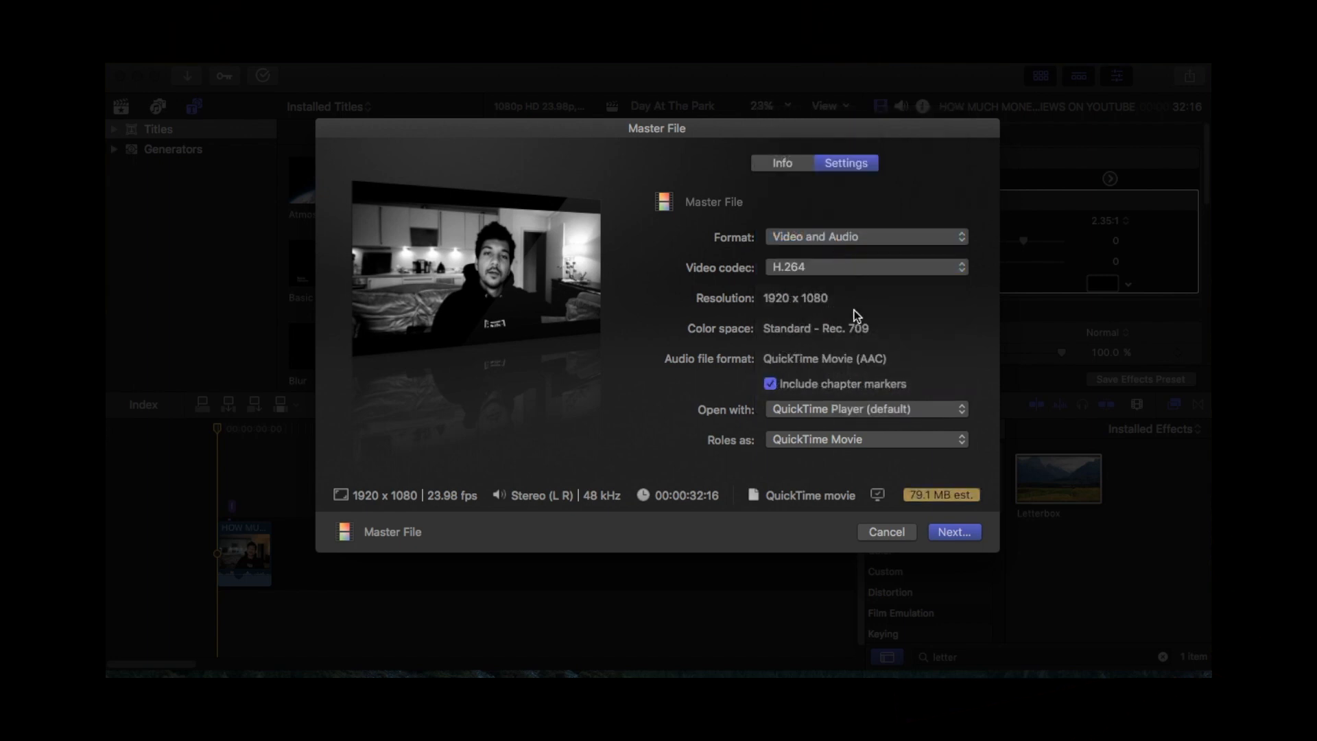
Step: Proceed to saving the export and create a new folder named Day At The Park on the Desktop
left_click(796, 168)
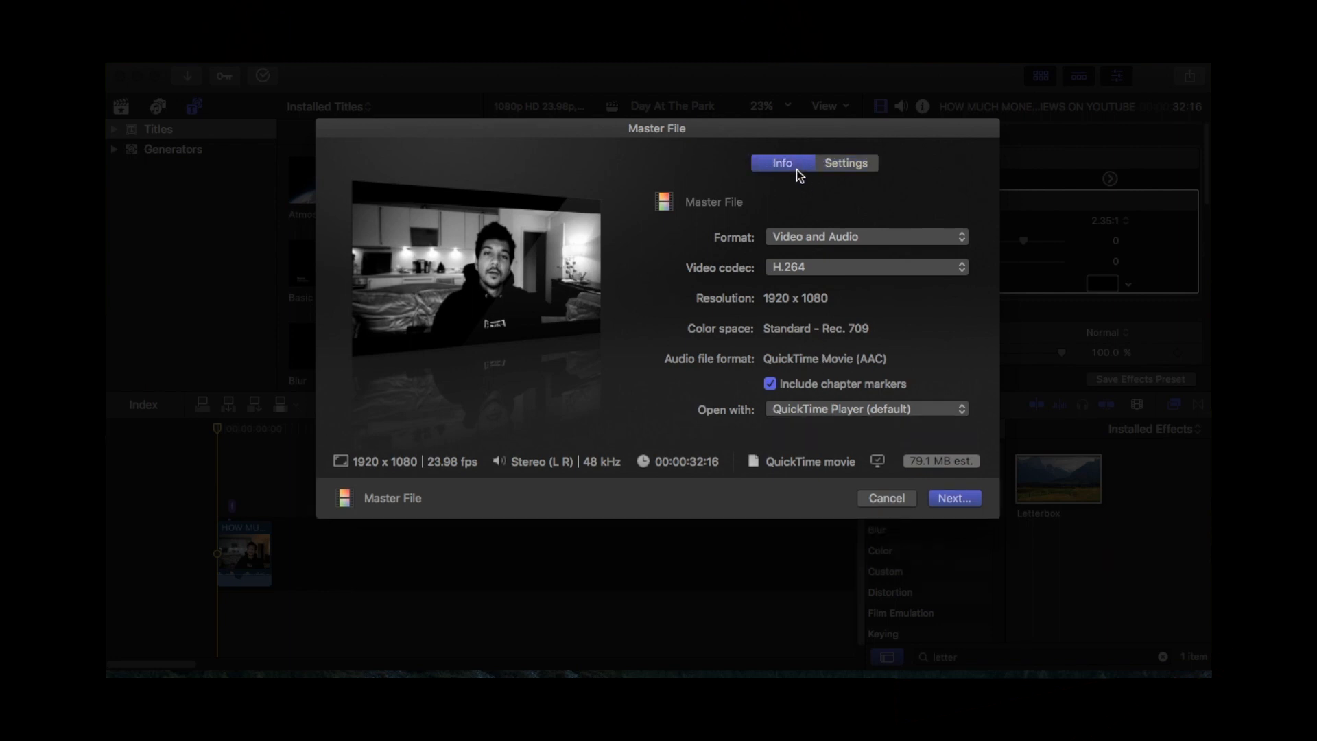
left_click(954, 483)
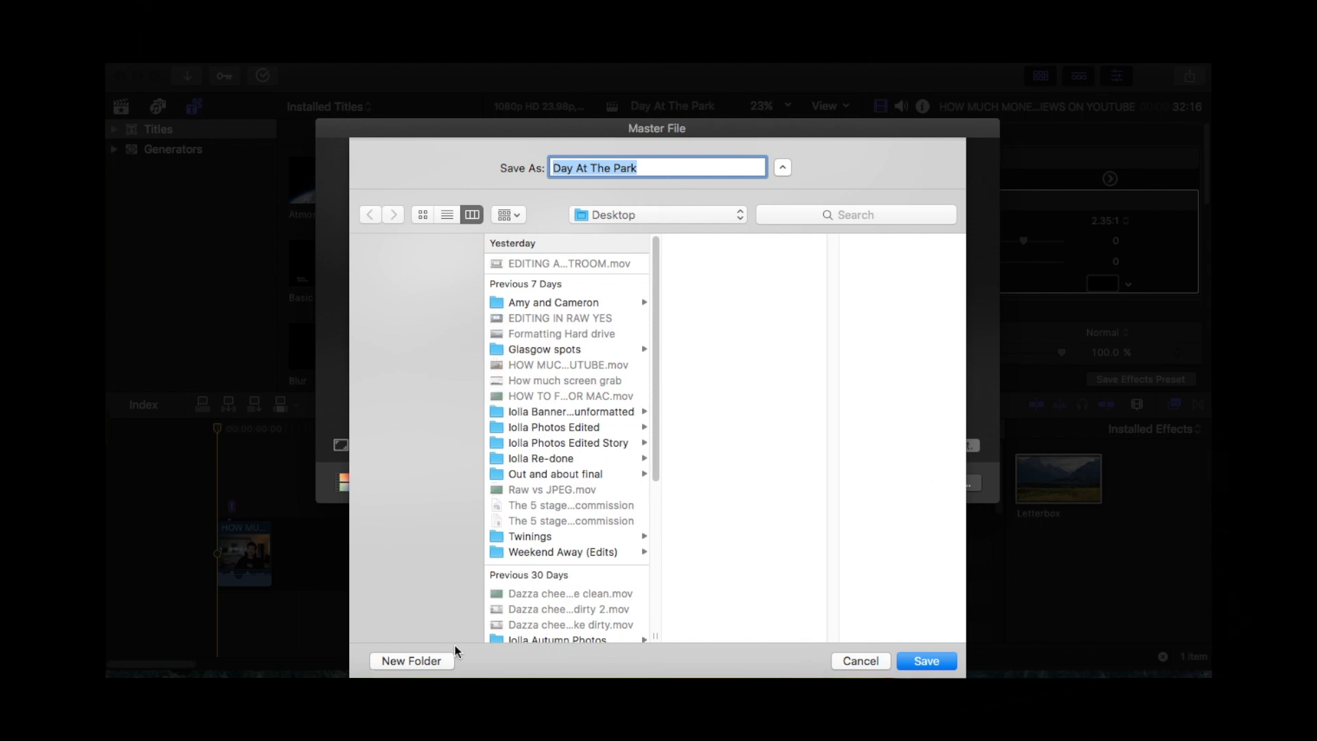
left_click(411, 660)
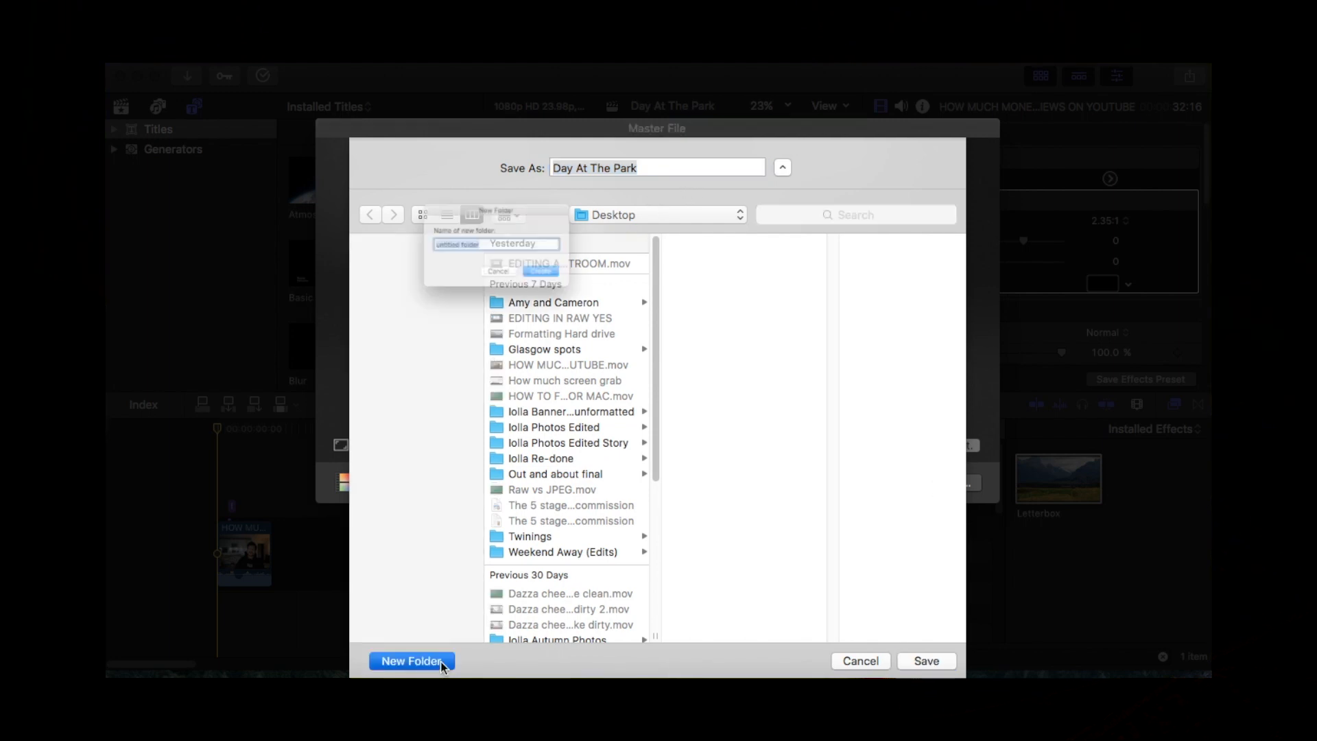
type("Day At")
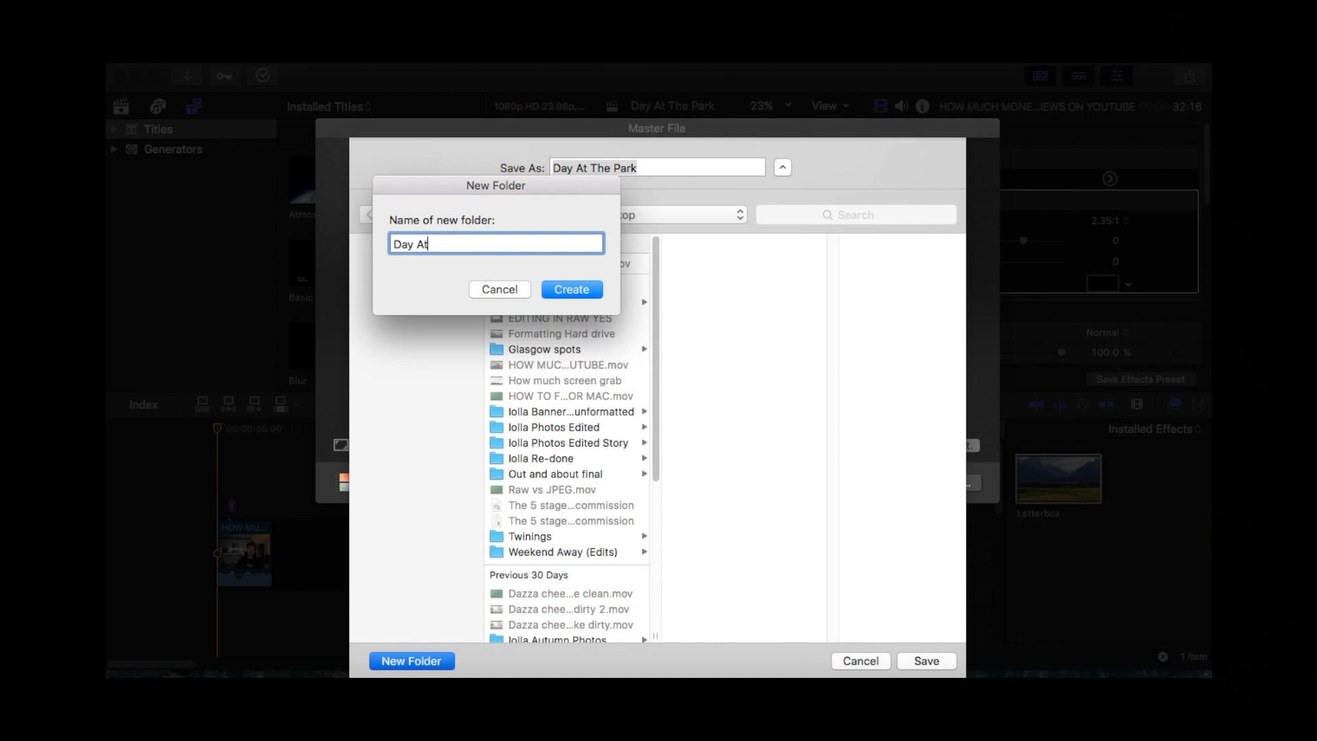
type(" The Park")
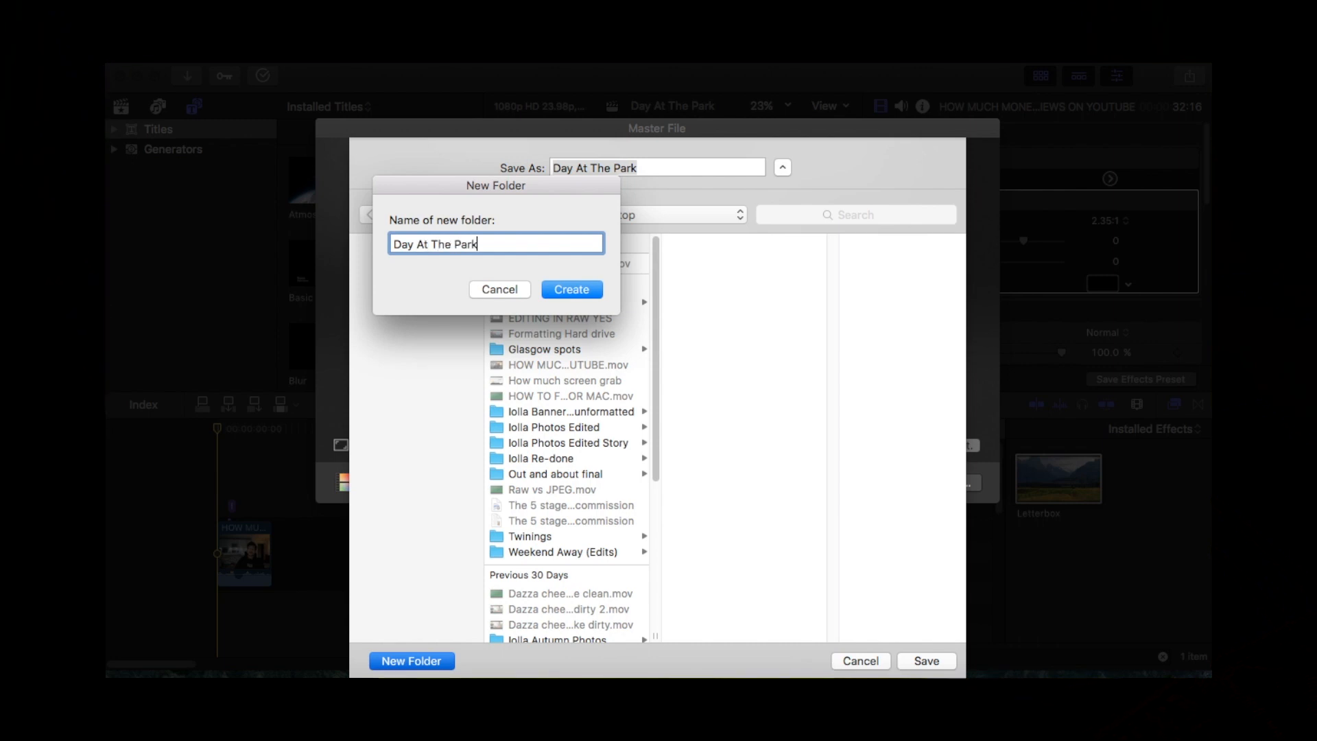
key("Return")
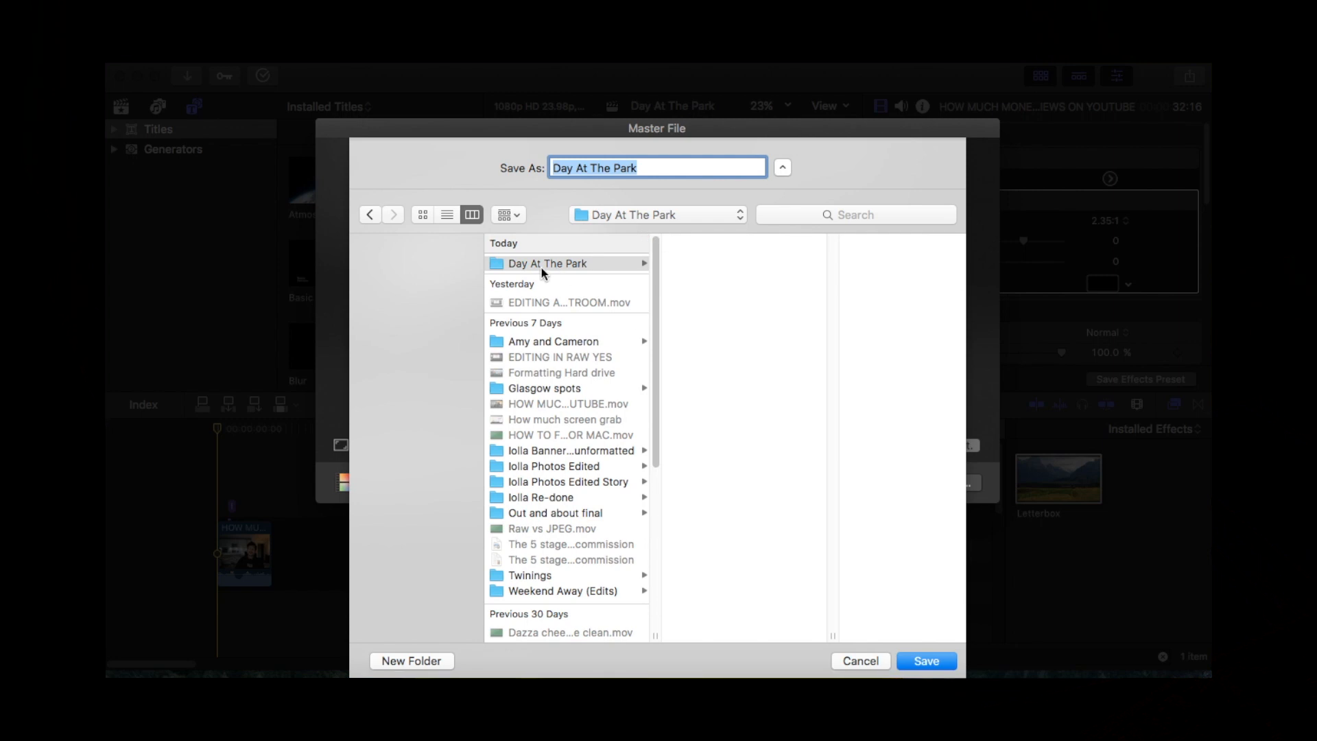
Step: Name the exported file Day At The Park Youtube Version and save it in the new folder
left_click(660, 160)
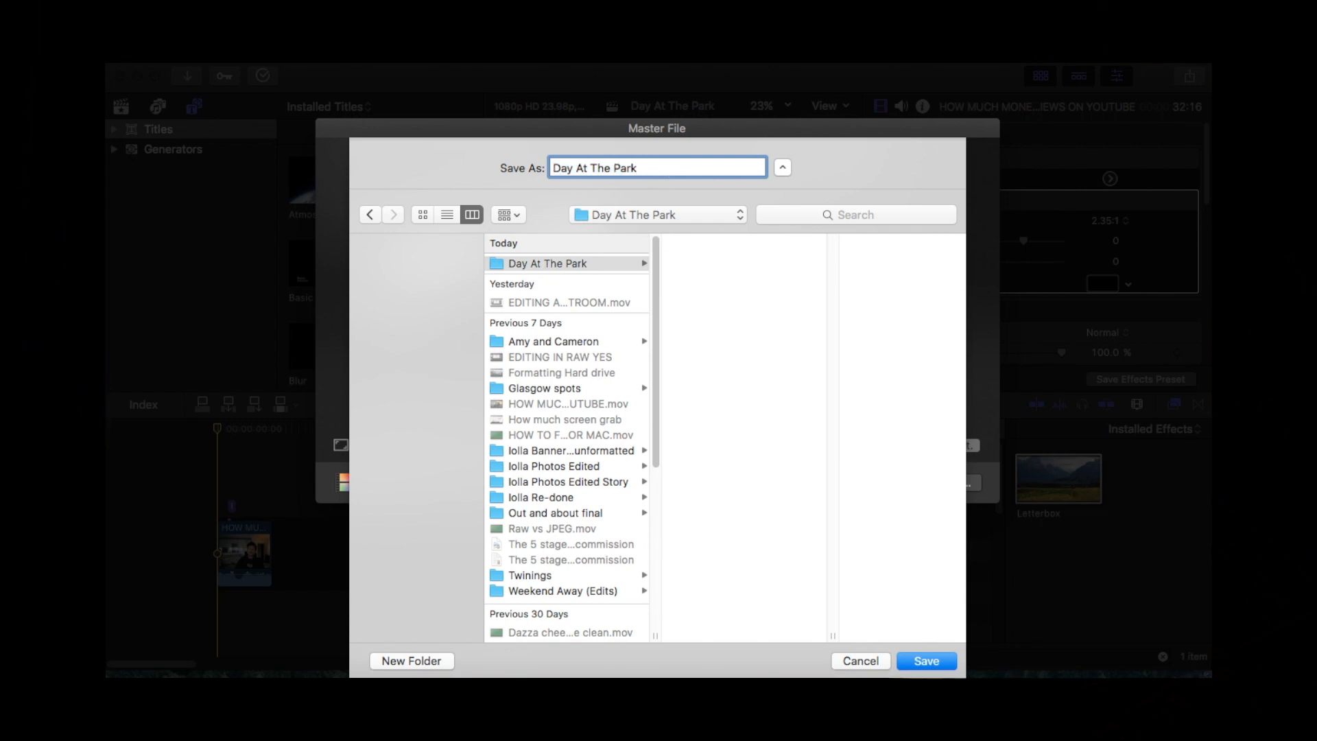
type("Youtube Version")
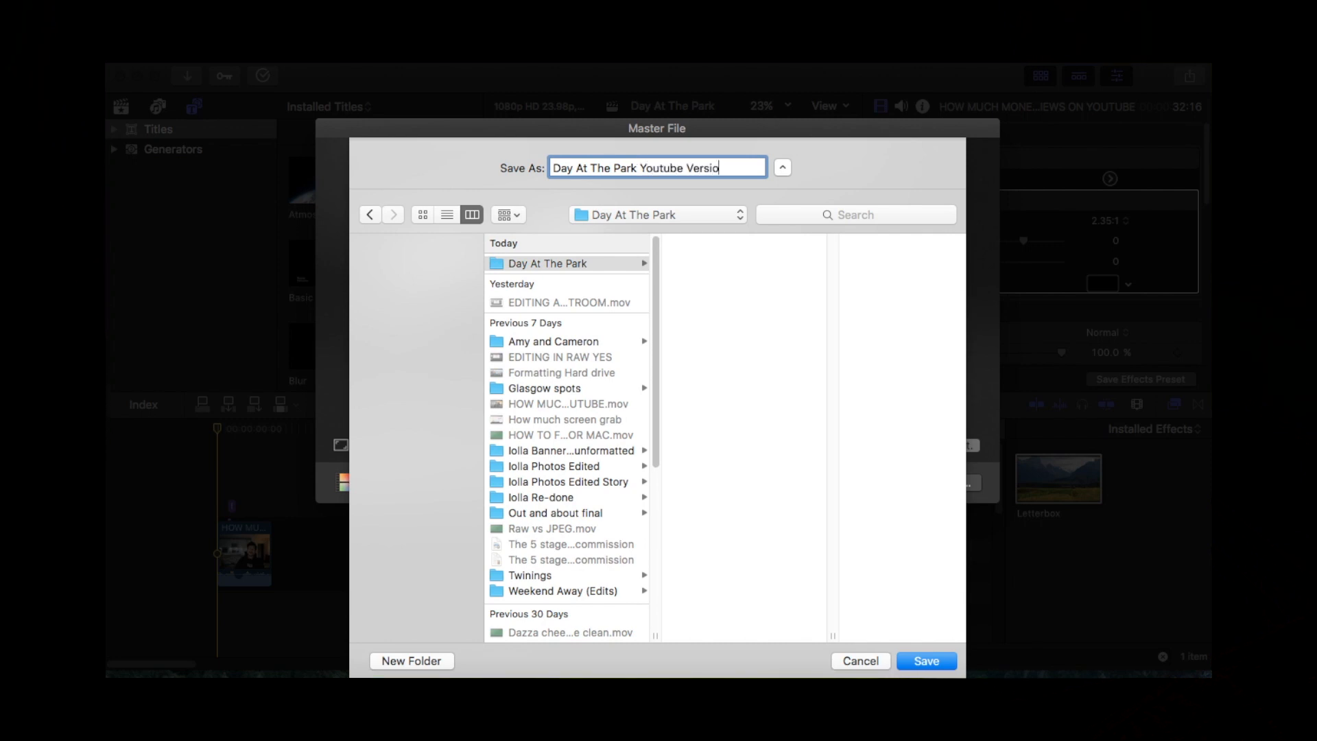
left_click(933, 657)
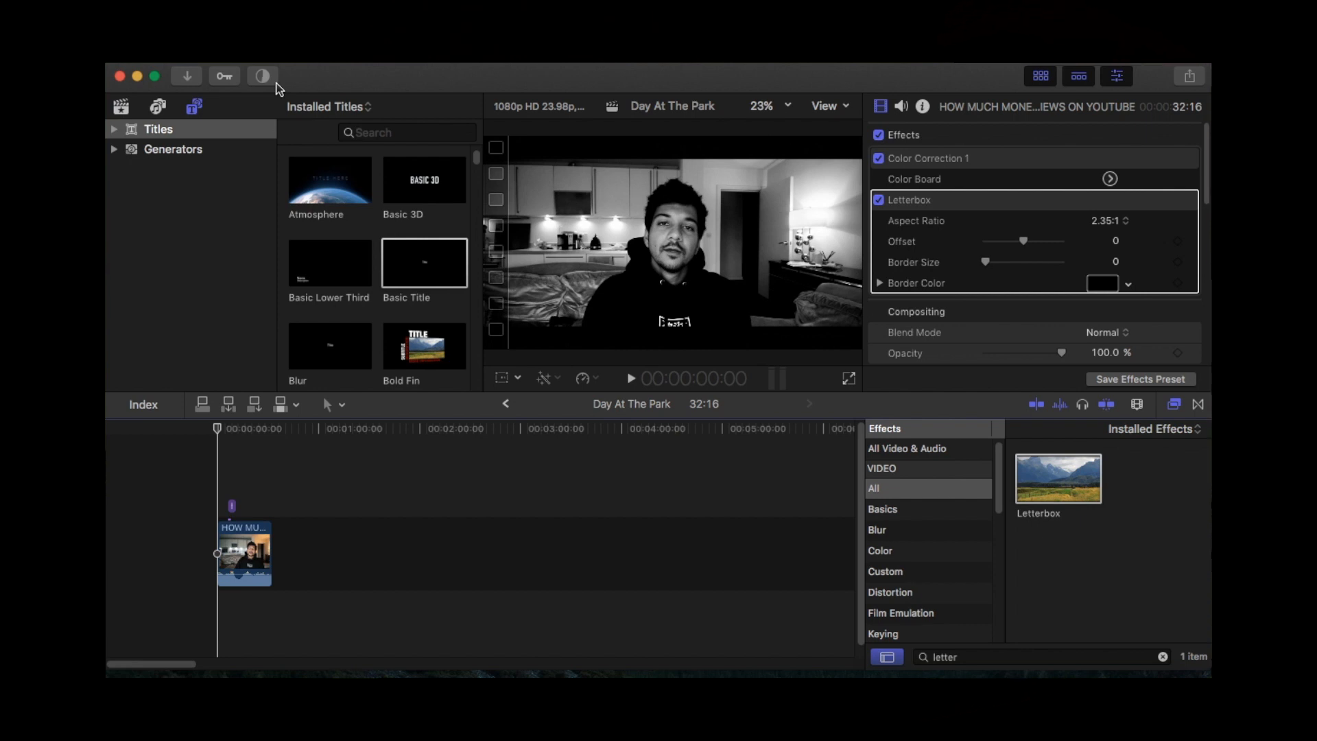
Step: Check the export's progress in the background tasks, and close the share notification and the exported video's player window
left_click(263, 76)
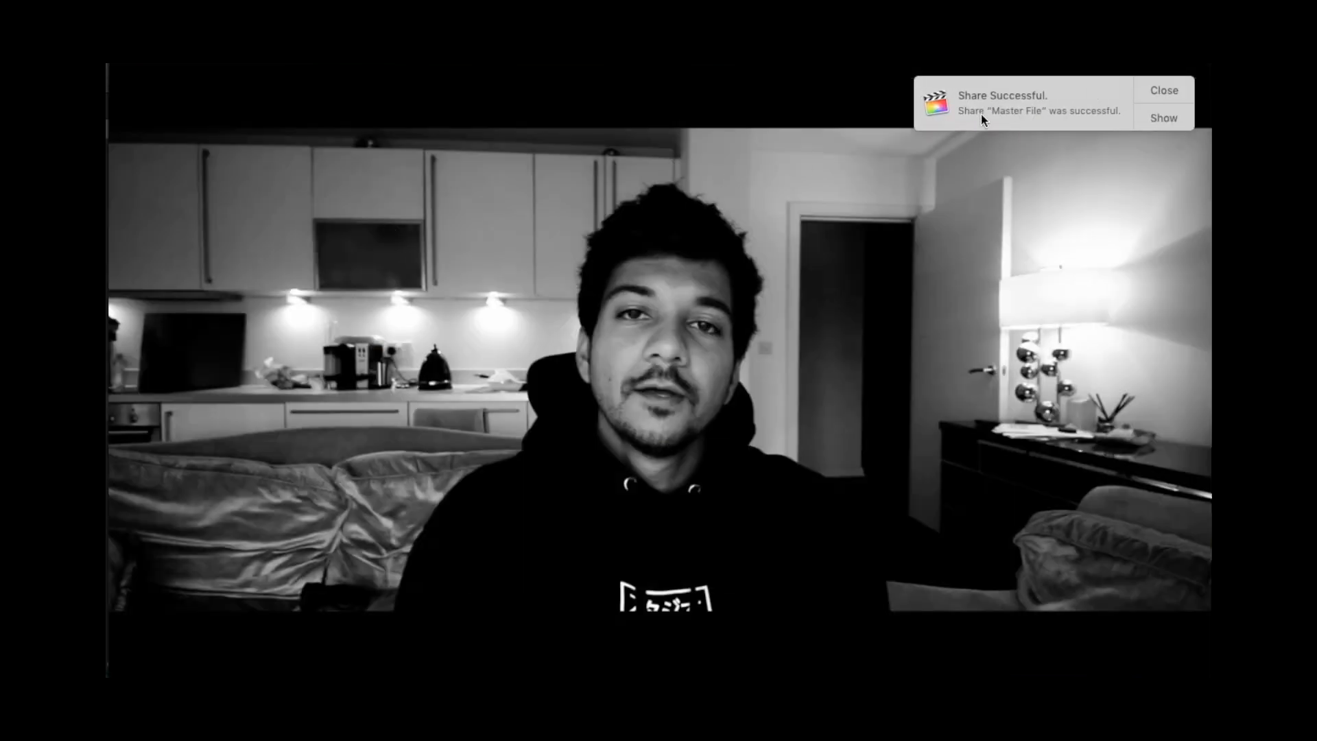
left_click(1148, 86)
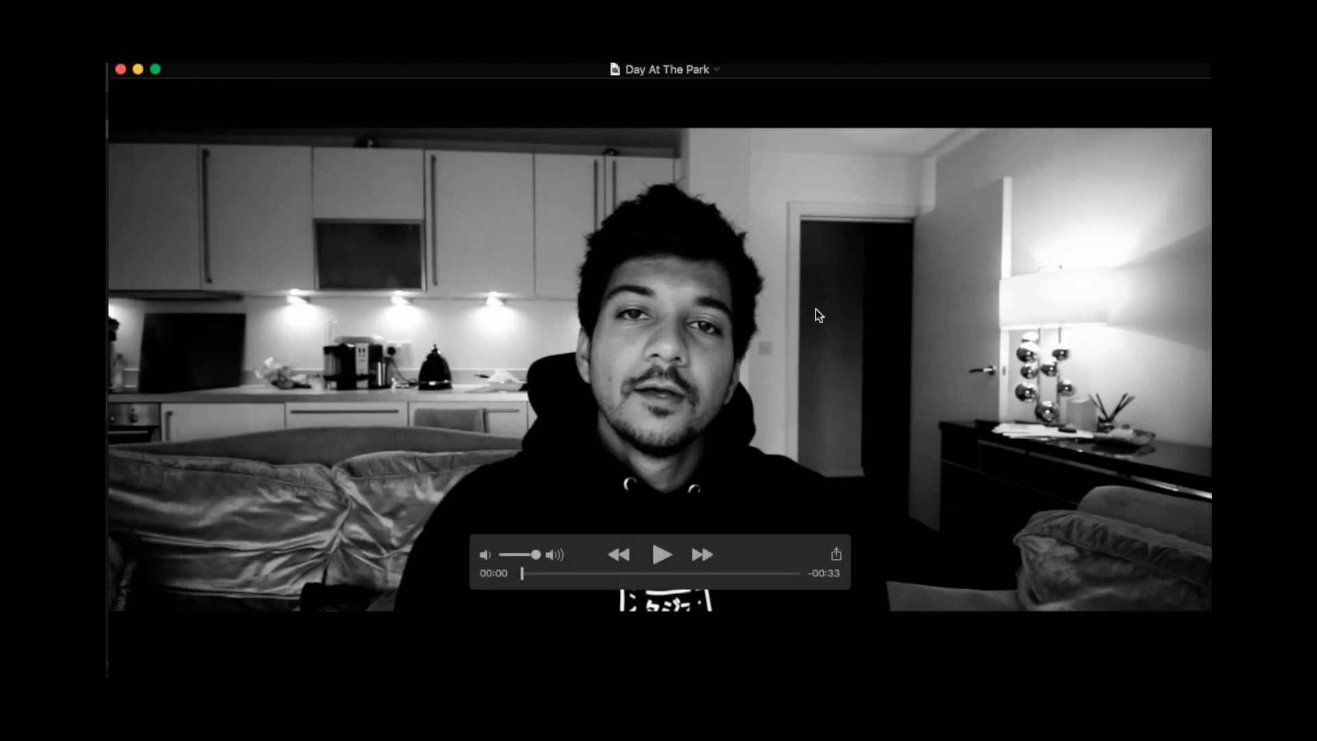
left_click(121, 71)
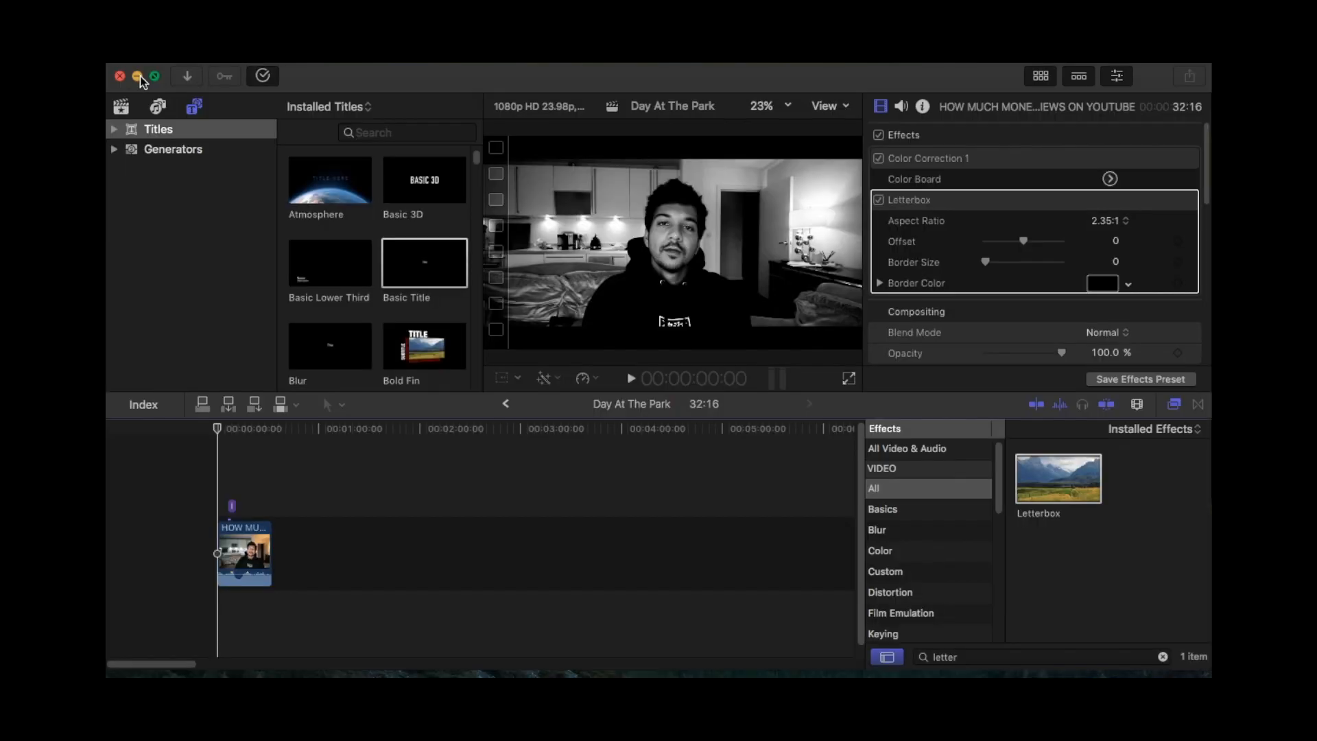
Step: Open the Day At The Park folder on the Desktop to check the exported file, and close the background tasks window in Final Cut Pro
left_click(140, 76)
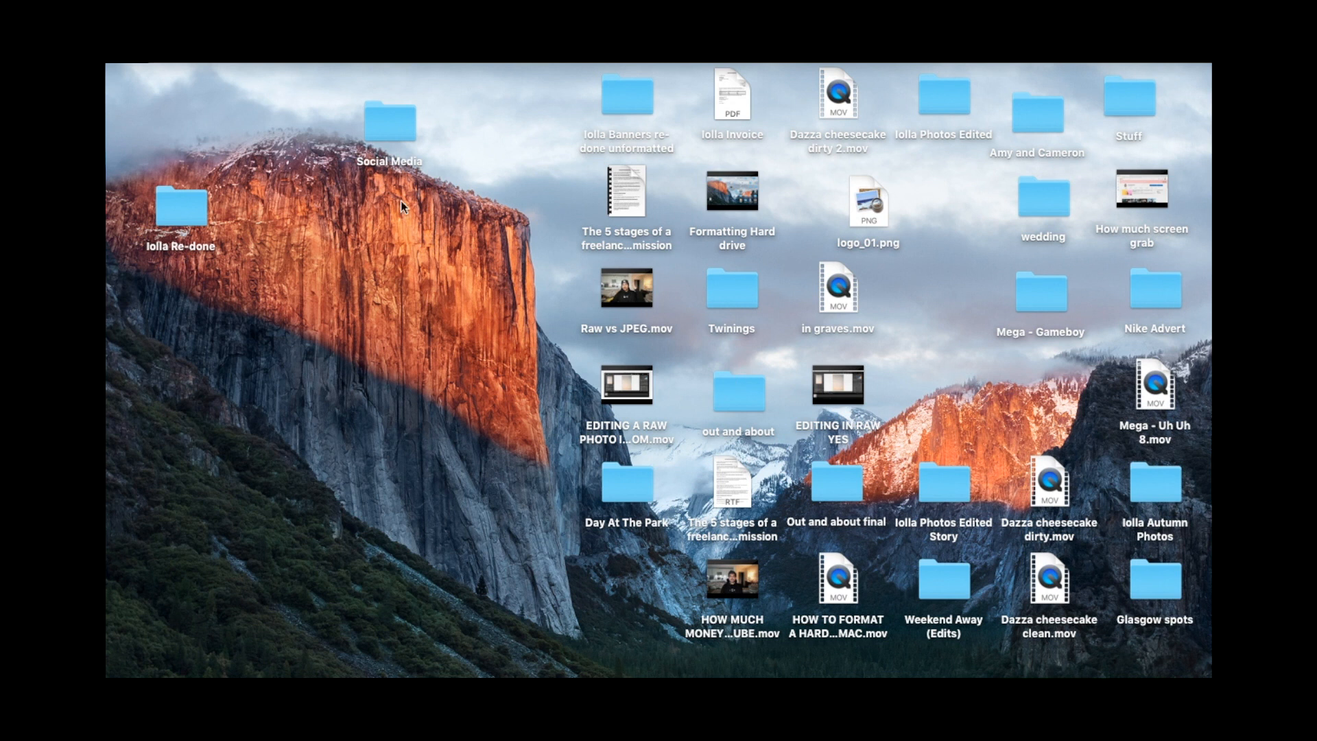
mouse_move(1157, 254)
double_click(624, 485)
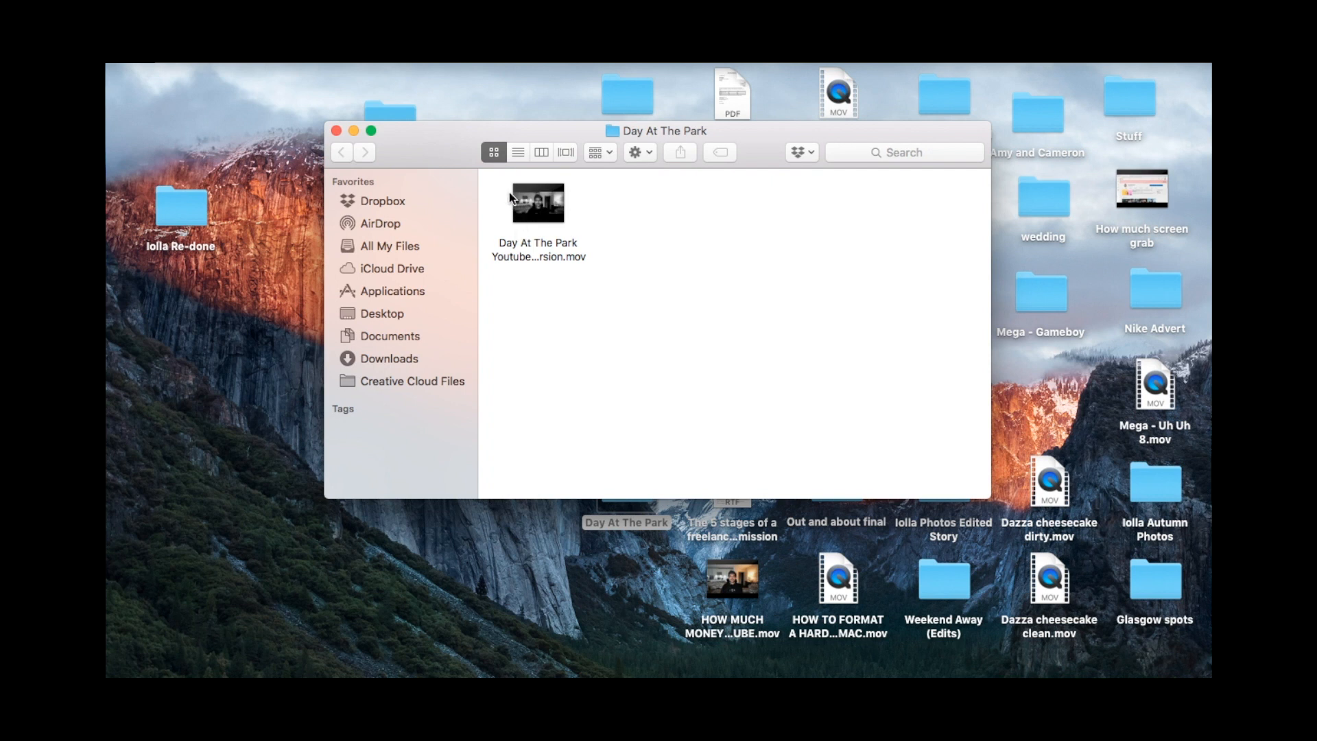
mouse_move(524, 204)
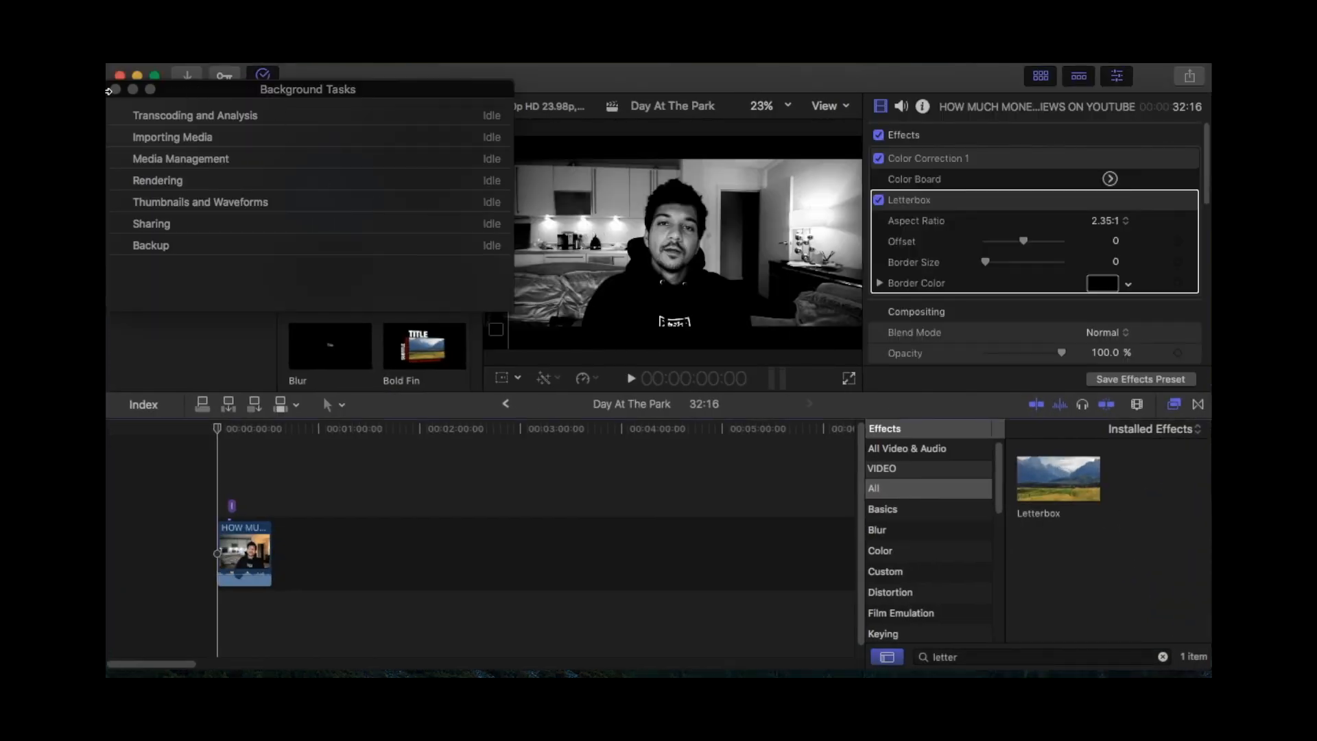
left_click(115, 89)
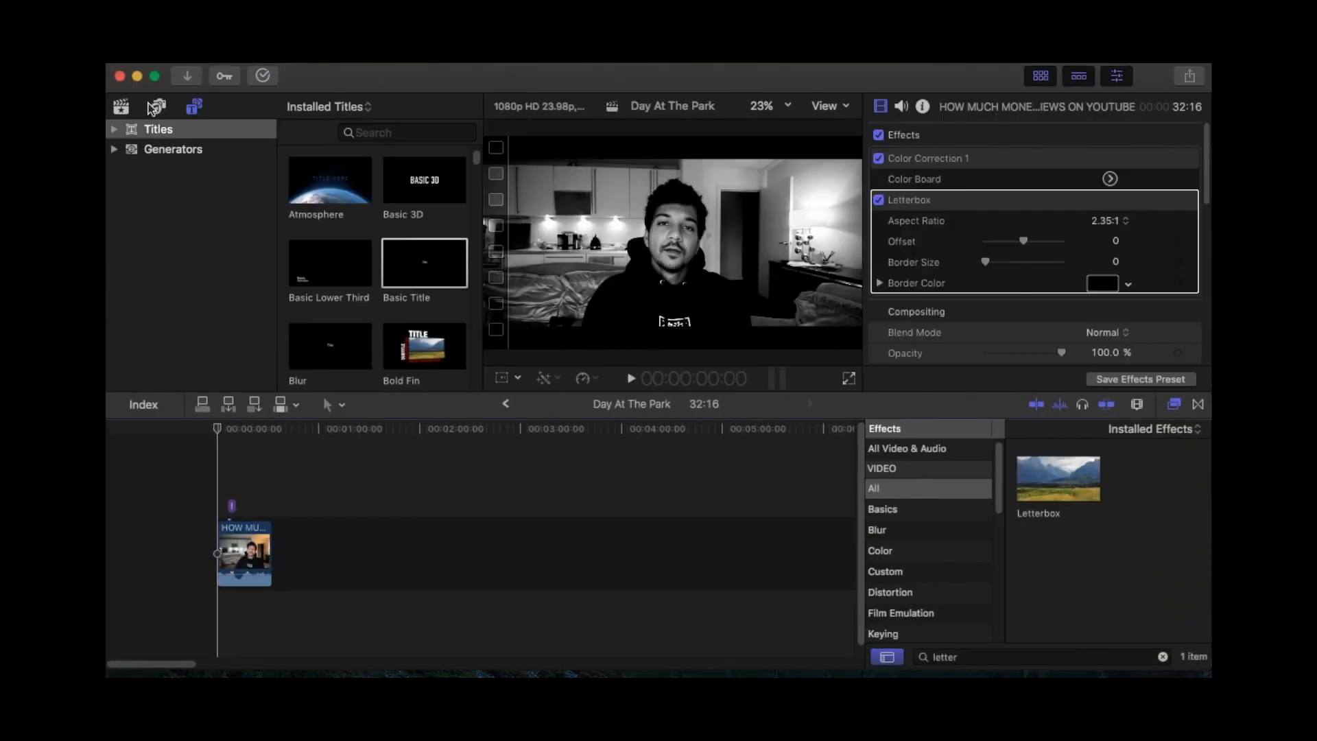
Step: Rename the Day At The Park event in the library to KDJFFNLKSJFNL
left_click(122, 107)
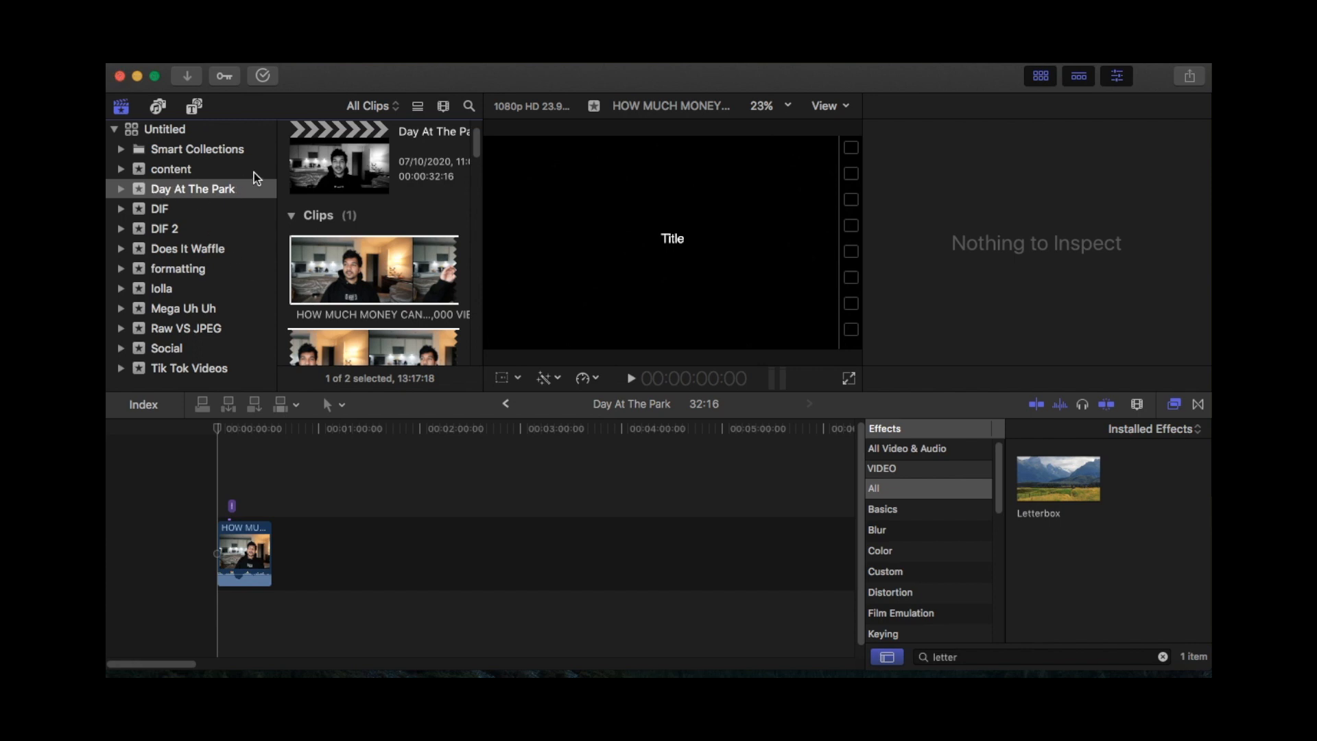
left_click(165, 194)
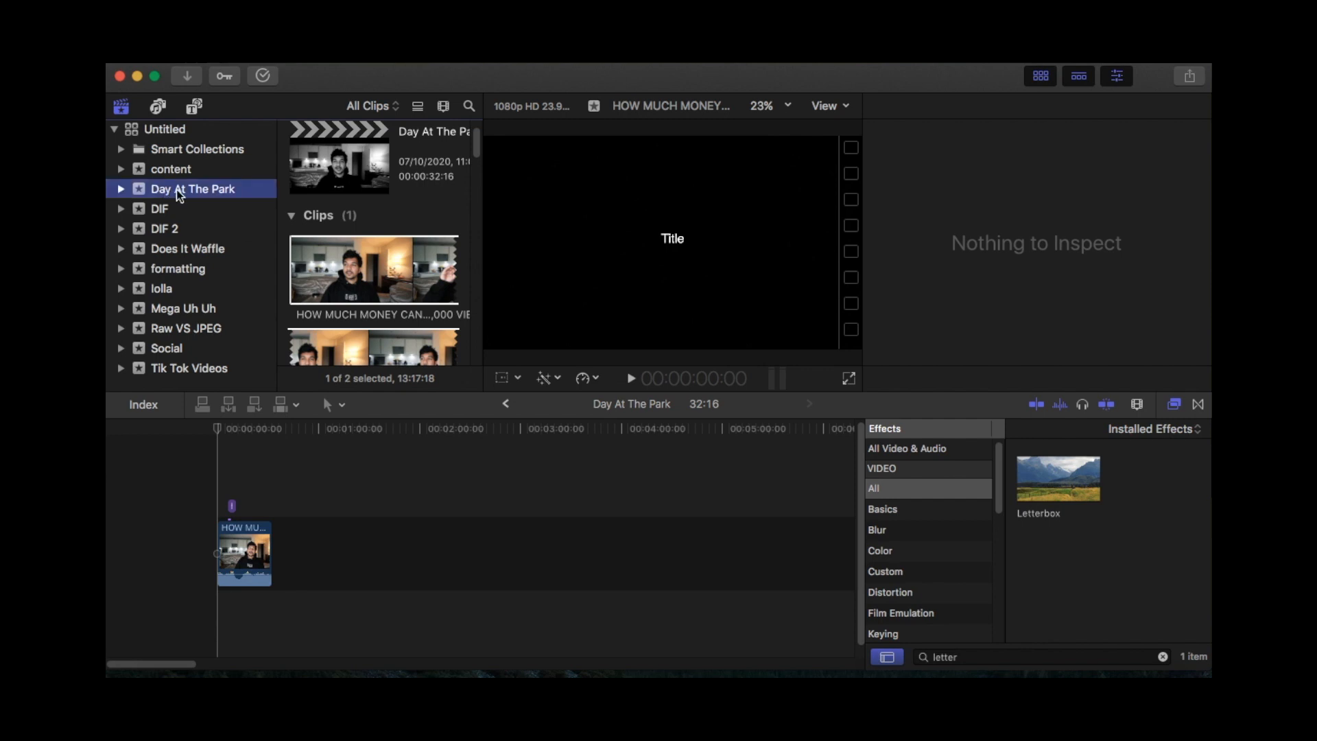
left_click(180, 196)
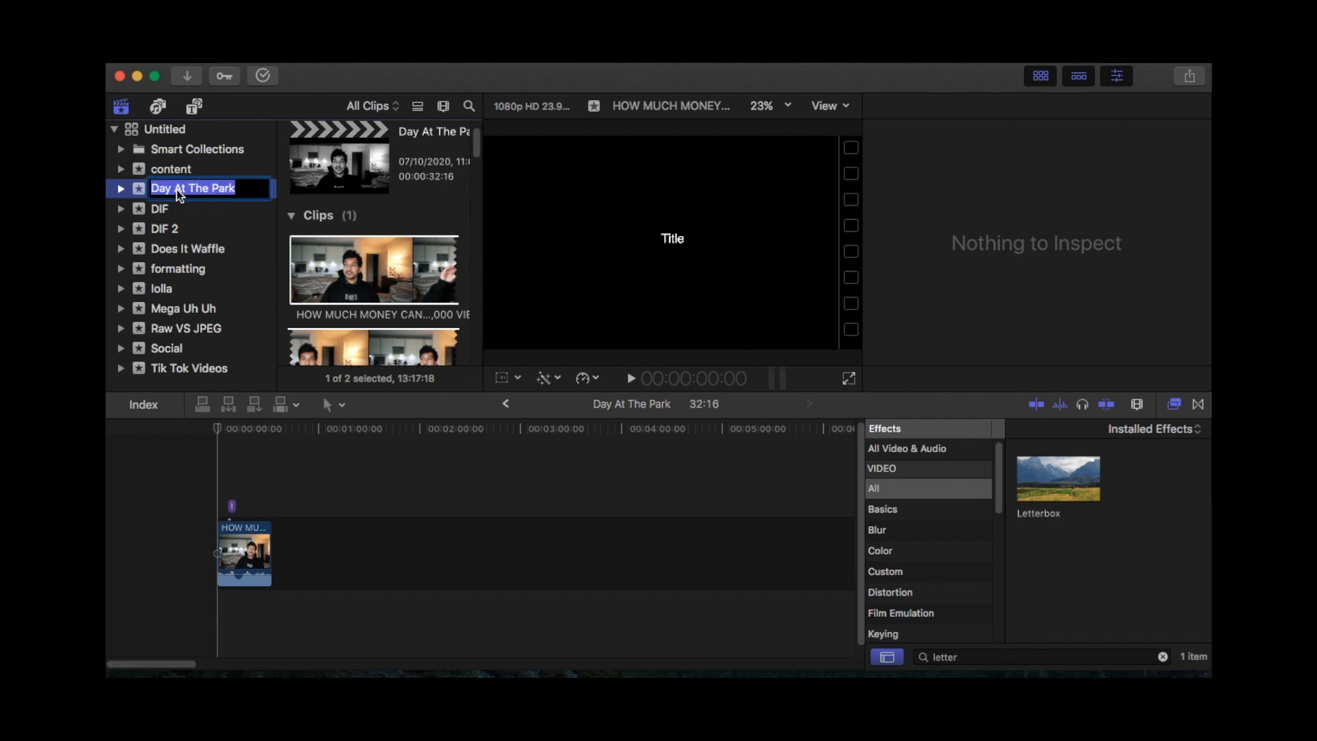
left_click(232, 166)
left_click(209, 190)
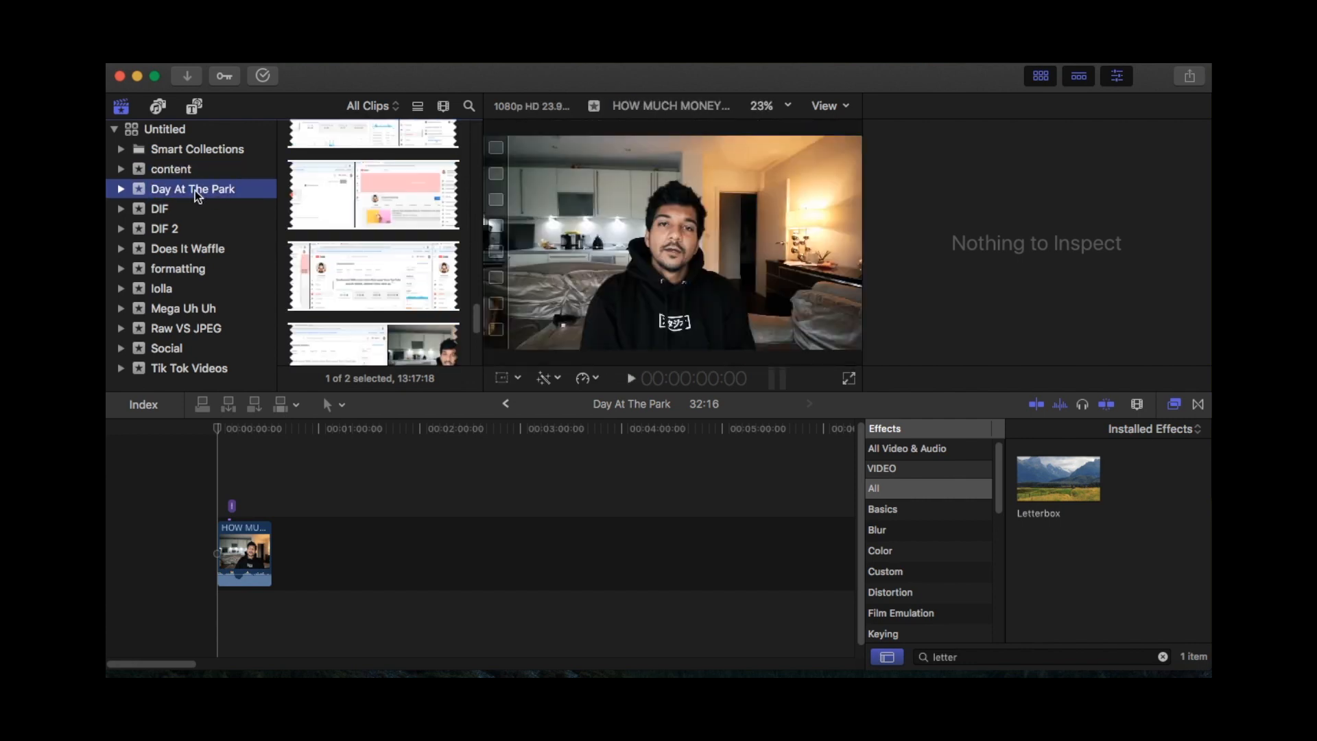
left_click(197, 189)
type("KDJFFNLKSJFNL")
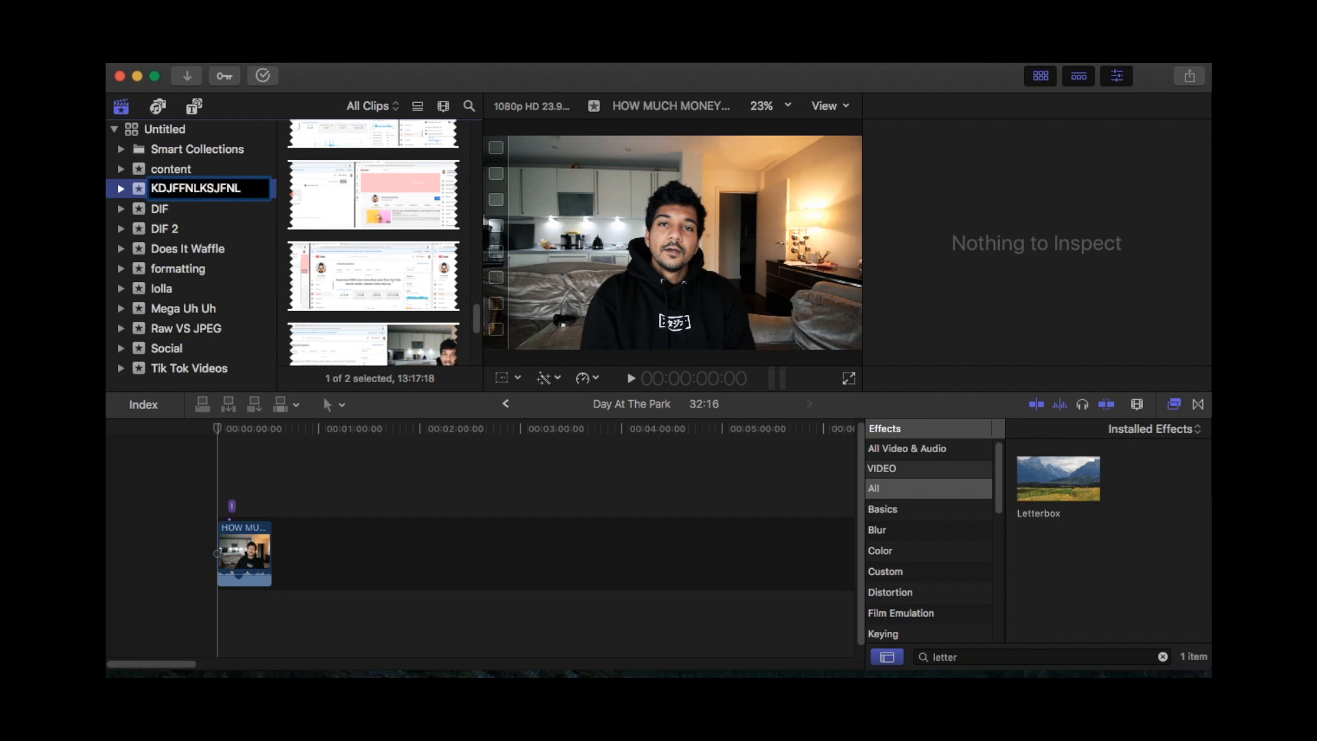
key("Return")
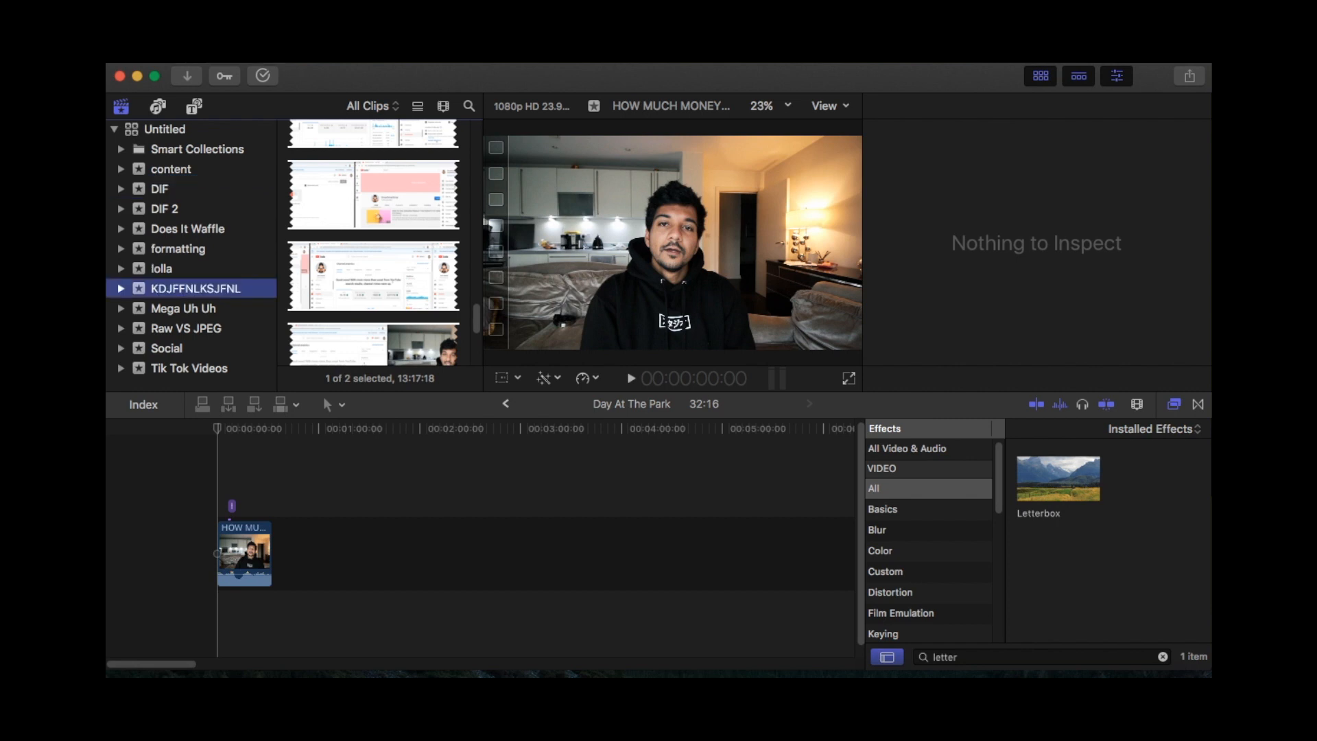
Step: Rename the Day At The Park project within the event to FKLJHSLDKFJA
scroll(446, 172, "up", 10)
scroll(448, 175, "up", 2)
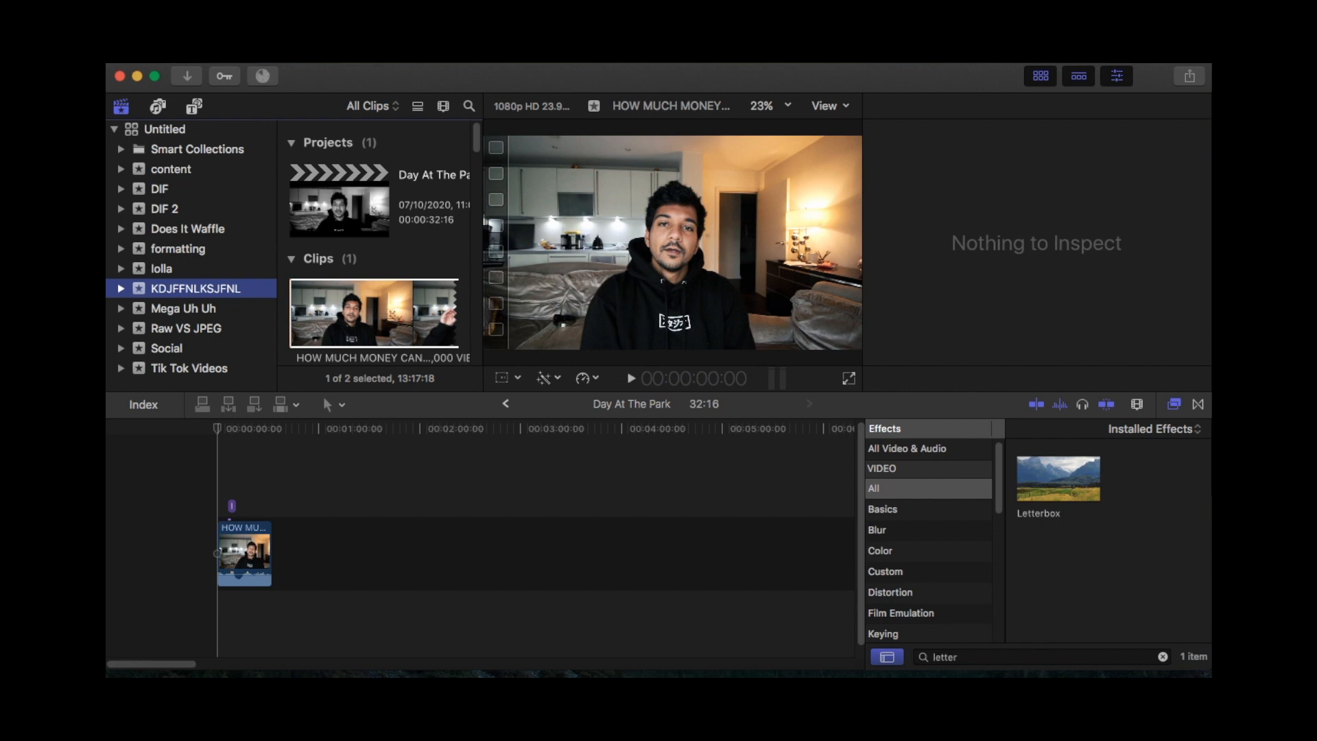
left_click(428, 177)
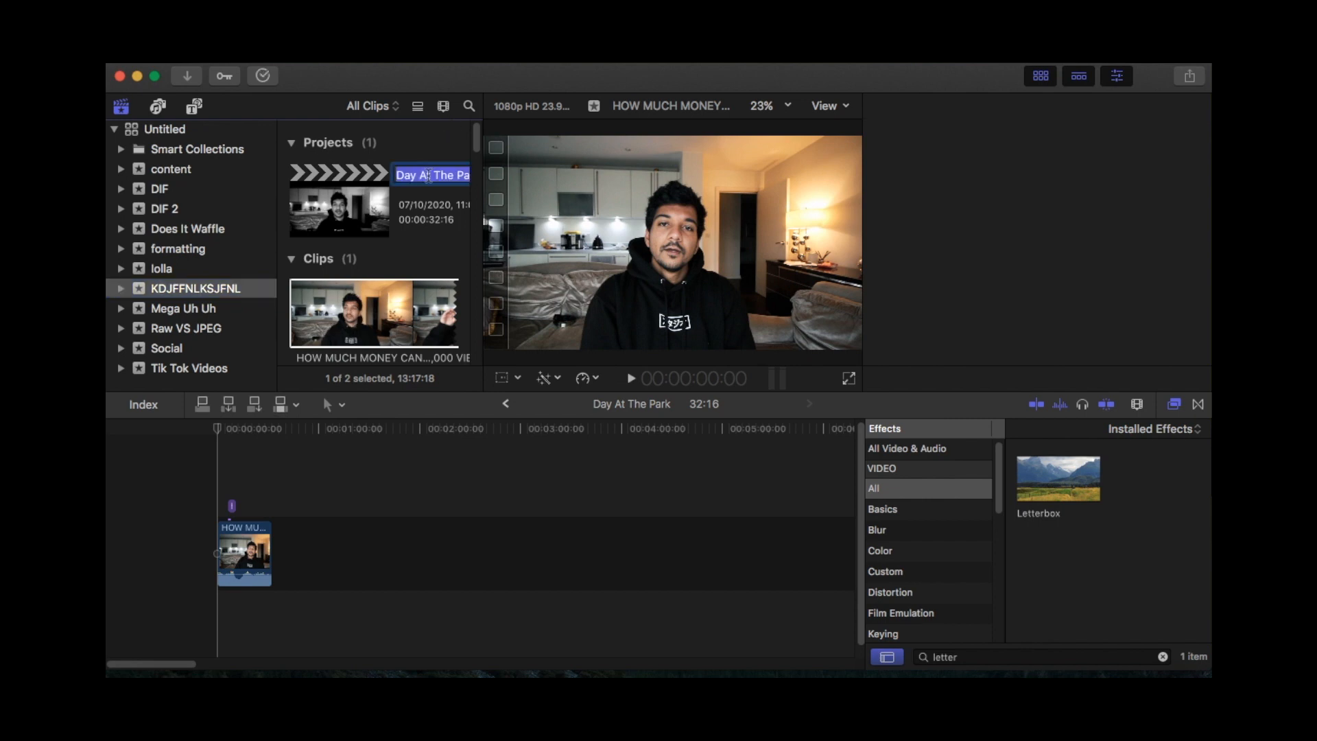
type("FKLJHSLDKFJA")
key("Return")
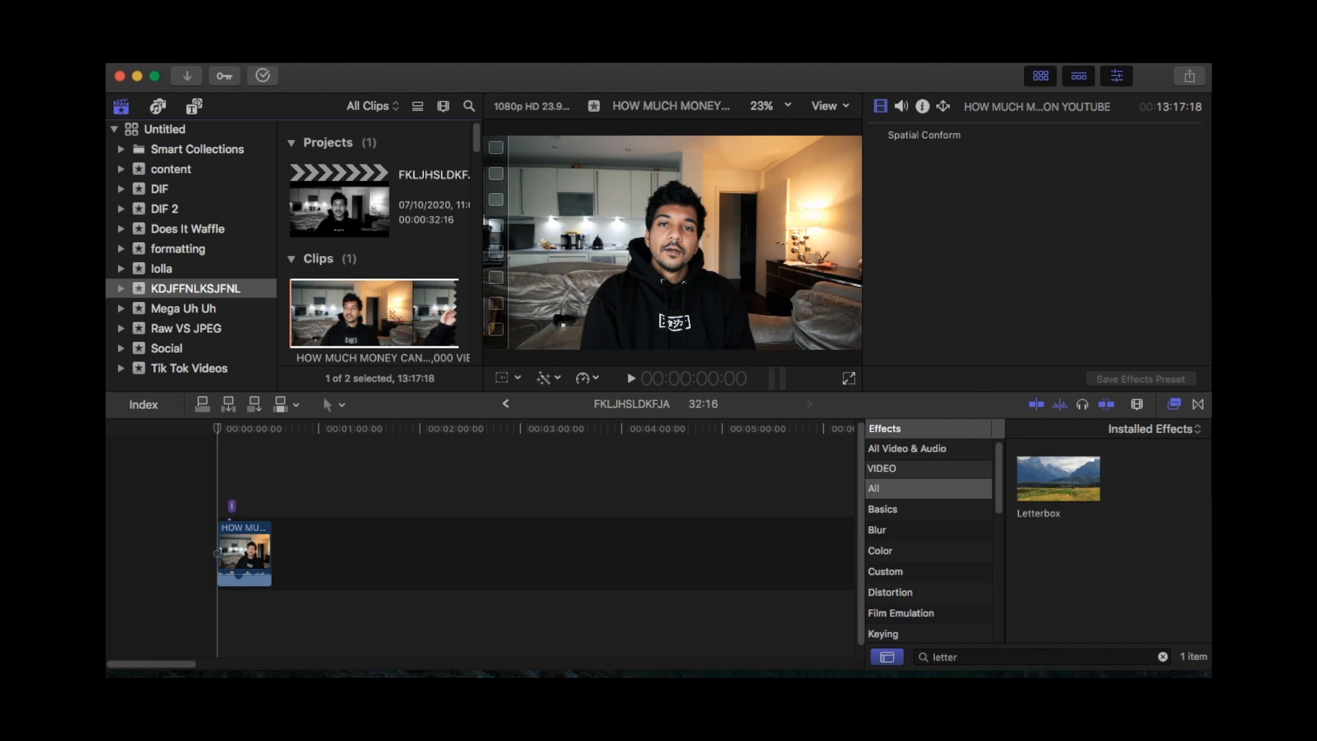